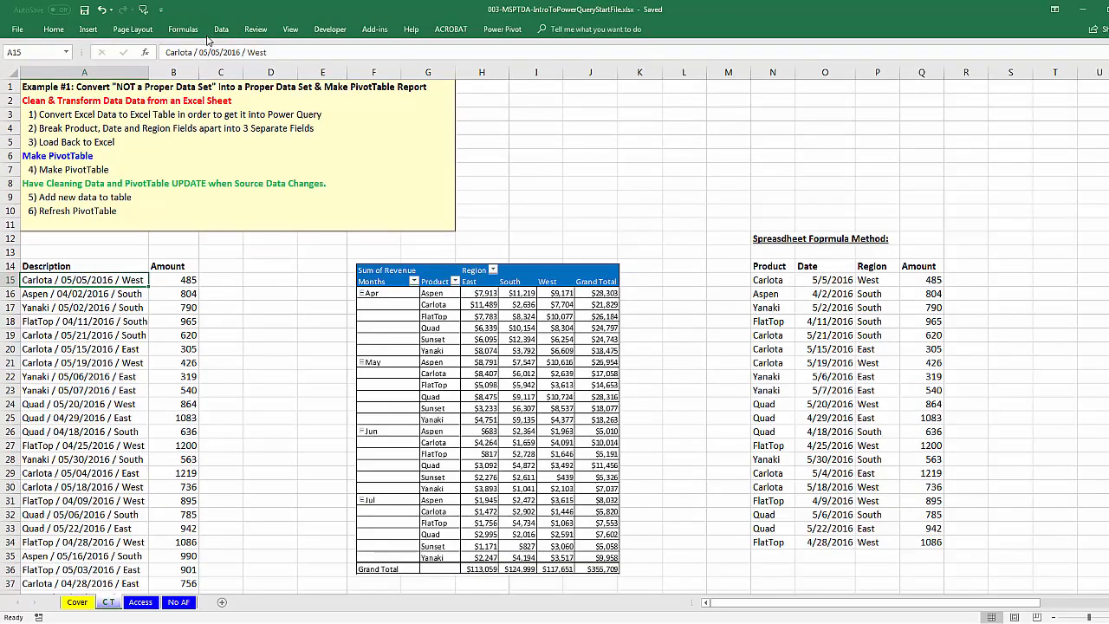
# Step: Check the text-splitting tools and examine the formulas in the first row of the Product, Date and Region columns
pyautogui.click(221, 29)
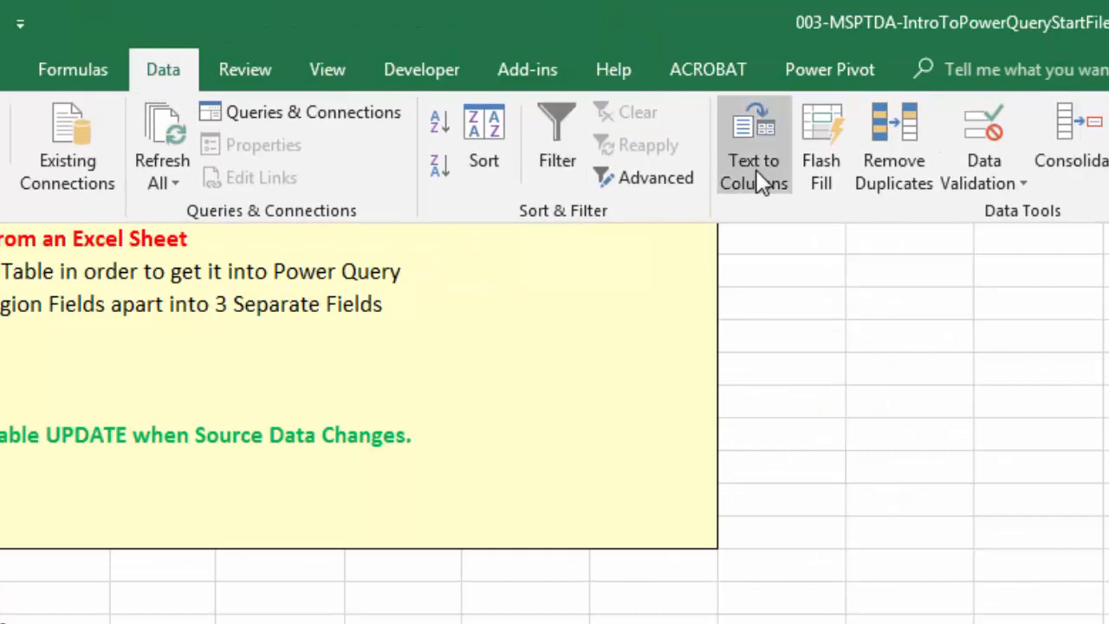
pyautogui.press('Escape')
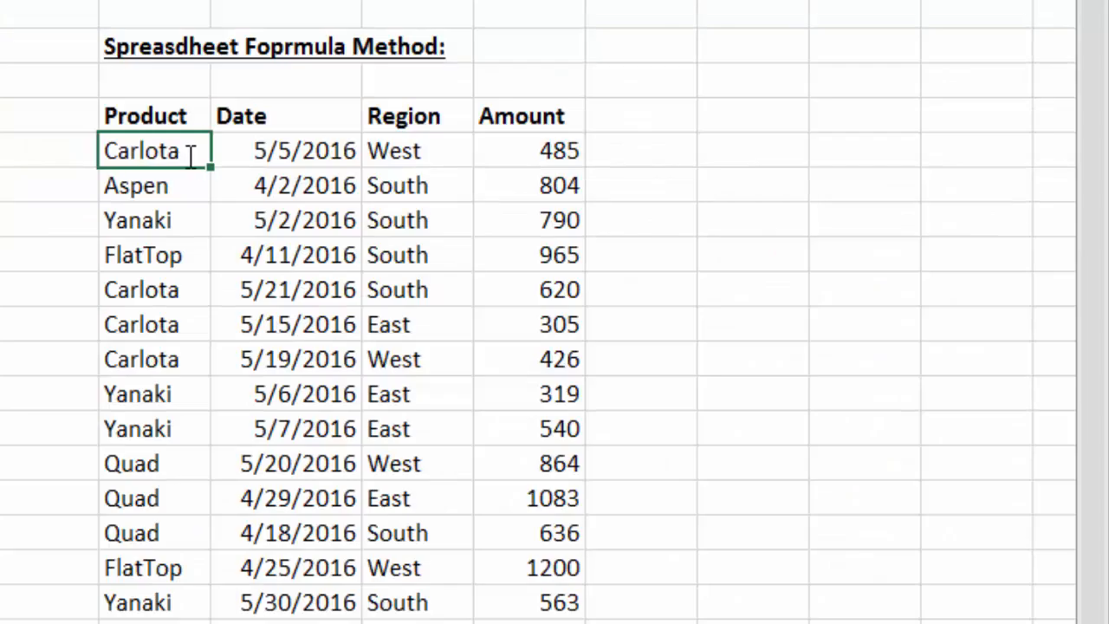
pyautogui.doubleClick(788, 281)
pyautogui.press('Escape')
pyautogui.click(842, 280)
pyautogui.doubleClick(325, 152)
pyautogui.press('Escape')
pyautogui.doubleClick(411, 152)
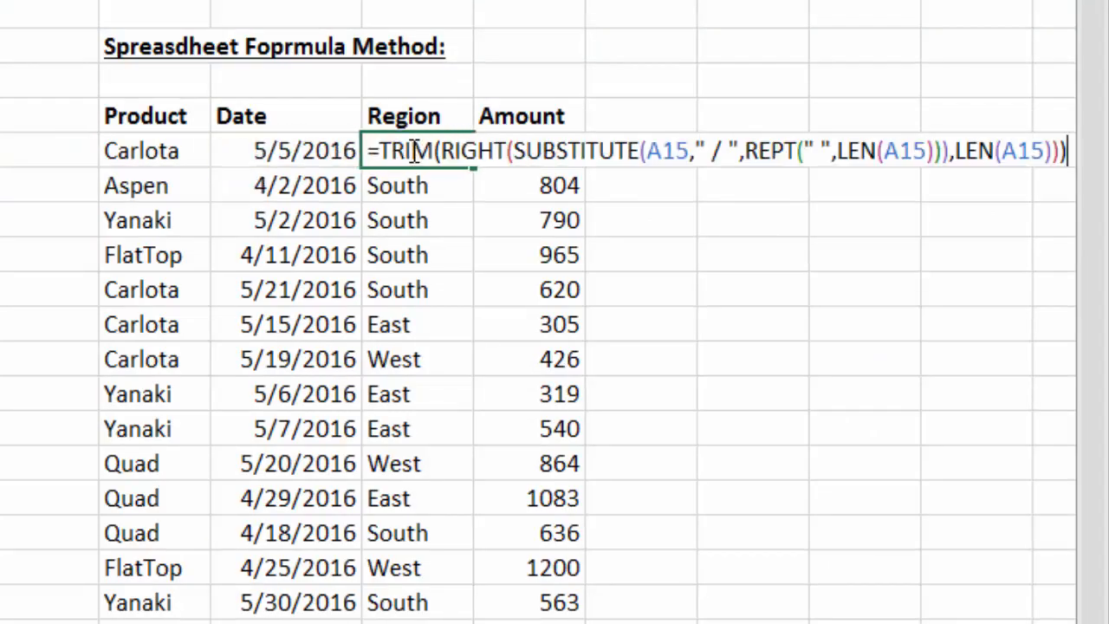
pyautogui.press('Escape')
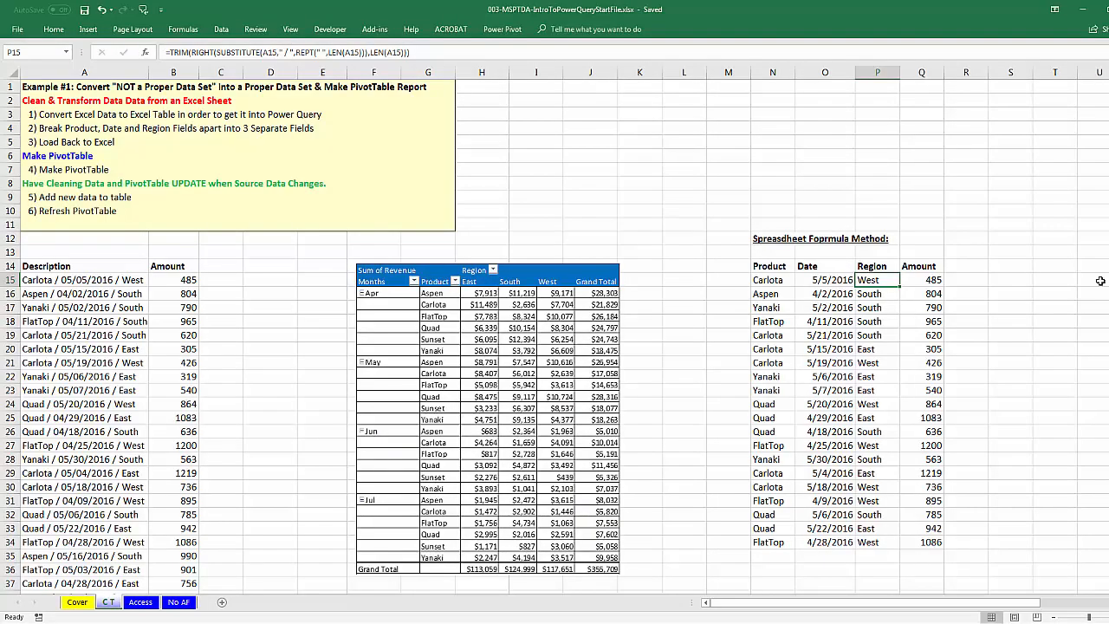
# Step: Convert the Description and Amount data range starting at row 14 into an Excel table
pyautogui.click(92, 295)
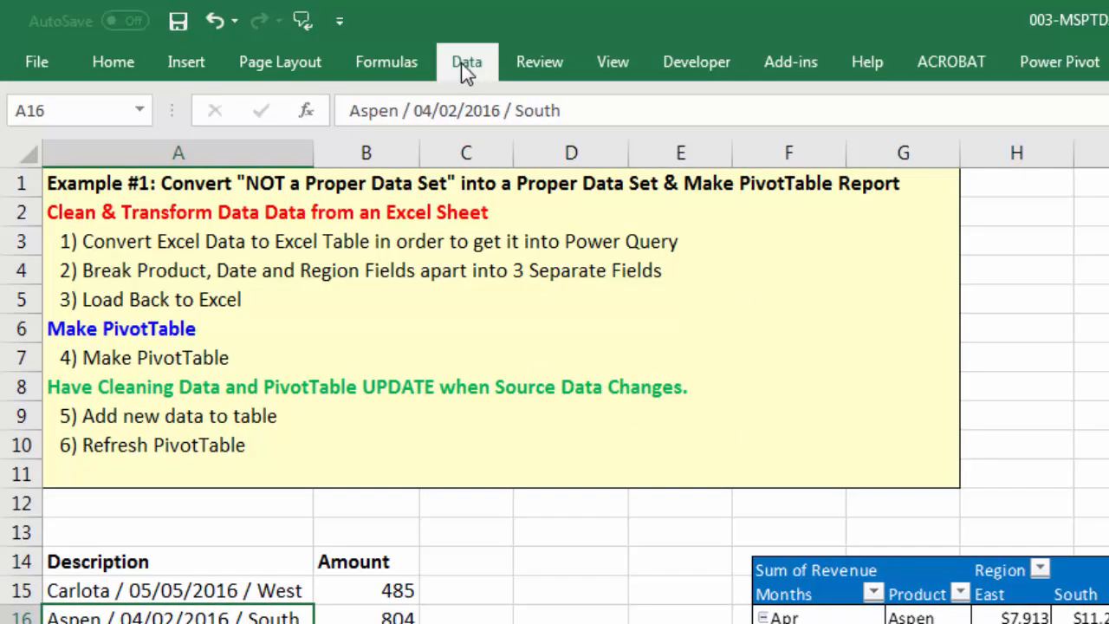
pyautogui.click(466, 65)
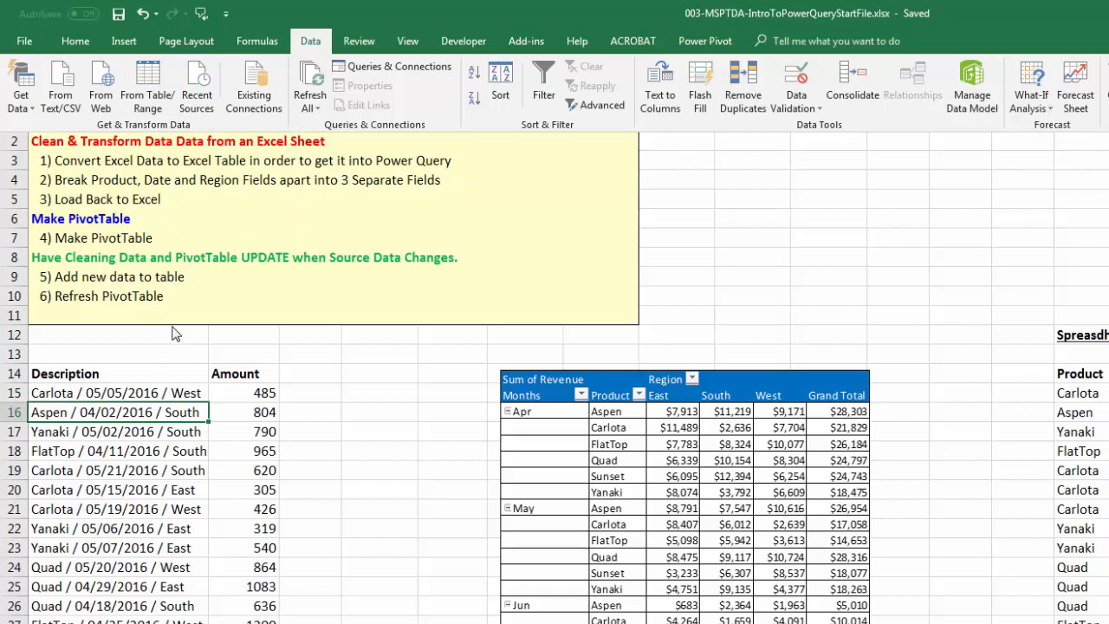
pyautogui.click(146, 422)
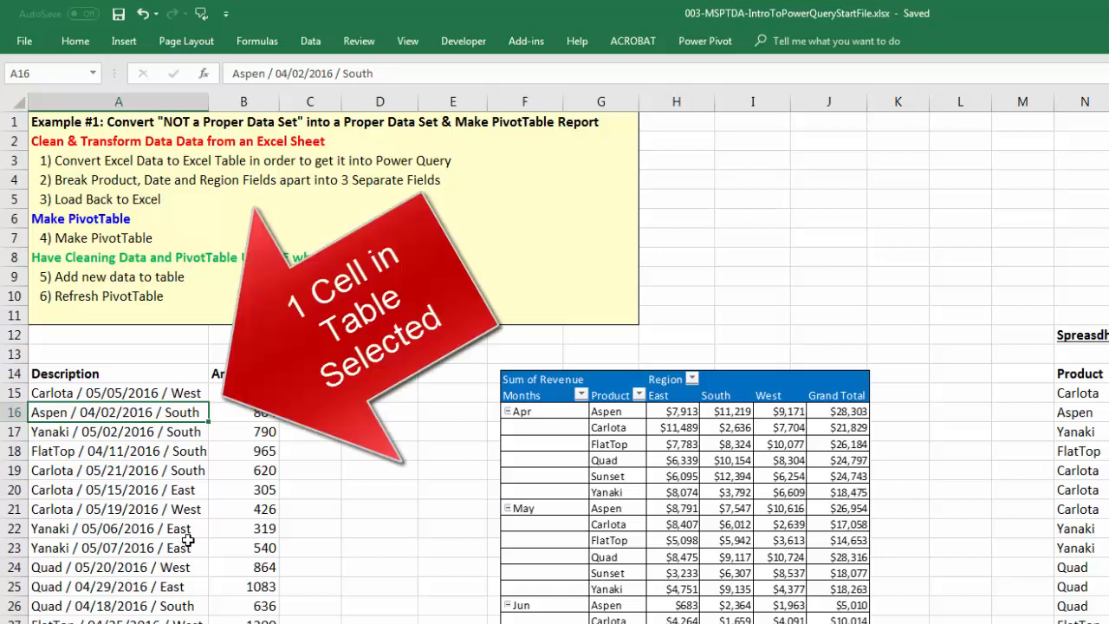
pyautogui.click(124, 43)
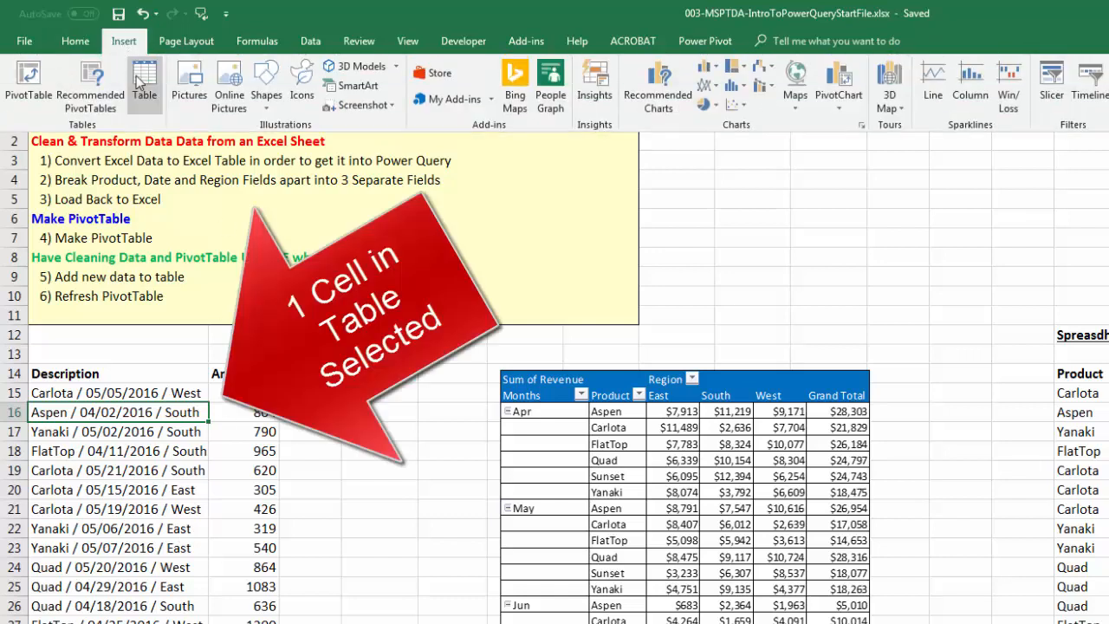
pyautogui.click(194, 556)
pyautogui.hotkey('ctrl', 't')
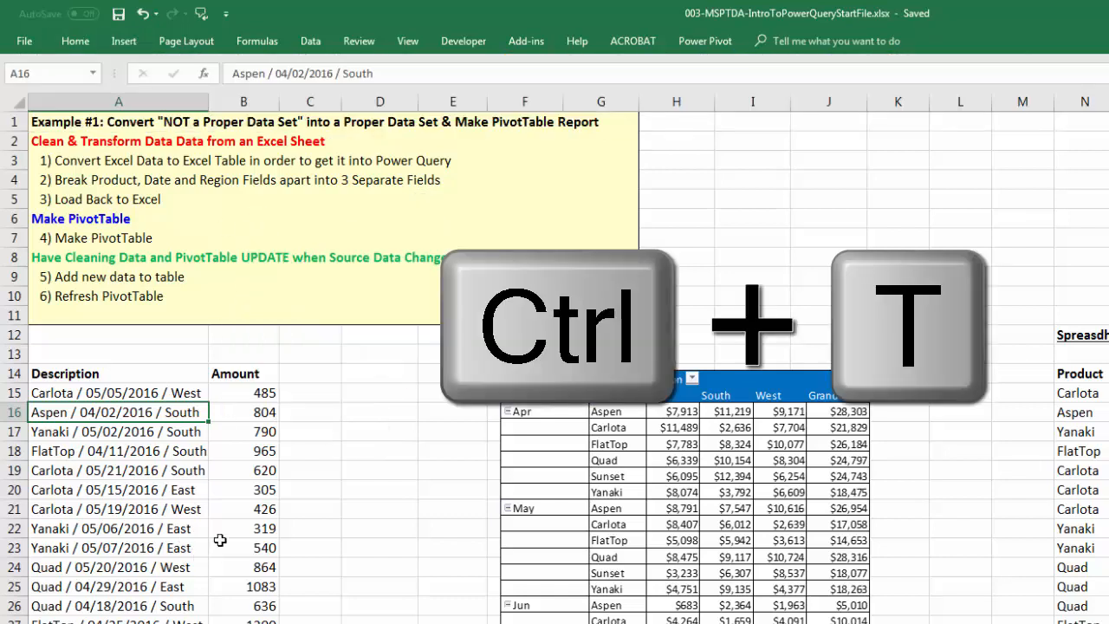
pyautogui.press('Return')
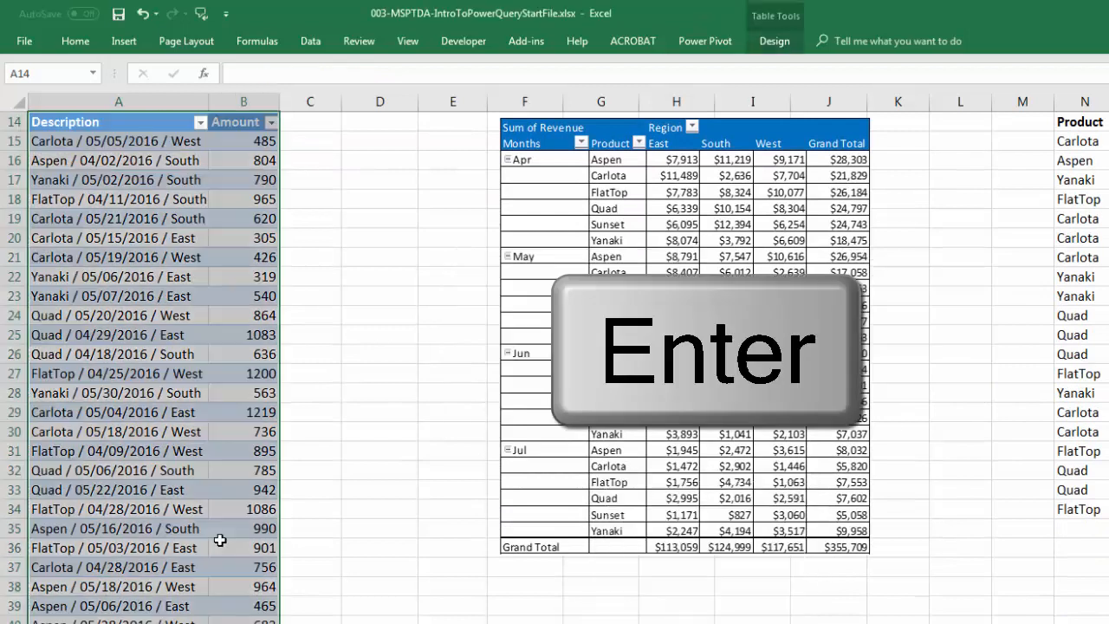
pyautogui.scroll(5, 220, 537)
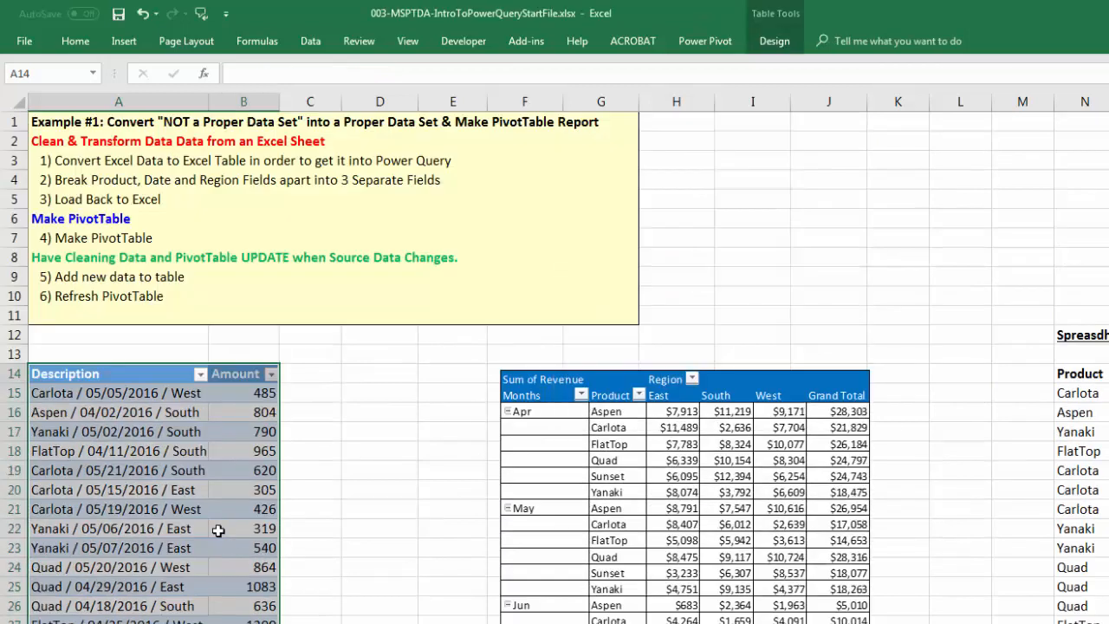
# Step: Name the new Description and Amount table StartSales and select its first Amount cell
pyautogui.click(774, 40)
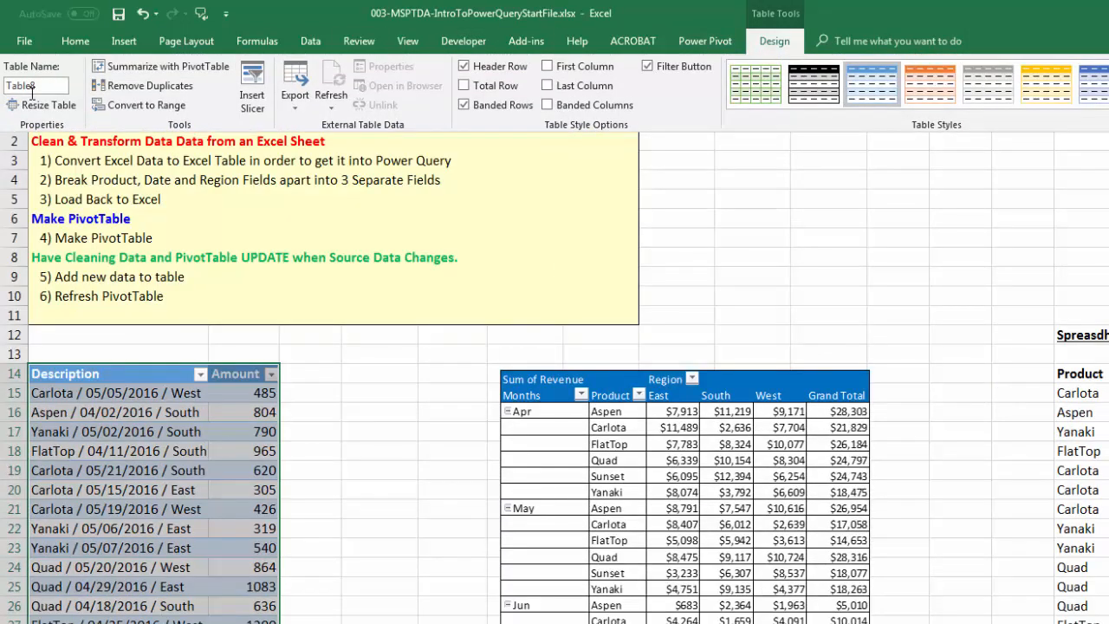
pyautogui.click(235, 406)
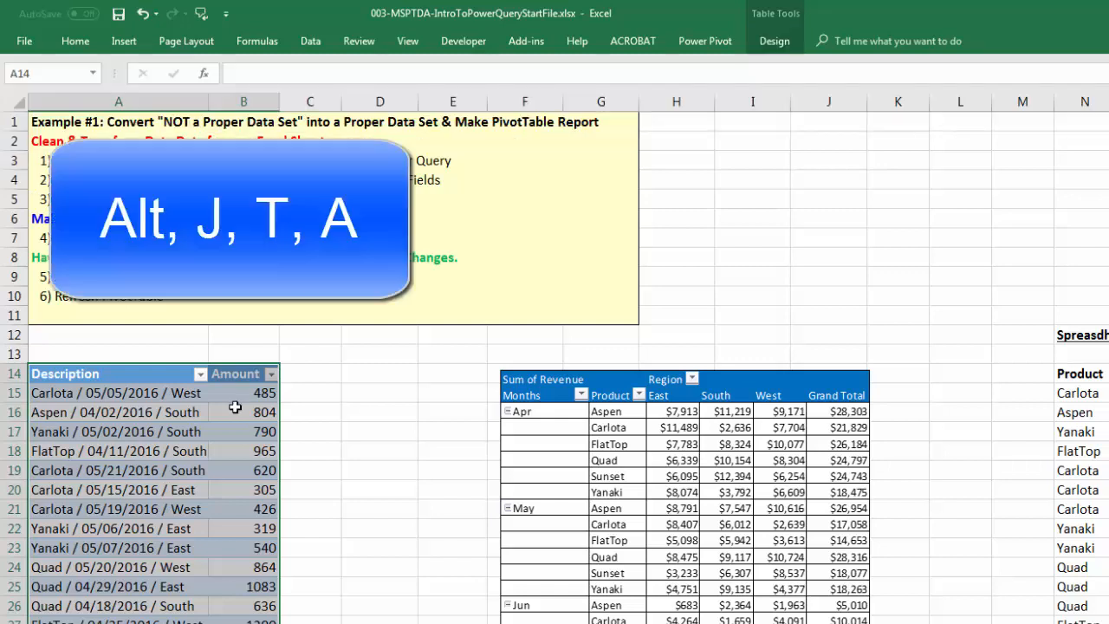
pyautogui.press('alt')
pyautogui.press('j')
pyautogui.press('t')
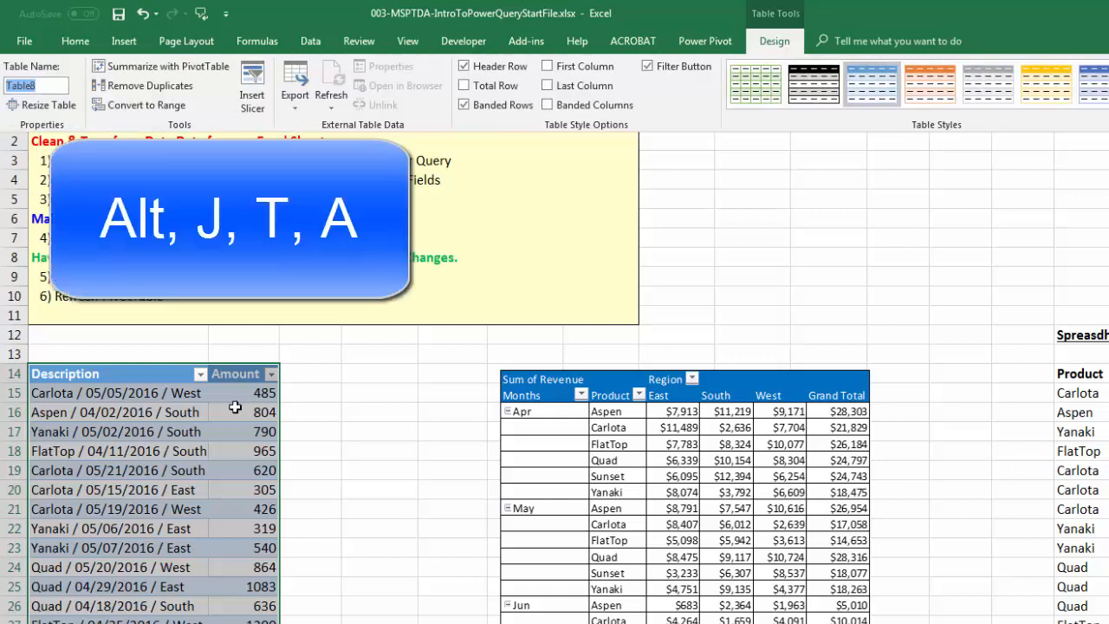
pyautogui.write('a')
pyautogui.write('StartSal')
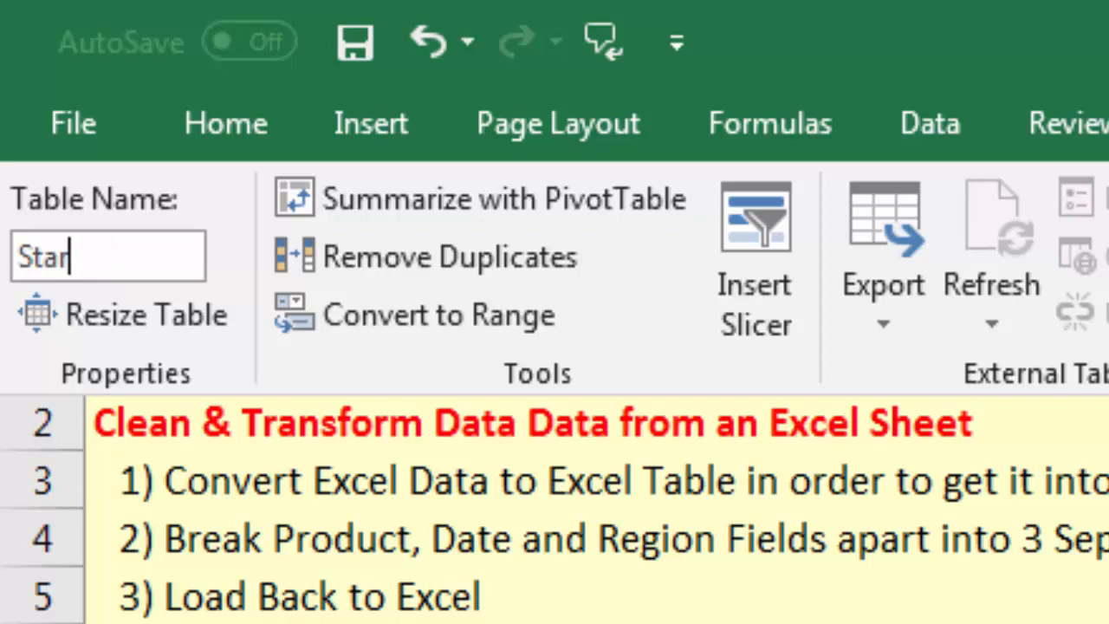
pyautogui.write('es')
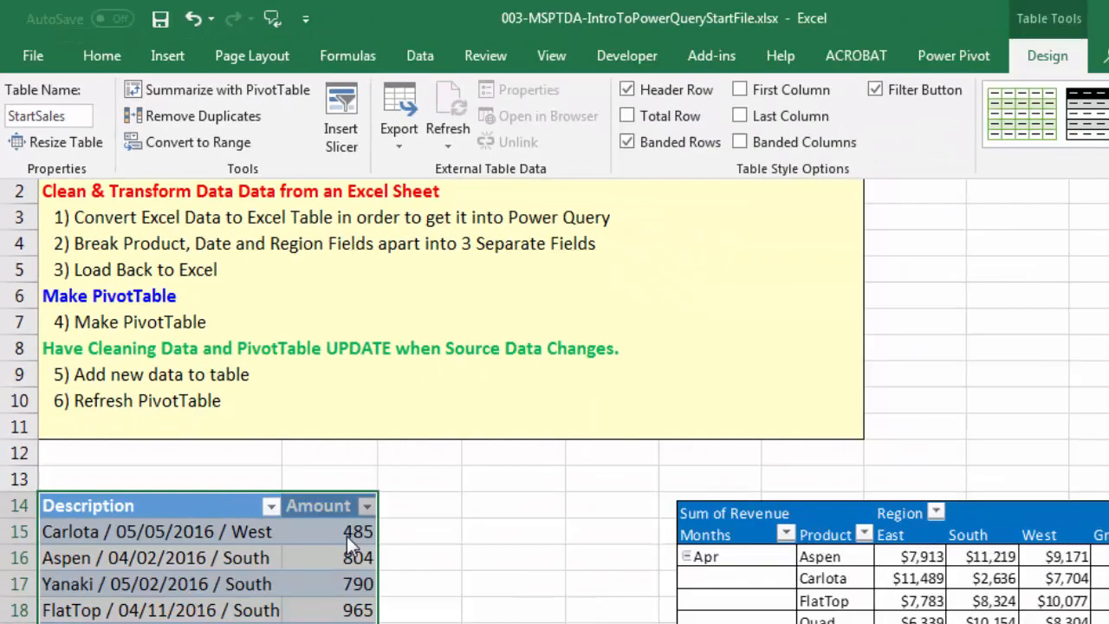
pyautogui.press('Return')
pyautogui.click(346, 536)
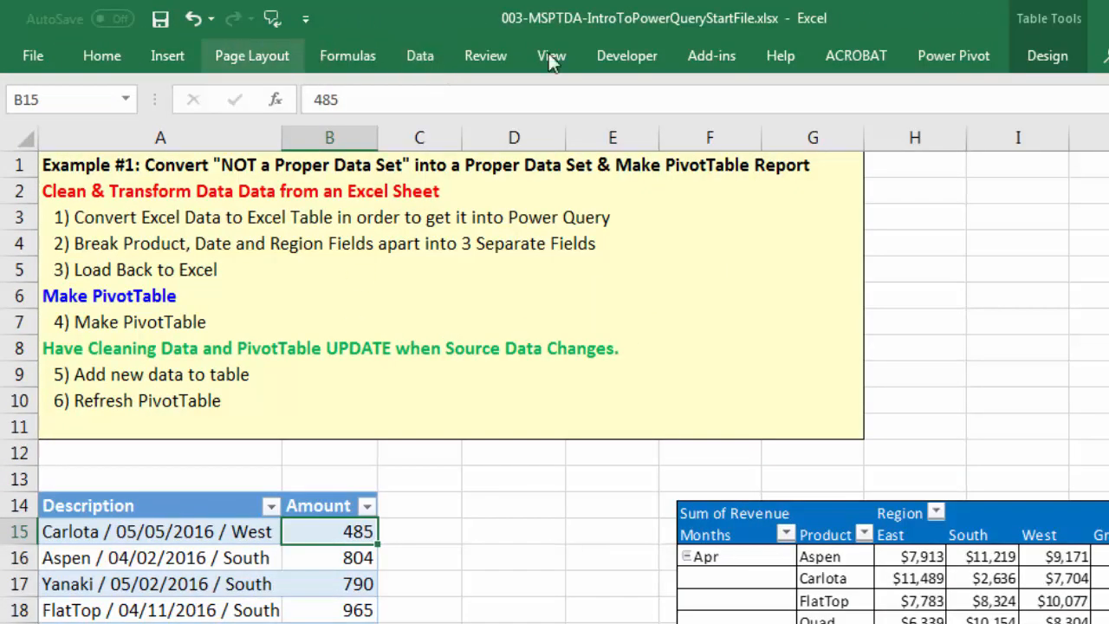
# Step: Turn off the collapsed ribbon so its commands stay permanently expanded
pyautogui.rightClick(431, 52)
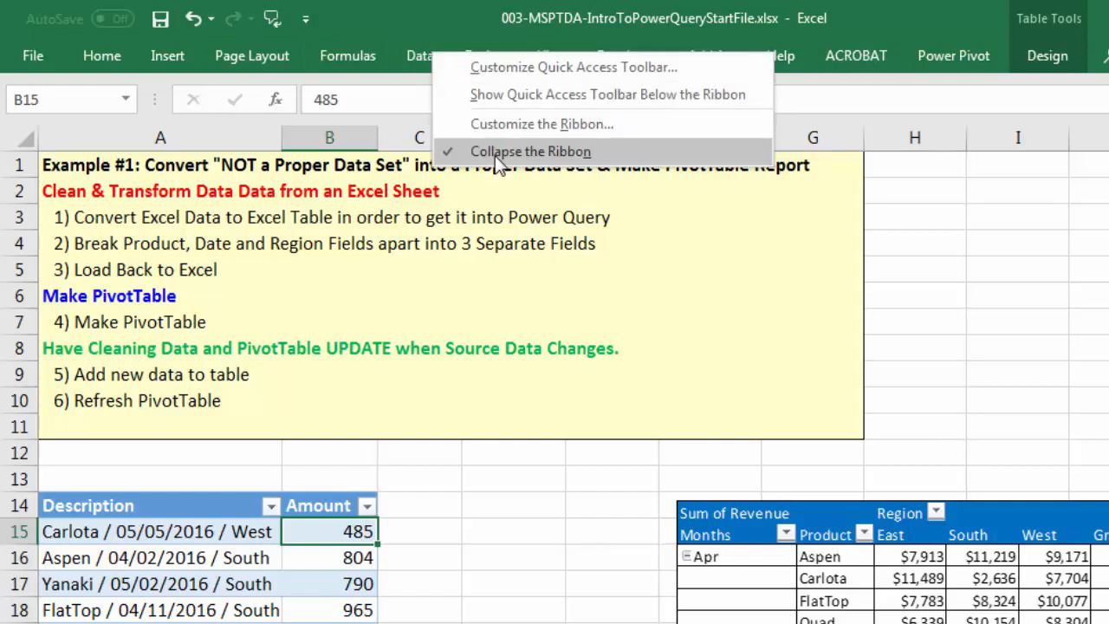
pyautogui.click(666, 292)
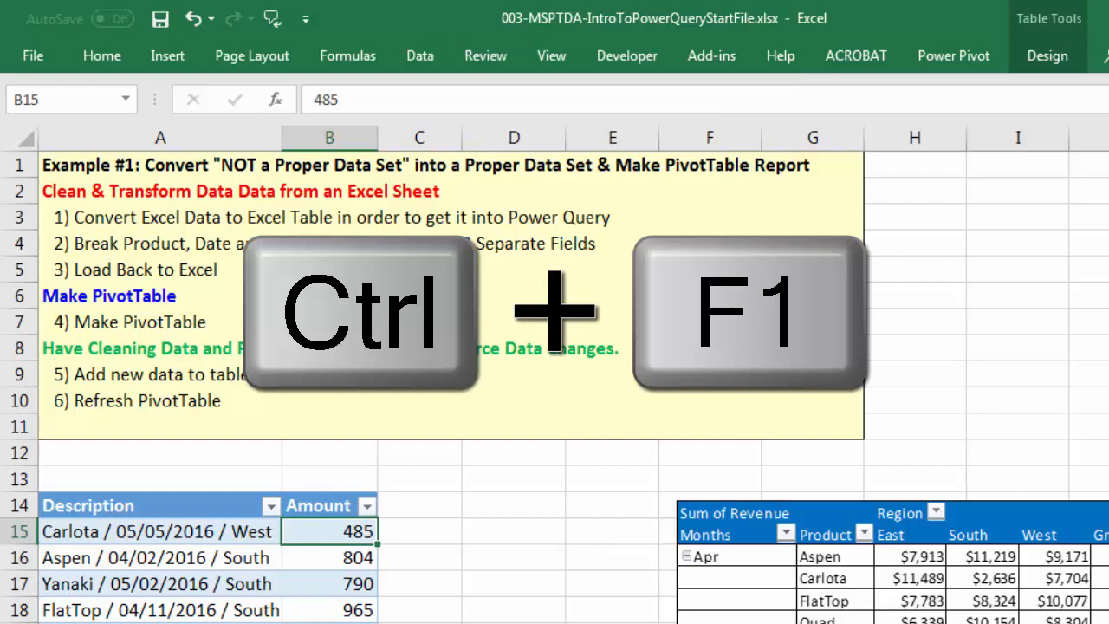
pyautogui.hotkey('ctrl', 'F1')
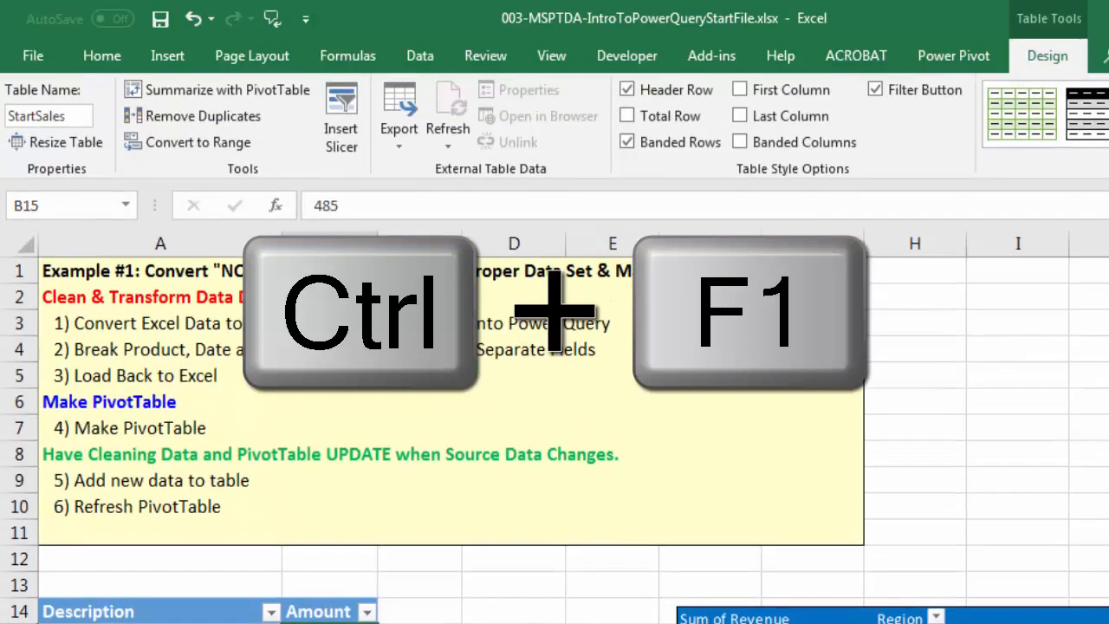
pyautogui.hotkey('ctrl', 'F1')
pyautogui.hotkey('ctrl', 'F1')
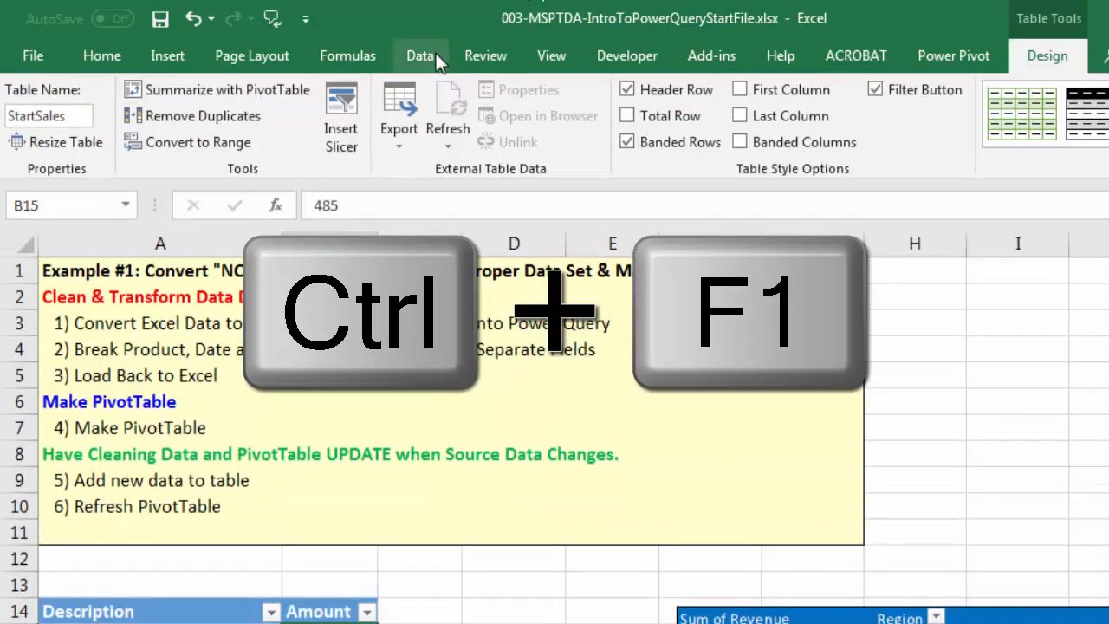
# Step: Bring the StartSales table into the Power Query Editor as a new query
pyautogui.click(421, 56)
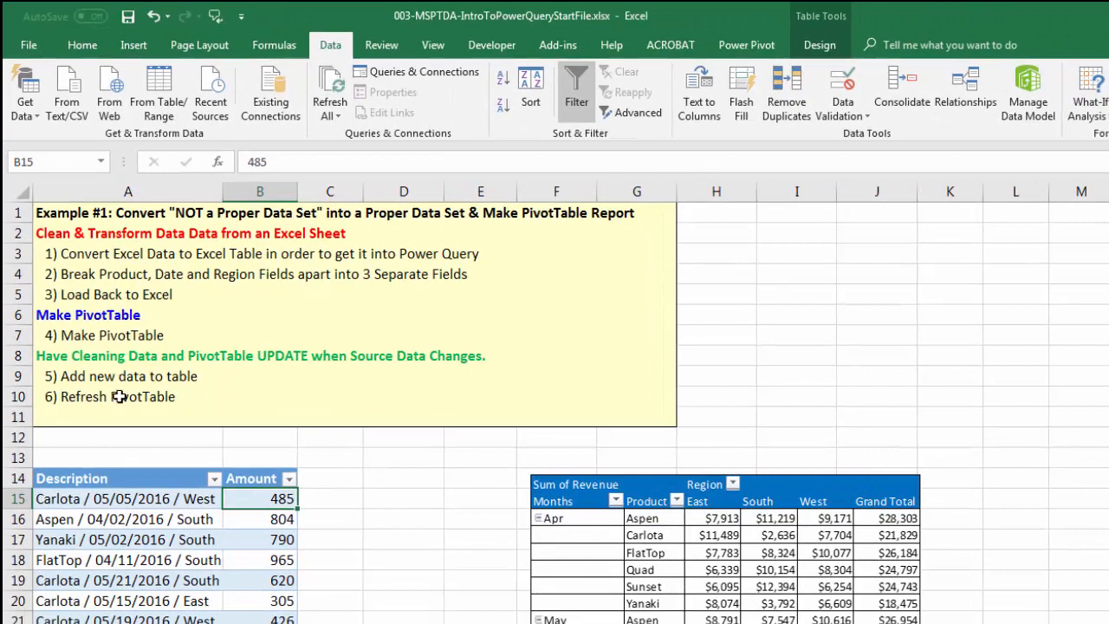
pyautogui.click(159, 93)
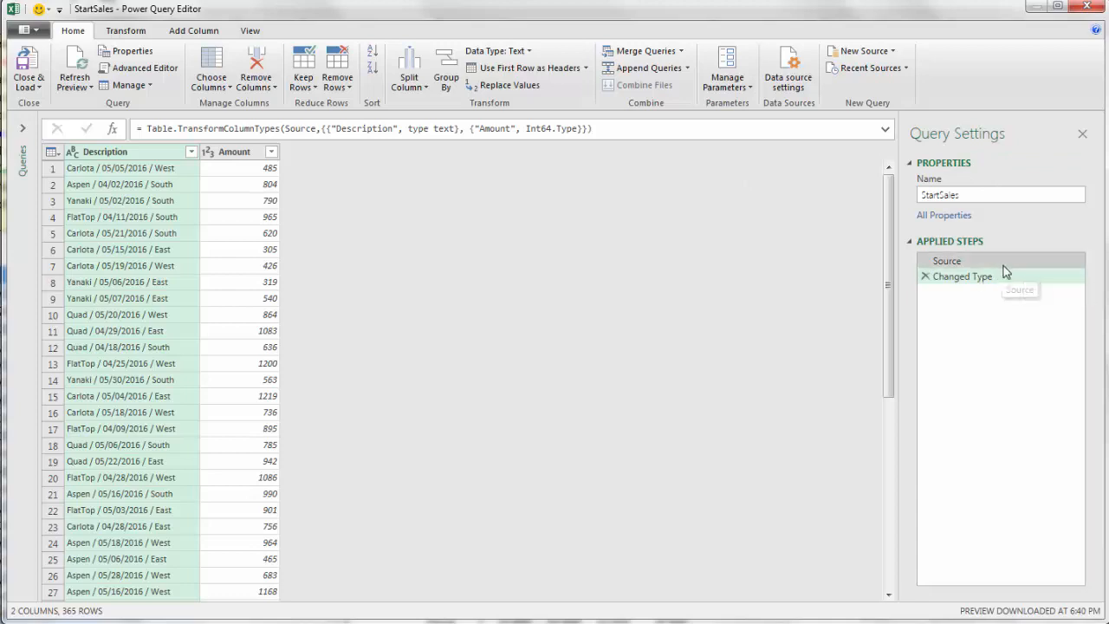
# Step: Examine the query's Source and Changed Type steps, the query list, and the available transform, add-column and view commands
pyautogui.click(987, 262)
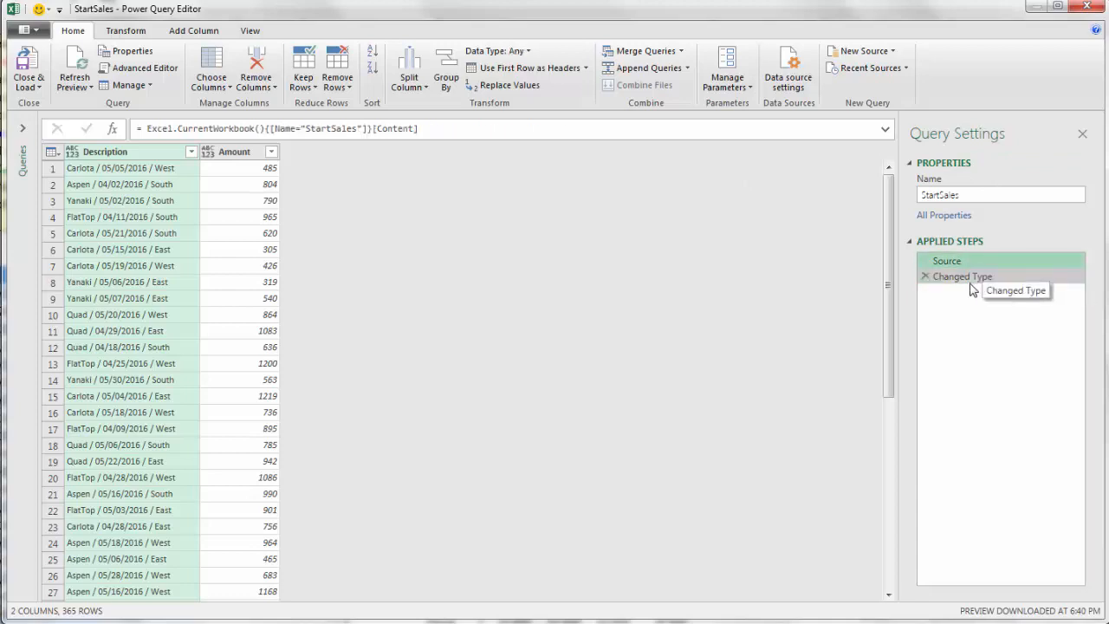
pyautogui.click(970, 283)
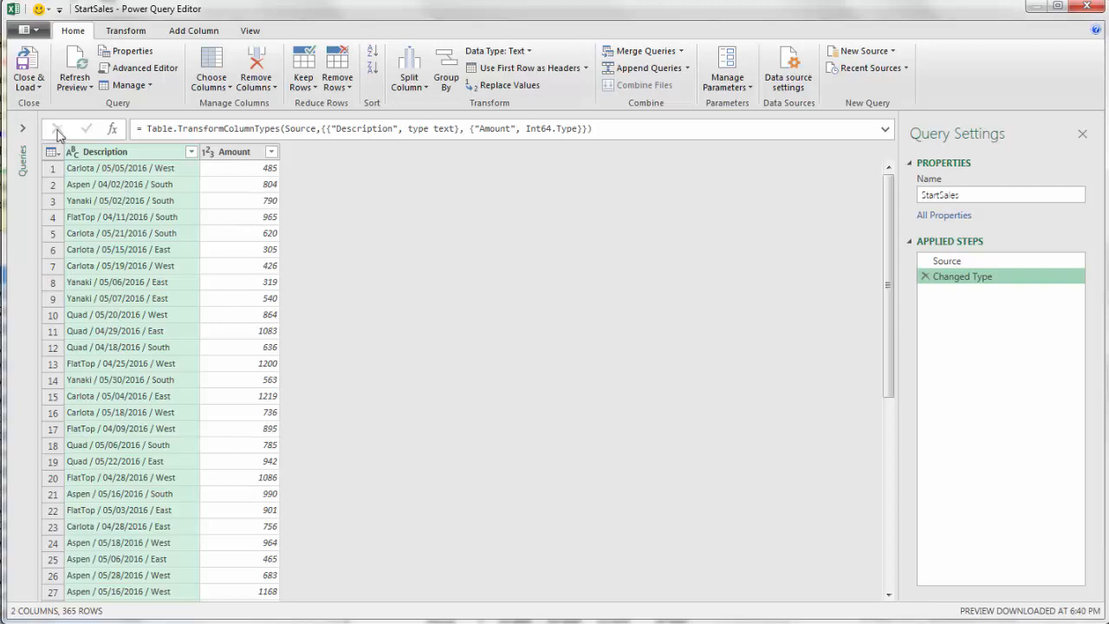
pyautogui.click(23, 129)
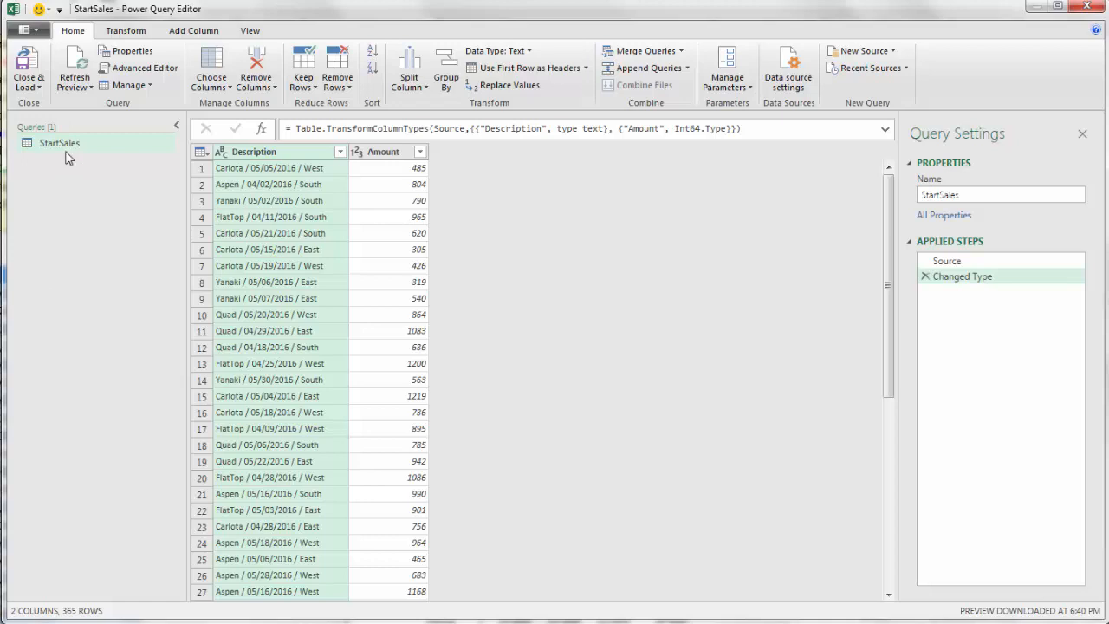
pyautogui.click(177, 126)
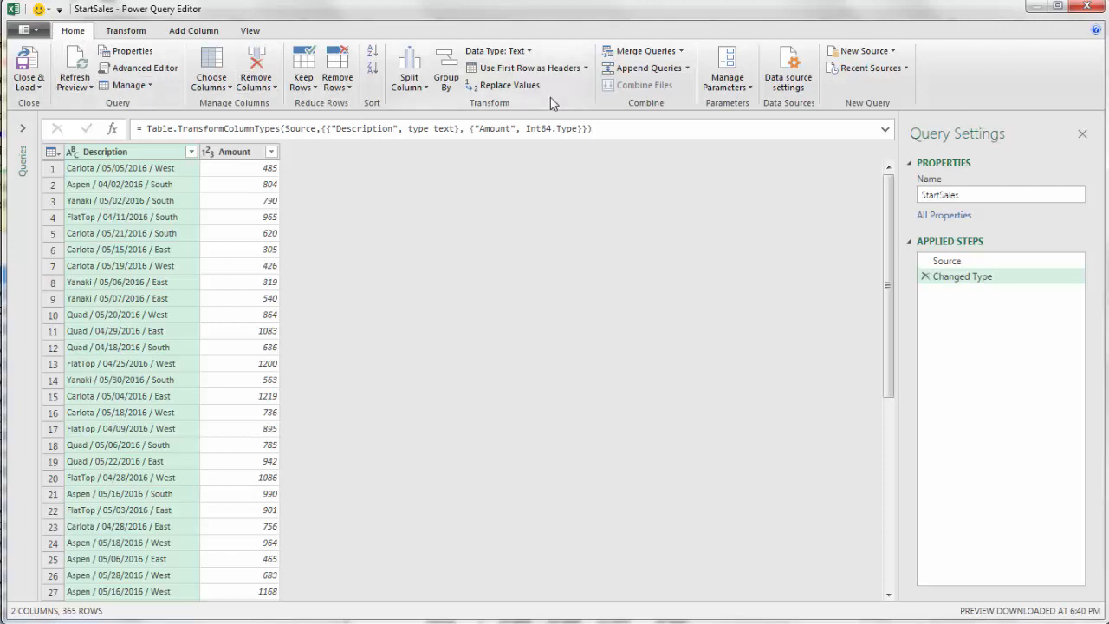
pyautogui.click(125, 31)
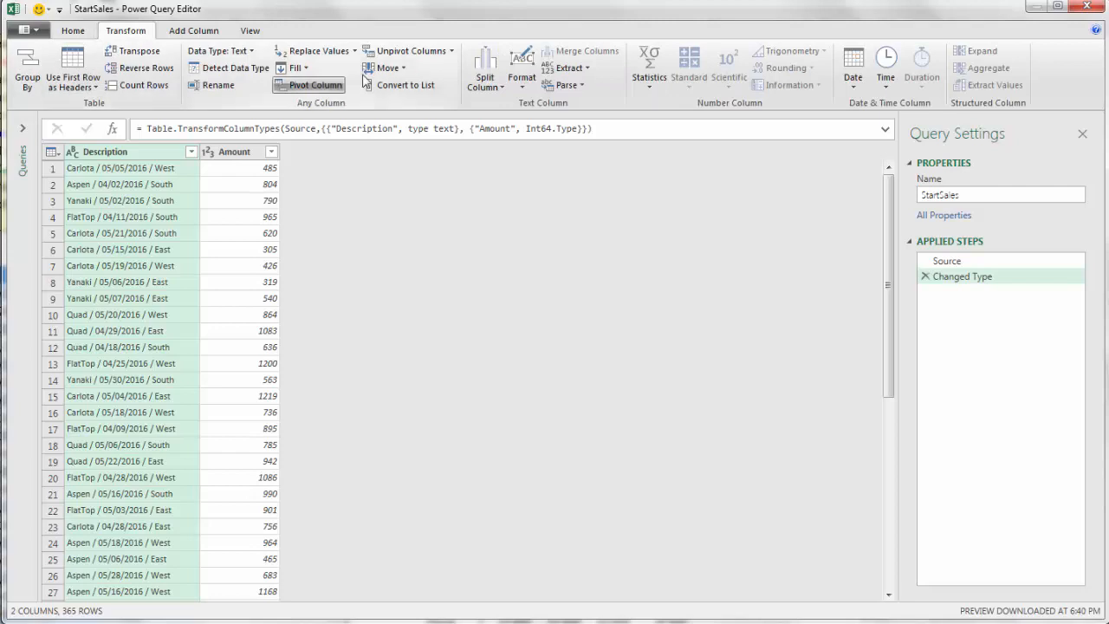
pyautogui.click(193, 30)
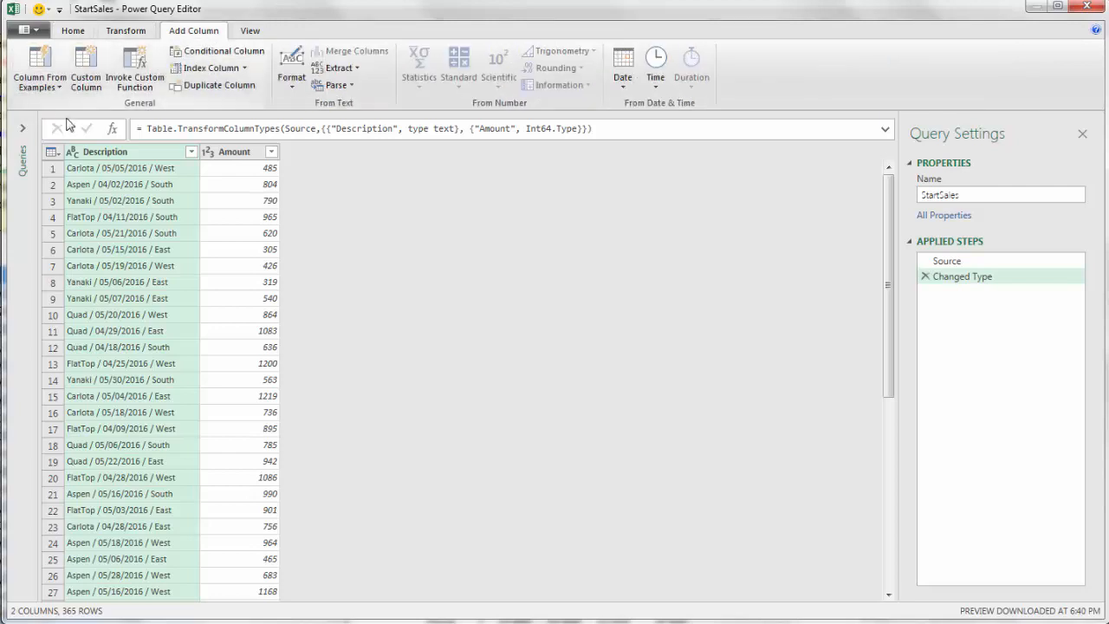
pyautogui.click(251, 31)
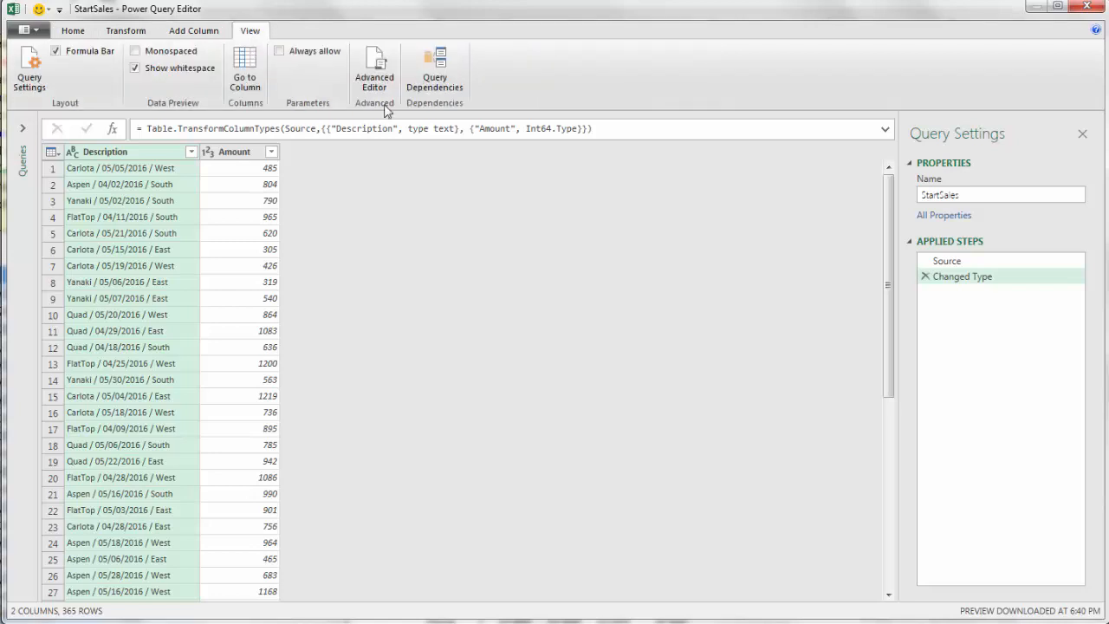
pyautogui.click(73, 31)
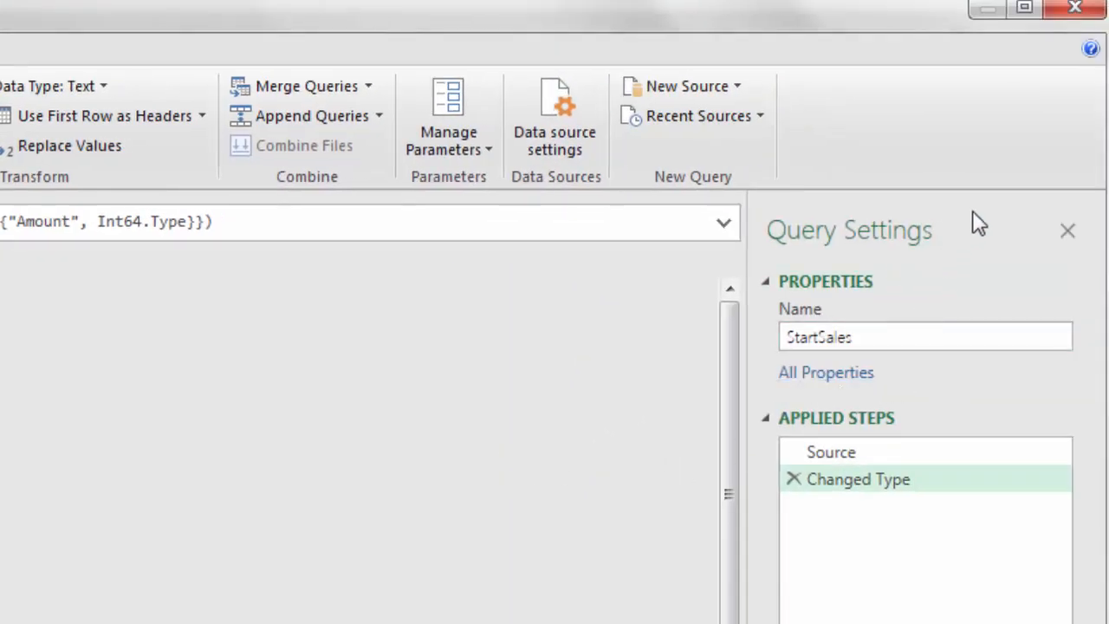
# Step: Rename the query as TransformedSalesTable and compare the column data types in its Source and Changed Type steps
pyautogui.moveTo(856, 337); pyautogui.dragTo(733, 343)
pyautogui.write('TransformedSalesTable')
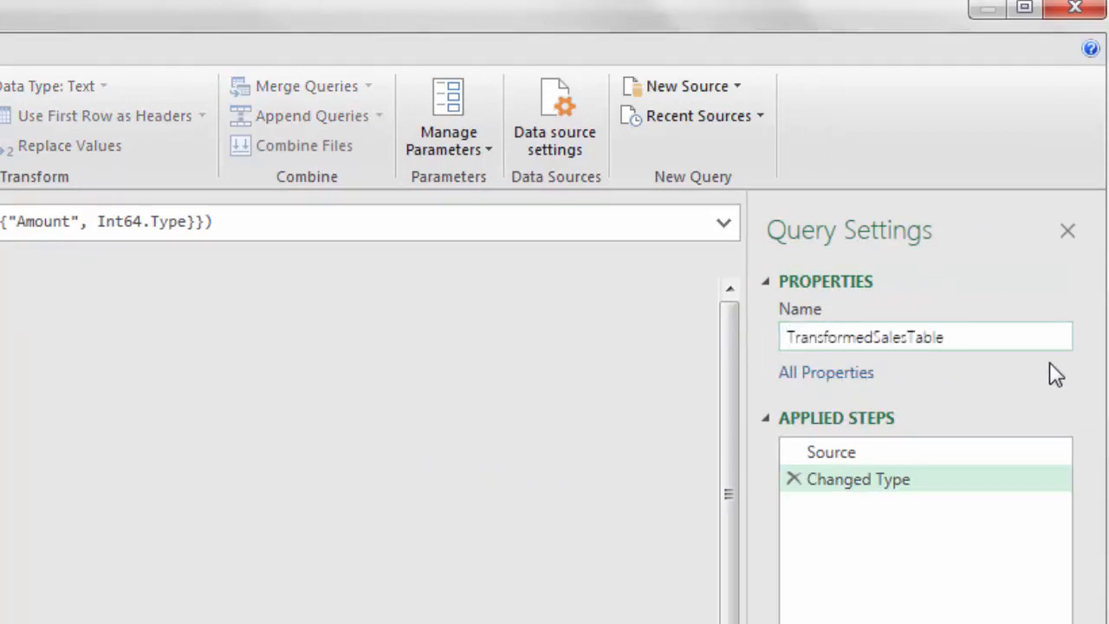
pyautogui.press('Return')
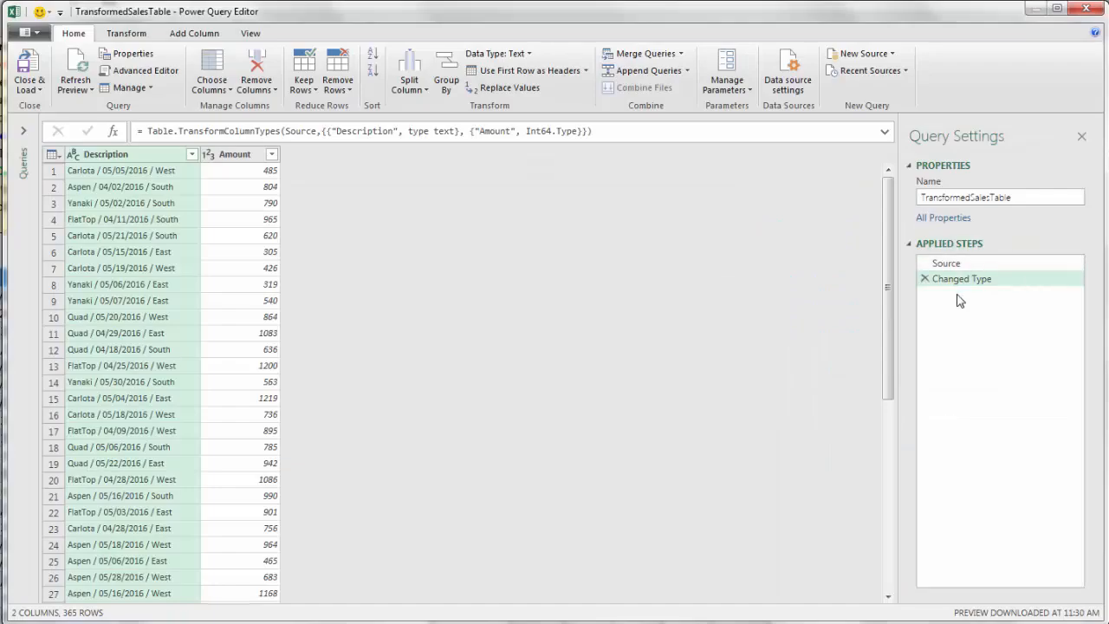
pyautogui.click(956, 265)
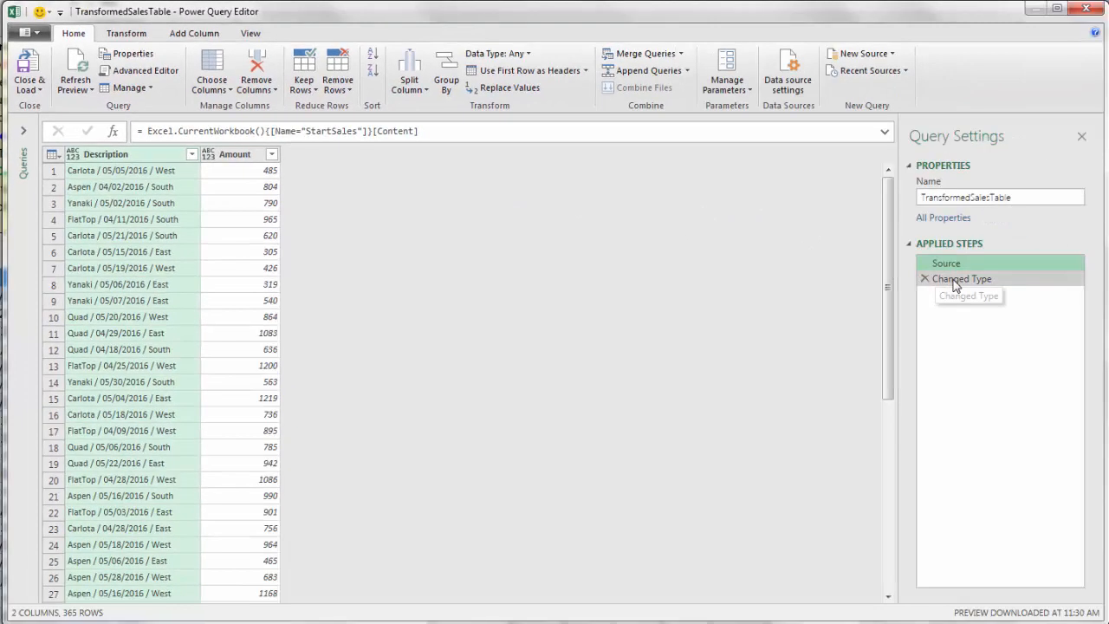
pyautogui.click(956, 279)
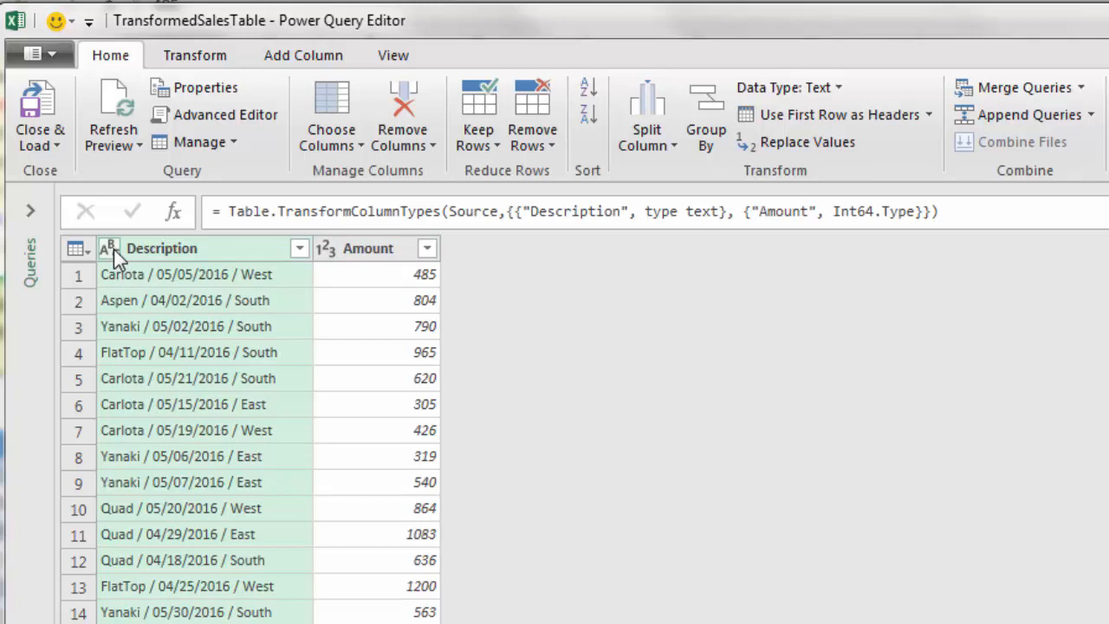
# Step: Review the data types available for the Description column, leaving its type as Text
pyautogui.click(111, 249)
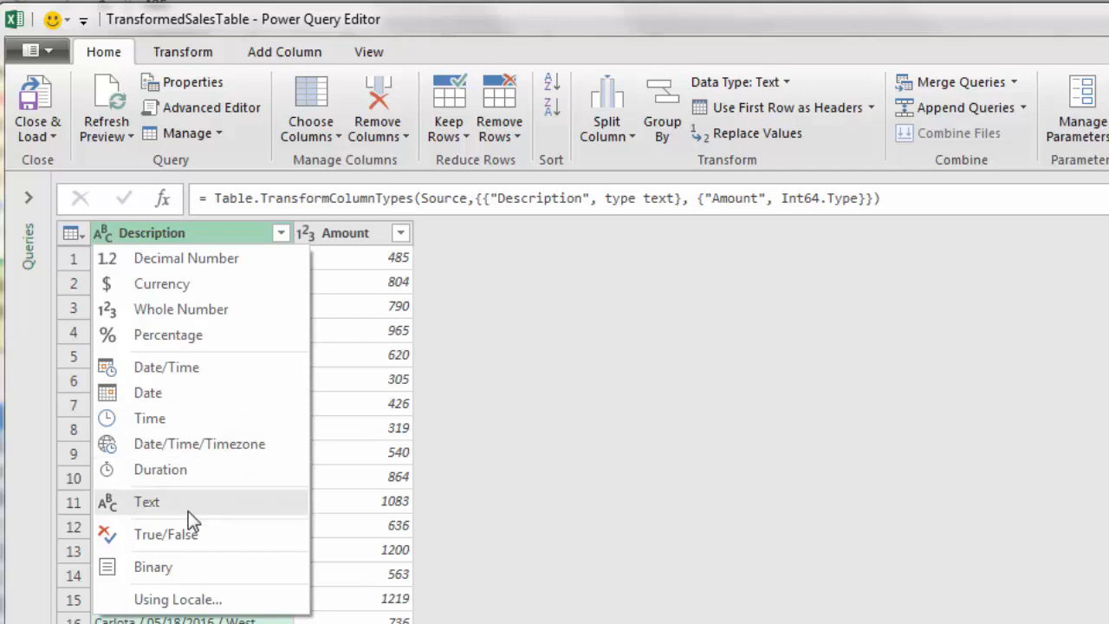
pyautogui.click(221, 241)
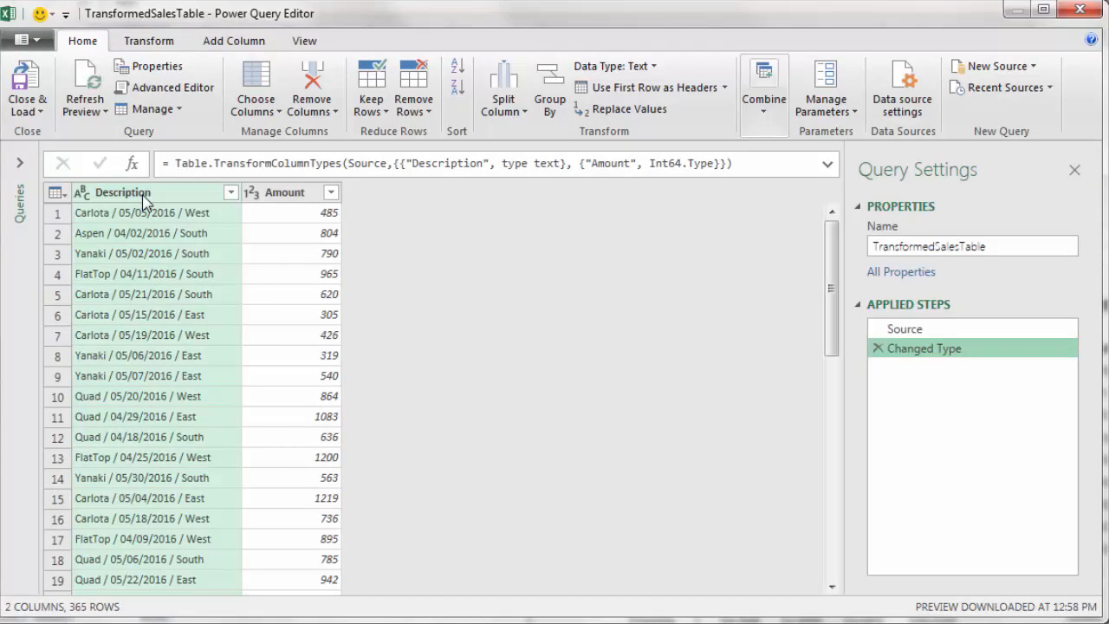
pyautogui.click(143, 198)
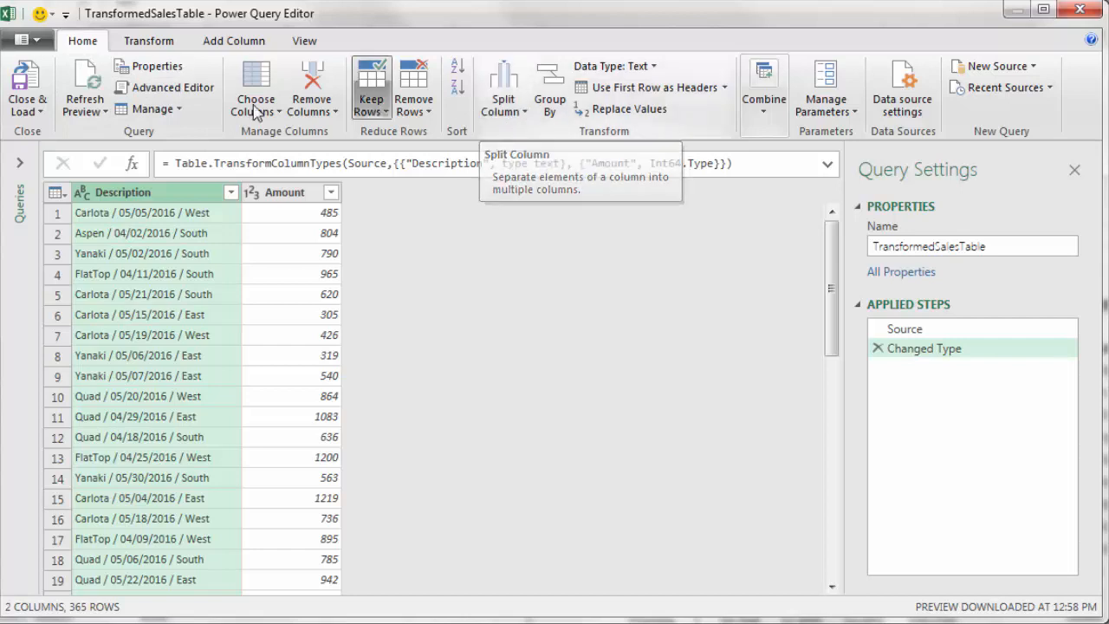
# Step: Split the Description column into 3 columns at each occurrence of the custom delimiter " / "
pyautogui.click(159, 48)
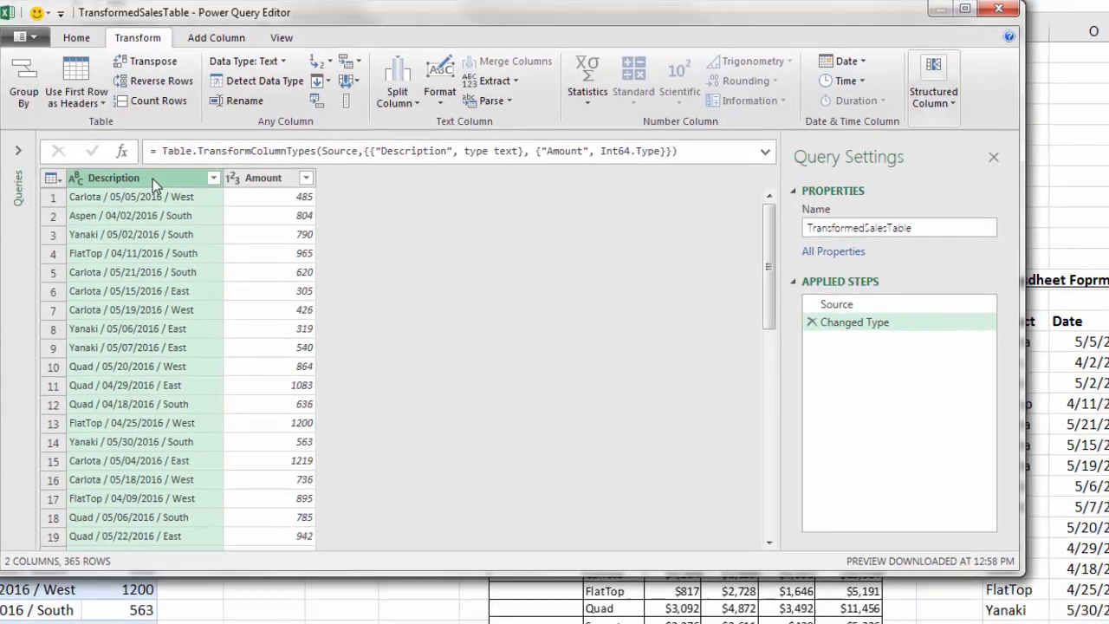
pyautogui.rightClick(169, 198)
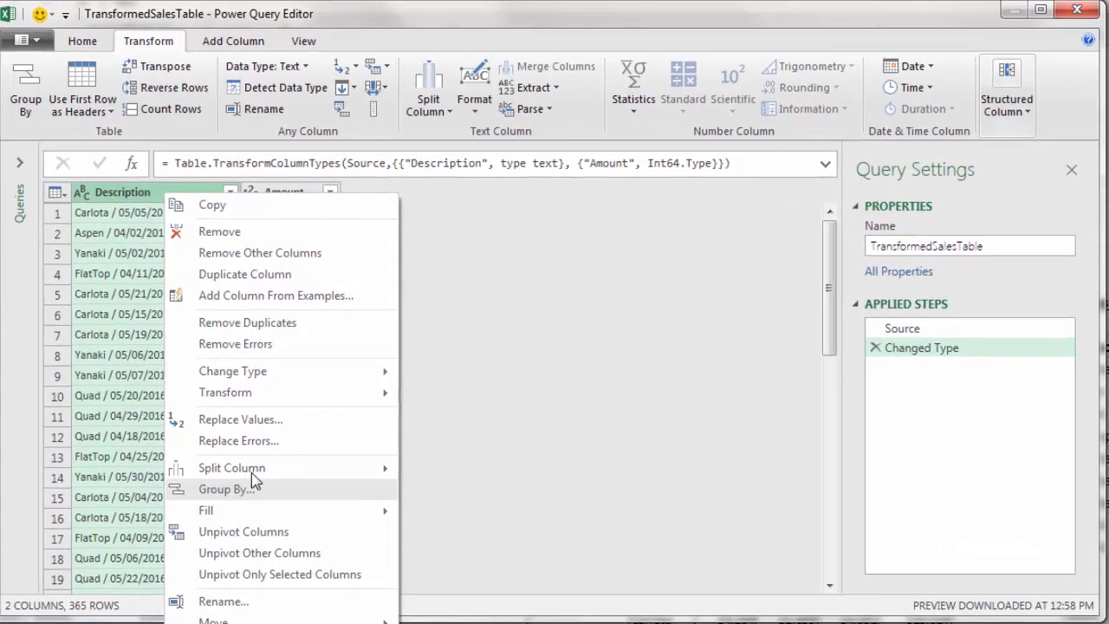
pyautogui.moveTo(254, 475)
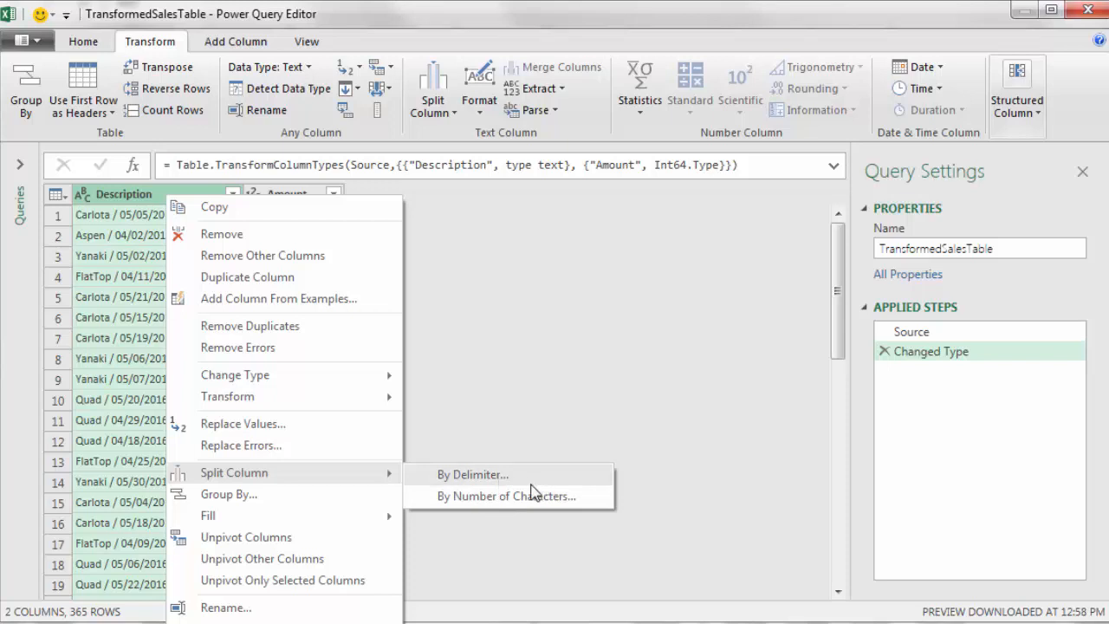
pyautogui.click(502, 476)
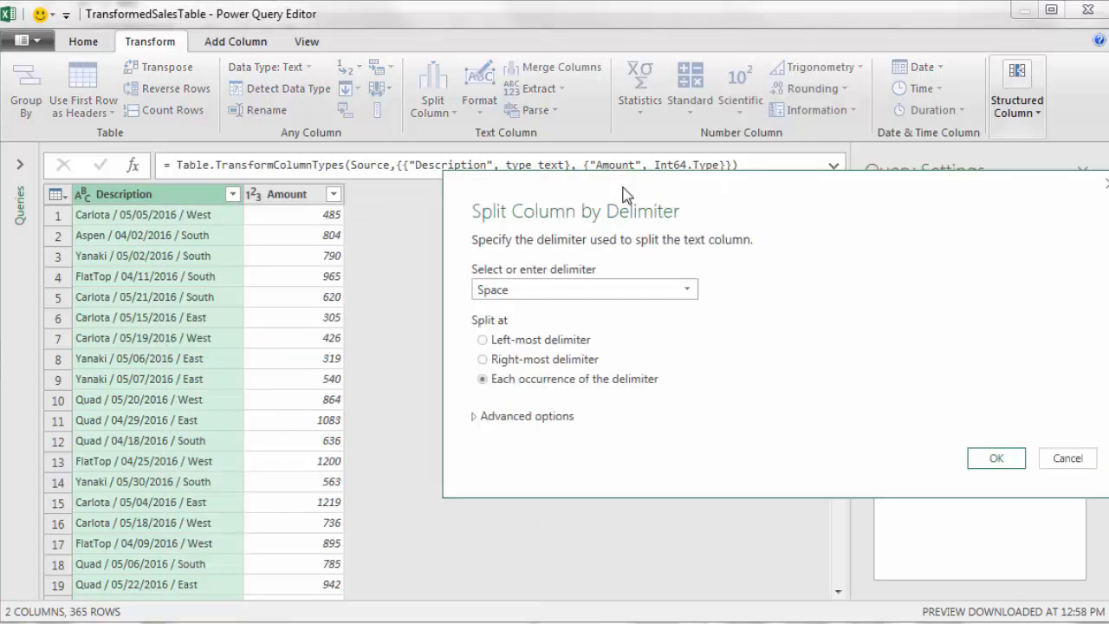
pyautogui.moveTo(618, 189); pyautogui.dragTo(535, 226)
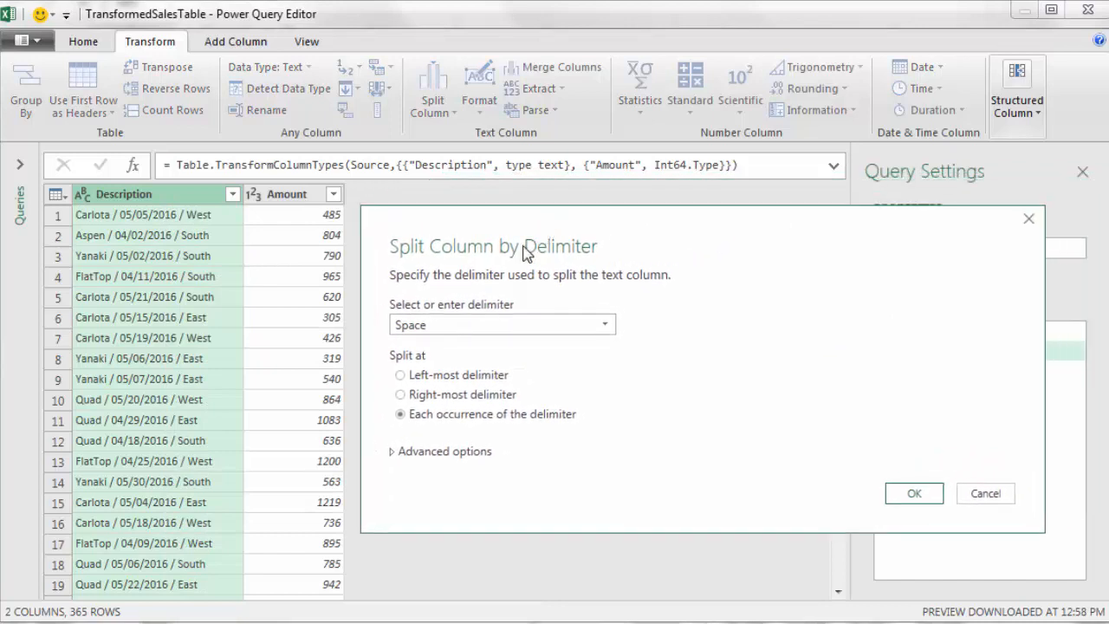
pyautogui.click(474, 334)
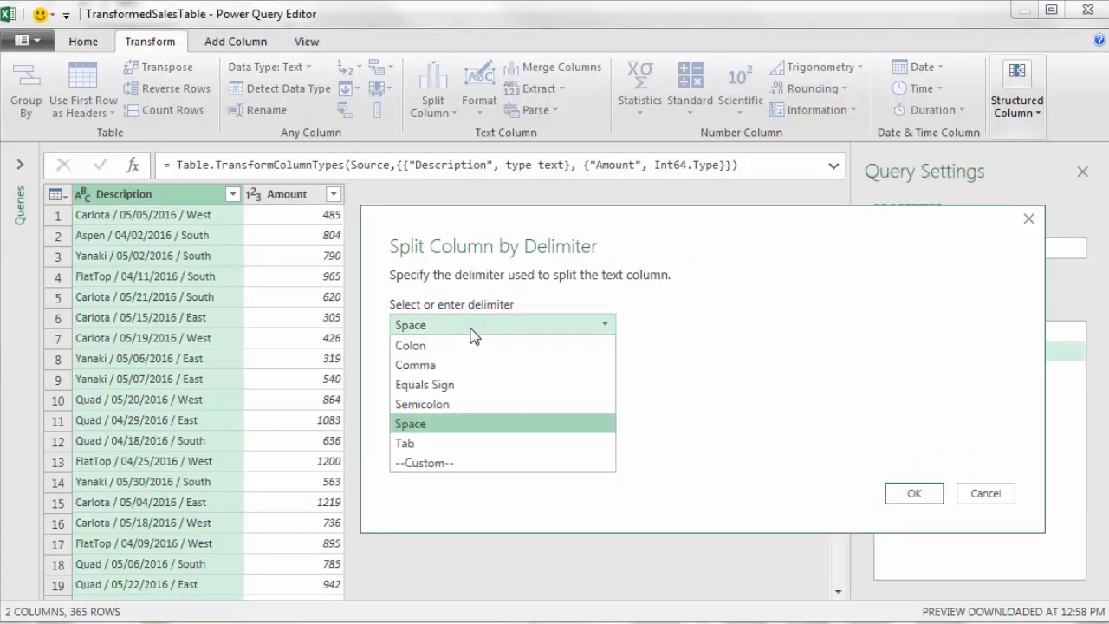
pyautogui.click(420, 463)
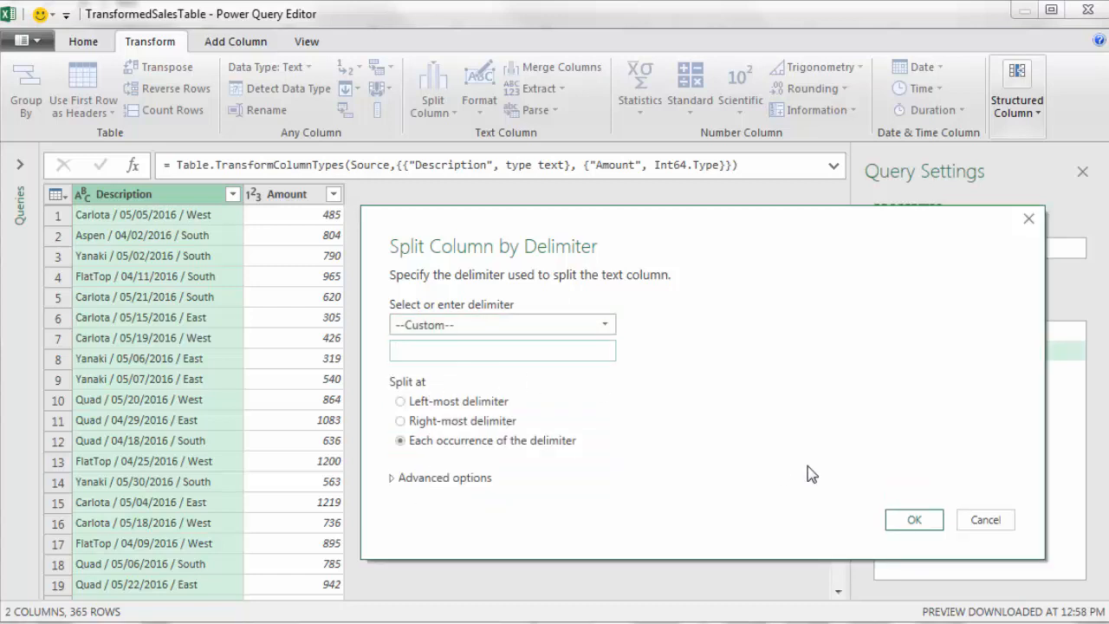
pyautogui.write('/')
pyautogui.moveTo(550, 225); pyautogui.dragTo(552, 97)
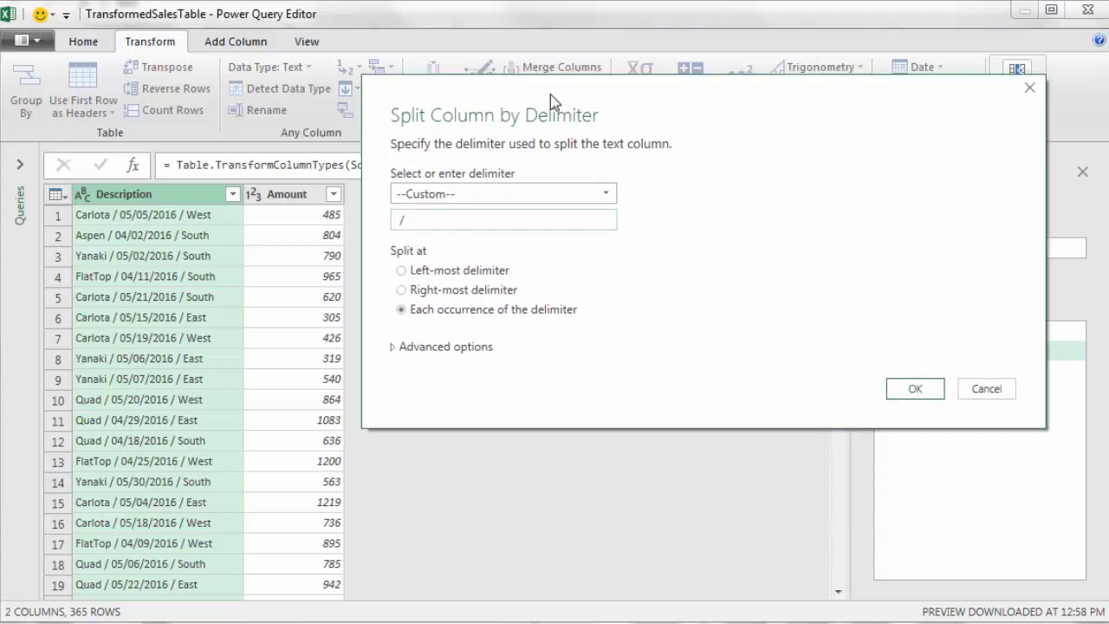
pyautogui.click(394, 347)
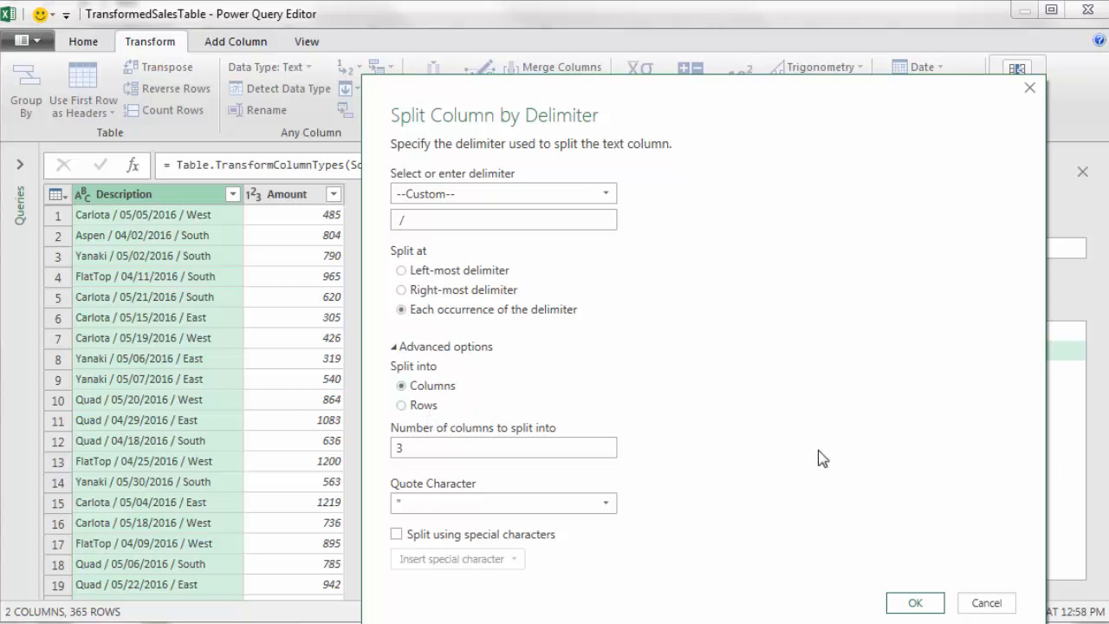
pyautogui.click(915, 604)
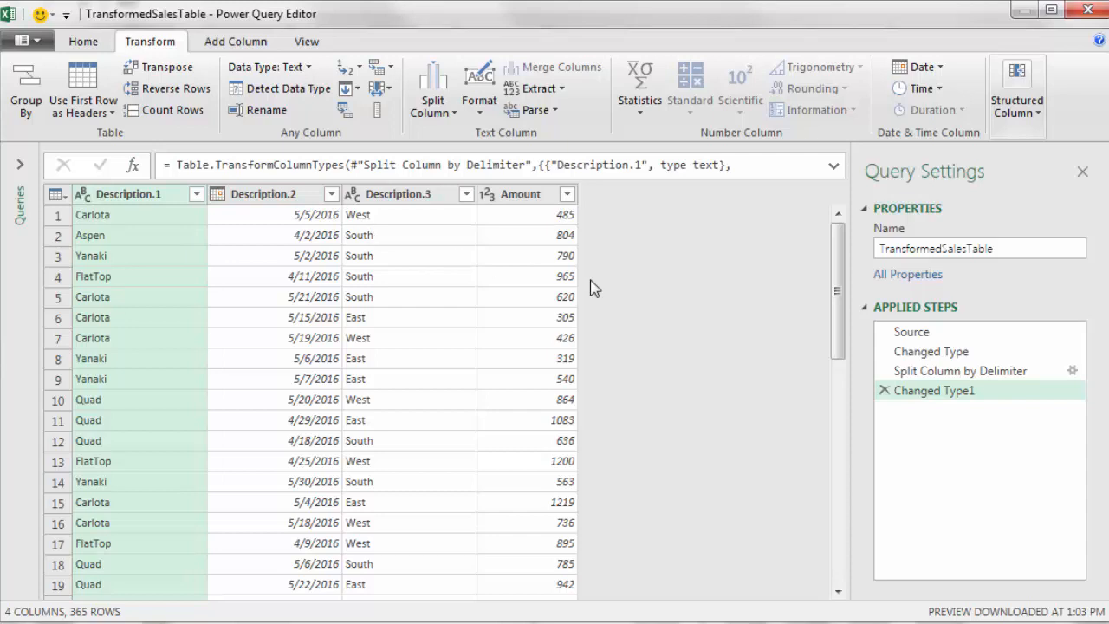
# Step: Compare the column data types in the Split Column by Delimiter and Changed Type1 steps
pyautogui.click(944, 371)
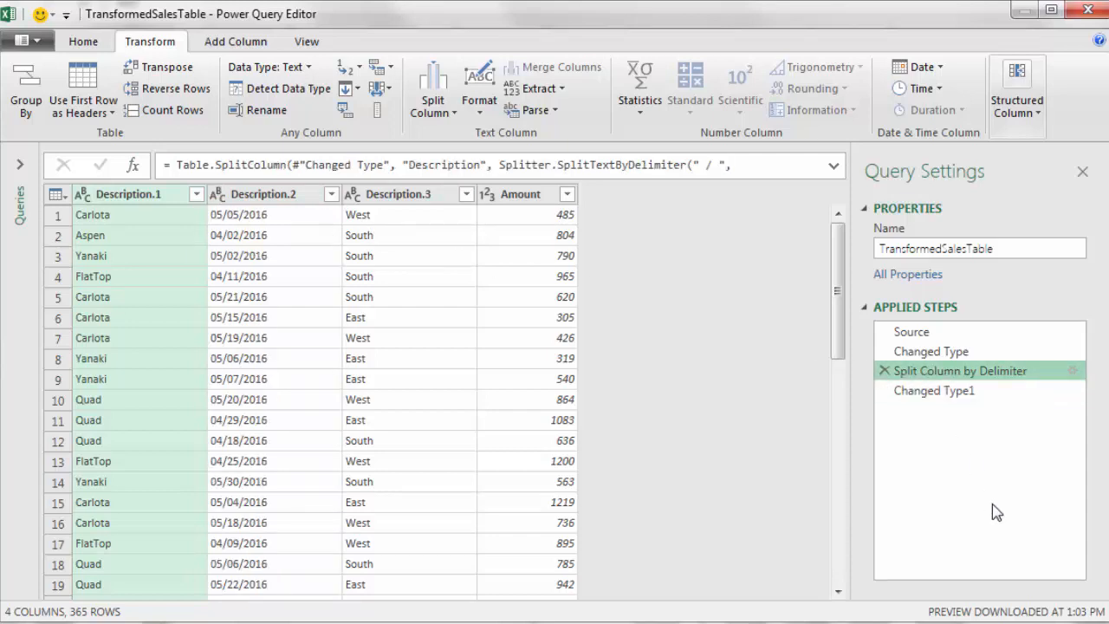
pyautogui.click(947, 391)
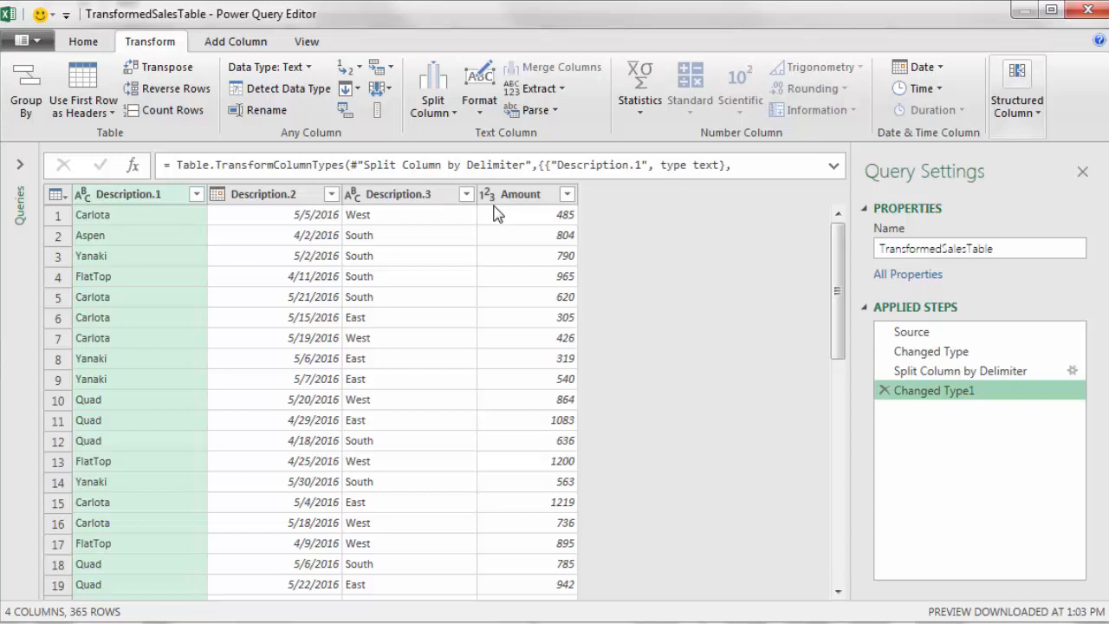
pyautogui.rightClick(139, 205)
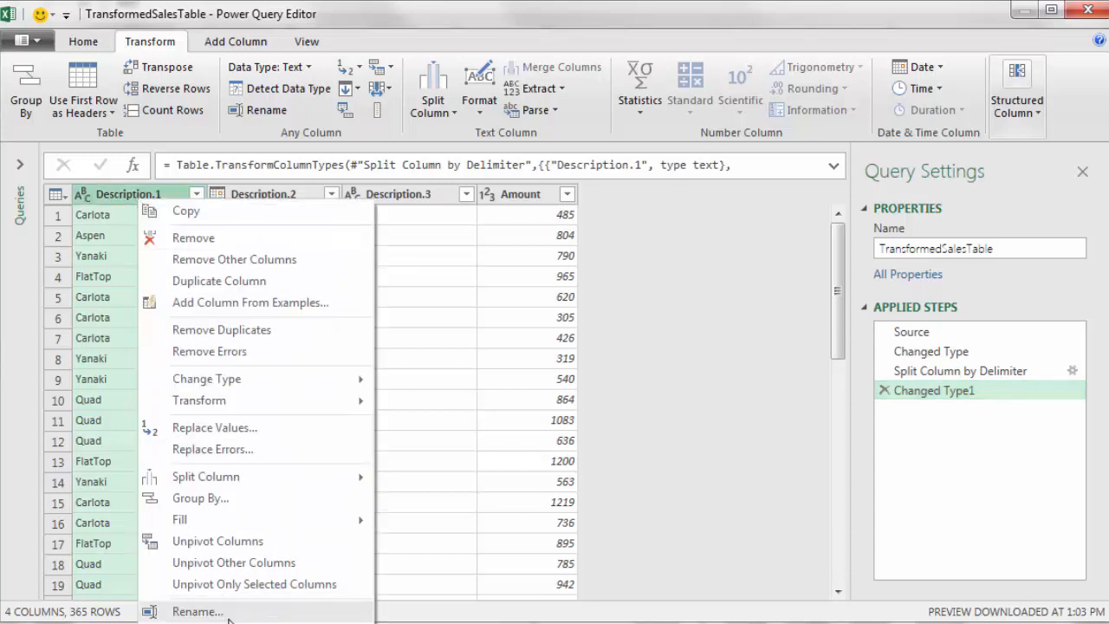
pyautogui.press('Escape')
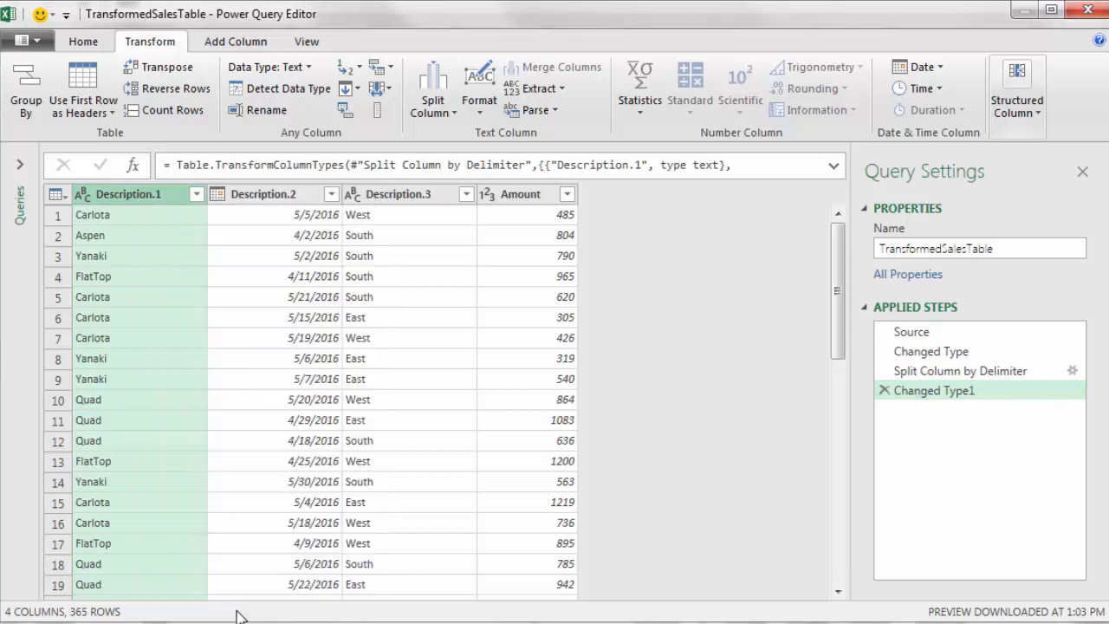
pyautogui.doubleClick(141, 202)
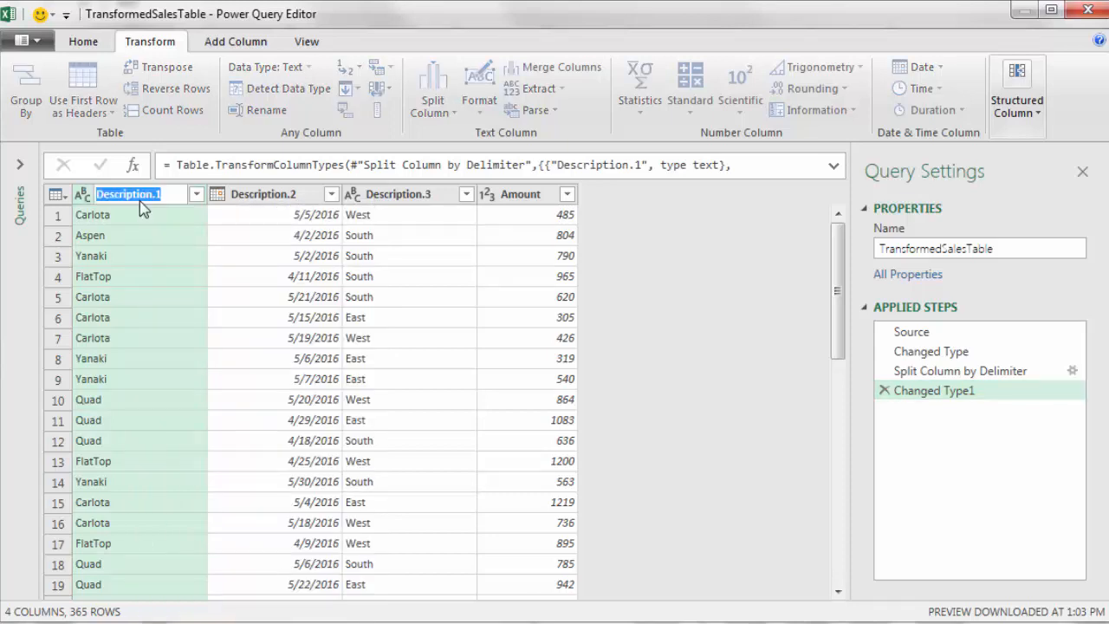
pyautogui.press('Escape')
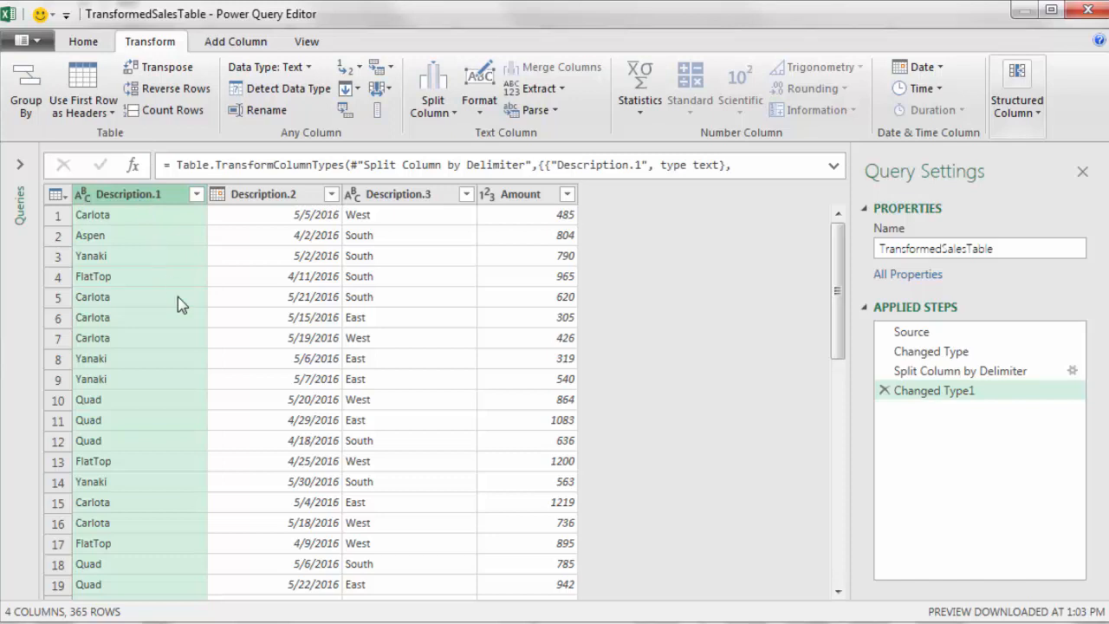
# Step: Rename the Description.1, Description.2 and Description.3 columns as Product, Date and Region
pyautogui.press('F2')
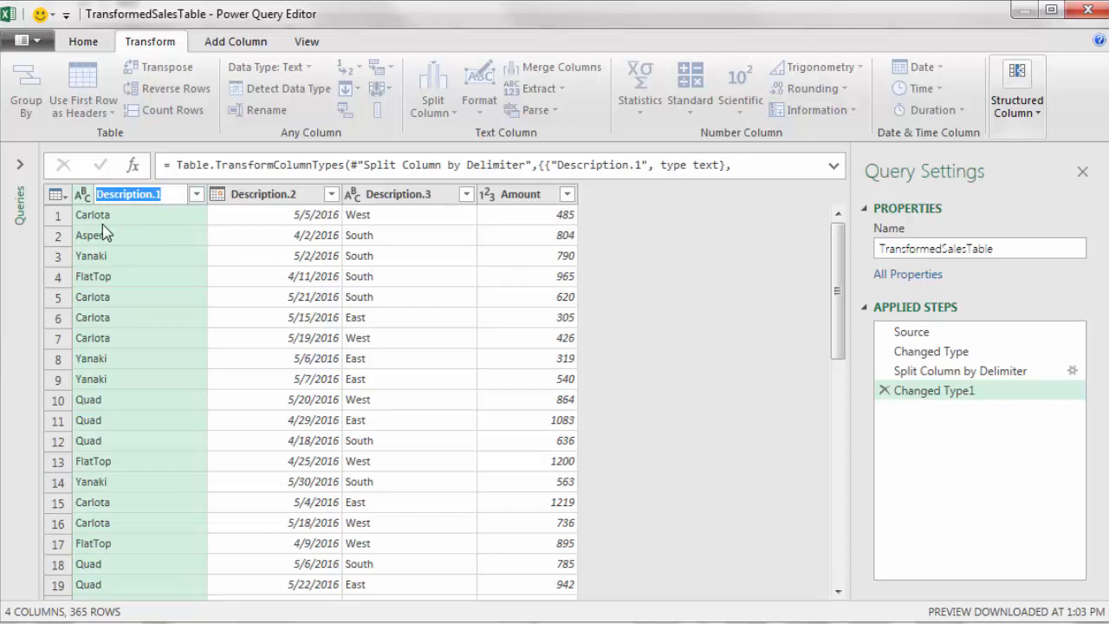
pyautogui.write('Product')
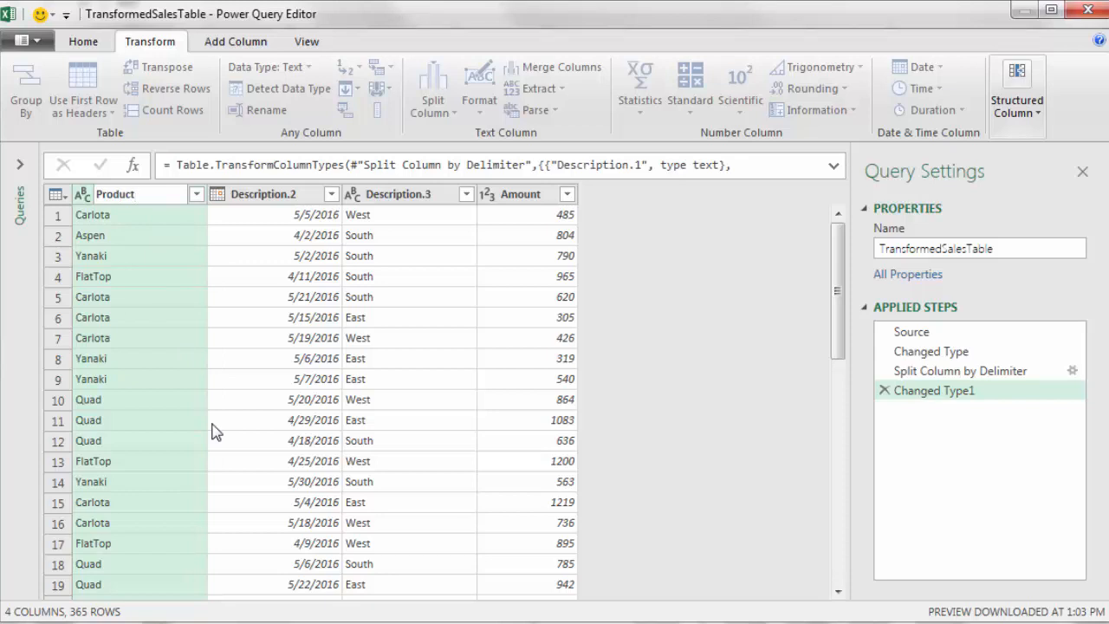
pyautogui.press('Return')
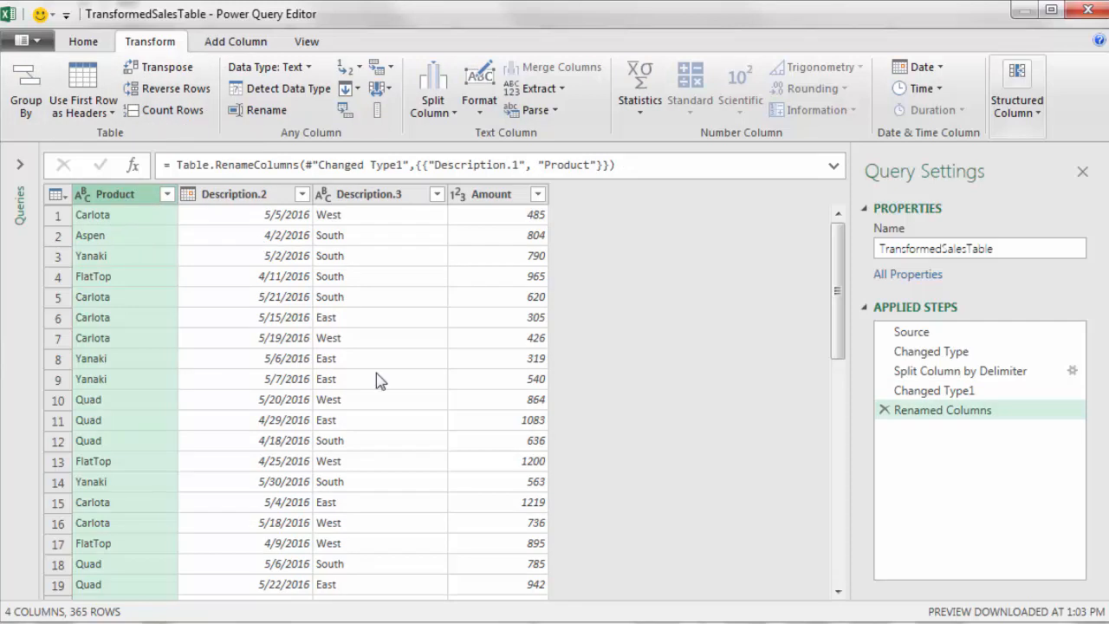
pyautogui.press('Right')
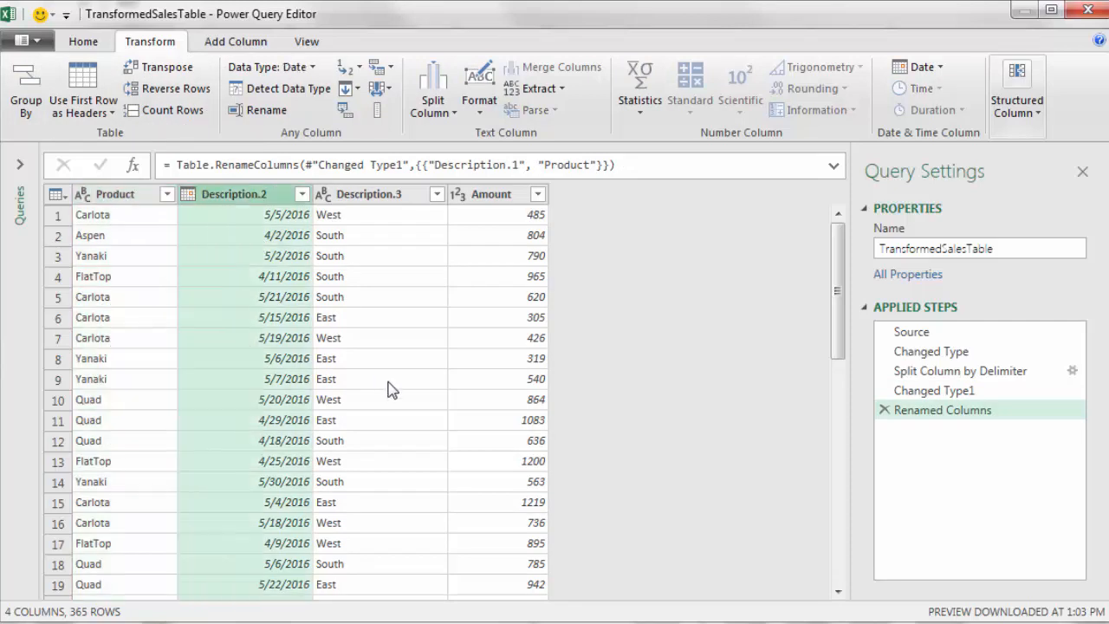
pyautogui.press('F2')
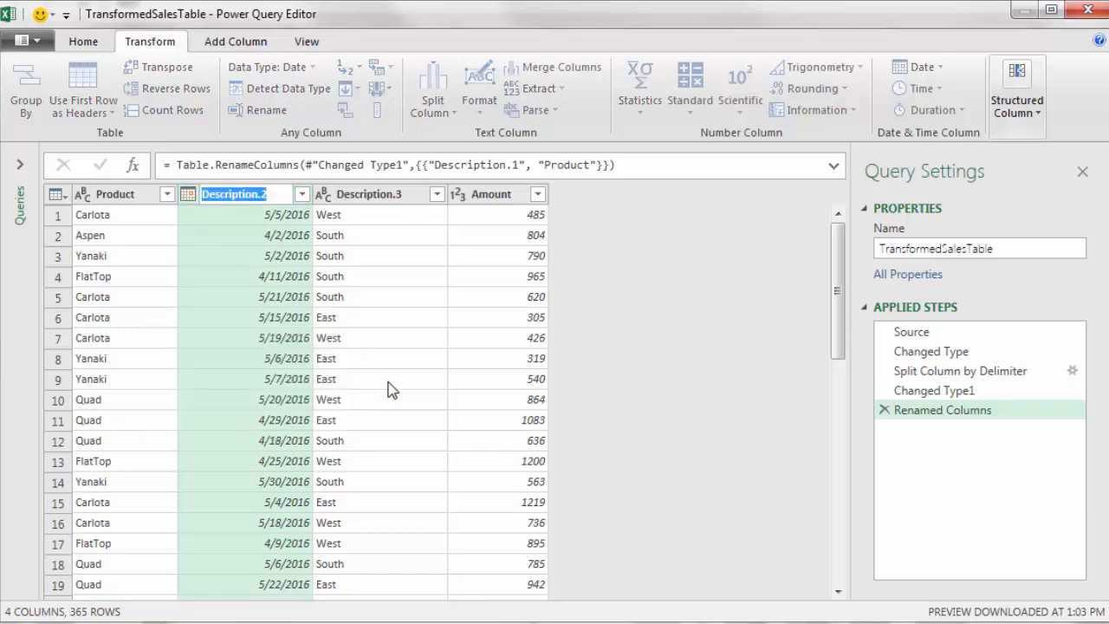
pyautogui.write('Date')
pyautogui.press('Return')
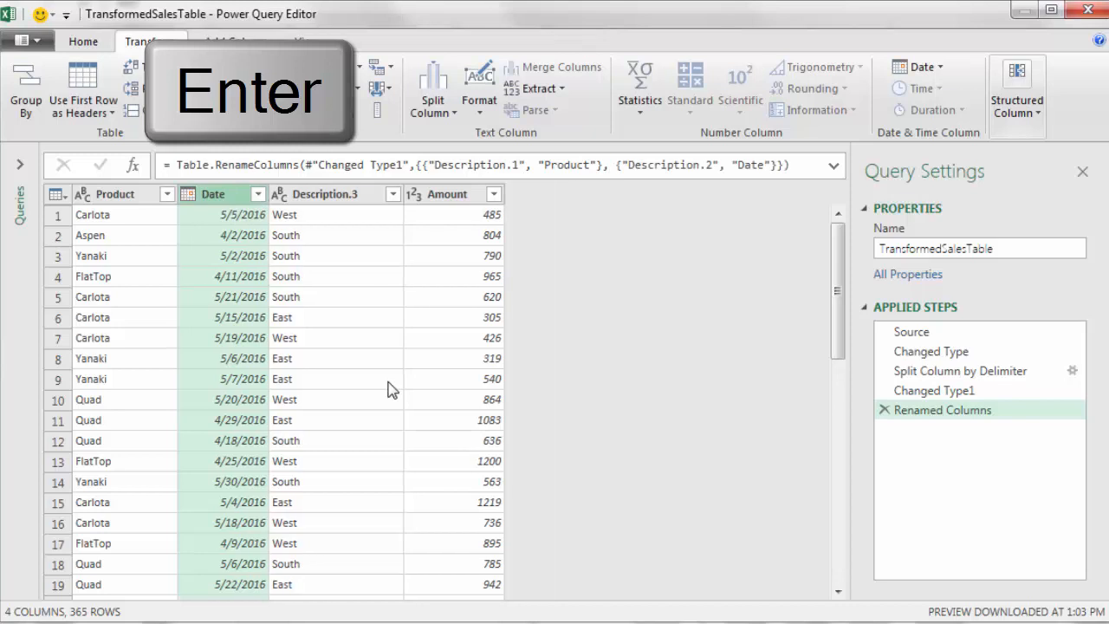
pyautogui.press('Right')
pyautogui.press('F2')
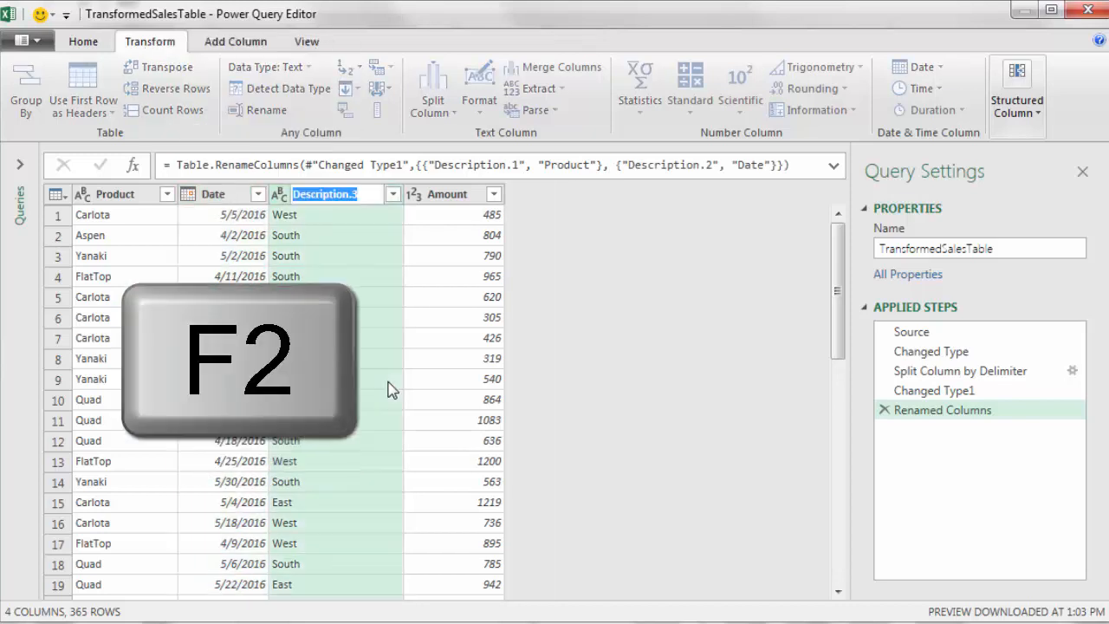
pyautogui.write('Region')
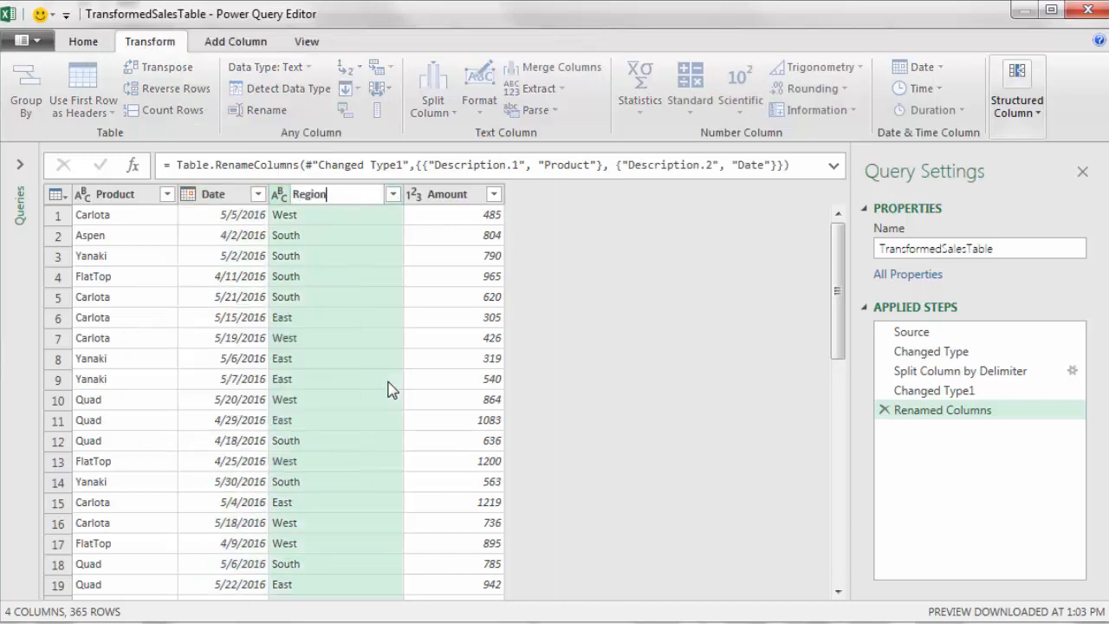
pyautogui.press('Return')
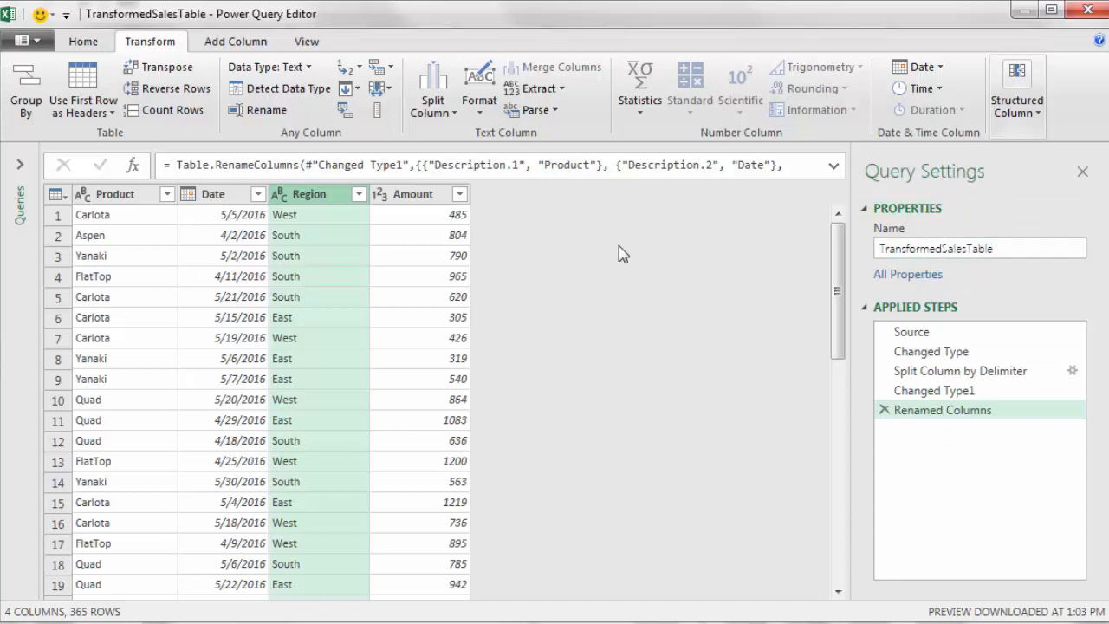
# Step: Load the query back to the workbook as Only Create Connection, without adding it to the Data Model
pyautogui.click(90, 45)
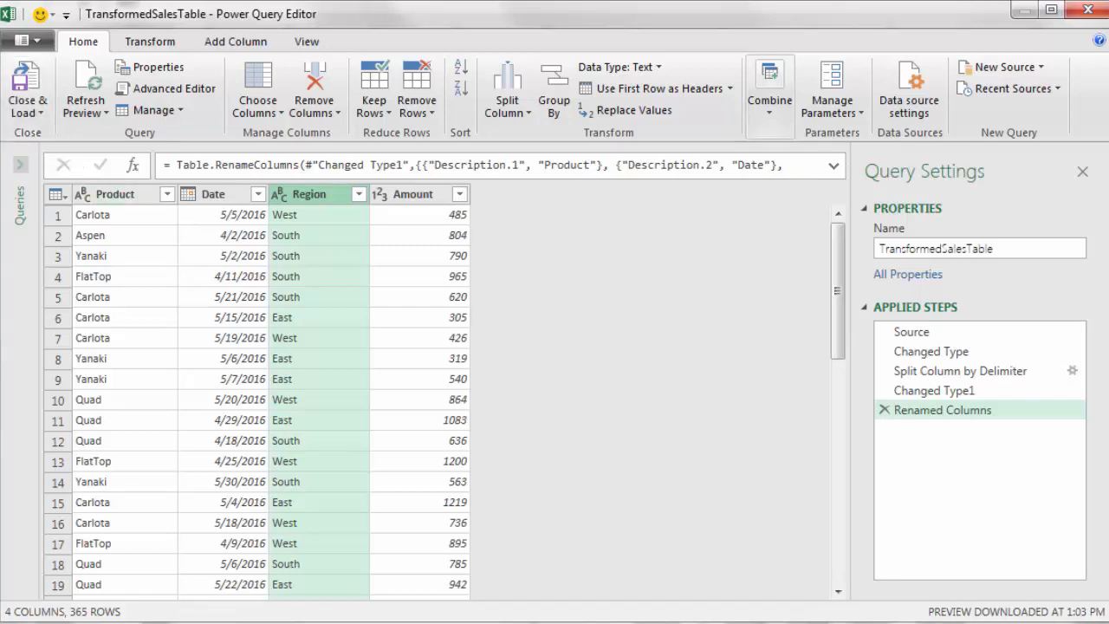
pyautogui.click(42, 114)
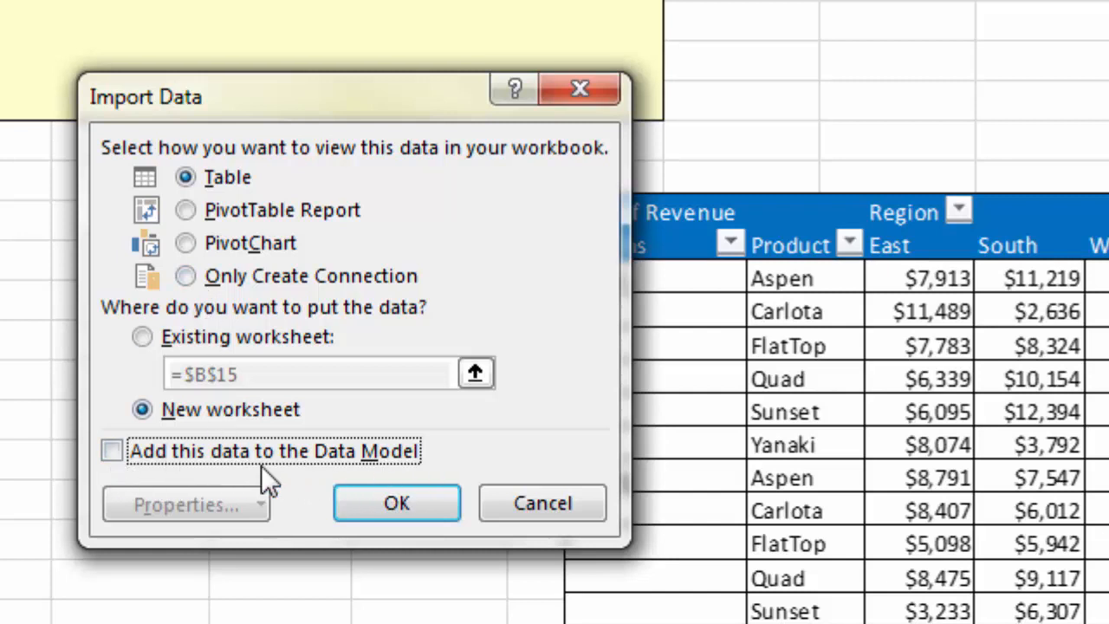
pyautogui.click(186, 277)
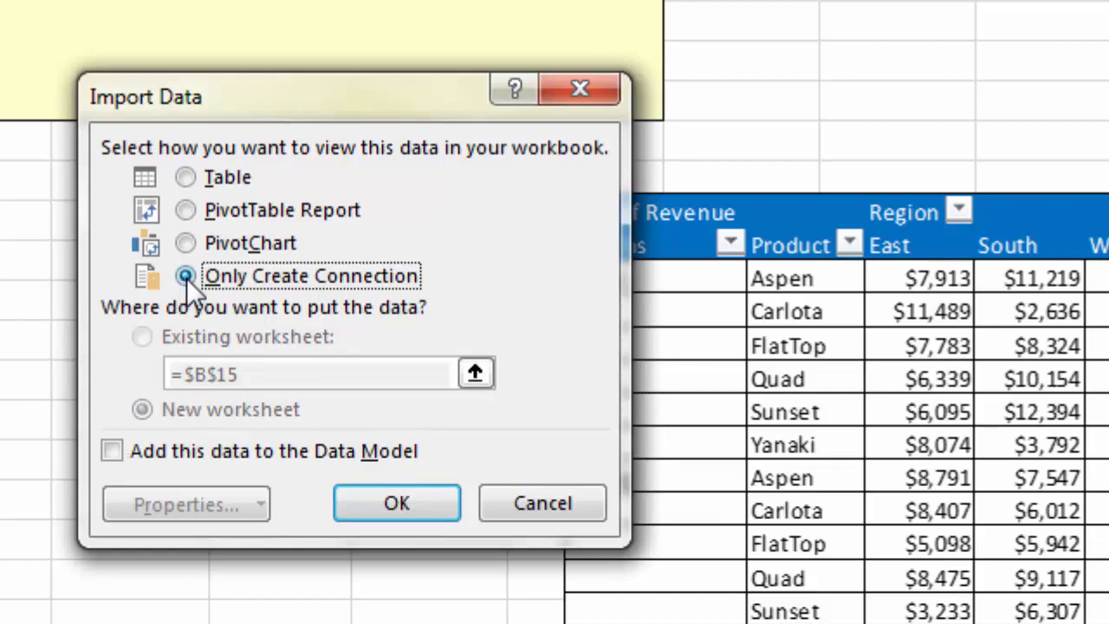
pyautogui.click(441, 518)
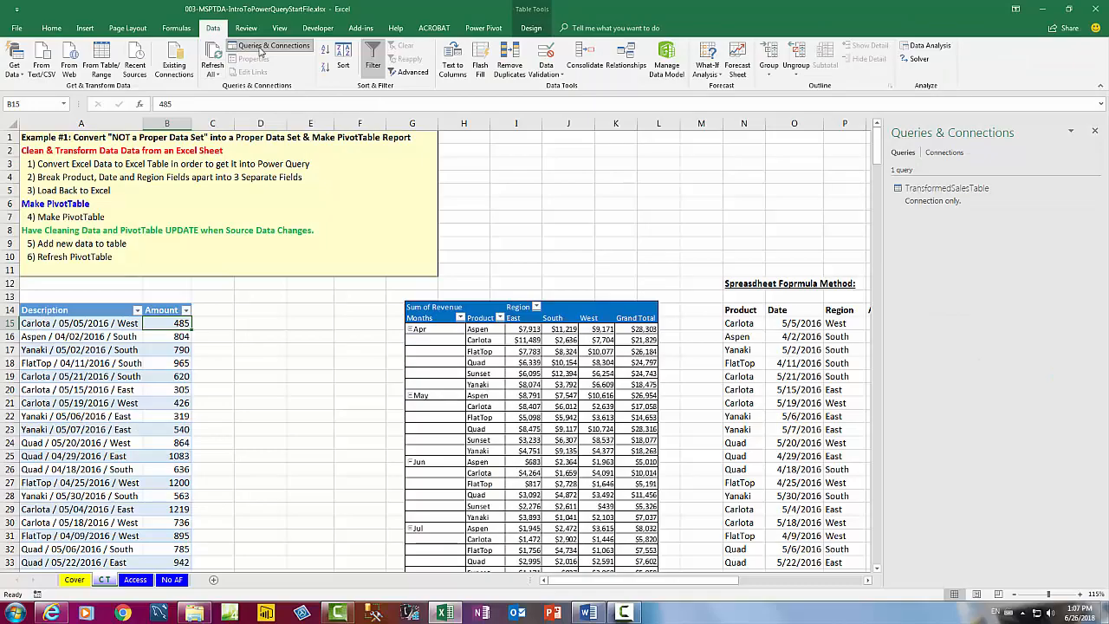
# Step: Hide and redisplay the workbook's Queries & Connections list, and preview the TransformedSalesTable query's details
pyautogui.click(693, 115)
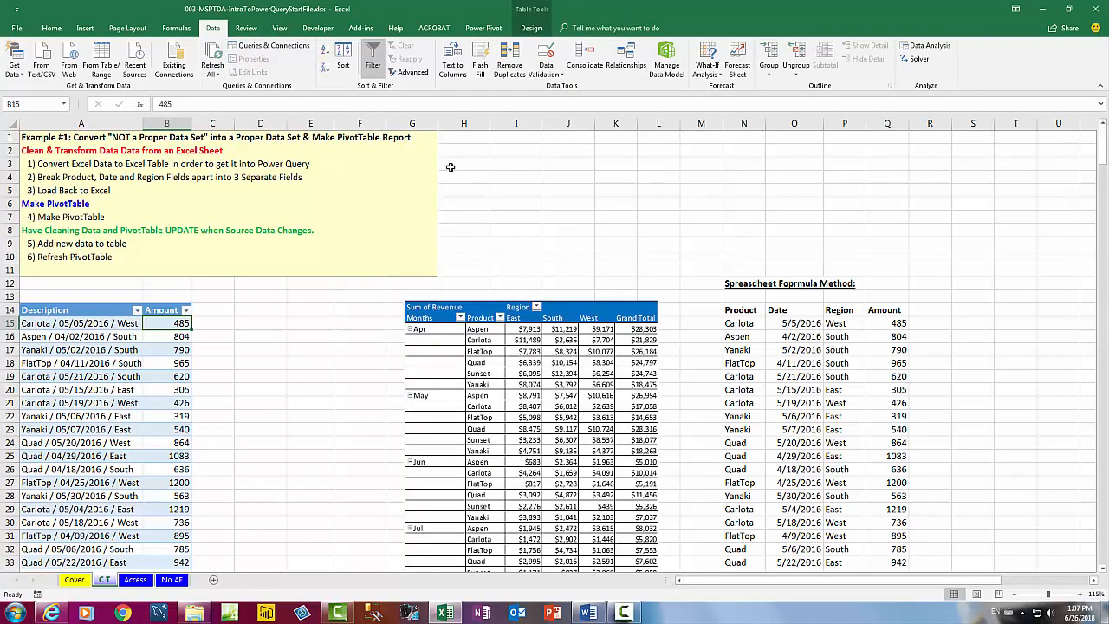
pyautogui.click(268, 47)
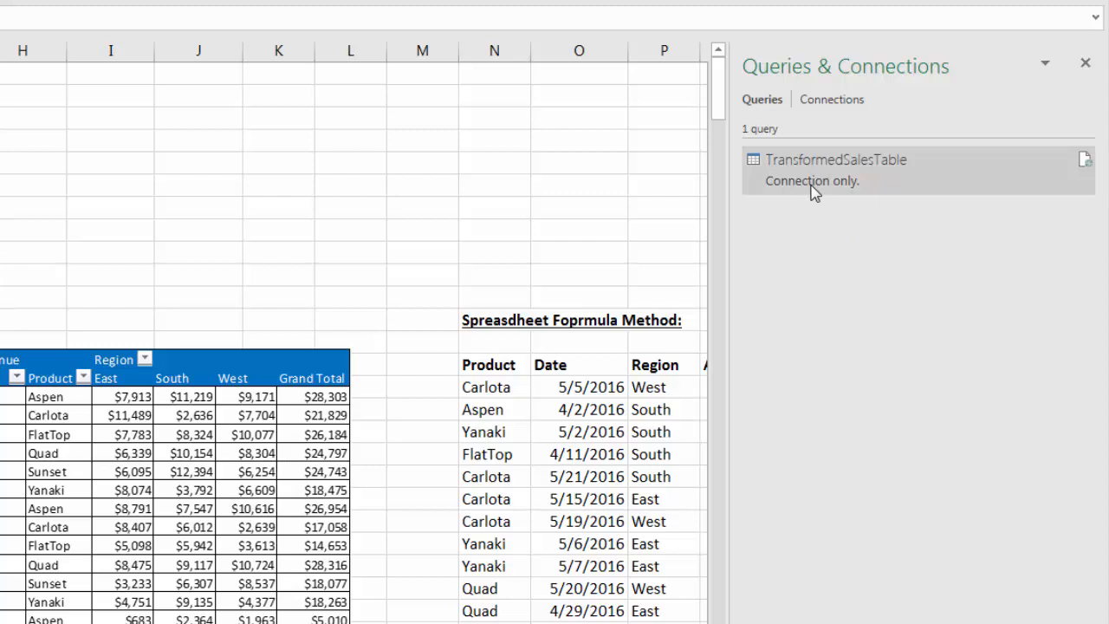
pyautogui.moveTo(815, 193)
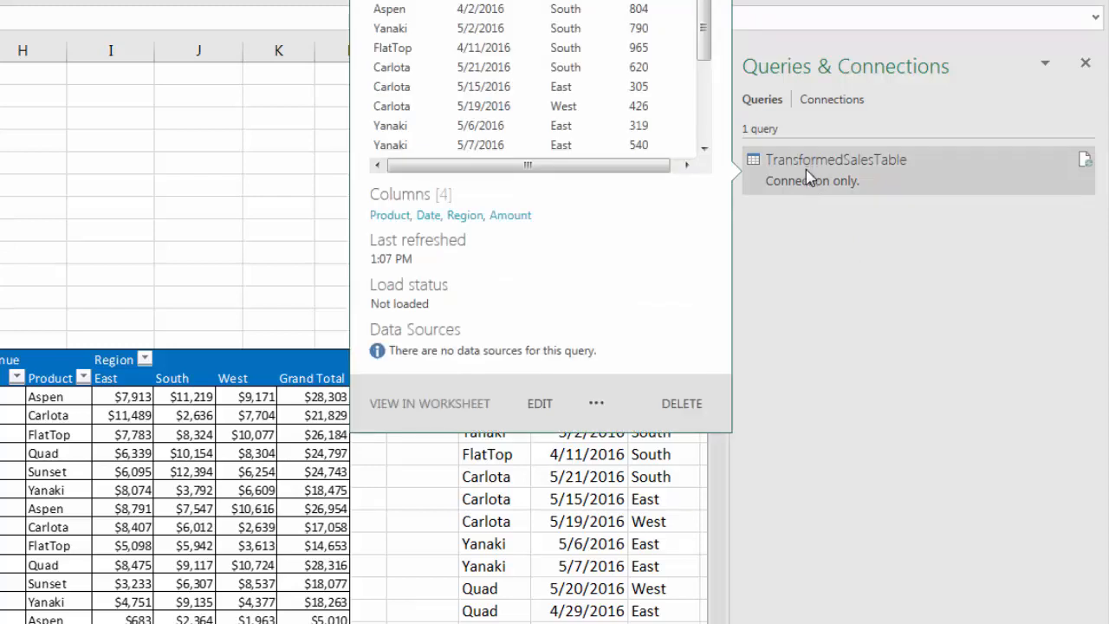
# Step: Change the TransformedSalesTable query's load settings to Only Create Connection with the data added to the Data Model
pyautogui.rightClick(809, 176)
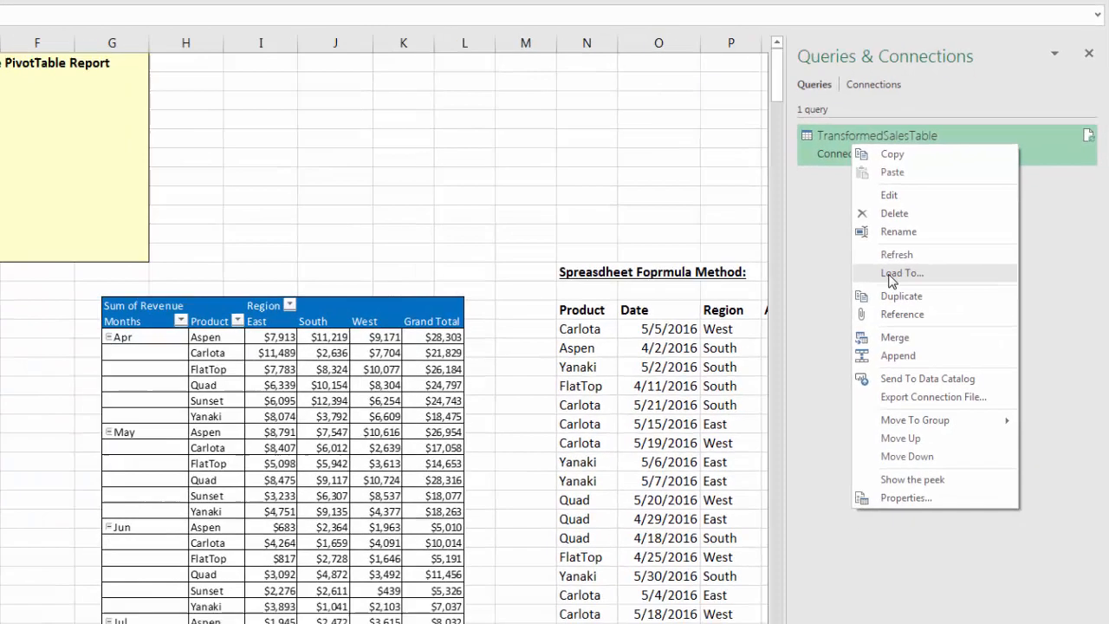
pyautogui.click(851, 324)
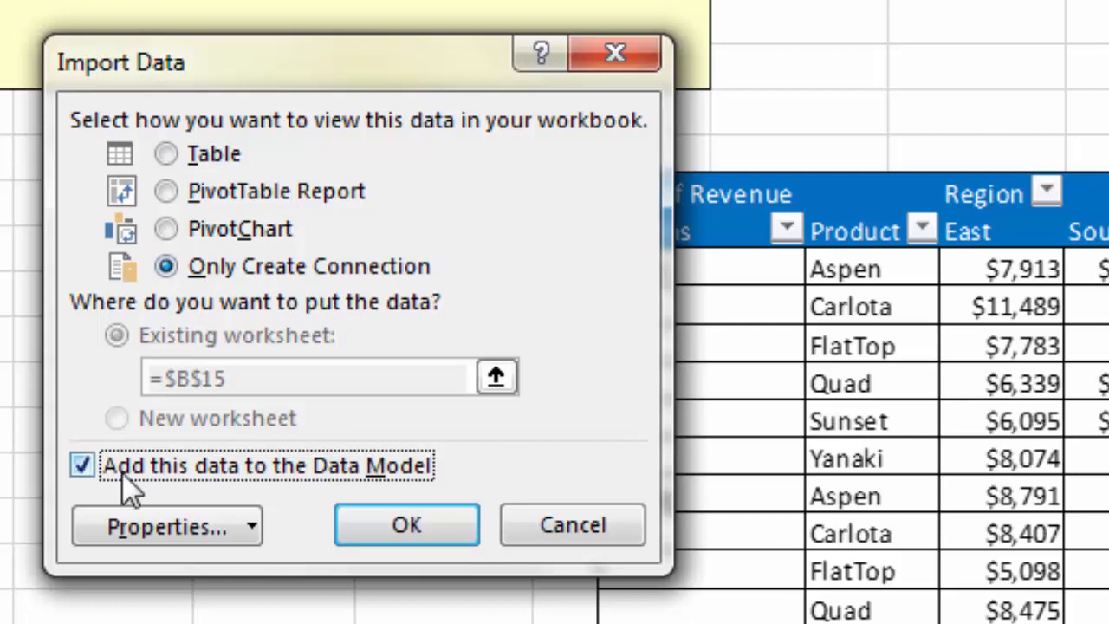
pyautogui.click(431, 517)
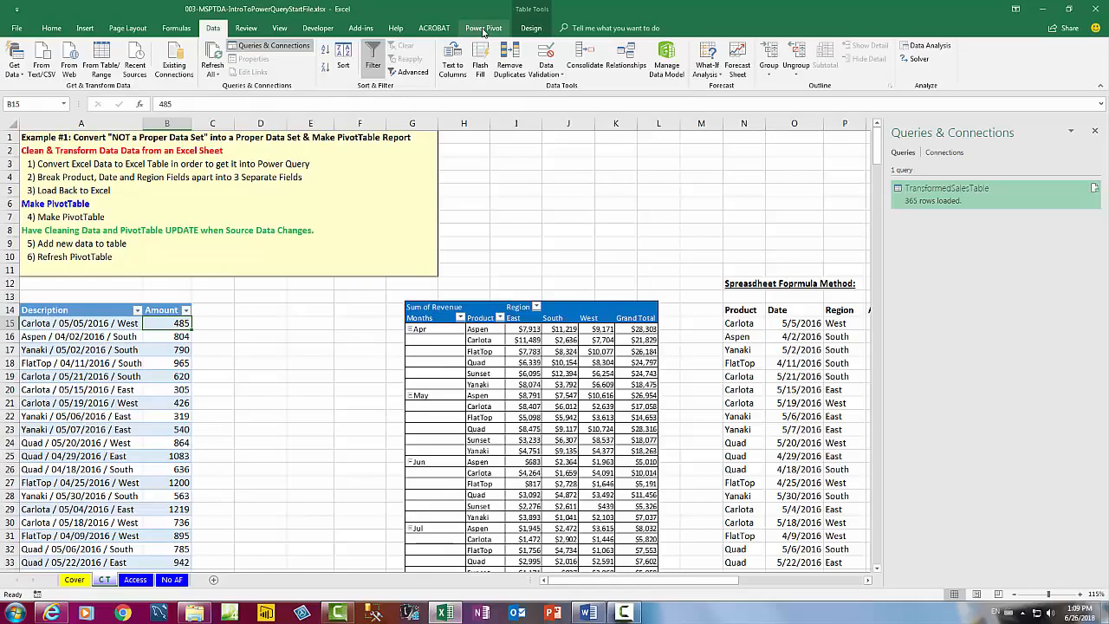
# Step: View the Power Pivot commands and open the workbook's Data Model to examine the loaded TransformedSalesTable
pyautogui.click(483, 28)
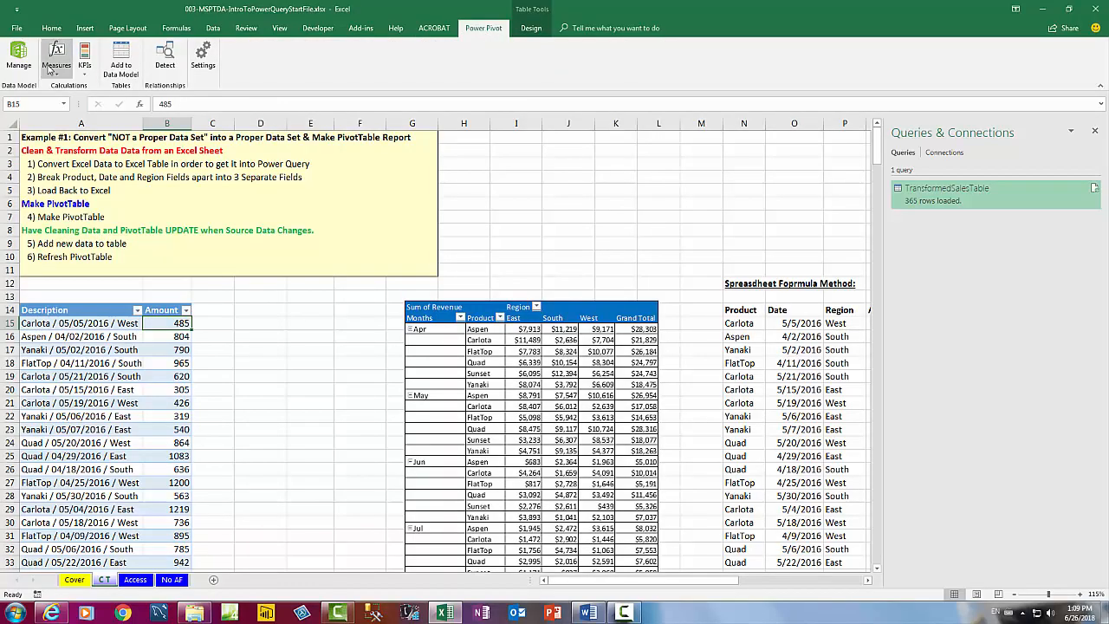
pyautogui.click(215, 29)
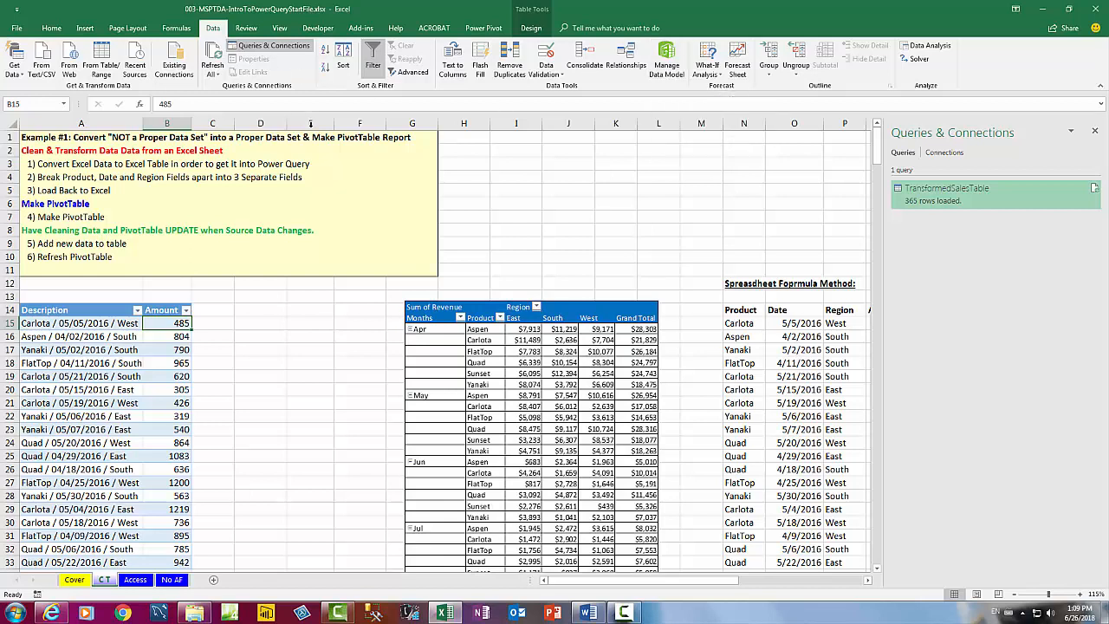
pyautogui.press('alt')
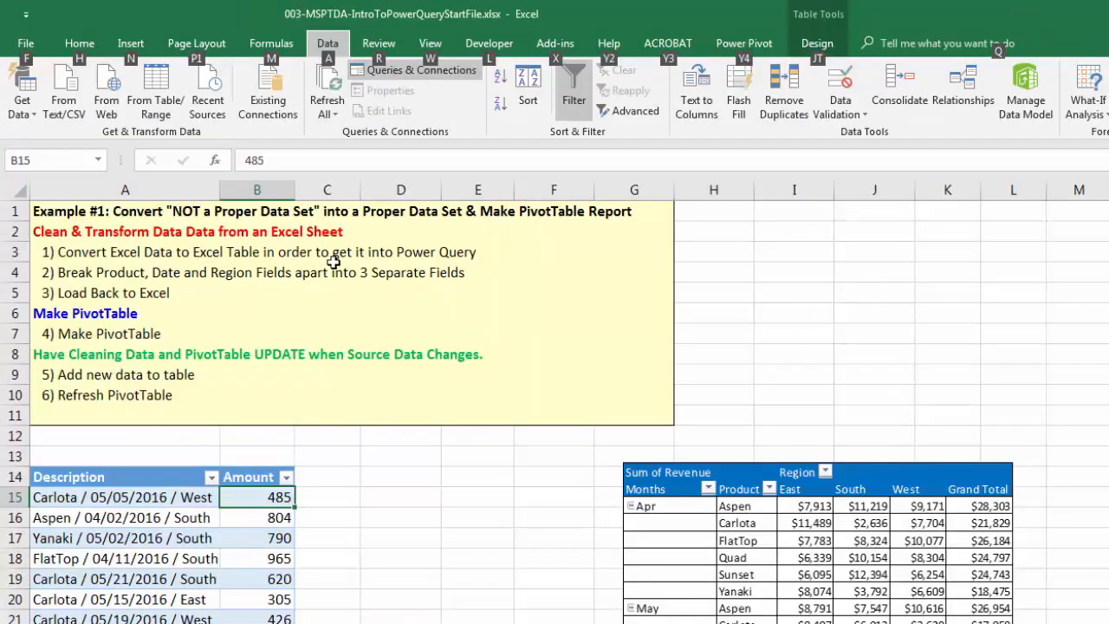
pyautogui.press('a')
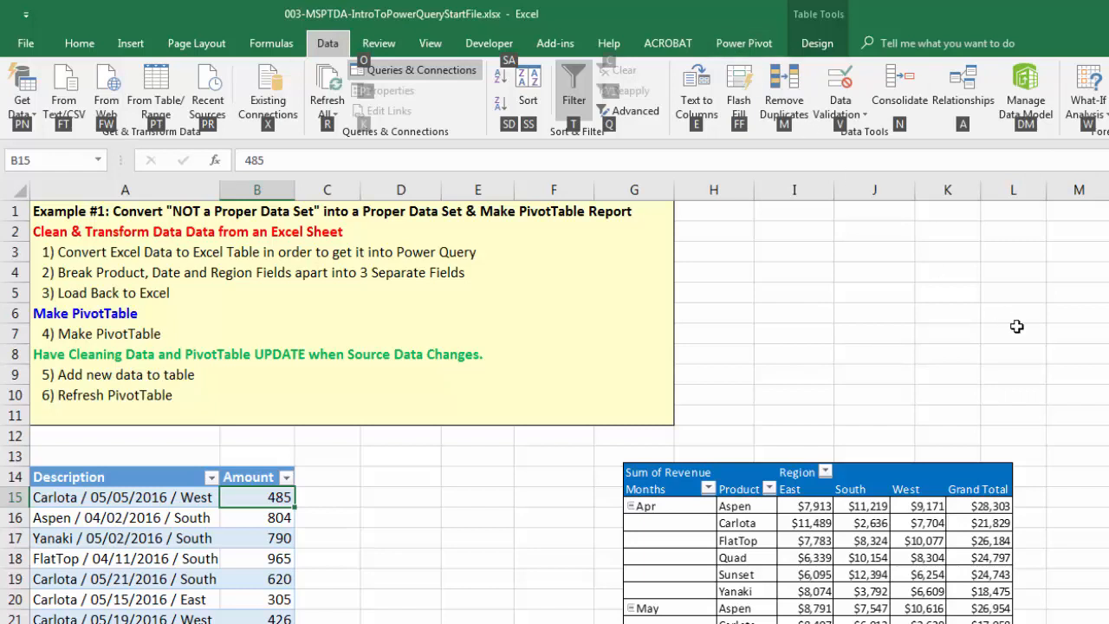
pyautogui.press('d')
pyautogui.press('m')
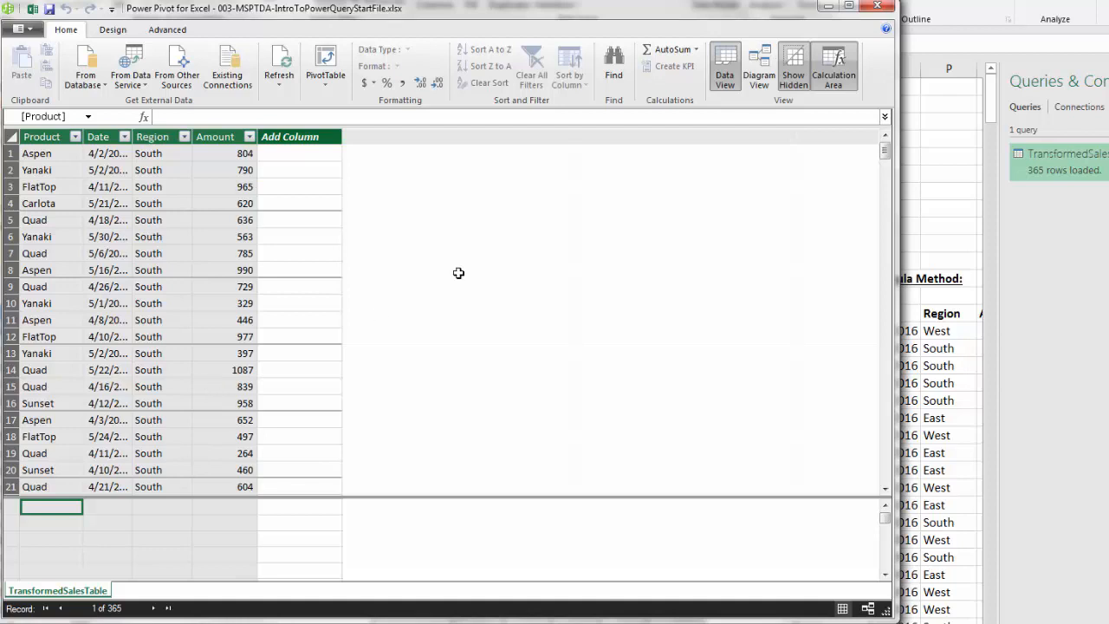
# Step: Display the Data Model as a diagram, and move and enlarge the TransformedSalesTable box
pyautogui.click(748, 75)
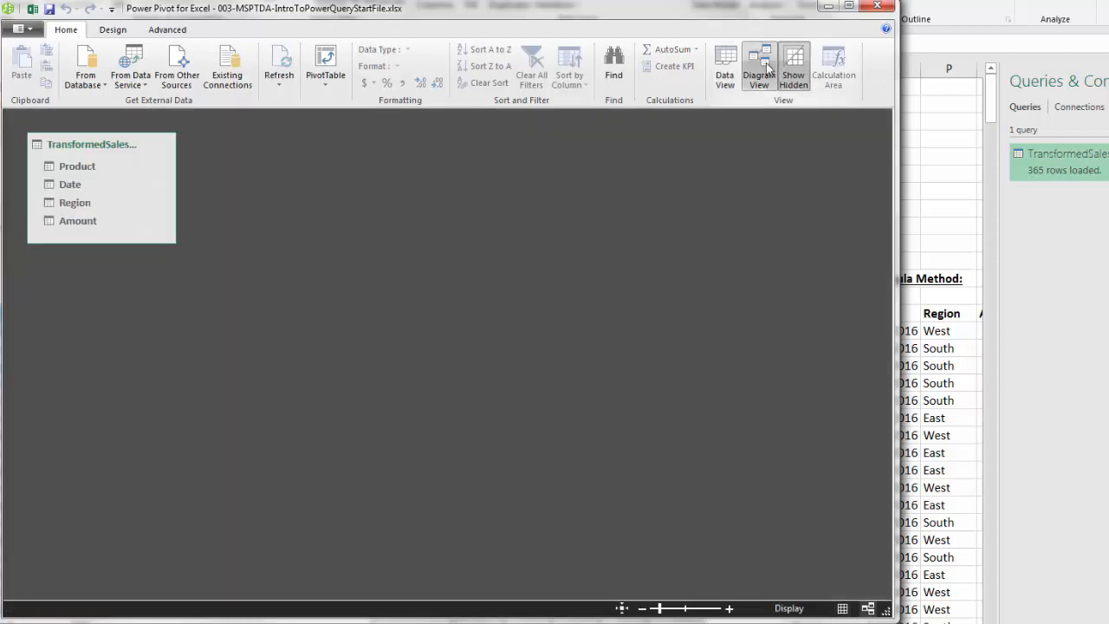
pyautogui.moveTo(132, 141); pyautogui.dragTo(320, 219)
pyautogui.moveTo(336, 302); pyautogui.dragTo(448, 325)
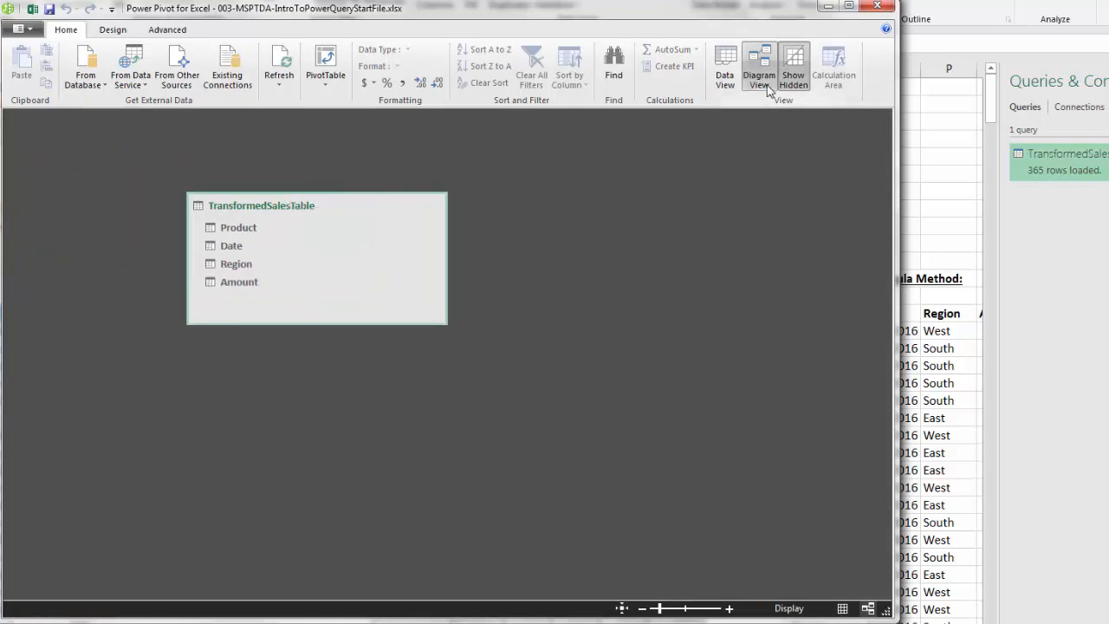
# Step: Try to delete TransformedSalesTable directly from the Data Model, and close the Power Pivot window
pyautogui.rightClick(283, 212)
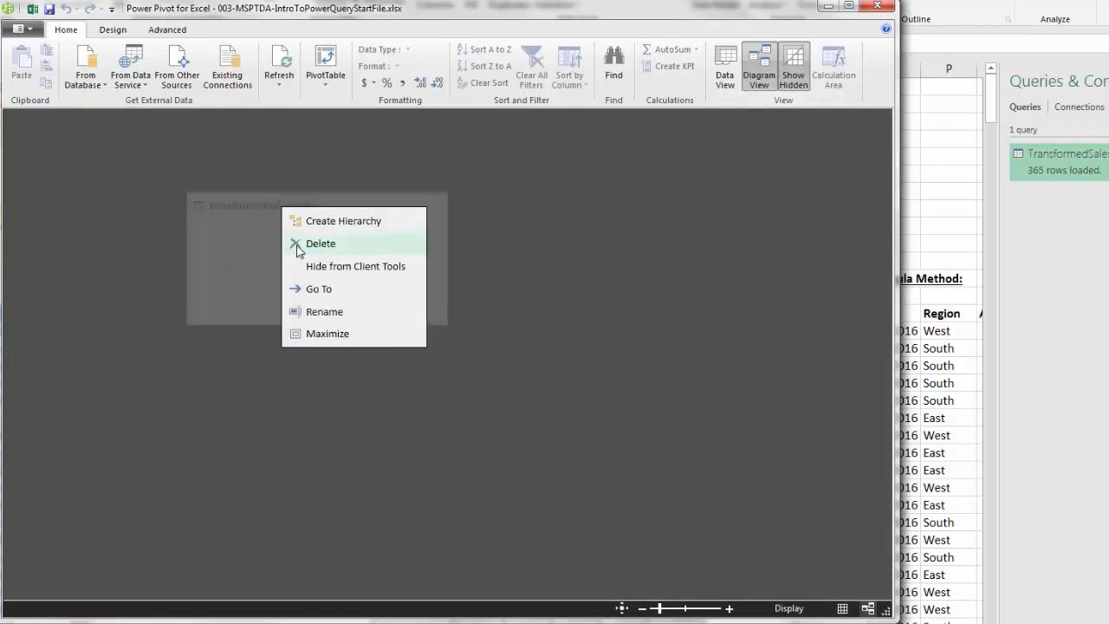
pyautogui.click(310, 248)
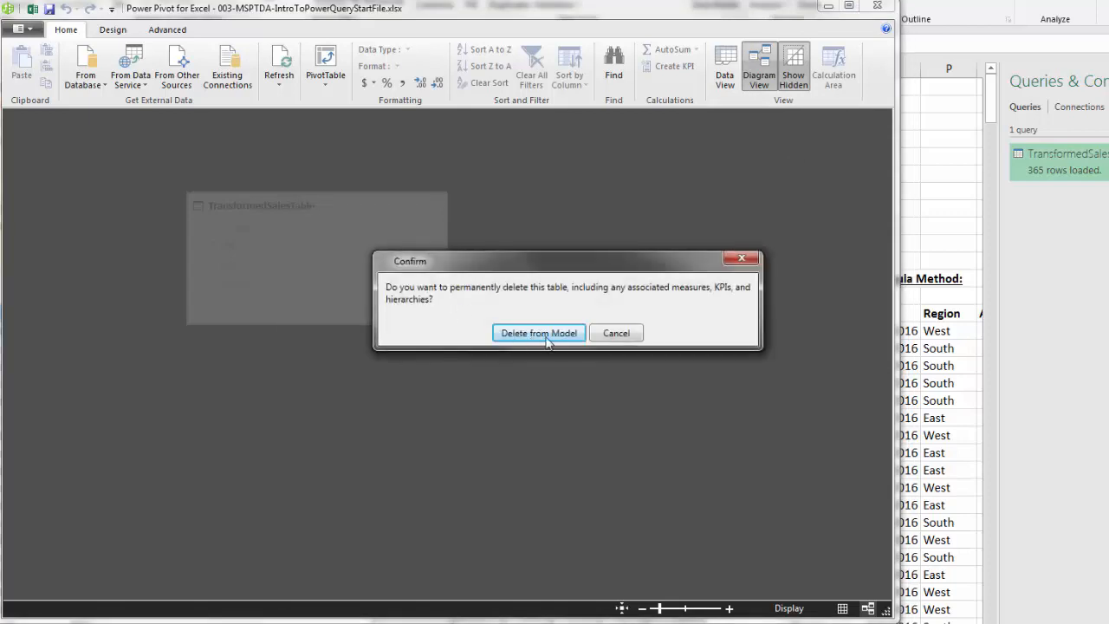
pyautogui.moveTo(483, 259); pyautogui.dragTo(285, 217)
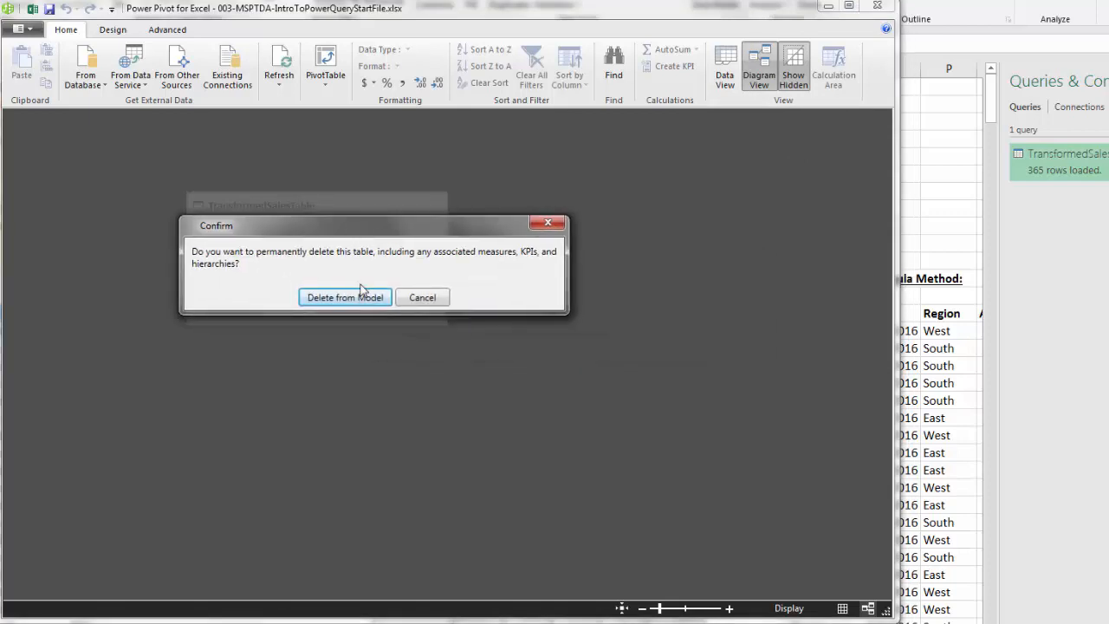
pyautogui.click(341, 298)
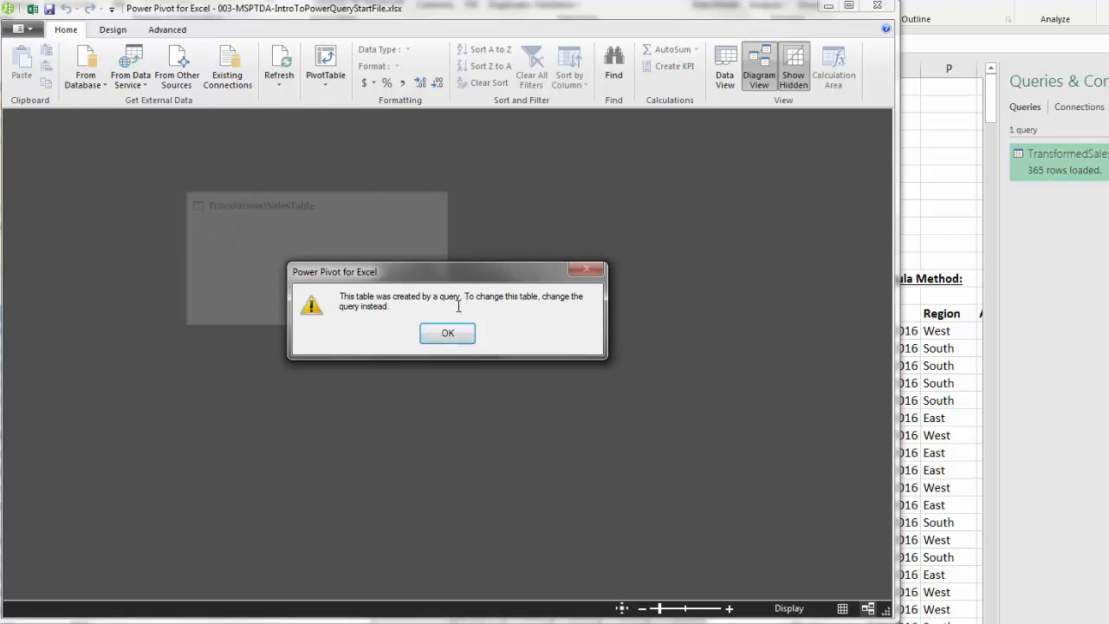
pyautogui.click(457, 336)
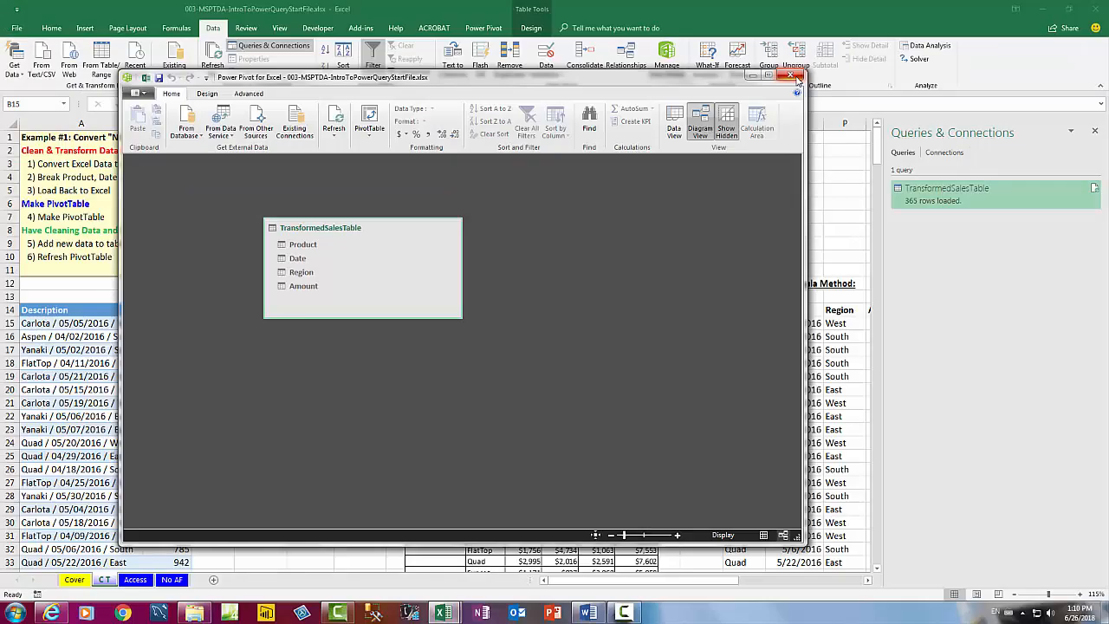
pyautogui.click(883, 7)
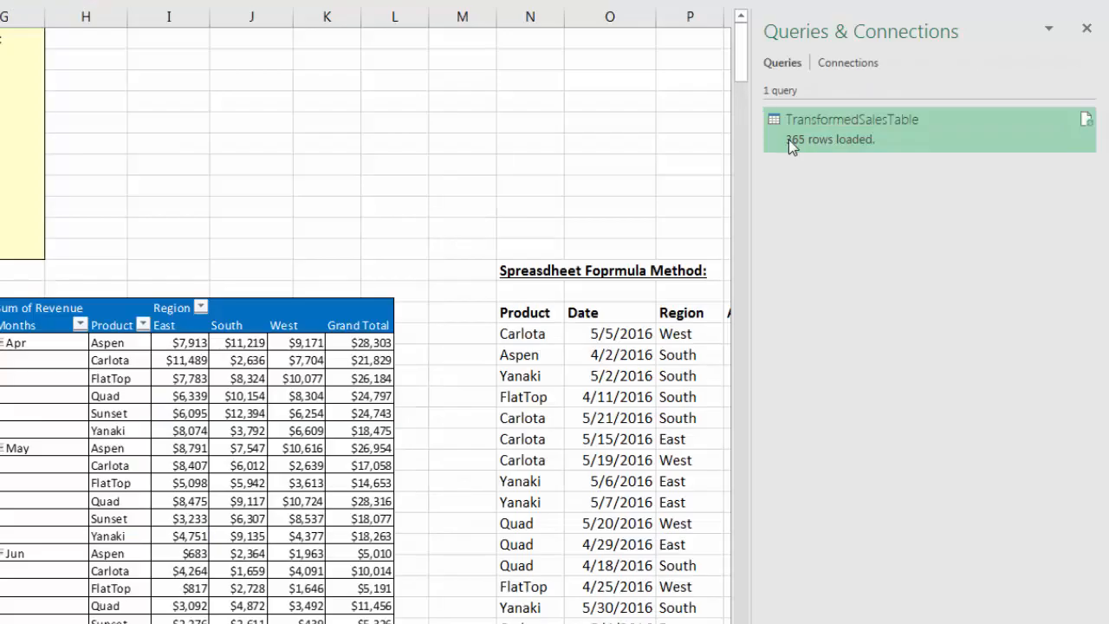
# Step: Change TransformedSalesTable to load as a table on a new worksheet, without adding it to the Data Model
pyautogui.rightClick(790, 138)
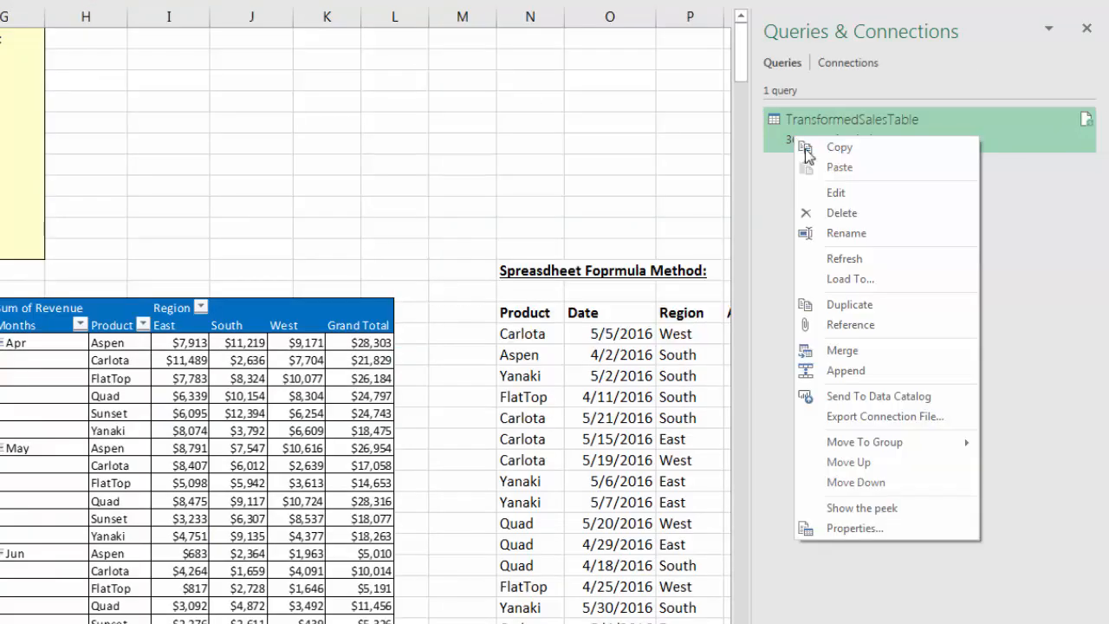
pyautogui.click(851, 284)
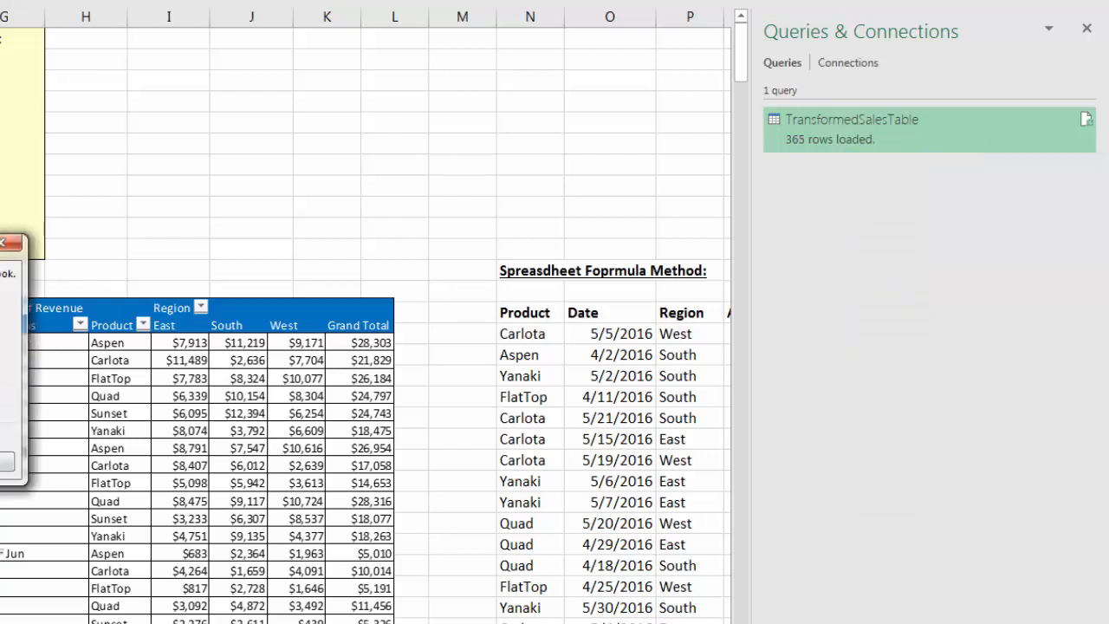
pyautogui.moveTo(0, 254); pyautogui.dragTo(184, 211)
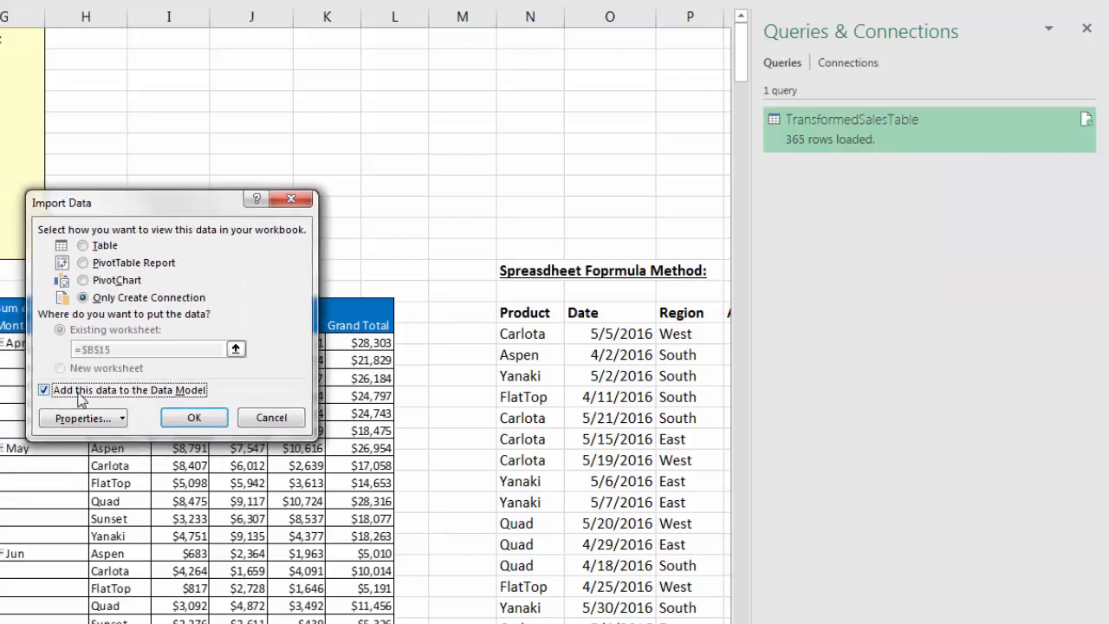
pyautogui.click(44, 390)
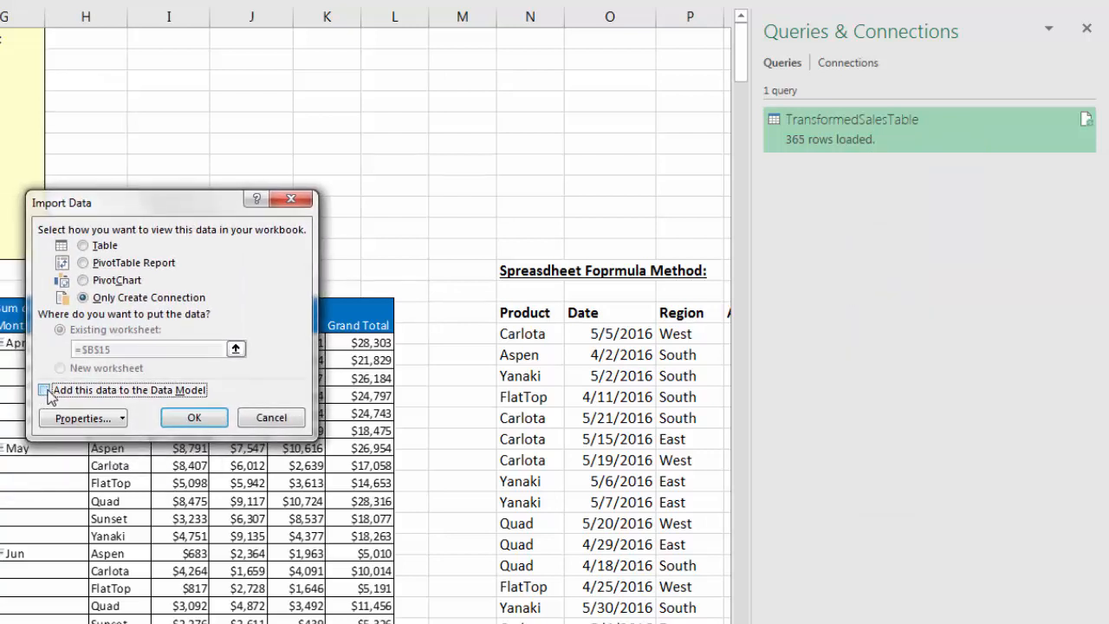
pyautogui.click(83, 246)
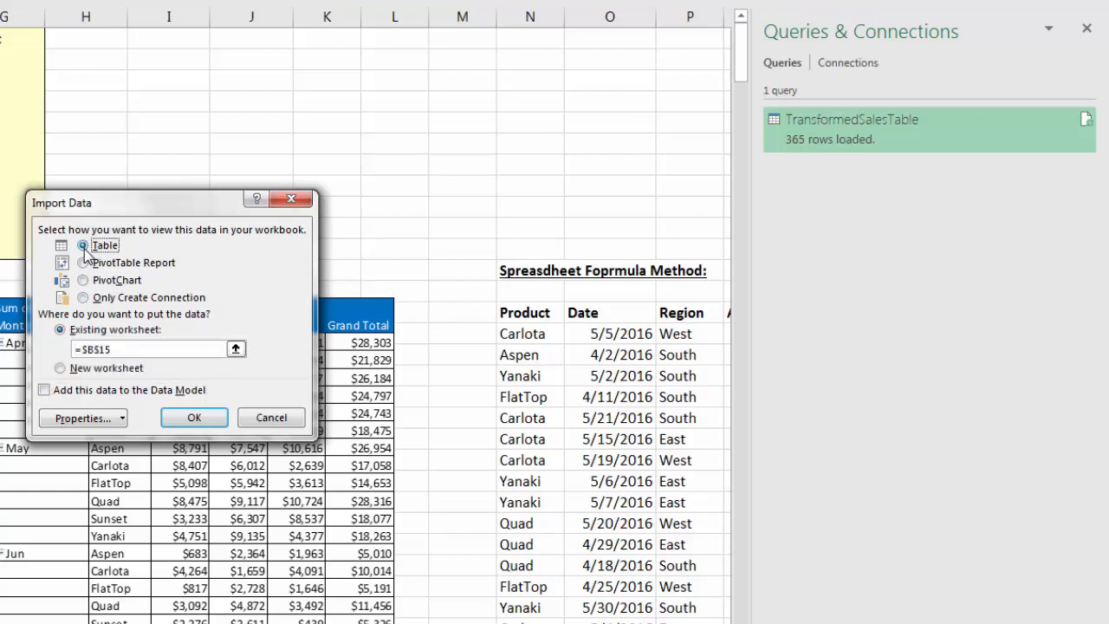
pyautogui.click(61, 369)
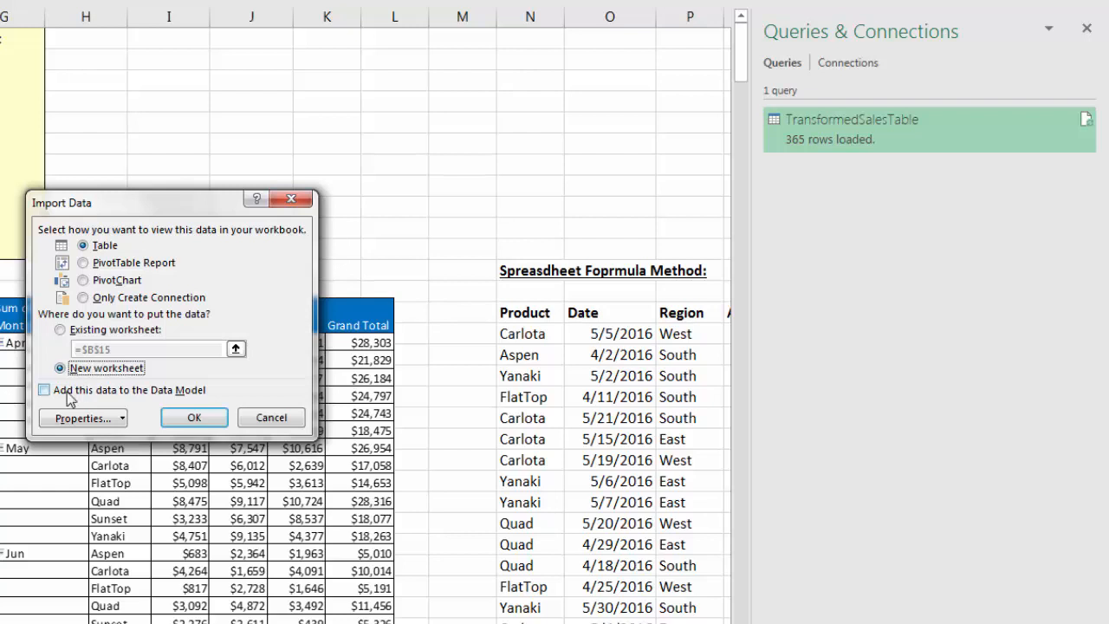
pyautogui.click(199, 418)
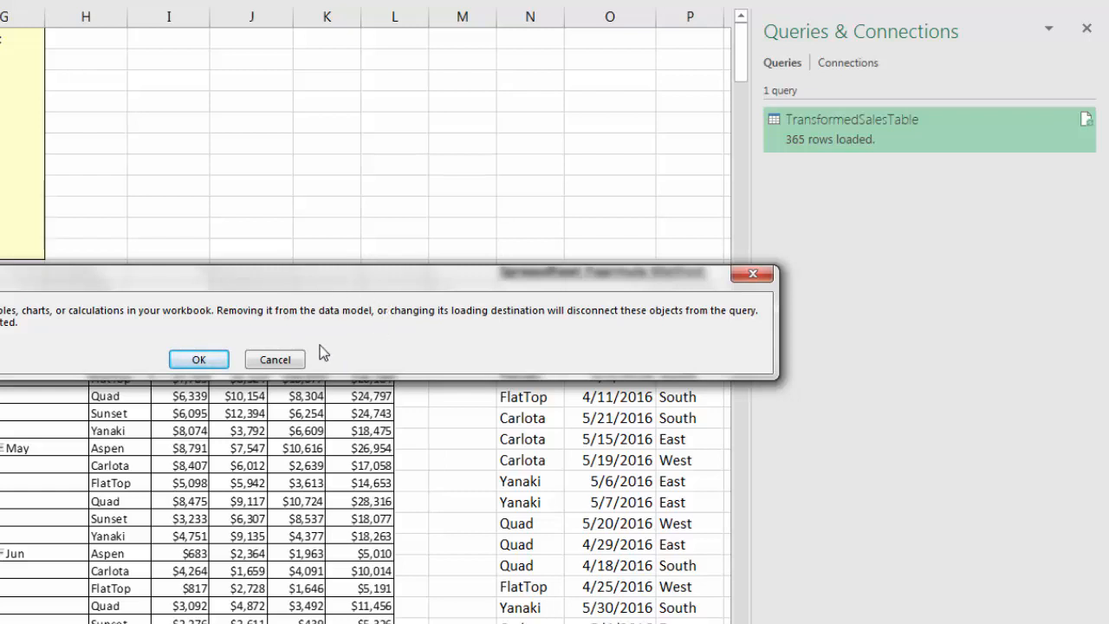
pyautogui.click(198, 360)
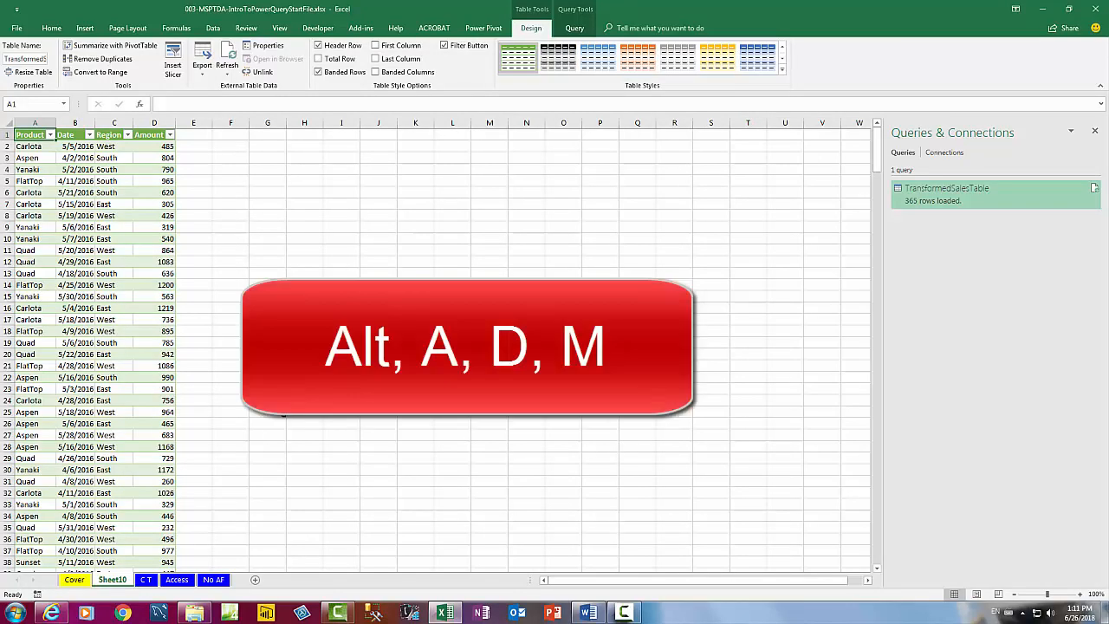
# Step: Check the Data Model's tables in Diagram View, and close the Power Pivot window
pyautogui.press('alt')
pyautogui.press('a')
pyautogui.press('d')
pyautogui.press('m')
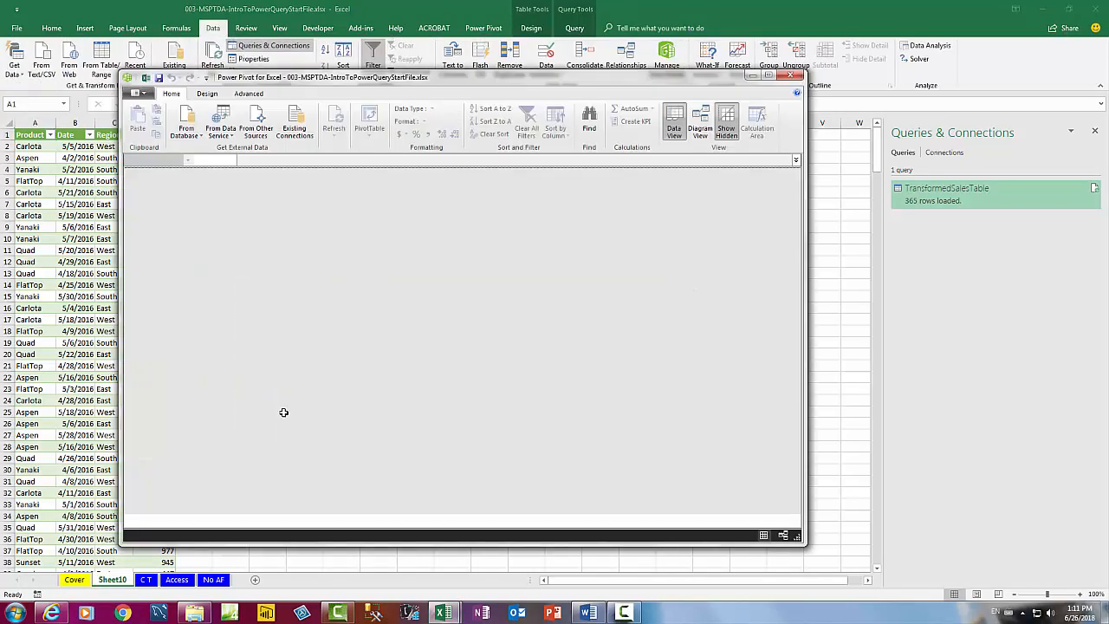
pyautogui.click(700, 131)
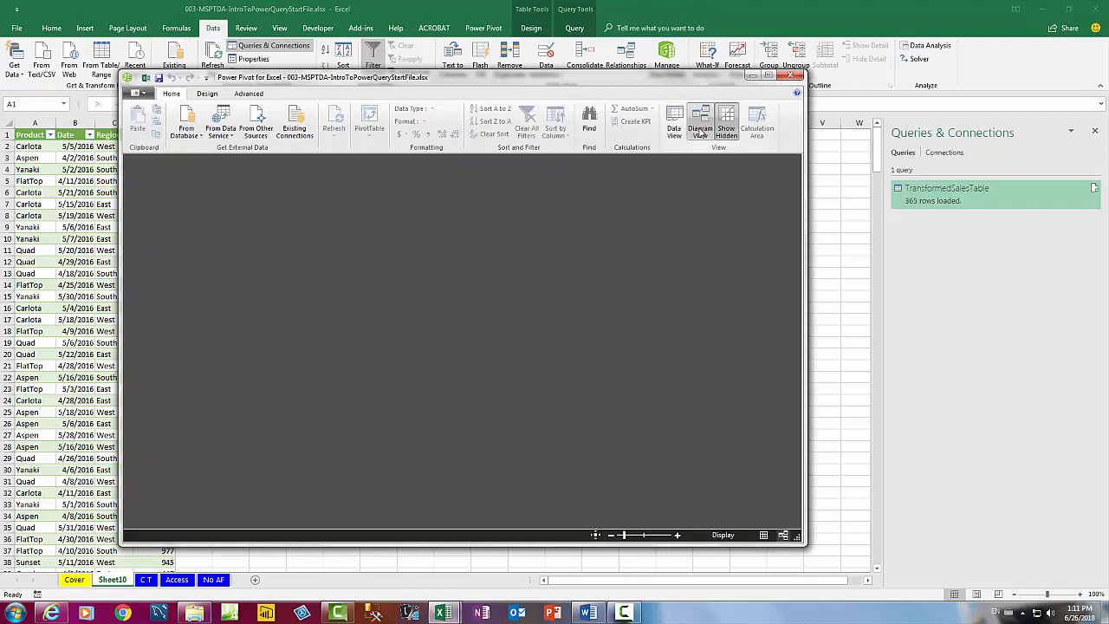
pyautogui.click(790, 76)
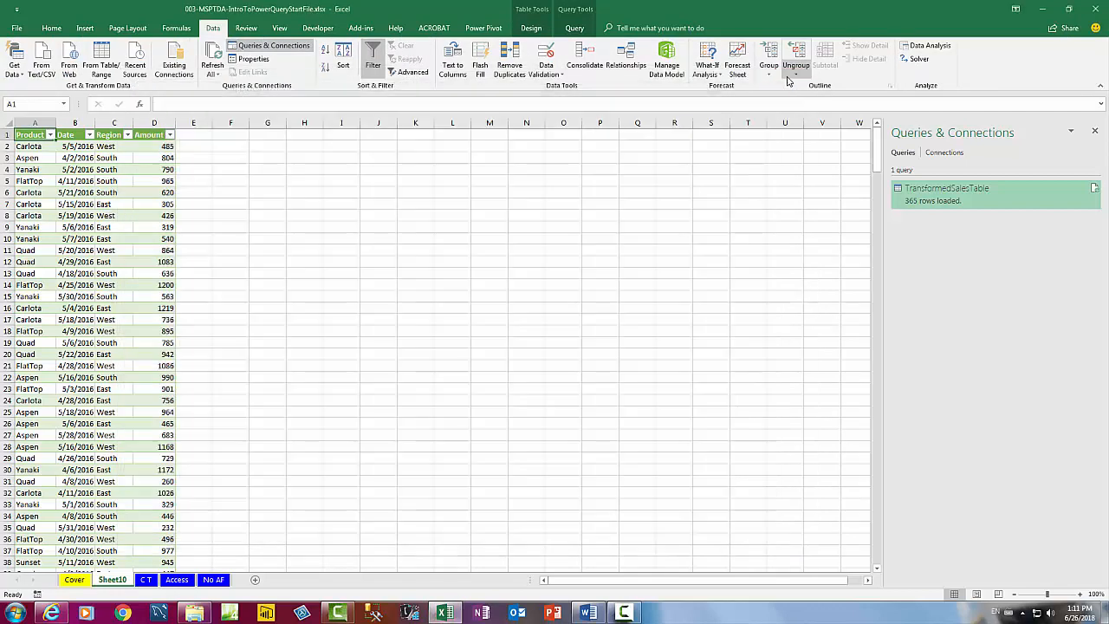
# Step: Delete the Sheet10 worksheet that holds the loaded query table
pyautogui.rightClick(115, 582)
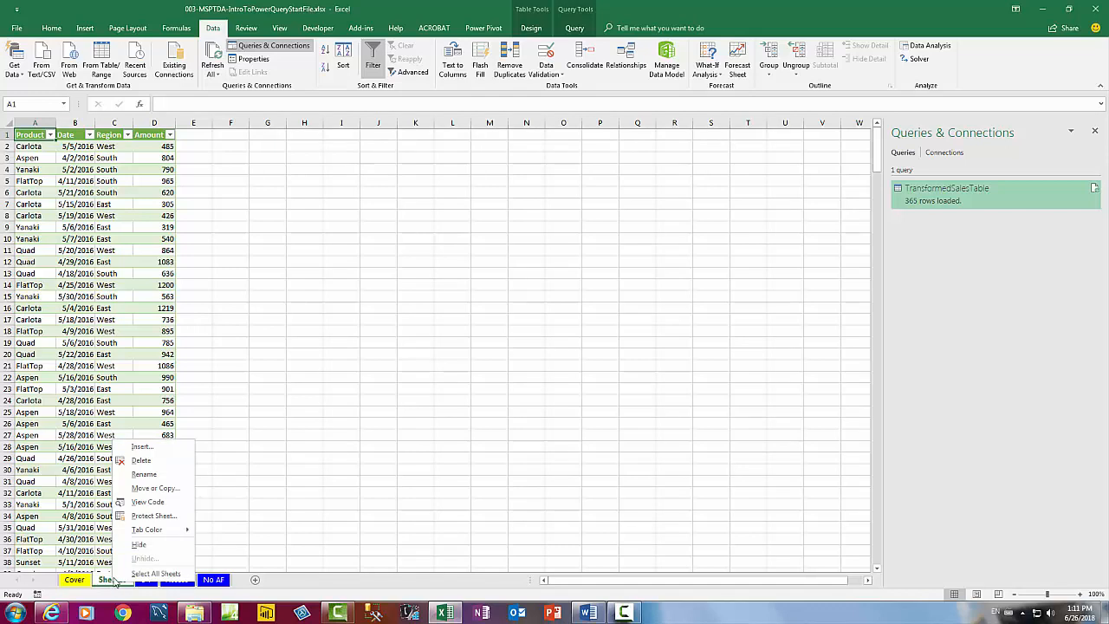
pyautogui.click(147, 460)
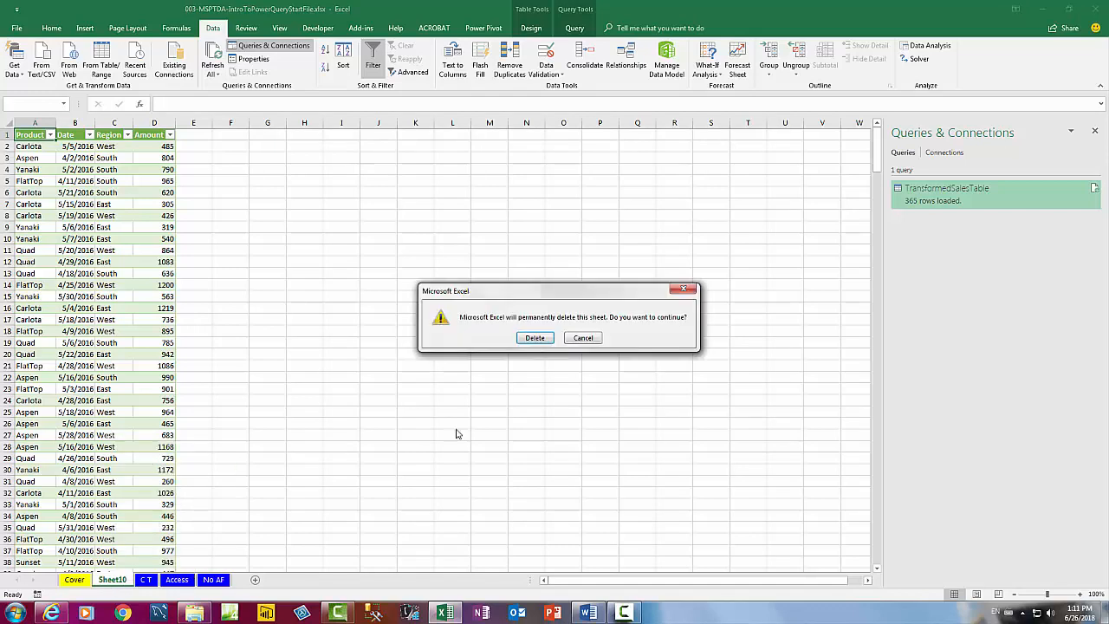
pyautogui.click(533, 339)
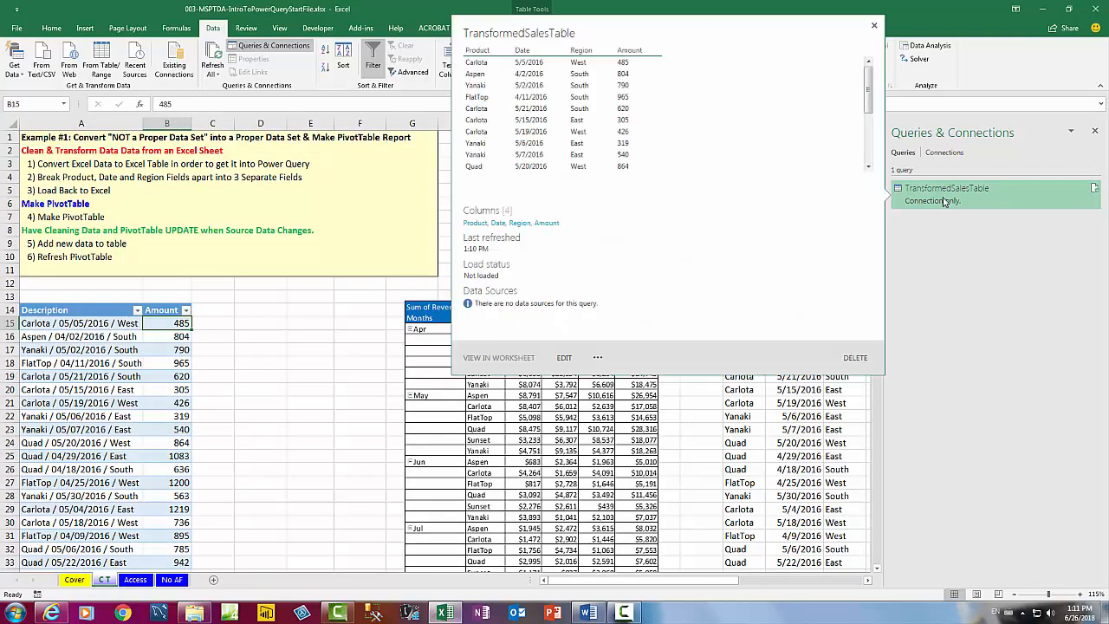
# Step: Open the TransformedSalesTable query for editing, and close the Power Query Editor without changing it
pyautogui.rightClick(946, 202)
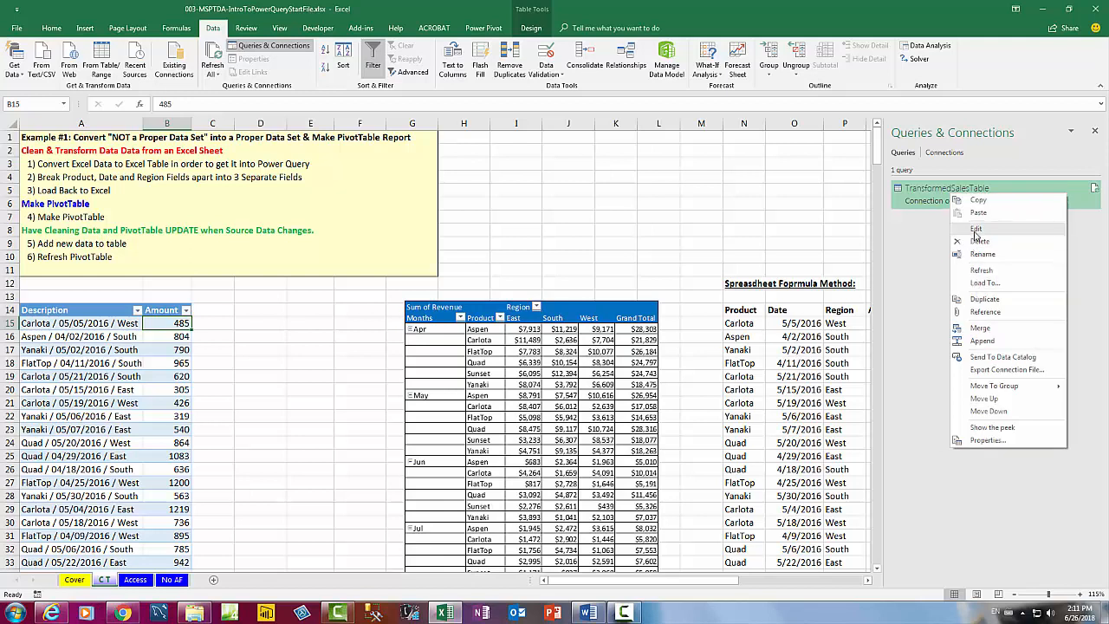
pyautogui.click(977, 229)
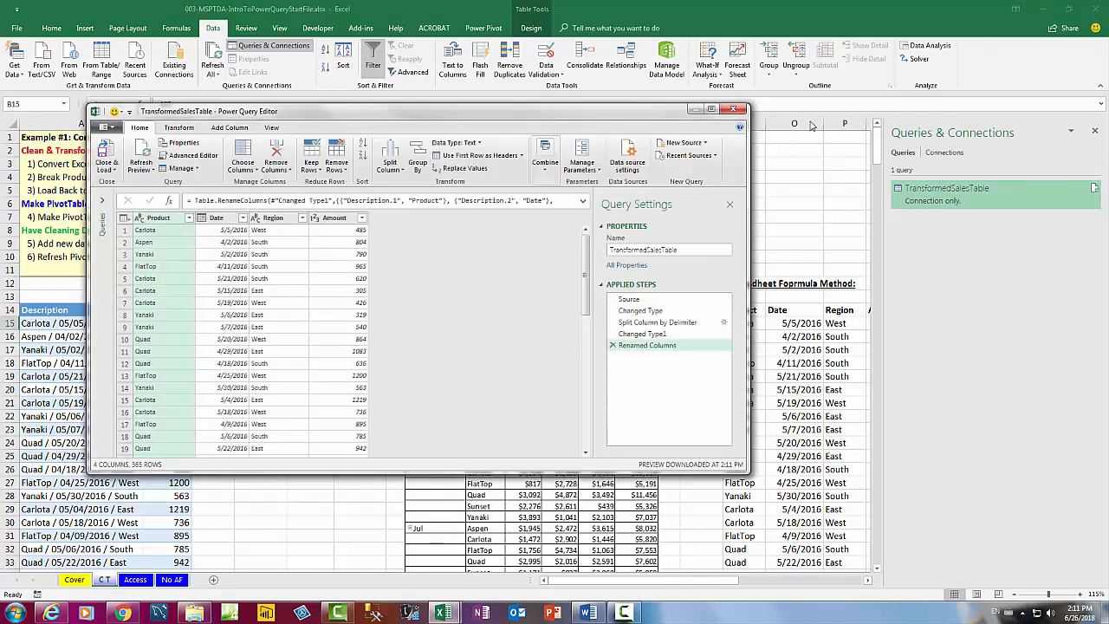
pyautogui.click(739, 110)
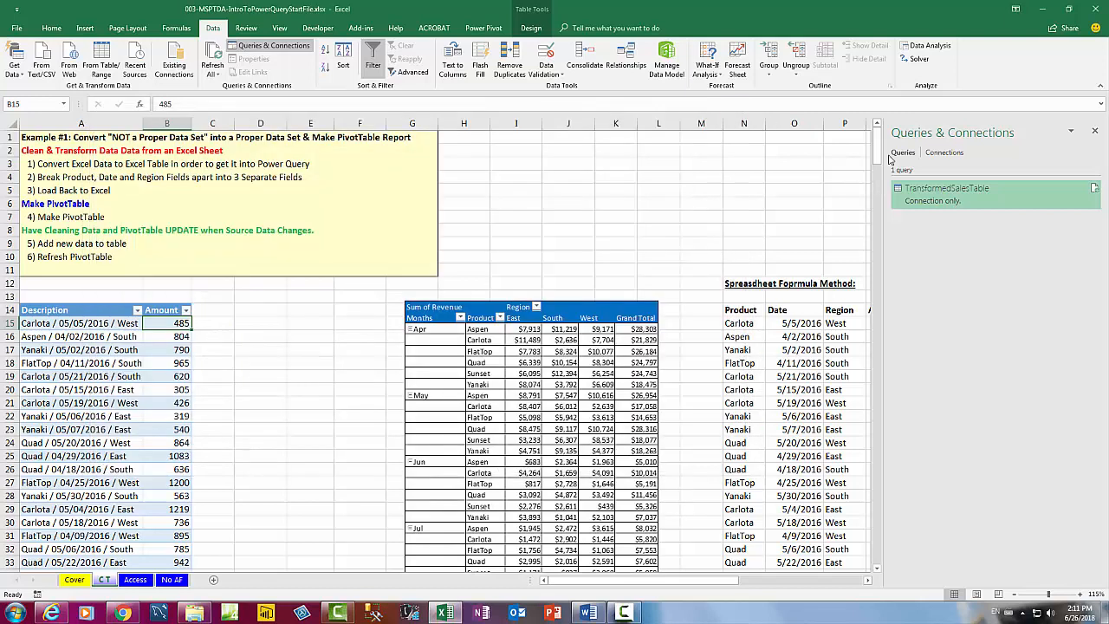
pyautogui.doubleClick(946, 200)
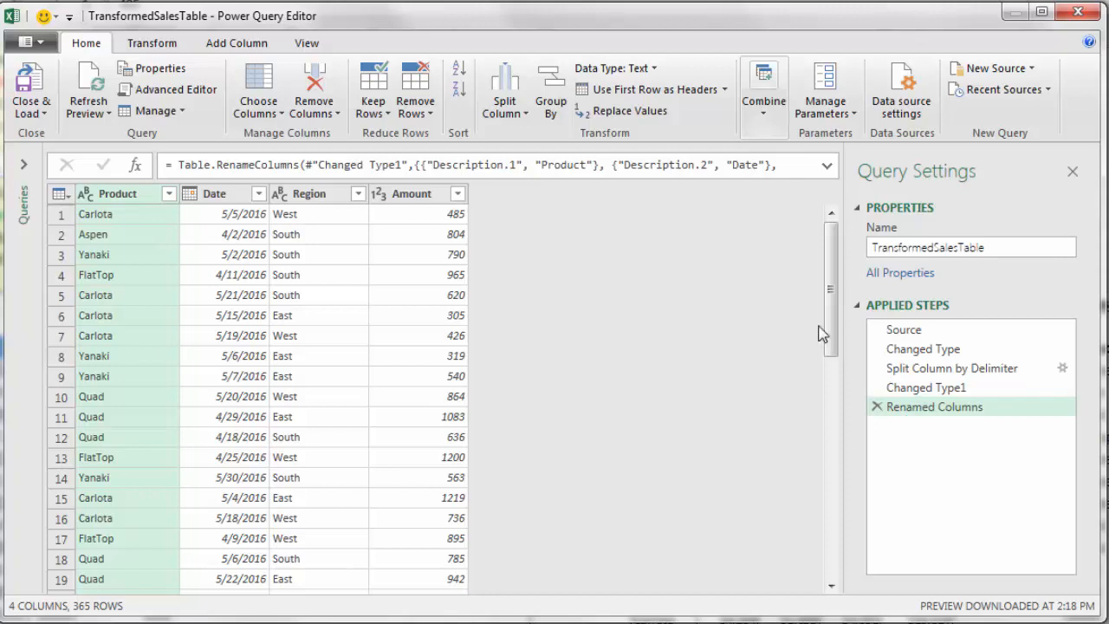
pyautogui.click(908, 350)
pyautogui.rightClick(908, 349)
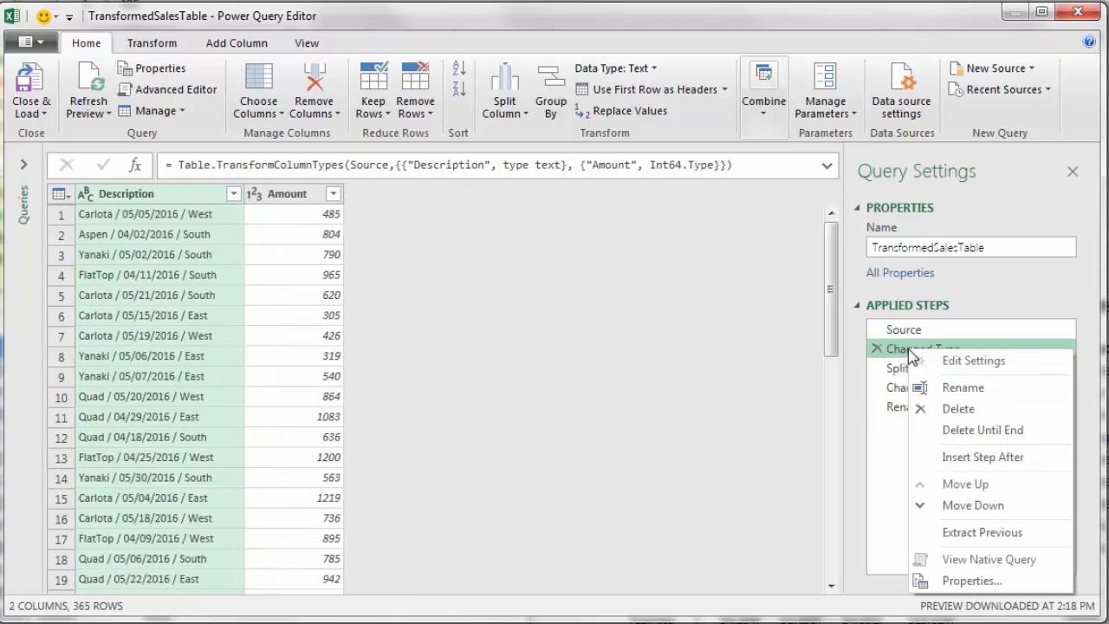
pyautogui.click(954, 431)
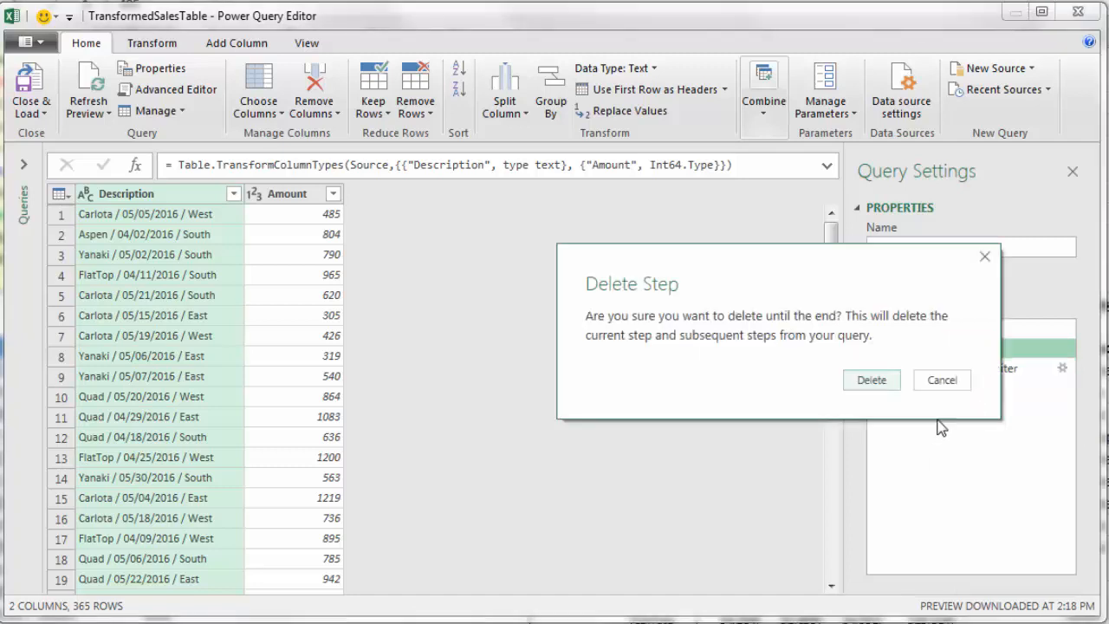
pyautogui.click(871, 381)
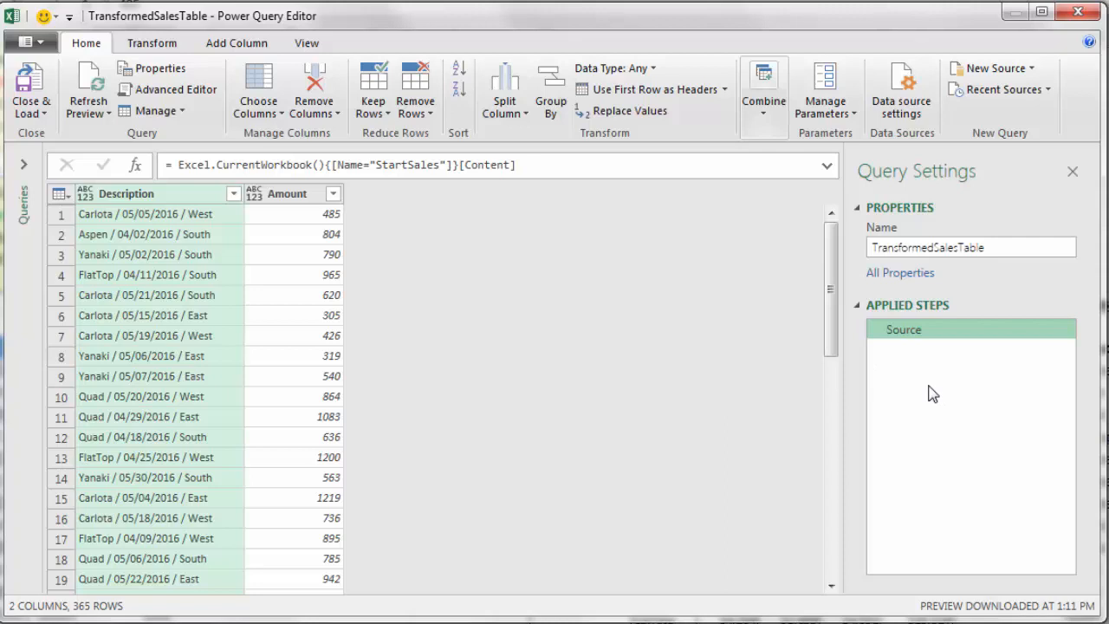
pyautogui.click(1079, 15)
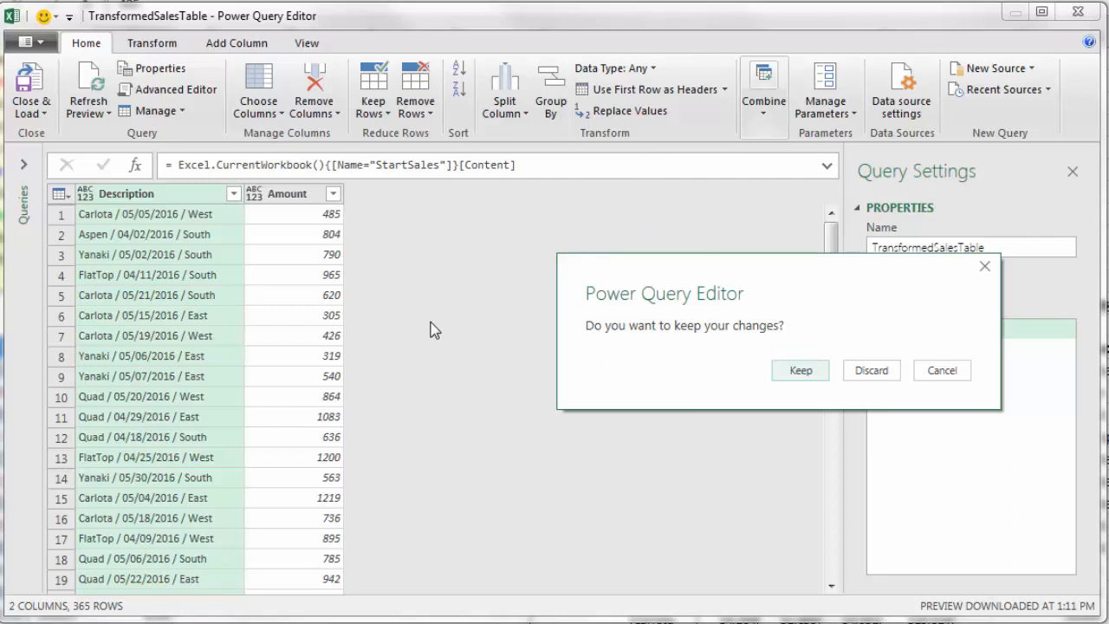
pyautogui.click(873, 371)
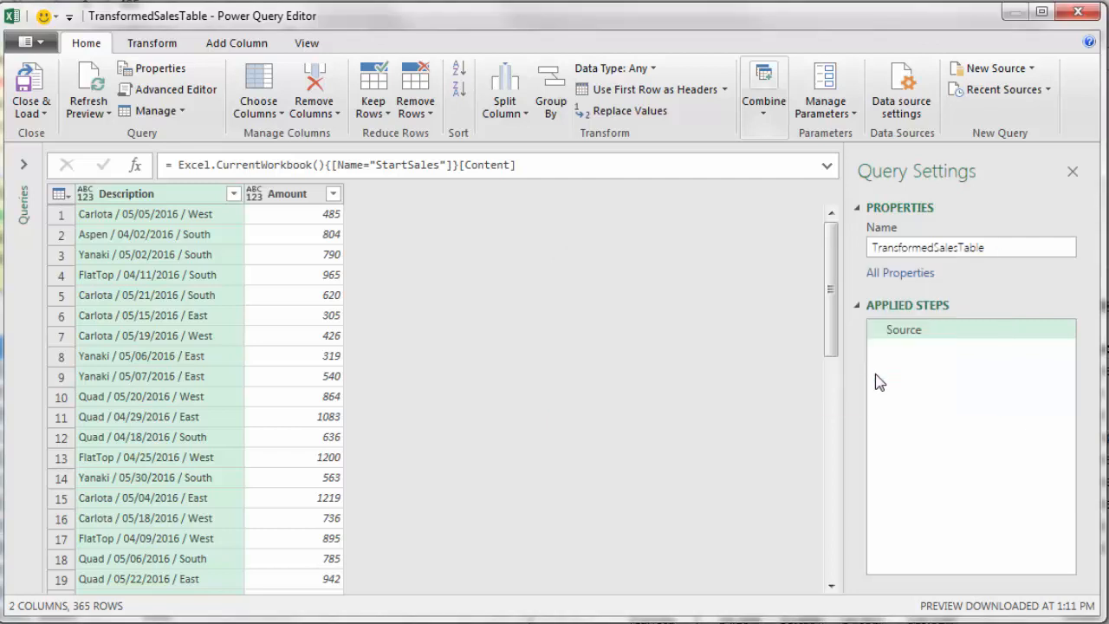
# Step: Open the TransformedSalesTable query for editing and delete its Changed Type step together with every step after it
pyautogui.doubleClick(942, 203)
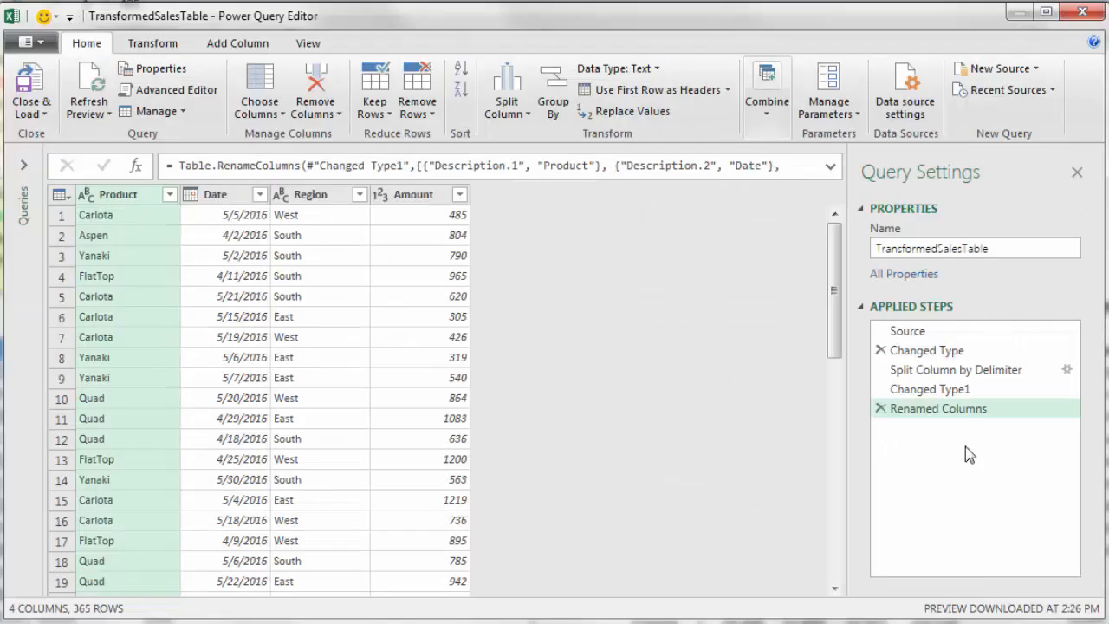
pyautogui.rightClick(904, 356)
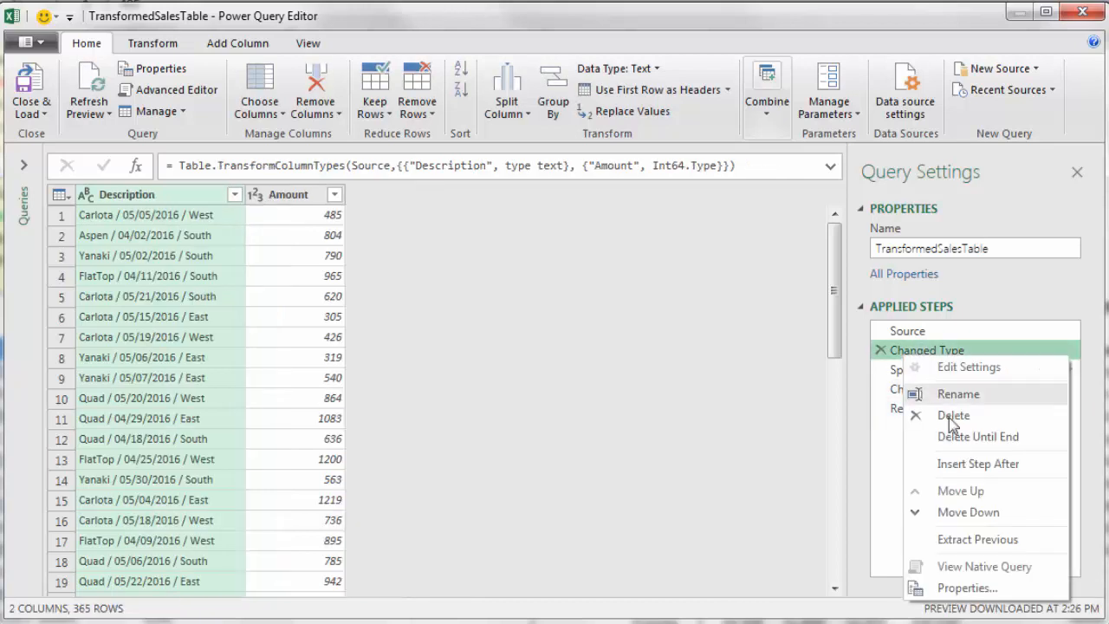
pyautogui.click(966, 439)
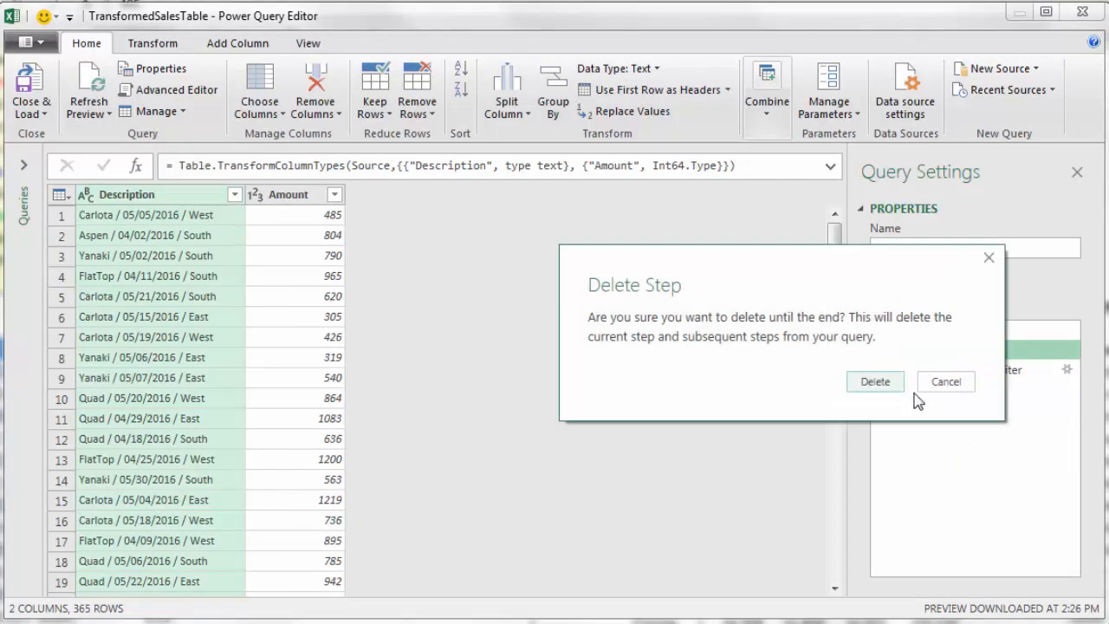
pyautogui.click(875, 378)
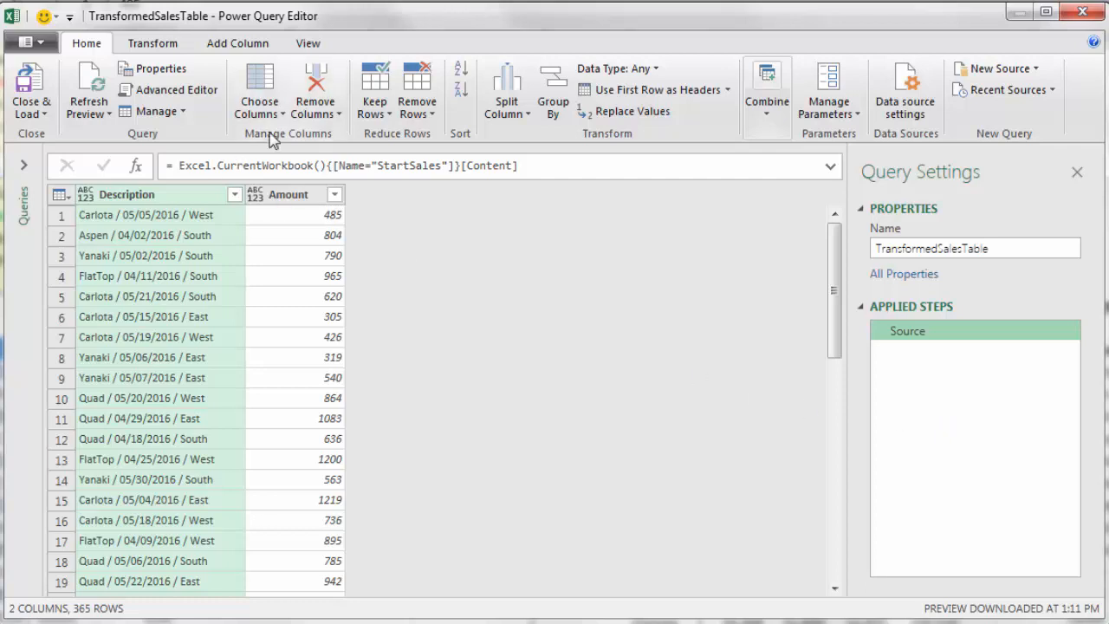
# Step: Split the Description column at each occurrence of the custom delimiter " / " (slash with a space on each side)
pyautogui.rightClick(176, 202)
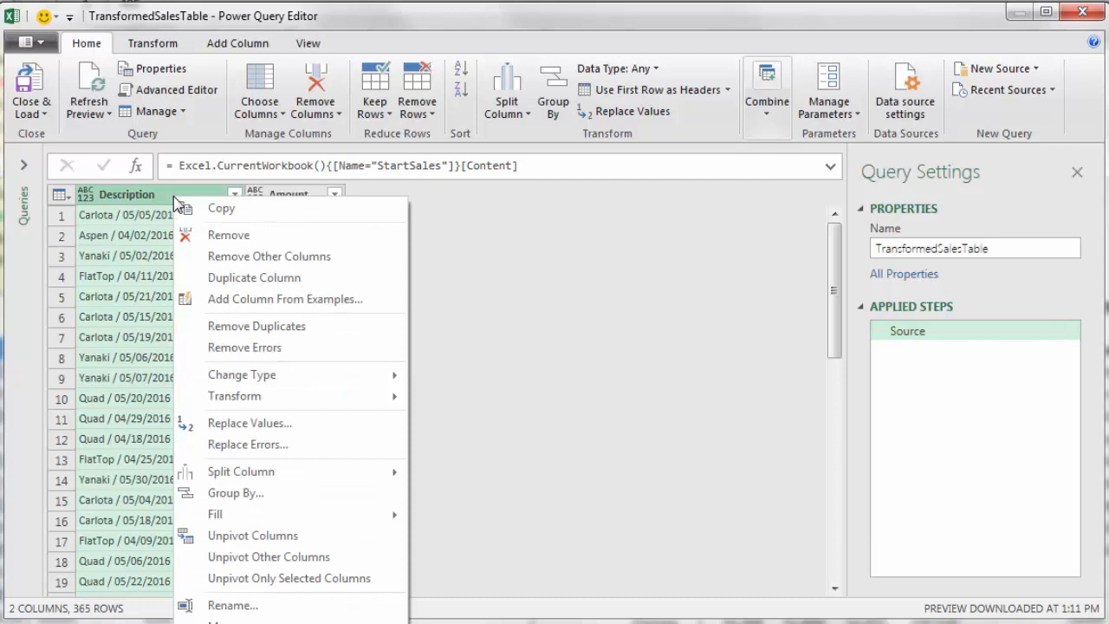
pyautogui.moveTo(269, 476)
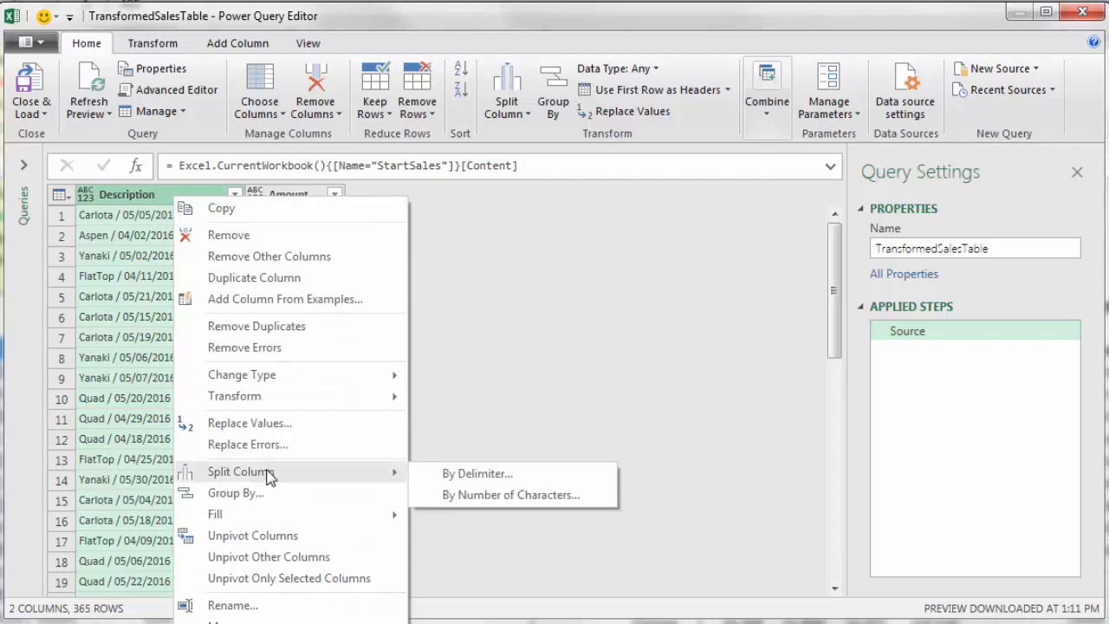
pyautogui.click(481, 485)
pyautogui.click(523, 284)
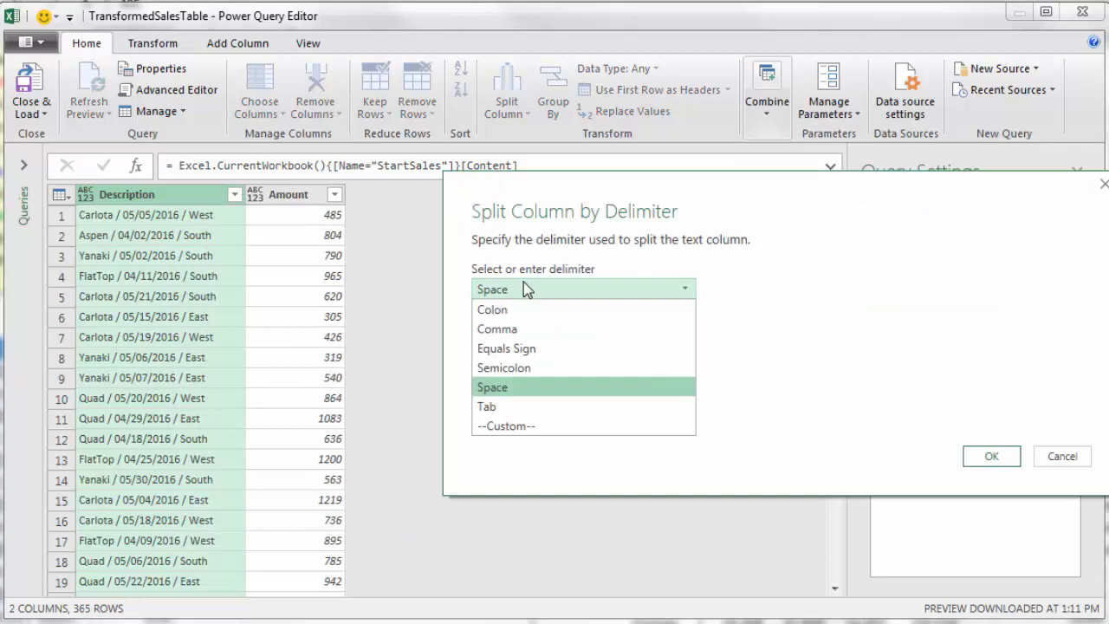
pyautogui.click(511, 425)
pyautogui.click(563, 317)
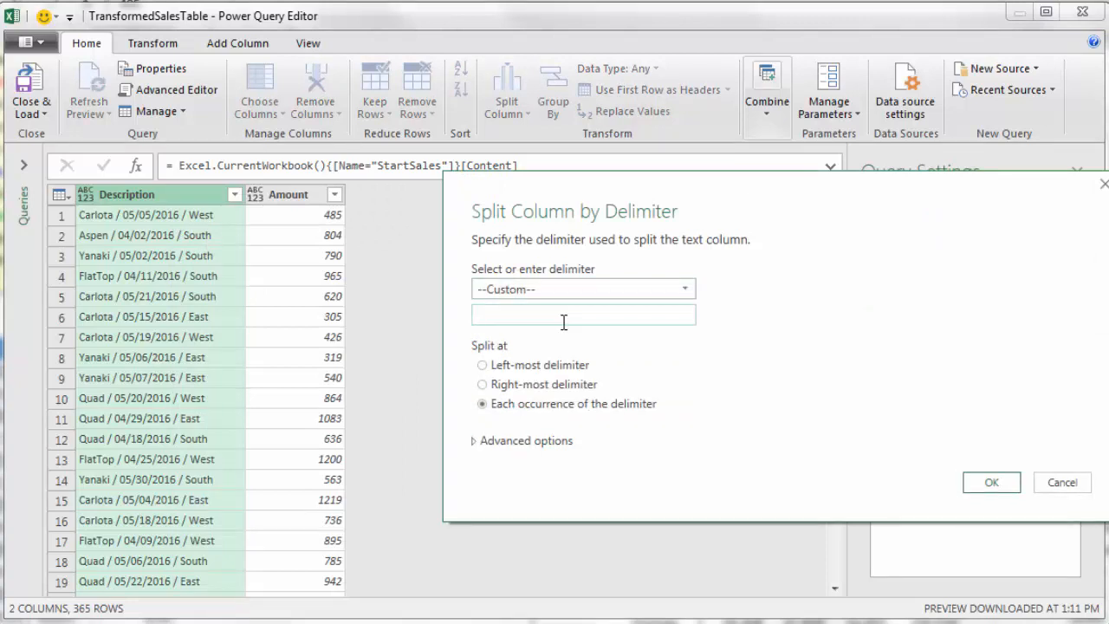
pyautogui.write('/')
pyautogui.click(975, 483)
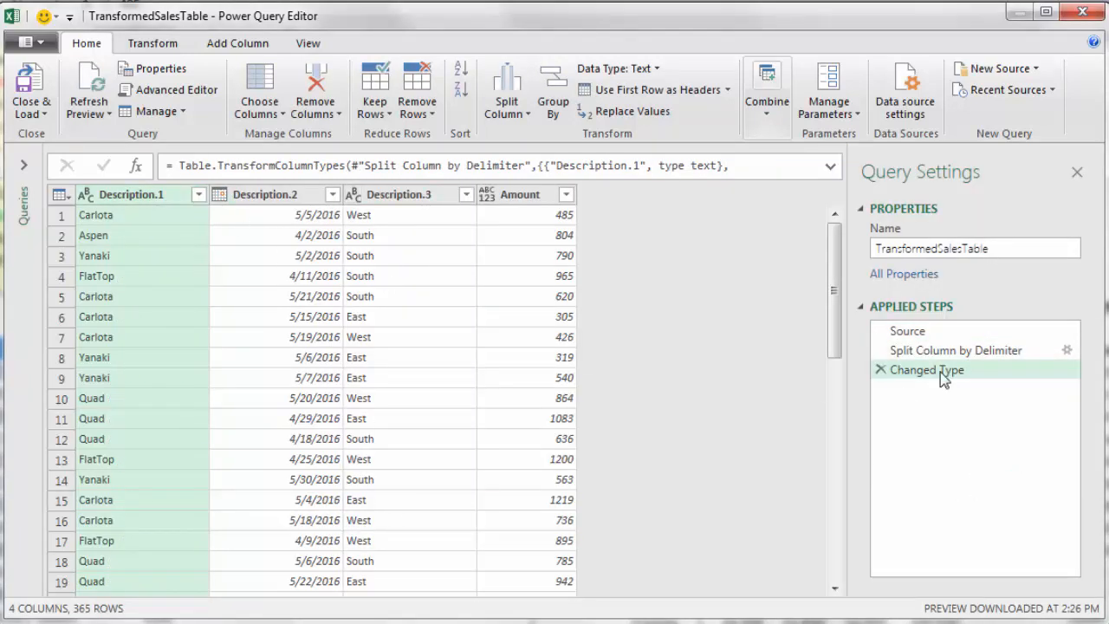
# Step: Compare the split and Changed Type steps, expand the split step's full formula, and copy its Table.SplitColumn function name
pyautogui.click(918, 357)
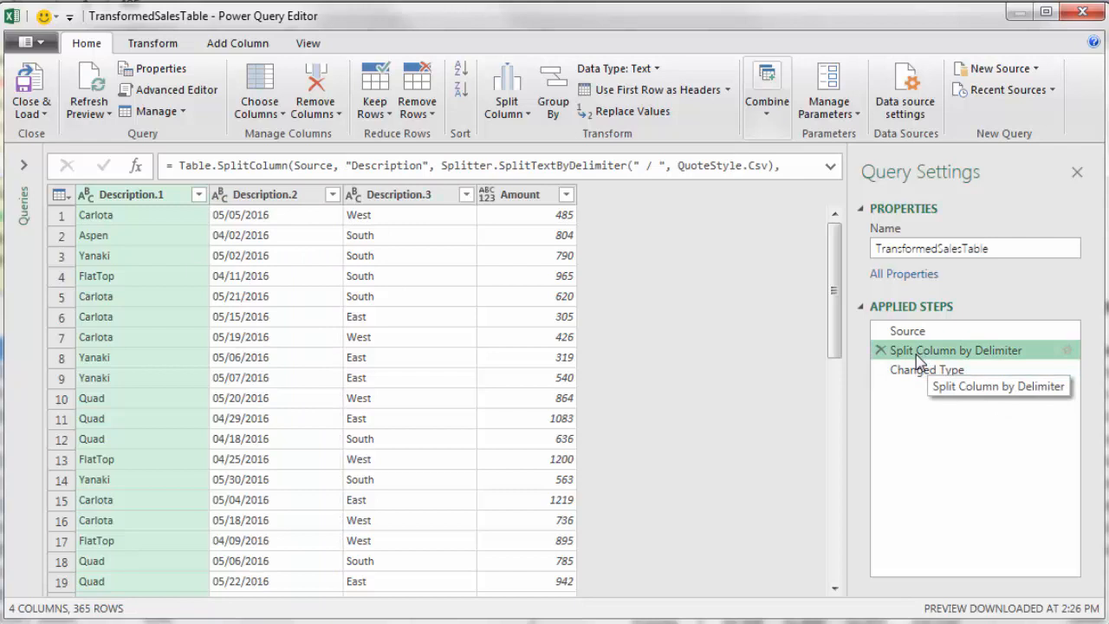
pyautogui.click(920, 376)
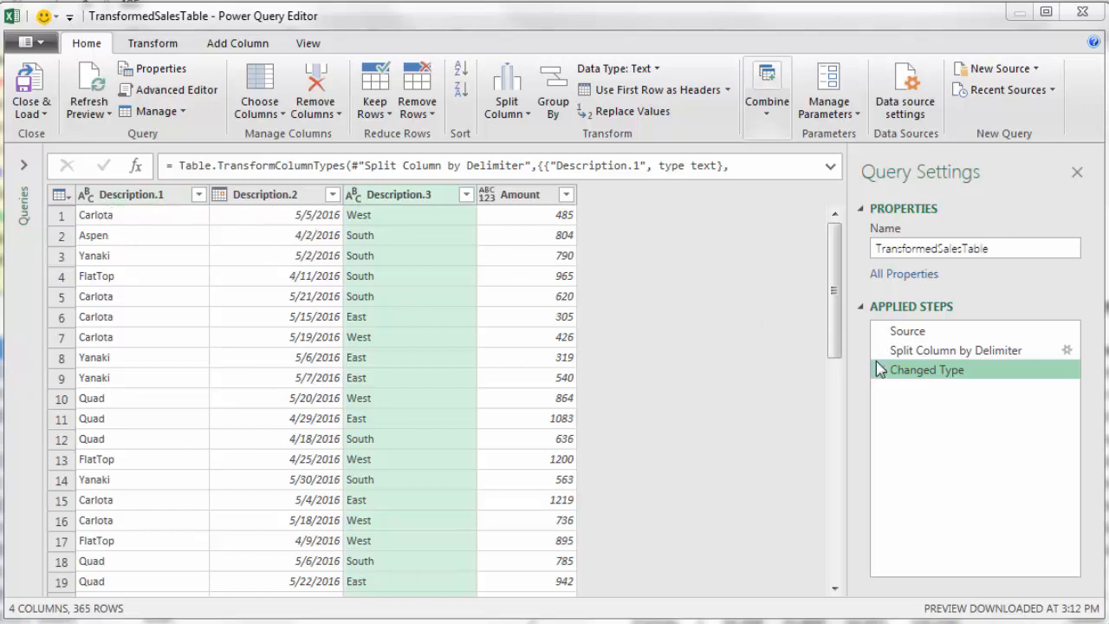
pyautogui.click(928, 351)
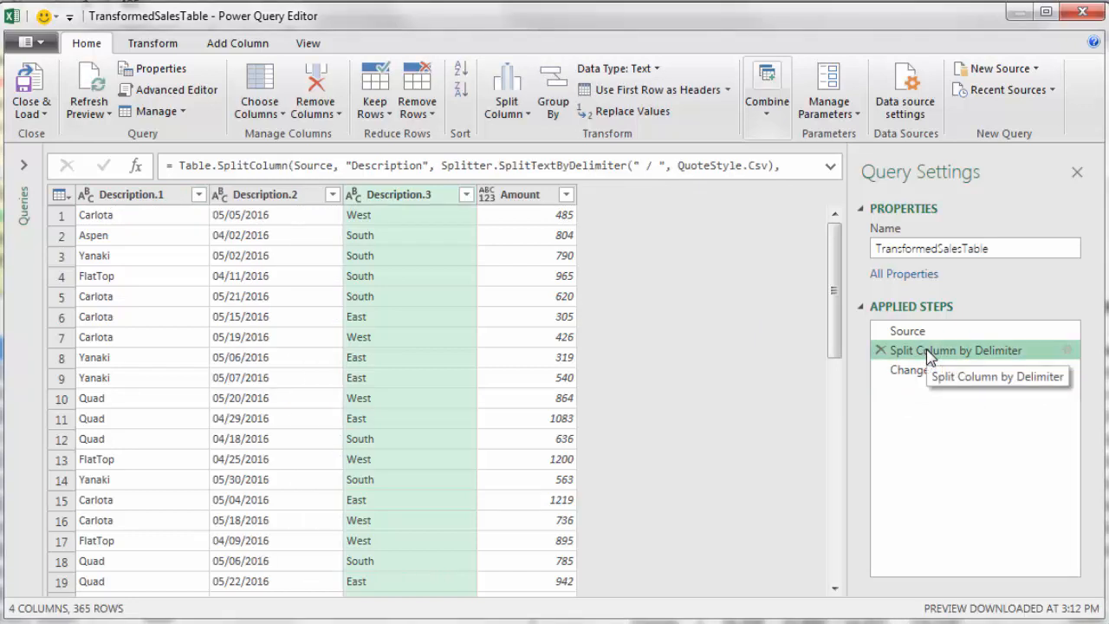
pyautogui.click(830, 169)
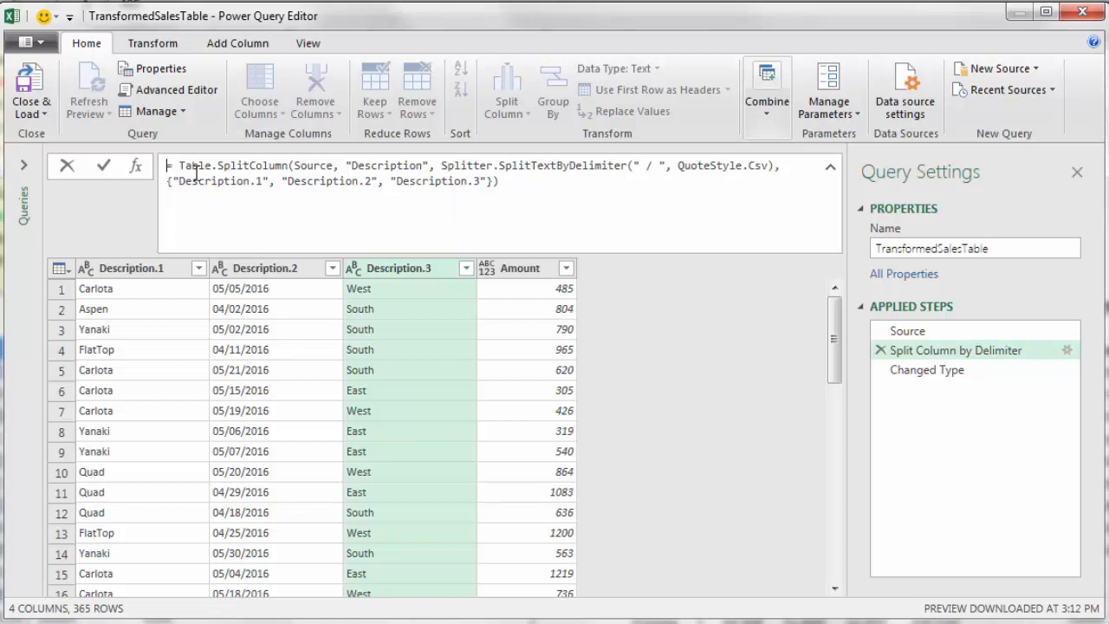
pyautogui.moveTo(180, 165); pyautogui.dragTo(288, 165)
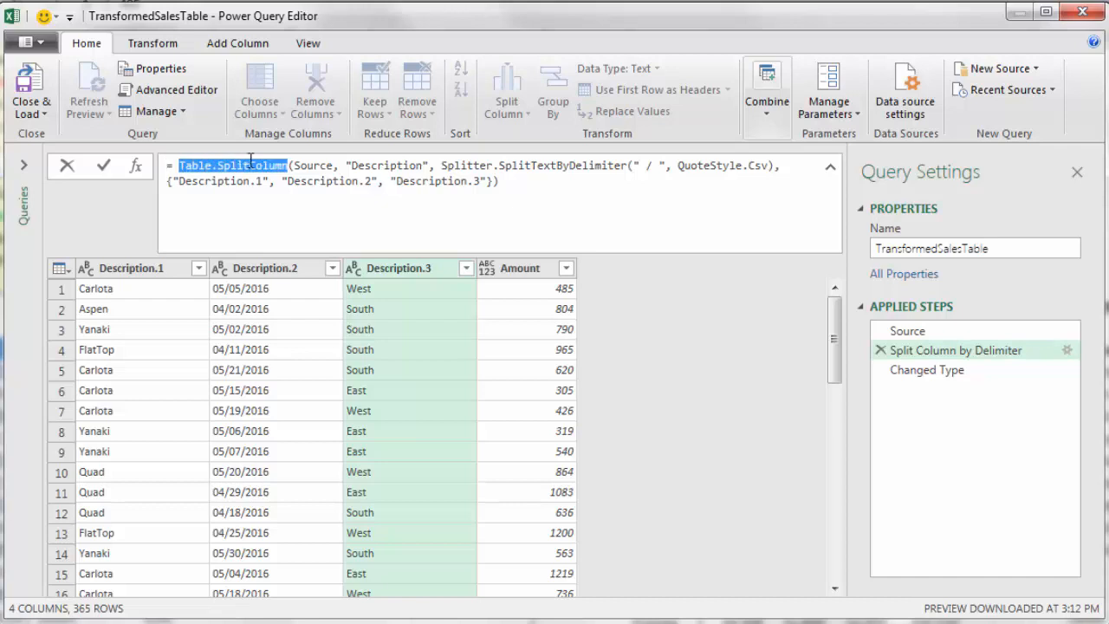
pyautogui.hotkey('ctrl', 'c')
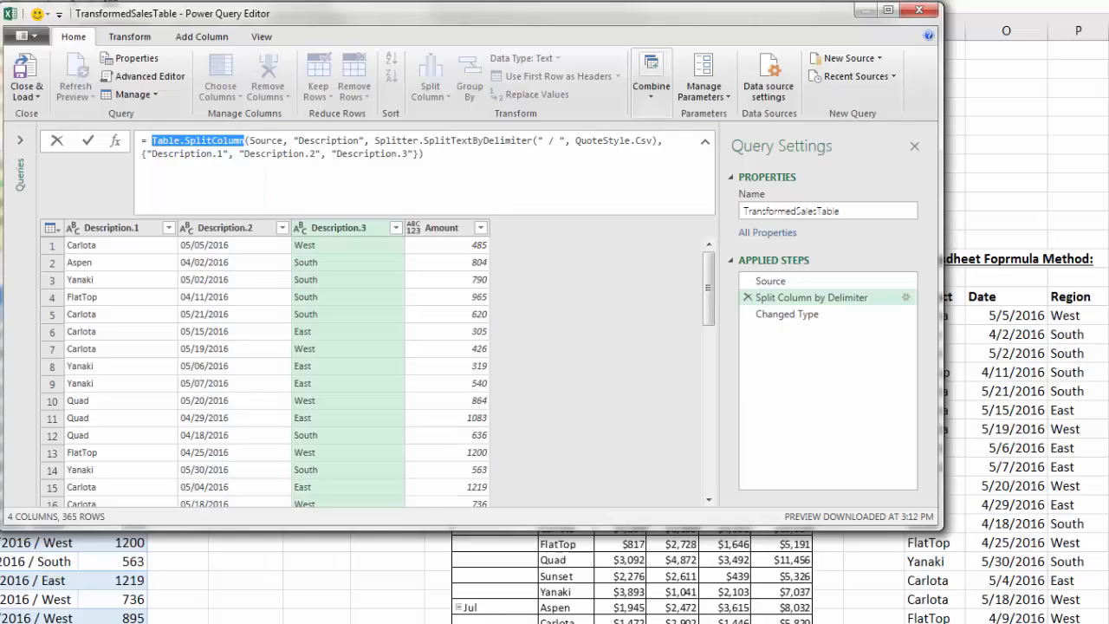
pyautogui.click(768, 316)
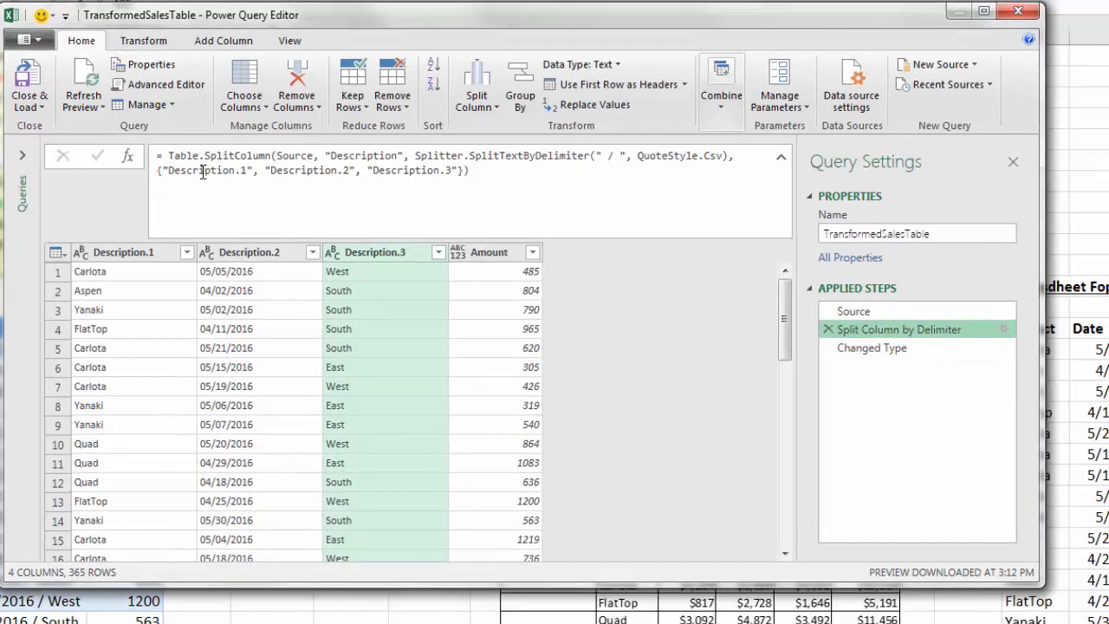
# Step: Edit the Split Column by Delimiter formula so the three new columns are named Product, Date and Region
pyautogui.click(154, 152)
pyautogui.moveTo(332, 239); pyautogui.dragTo(343, 239)
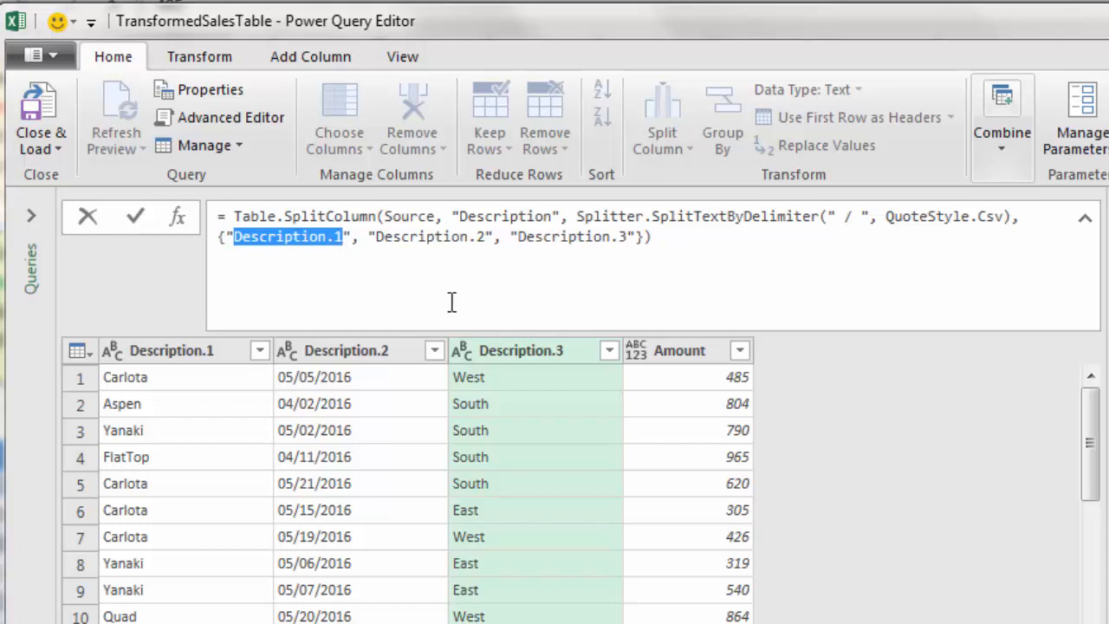
pyautogui.write('Product')
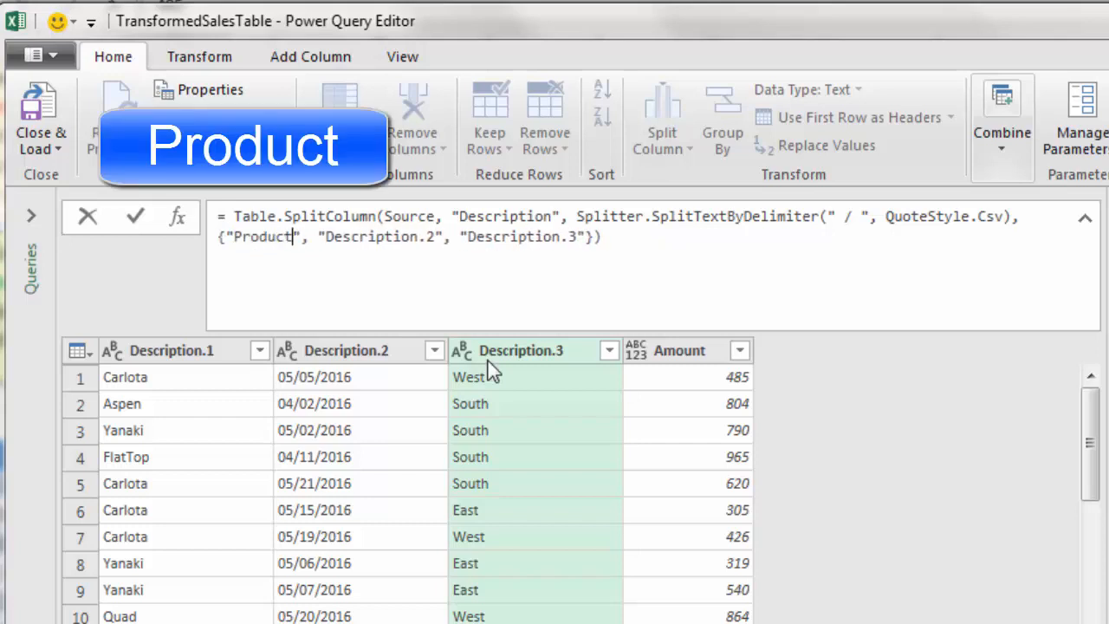
pyautogui.moveTo(368, 241); pyautogui.dragTo(435, 241)
pyautogui.write('Date')
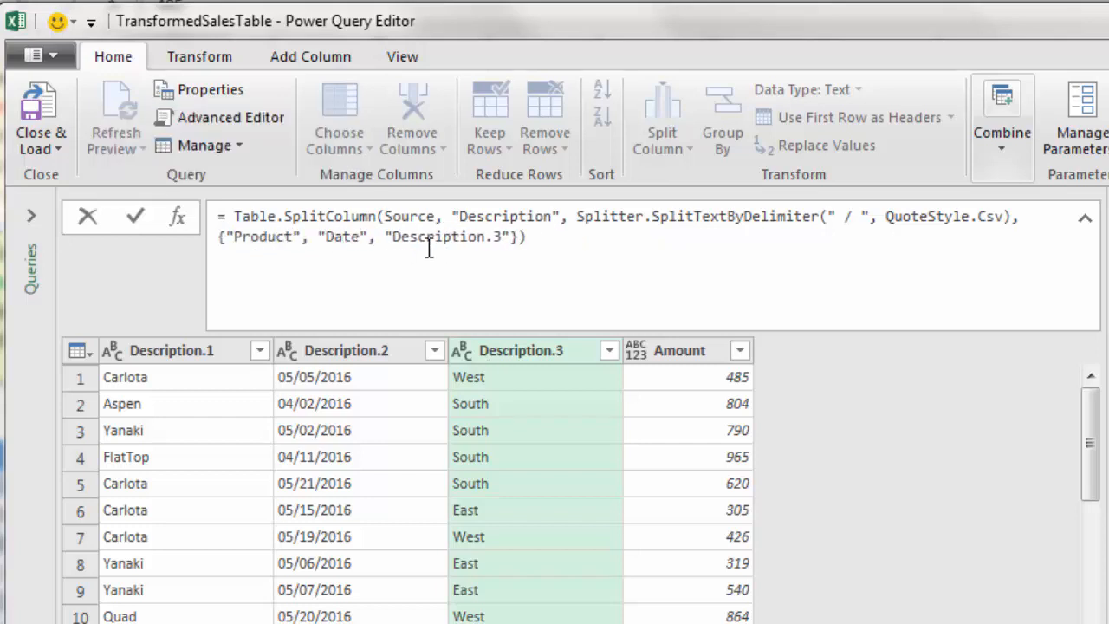
pyautogui.moveTo(393, 235); pyautogui.dragTo(505, 238)
pyautogui.write('Region')
pyautogui.press('Return')
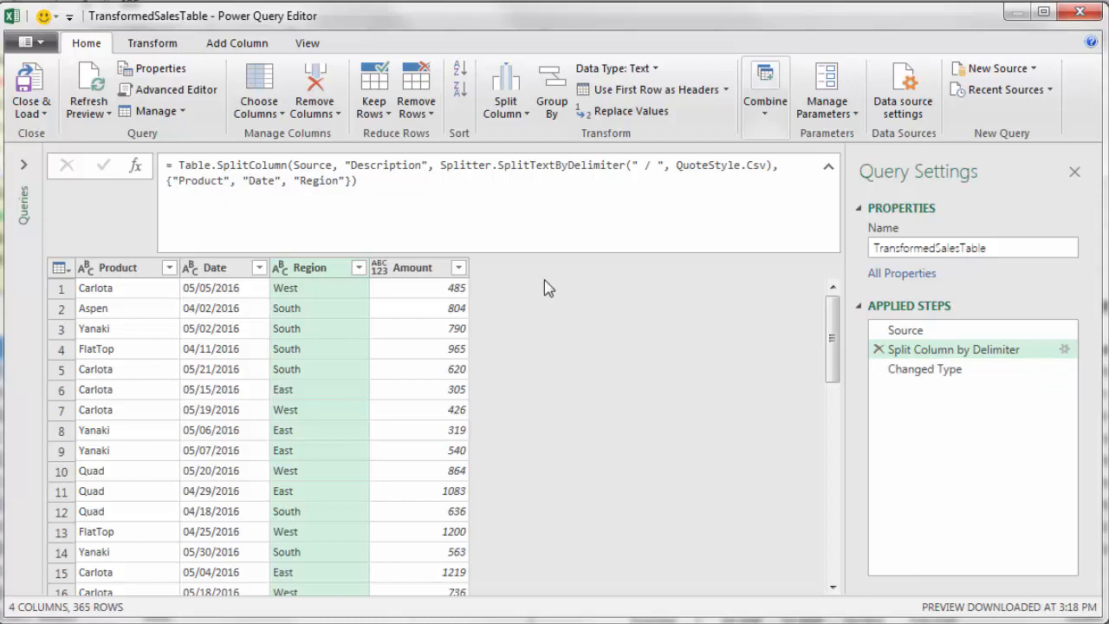
# Step: Check the Changed Type step against the edited split step, and delete the Changed Type step
pyautogui.click(912, 374)
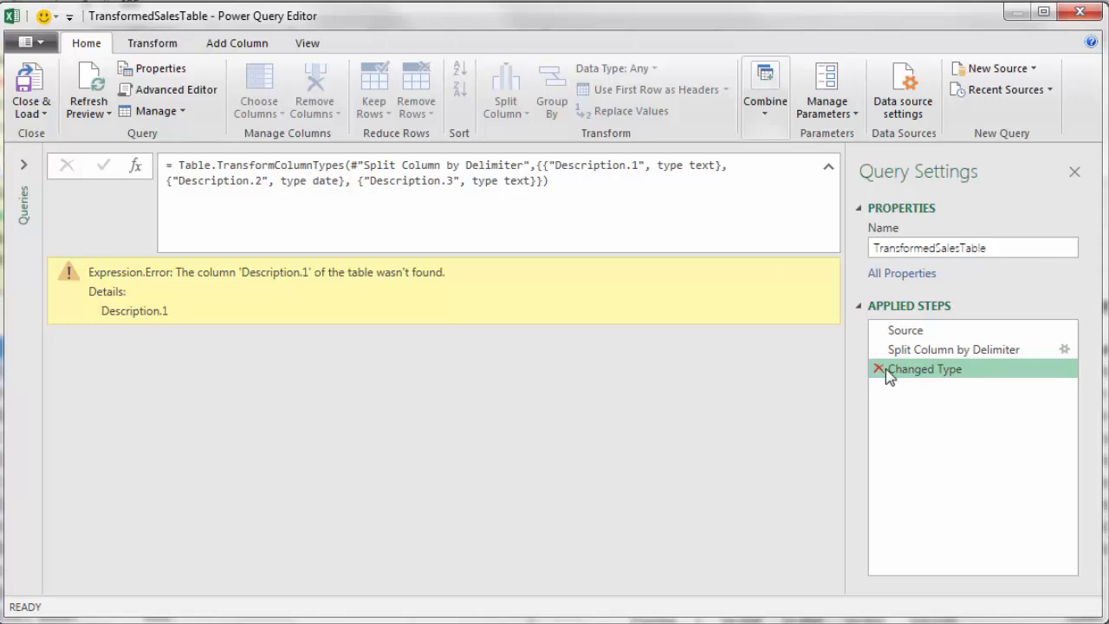
pyautogui.click(919, 354)
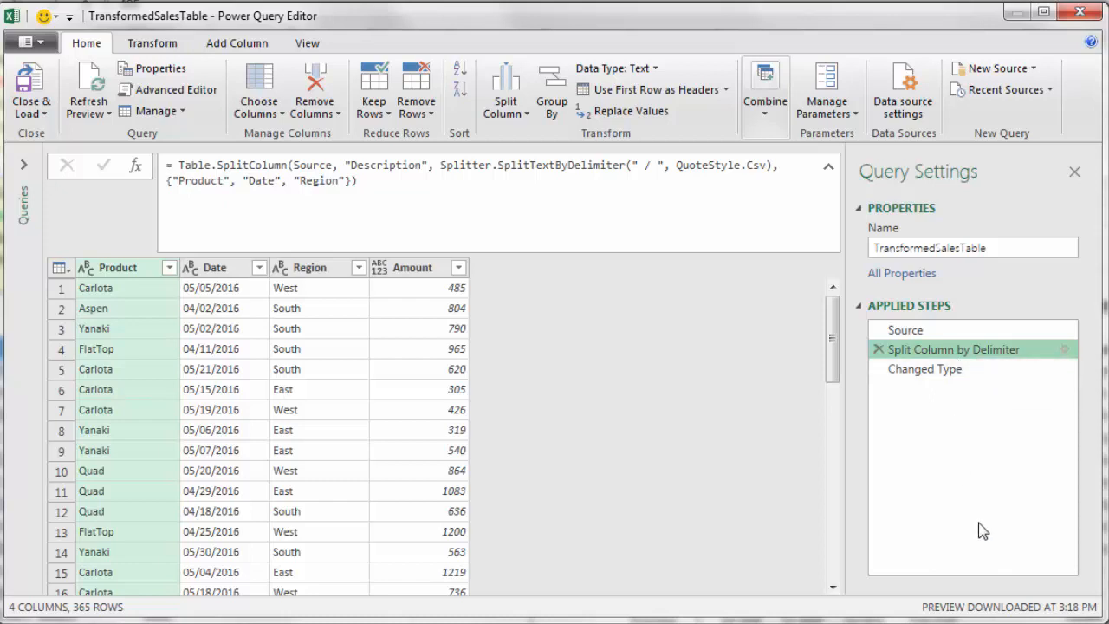
pyautogui.click(907, 374)
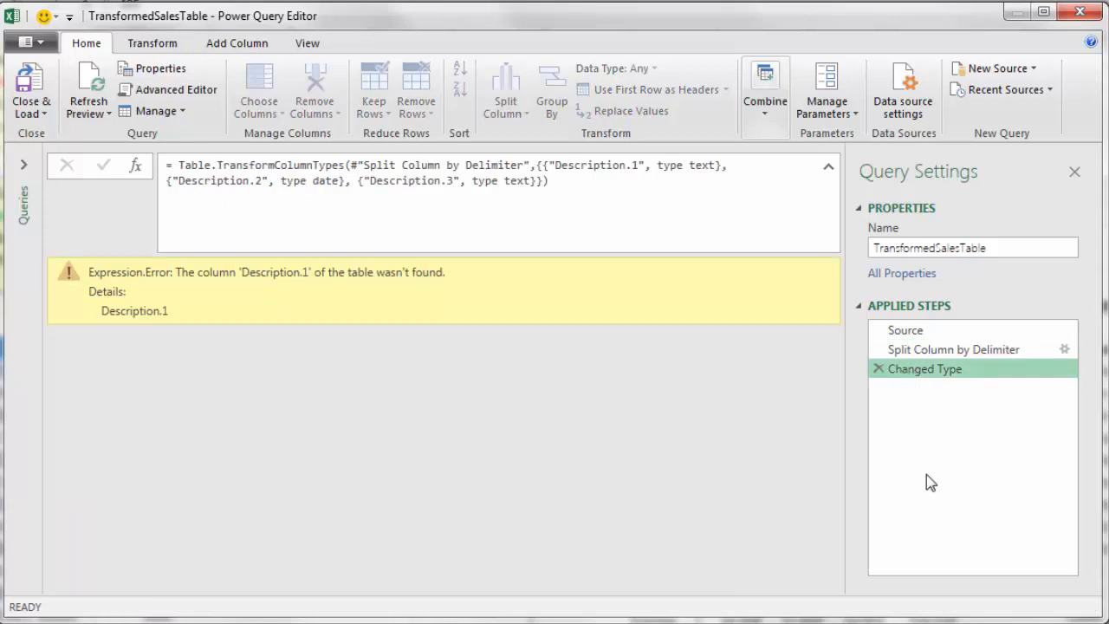
pyautogui.click(878, 370)
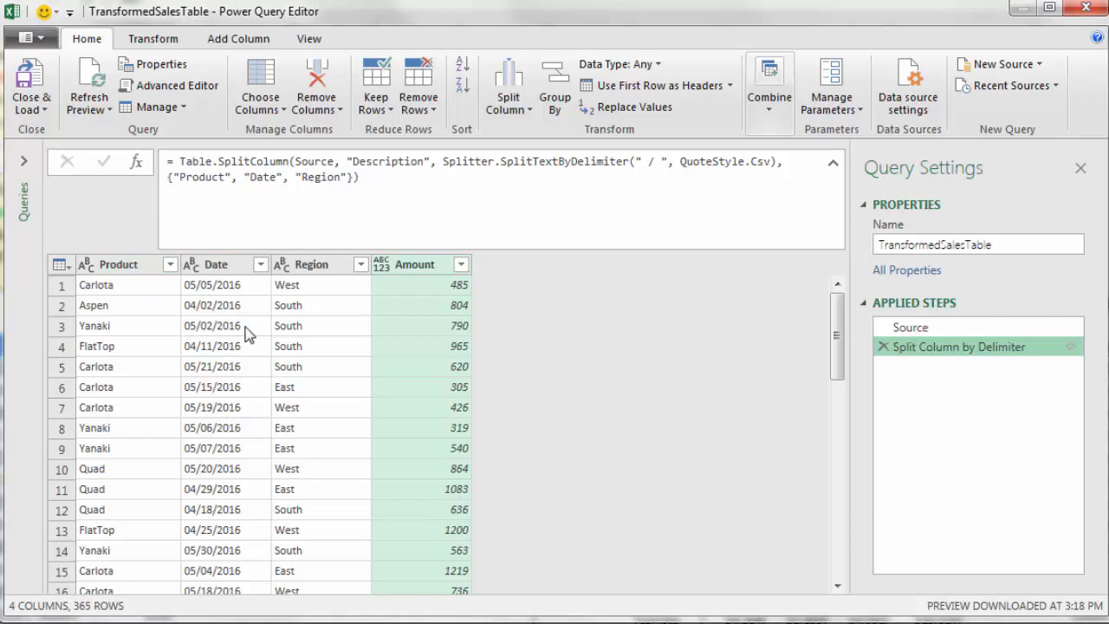
# Step: Set the Date column's data type to Date and the Amount column's data type to Currency
pyautogui.click(192, 264)
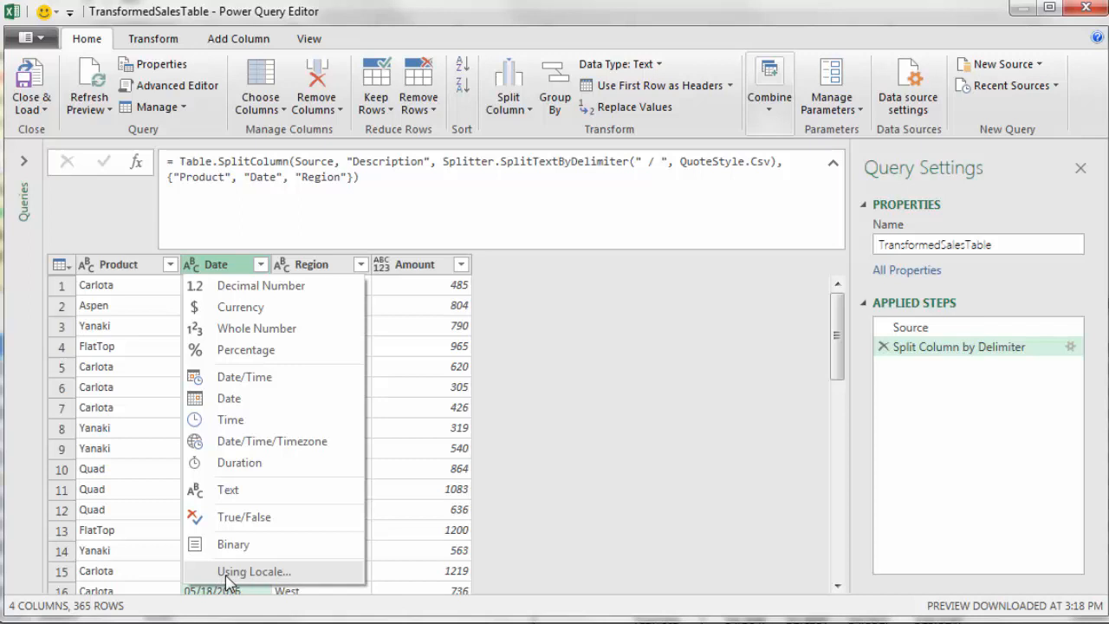
pyautogui.click(227, 400)
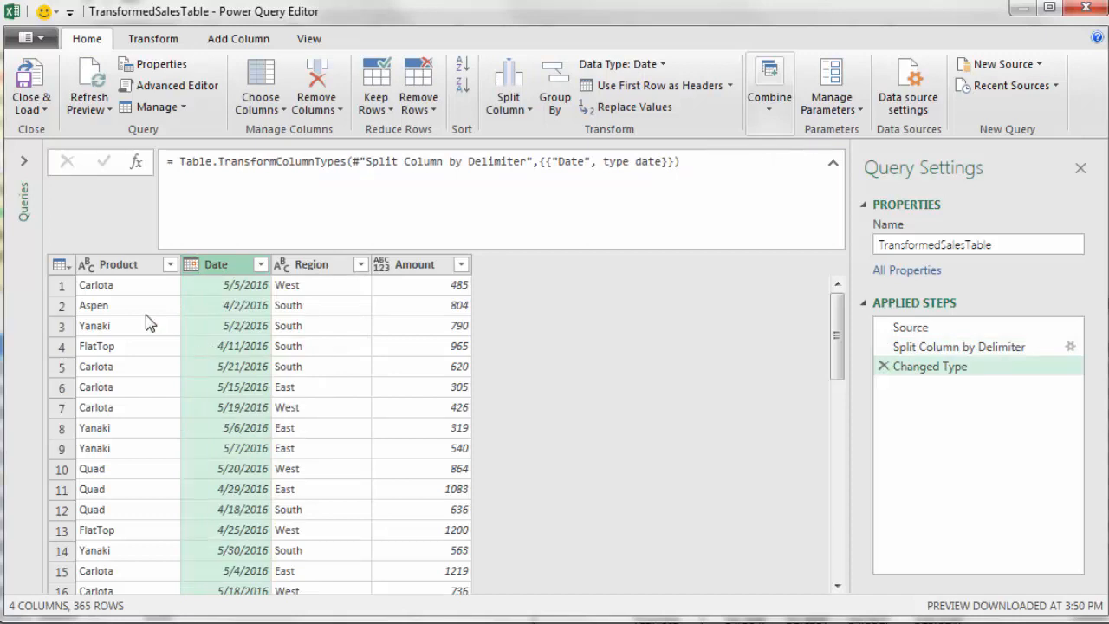
pyautogui.click(385, 271)
pyautogui.click(382, 270)
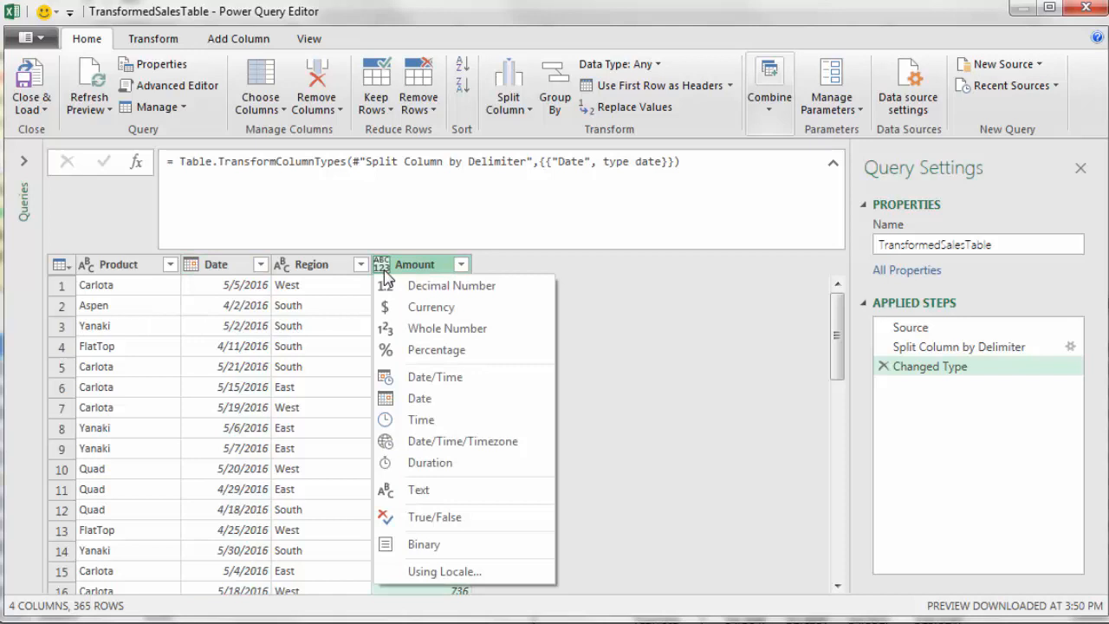
pyautogui.click(423, 312)
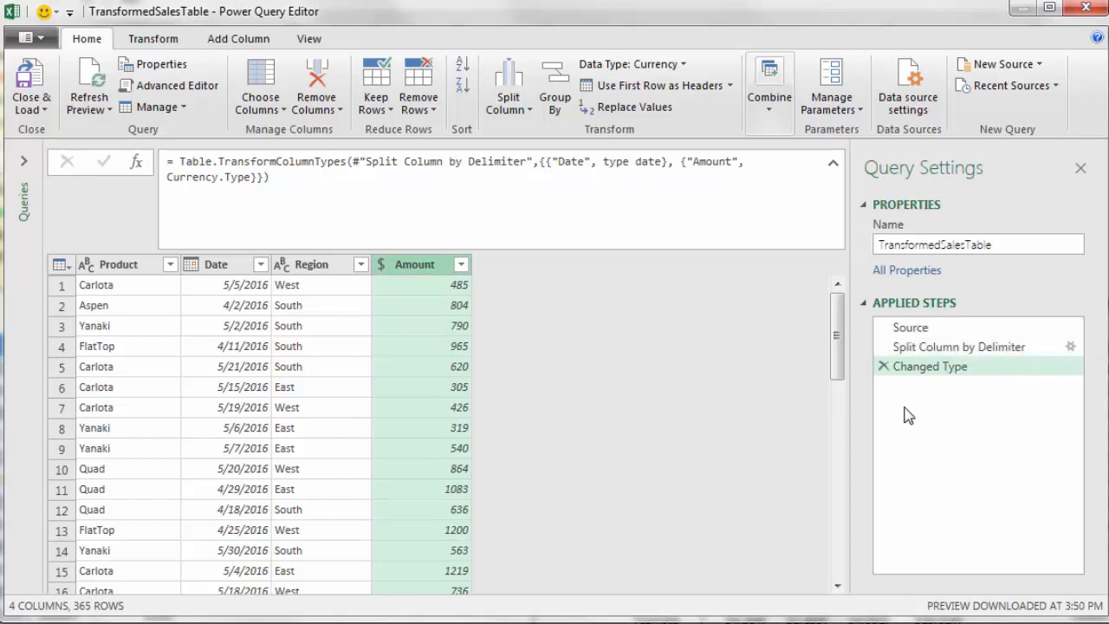
# Step: Close the query editor, load the finished TransformedSalesTable query to the workbook, and preview the query
pyautogui.click(43, 110)
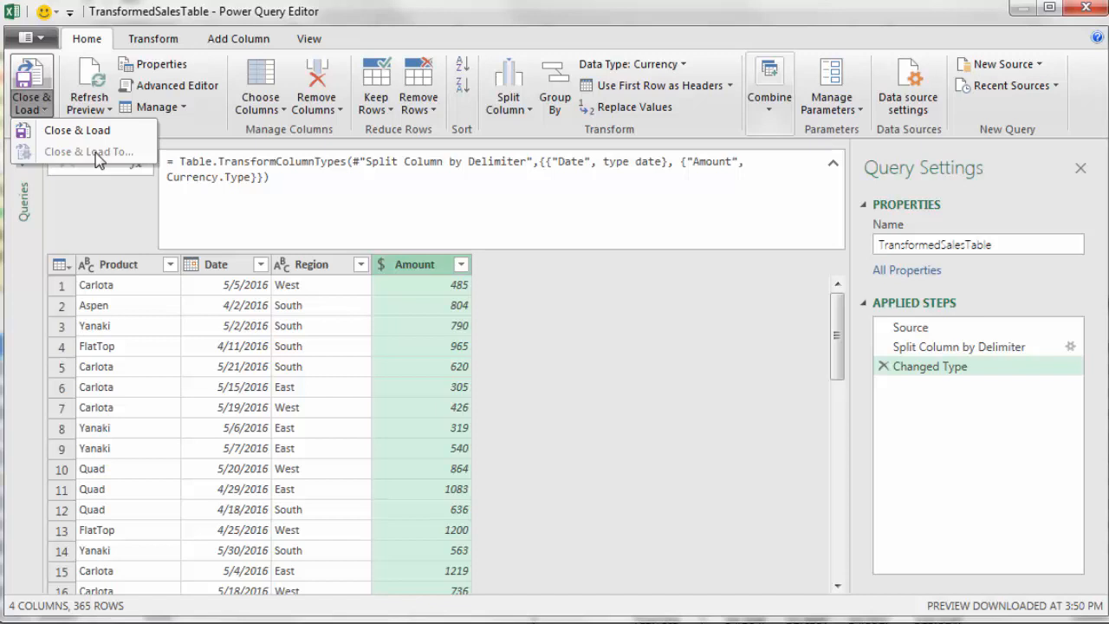
pyautogui.click(41, 80)
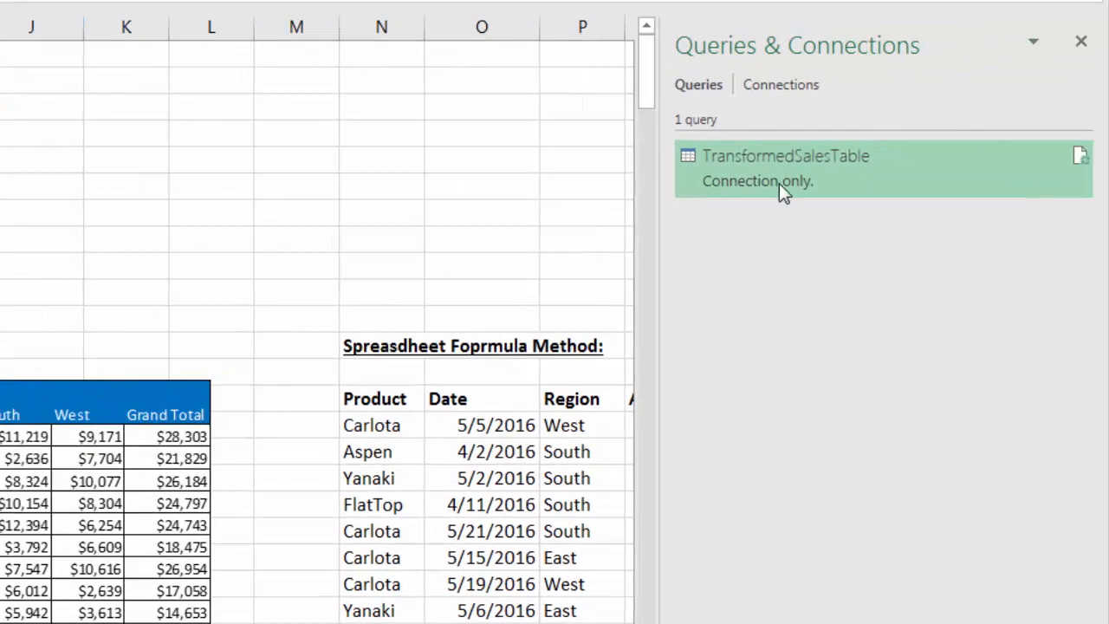
pyautogui.moveTo(783, 182)
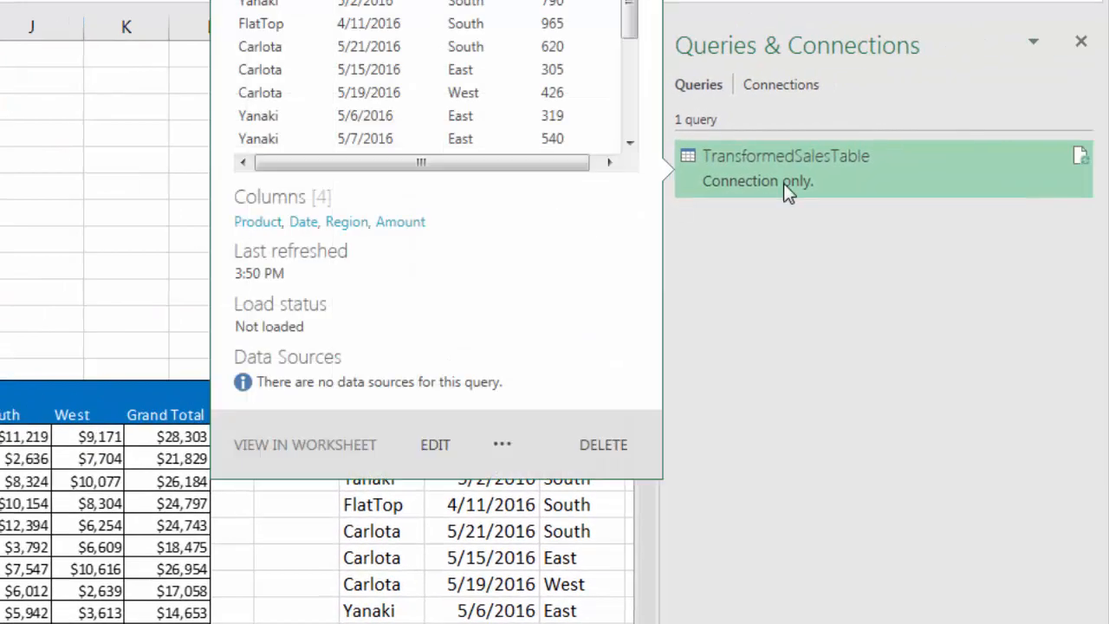
# Step: Change the load destination of the TransformedSalesTable query to a PivotTable Report on a new worksheet
pyautogui.rightClick(784, 165)
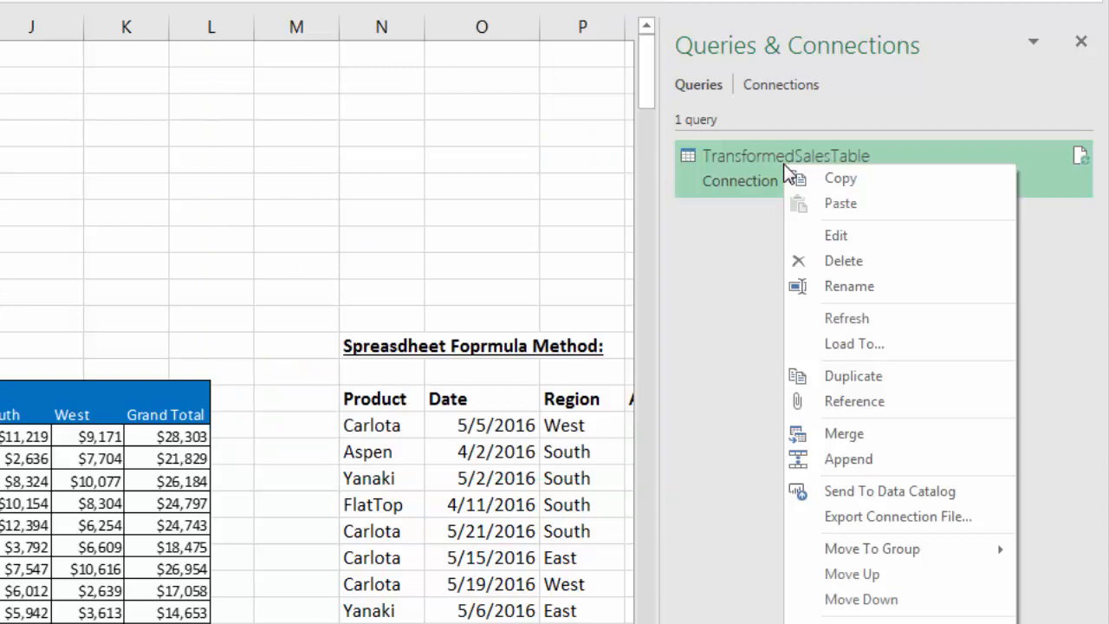
pyautogui.click(852, 345)
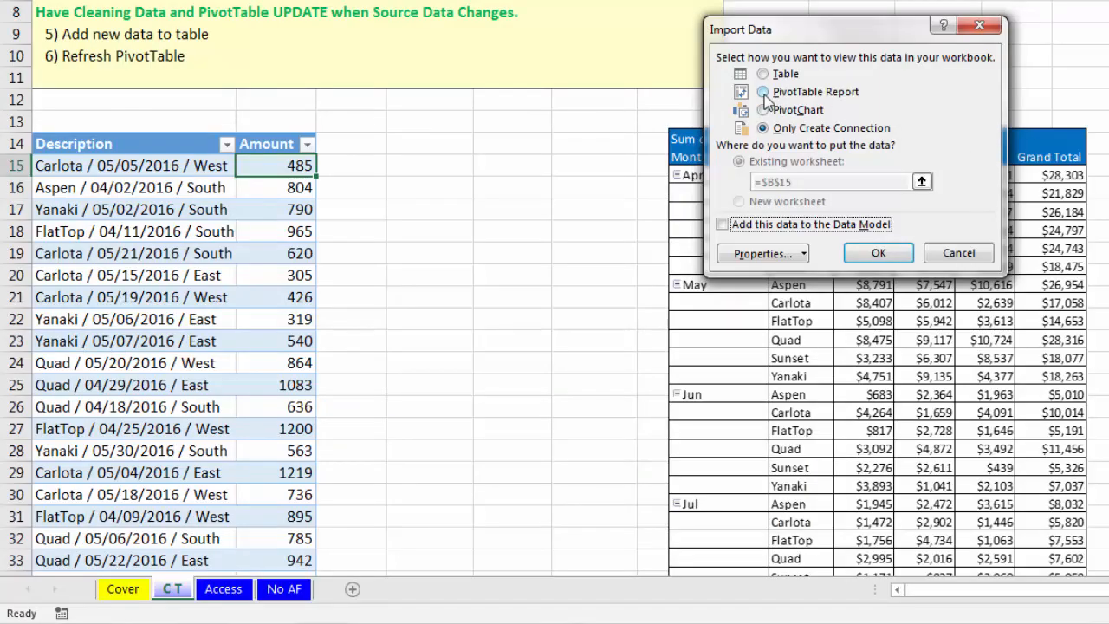
pyautogui.click(763, 93)
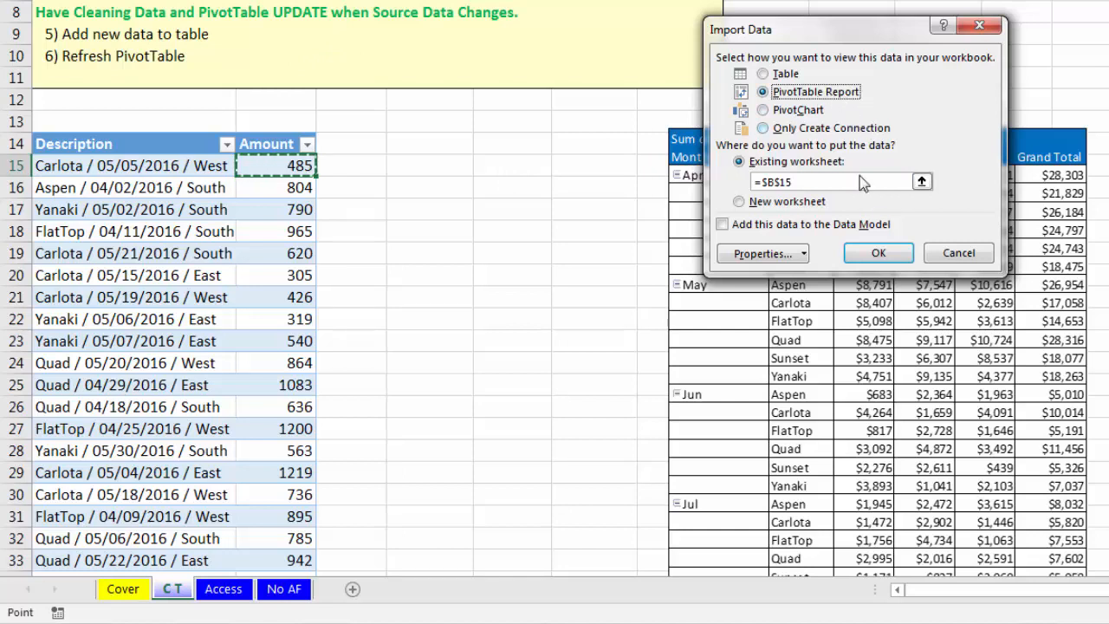
pyautogui.click(894, 254)
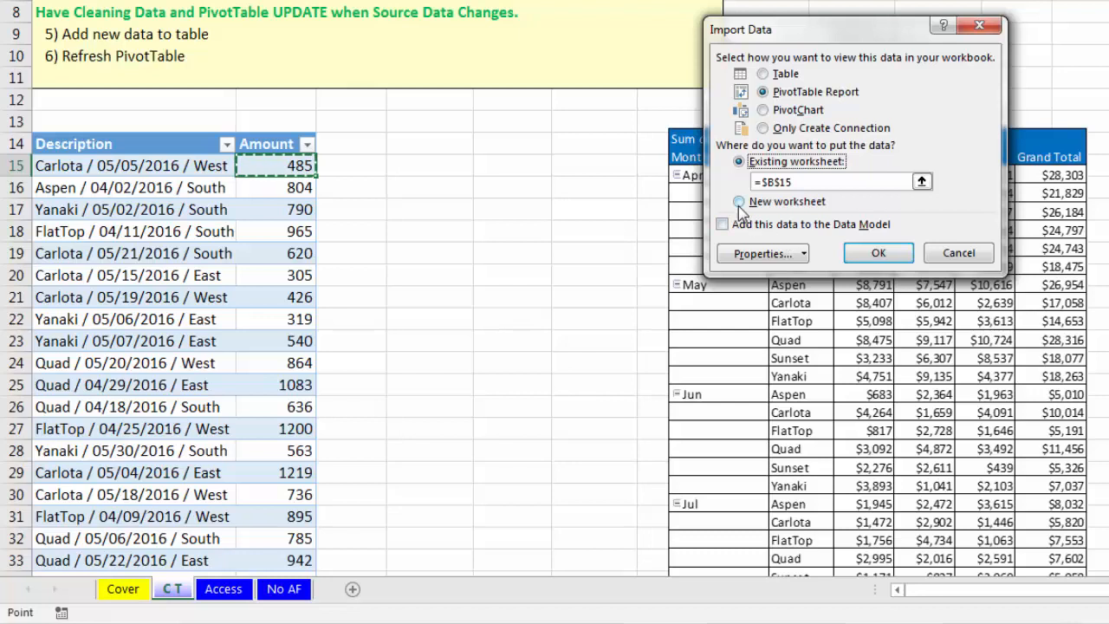
pyautogui.click(738, 202)
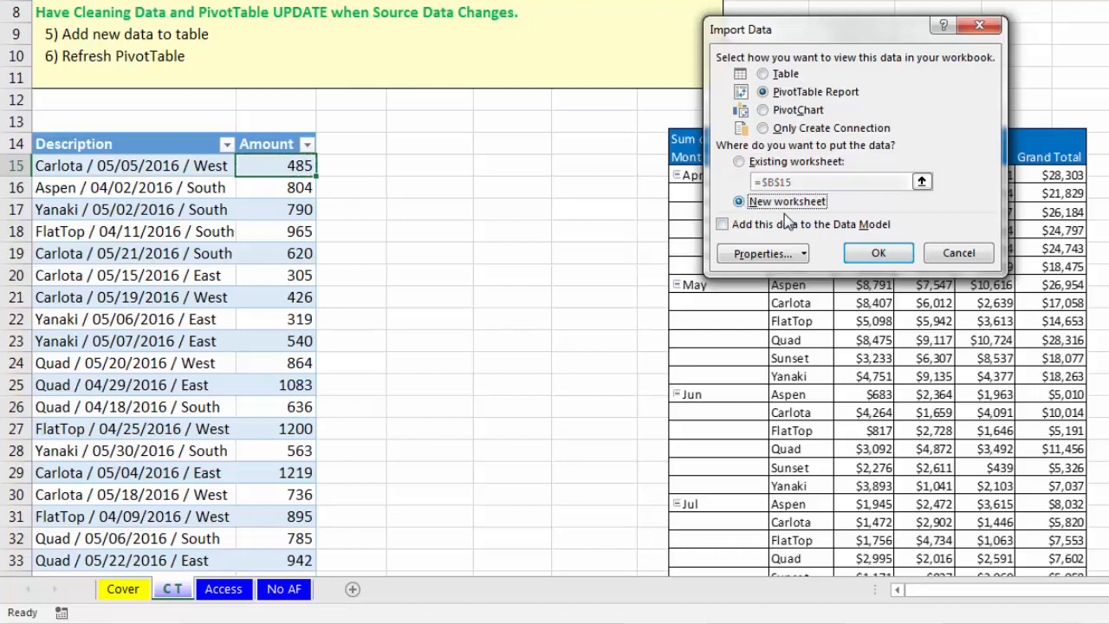
pyautogui.click(879, 252)
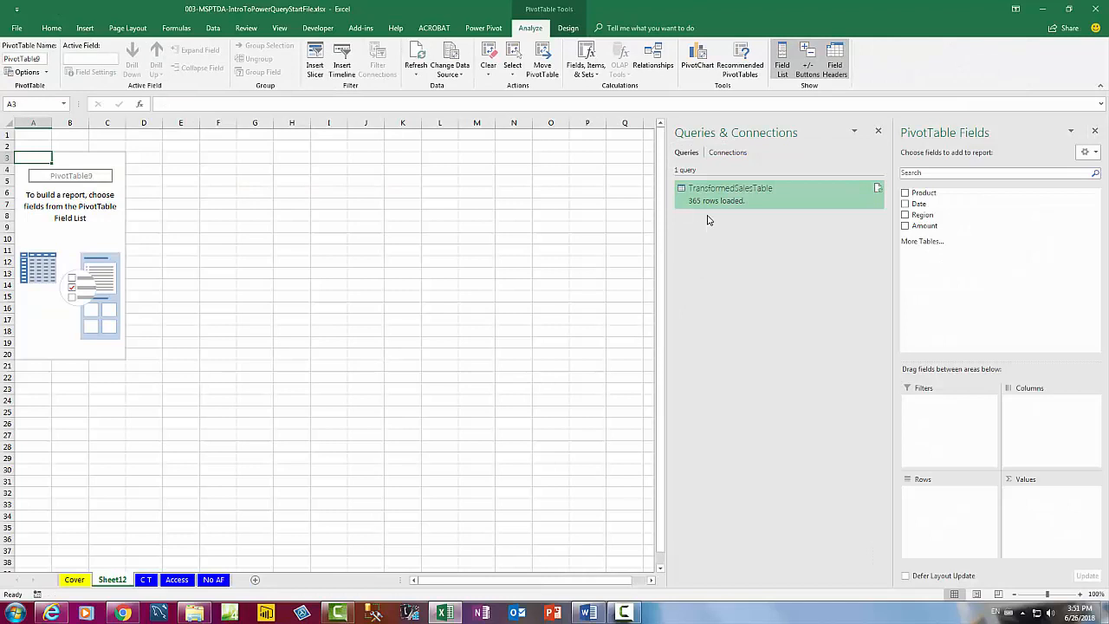
# Step: Rename the new PivotTable worksheet as PT
pyautogui.moveTo(770, 211)
pyautogui.doubleClick(110, 583)
pyautogui.write('PT')
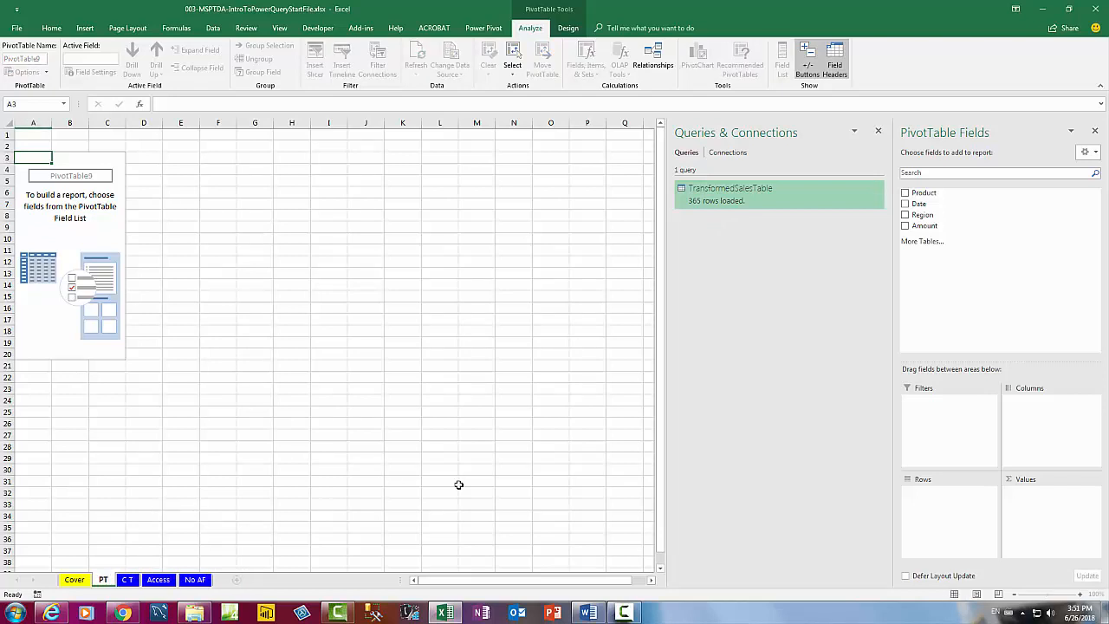
pyautogui.press('Return')
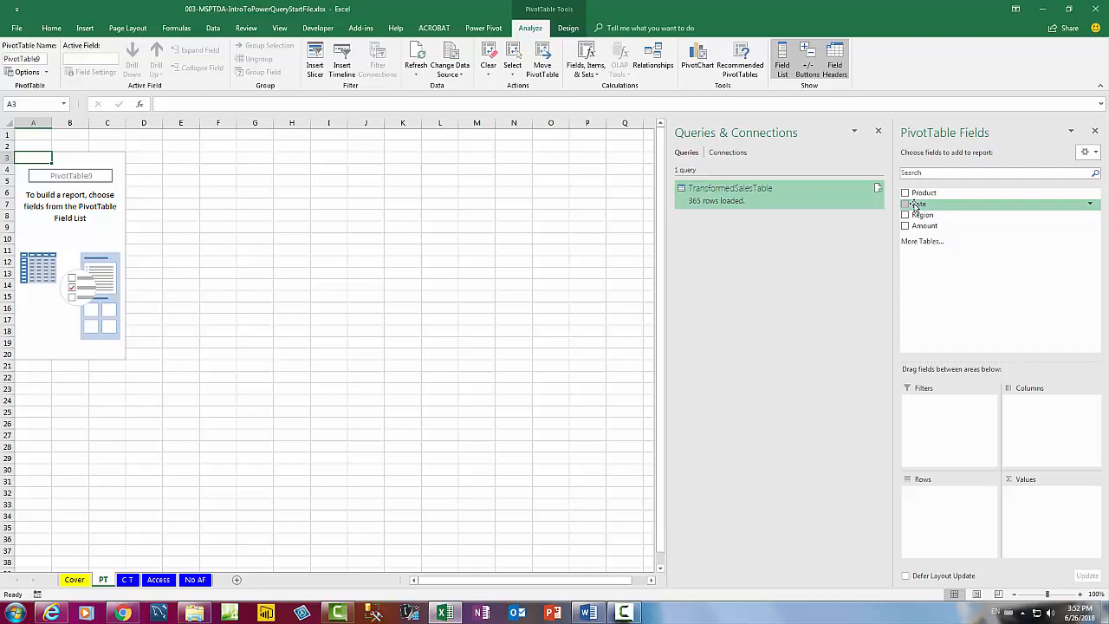
# Step: Add the Date field to the PivotTable's Rows and remove the daily Date level, keeping only Months
pyautogui.moveTo(931, 226); pyautogui.dragTo(947, 512)
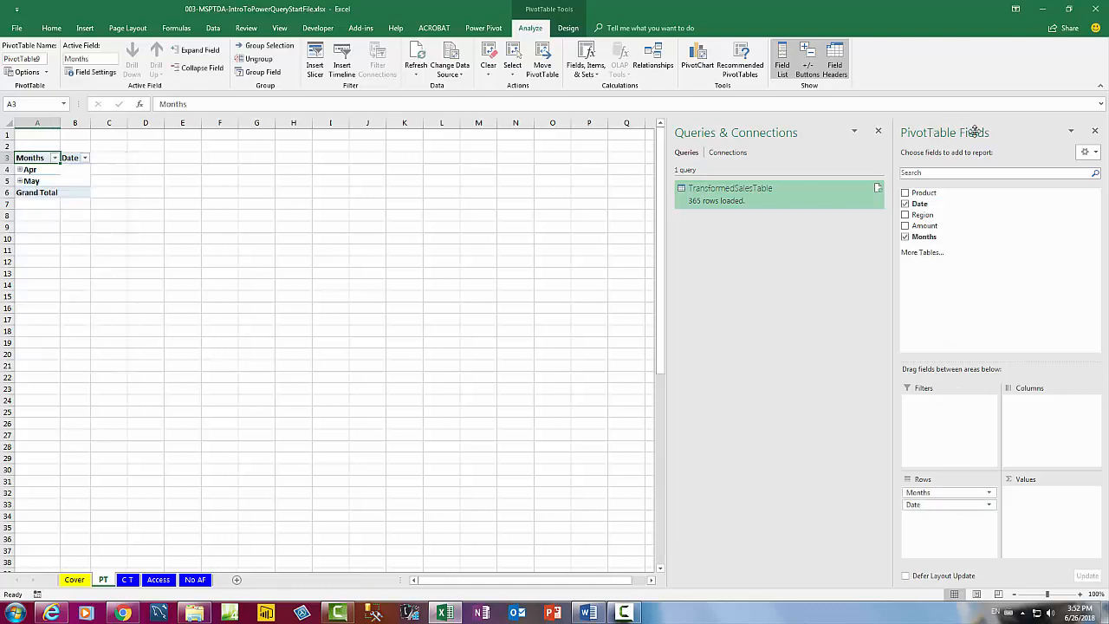
pyautogui.moveTo(955, 129); pyautogui.dragTo(227, 146)
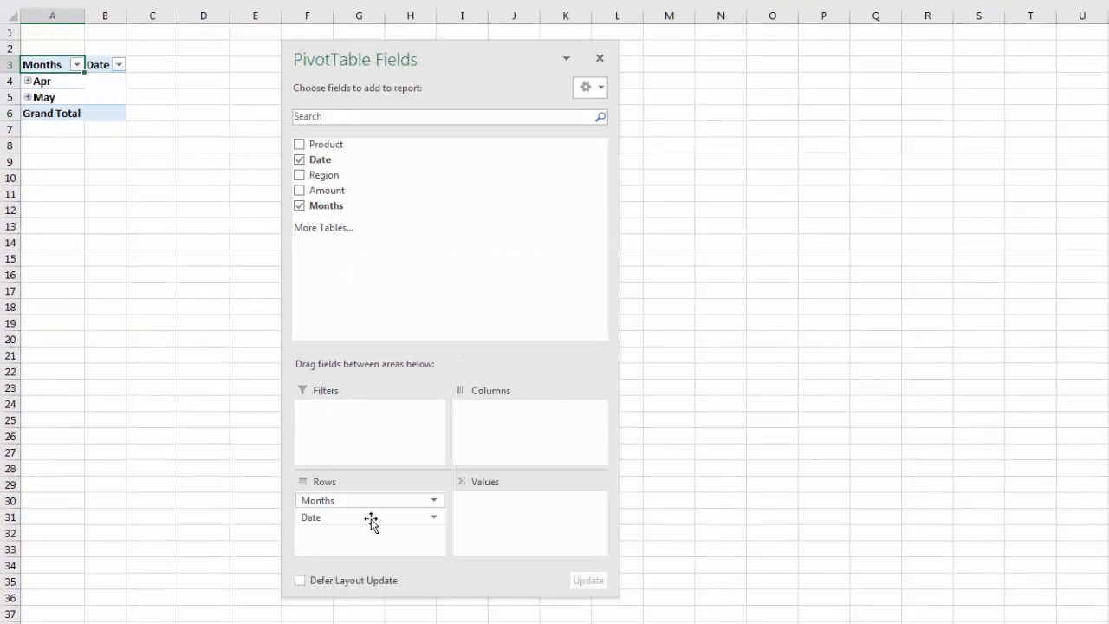
pyautogui.moveTo(367, 517); pyautogui.dragTo(240, 523)
# Step: Add Product to Rows below Months, Region to Columns and Amount to Values in the PivotTable
pyautogui.moveTo(325, 144); pyautogui.dragTo(353, 524)
pyautogui.moveTo(320, 175); pyautogui.dragTo(481, 425)
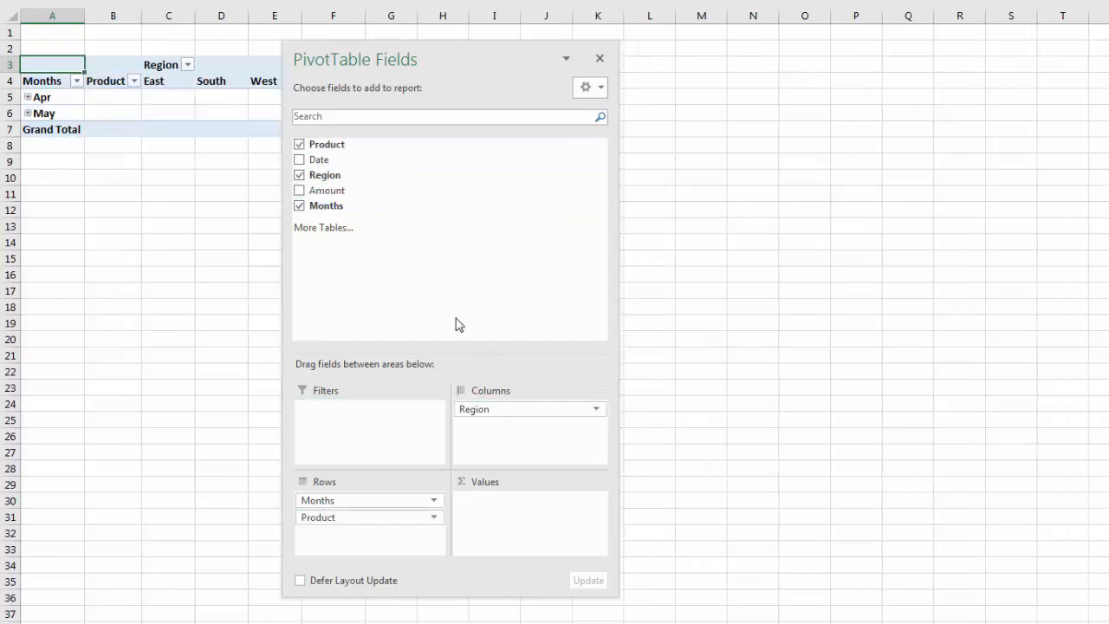
pyautogui.moveTo(324, 189); pyautogui.dragTo(522, 530)
pyautogui.moveTo(419, 57); pyautogui.dragTo(556, 61)
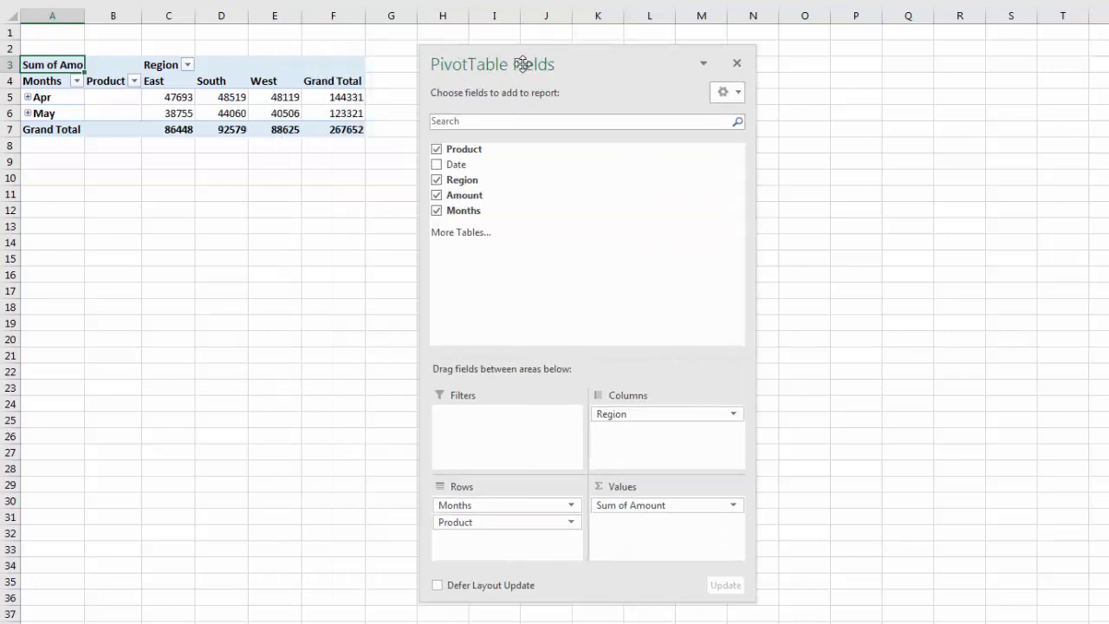
# Step: Expand the Apr and May groups, and set the number format of the summed Amount values to Currency
pyautogui.click(27, 97)
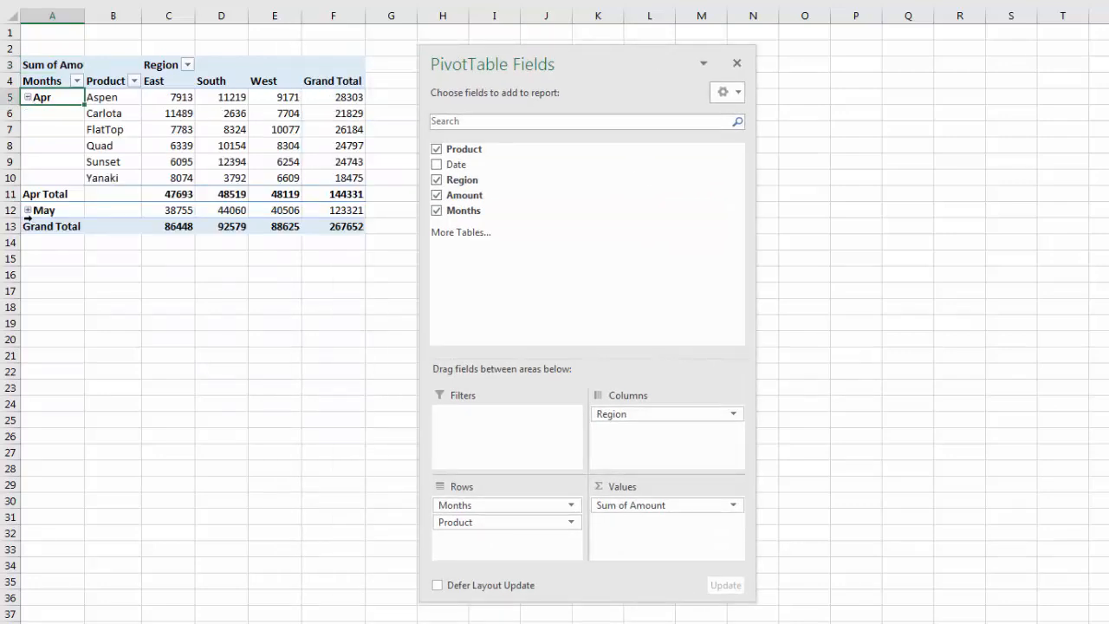
pyautogui.click(29, 210)
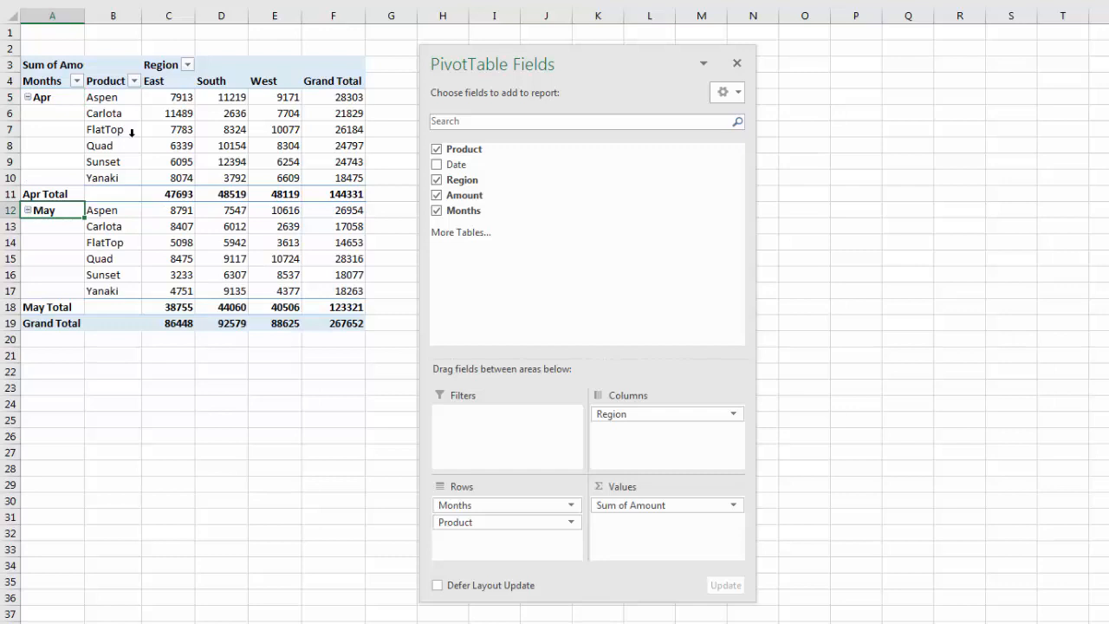
pyautogui.click(178, 96)
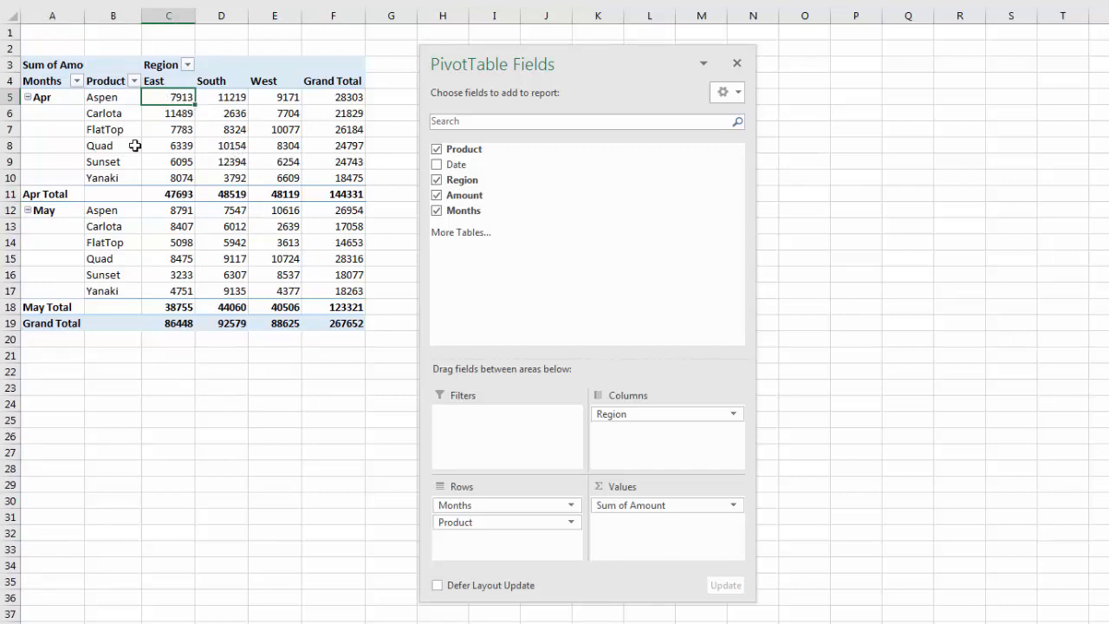
pyautogui.rightClick(162, 96)
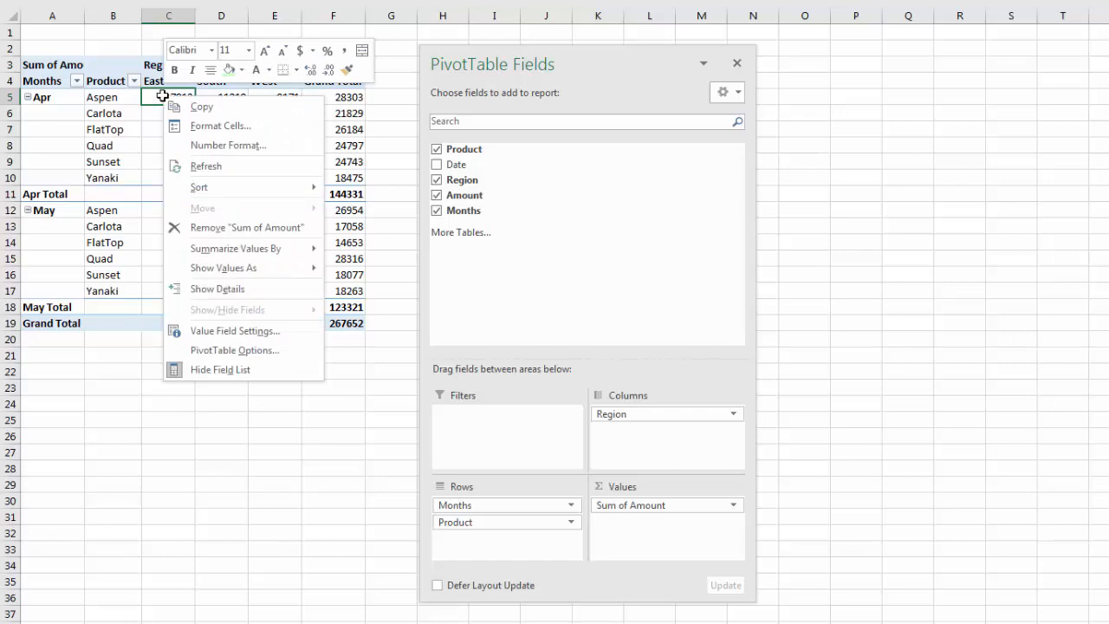
pyautogui.click(213, 149)
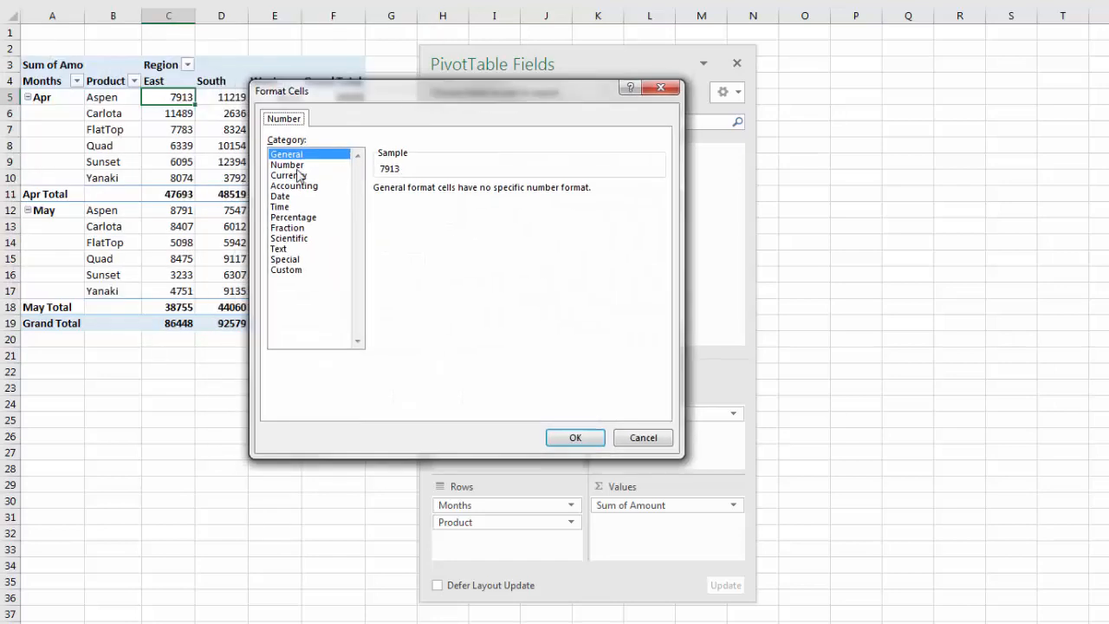
pyautogui.click(290, 175)
pyautogui.click(579, 438)
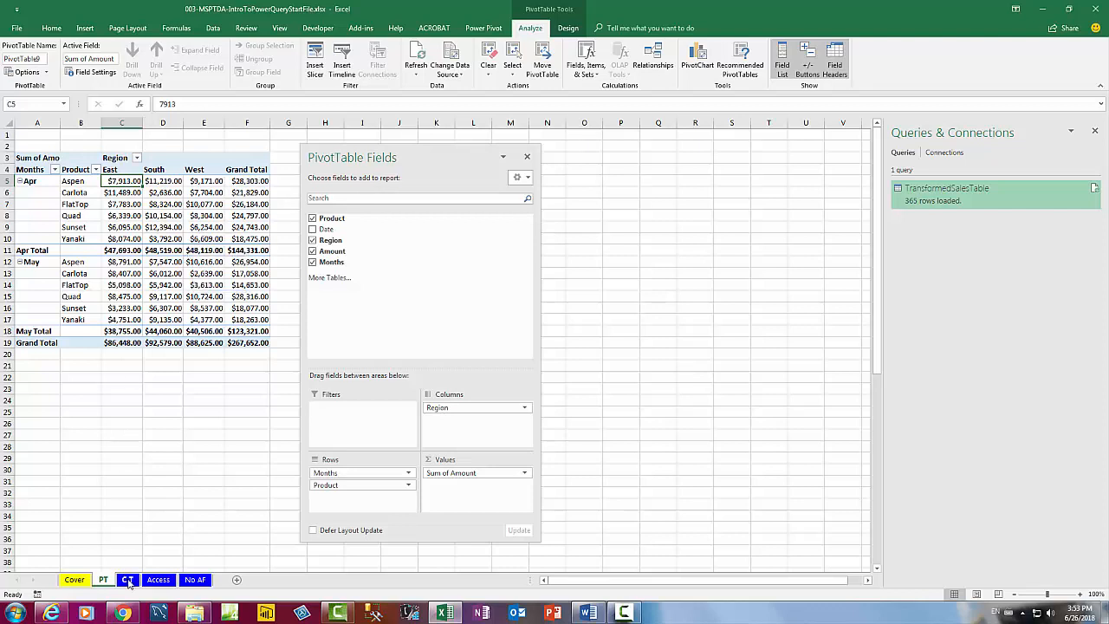
# Step: Copy all the data rows under the New Records heading on the C T sheet
pyautogui.click(127, 580)
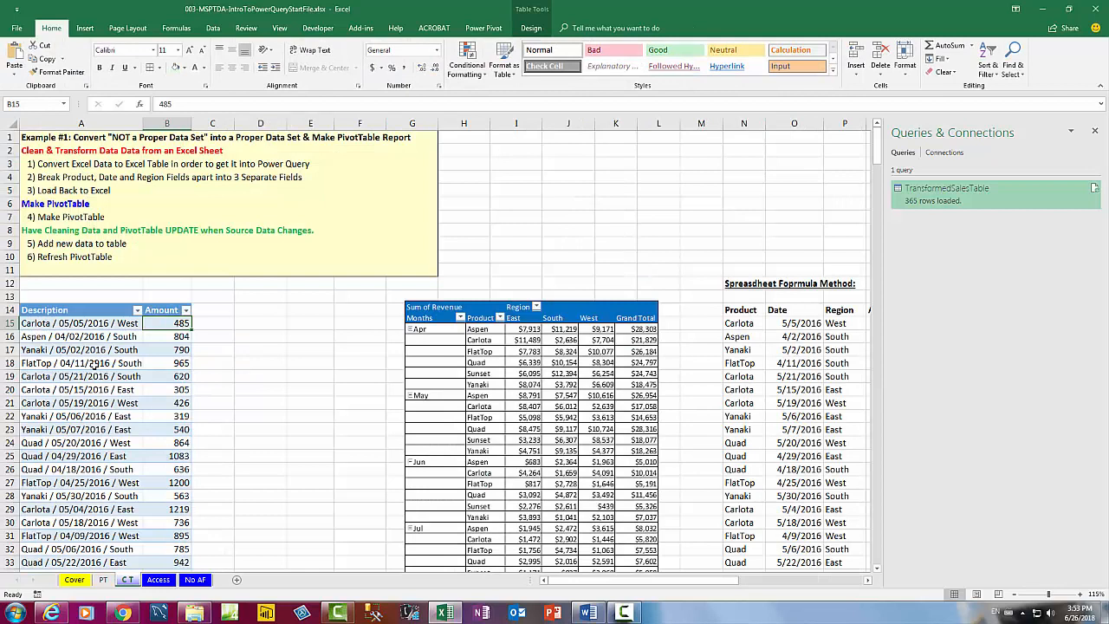
pyautogui.moveTo(582, 583); pyautogui.dragTo(776, 602)
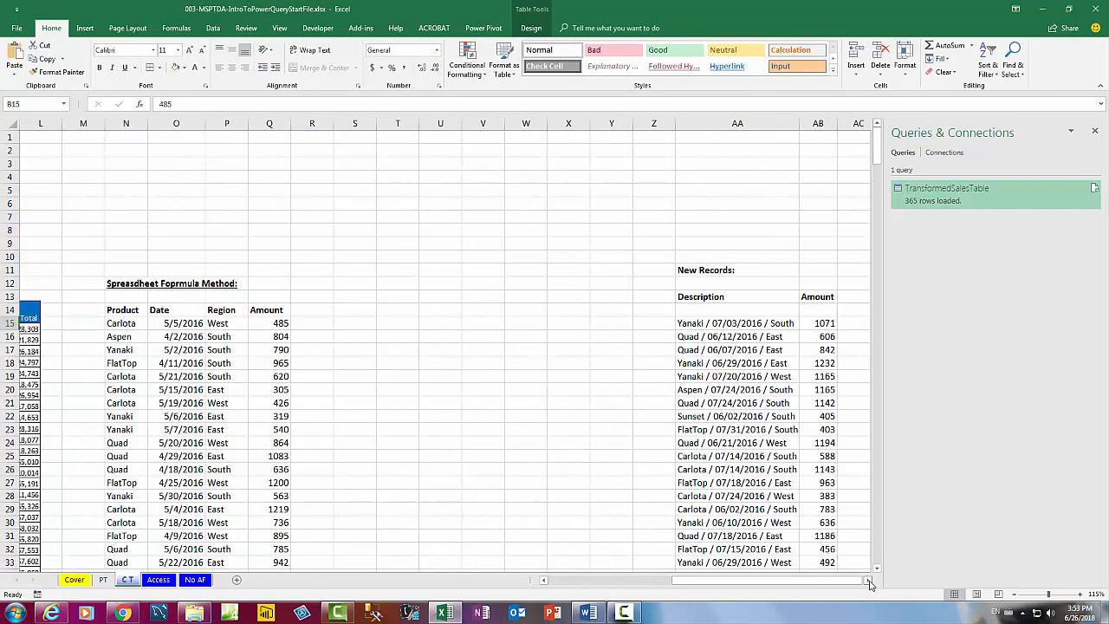
pyautogui.click(868, 581)
pyautogui.click(868, 581)
pyautogui.click(868, 581)
pyautogui.click(868, 581)
pyautogui.click(868, 581)
pyautogui.click(868, 581)
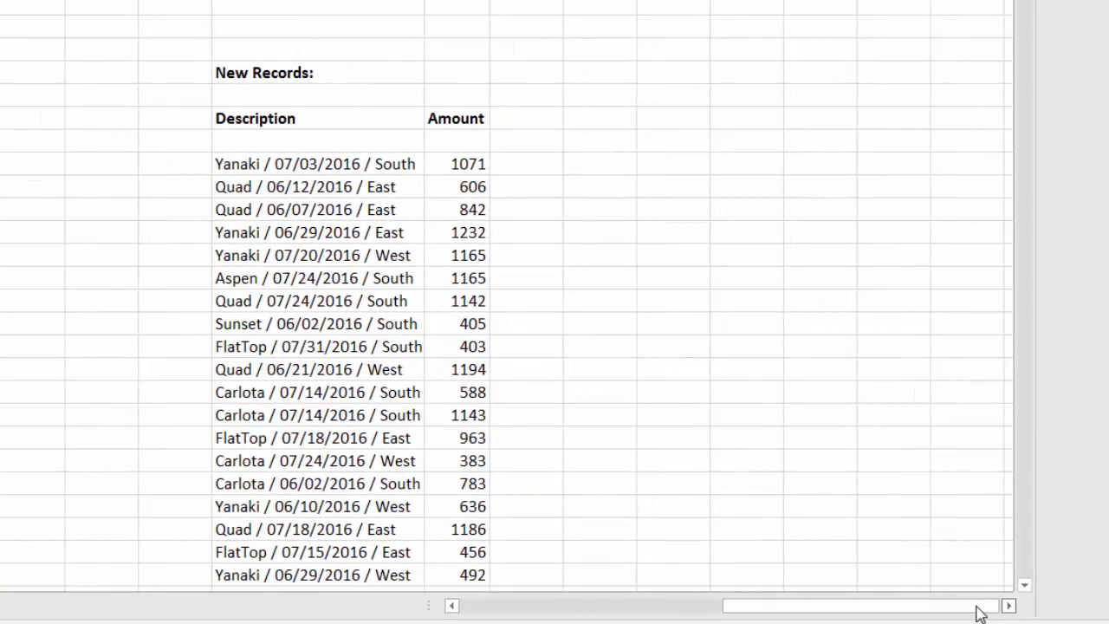
pyautogui.click(276, 164)
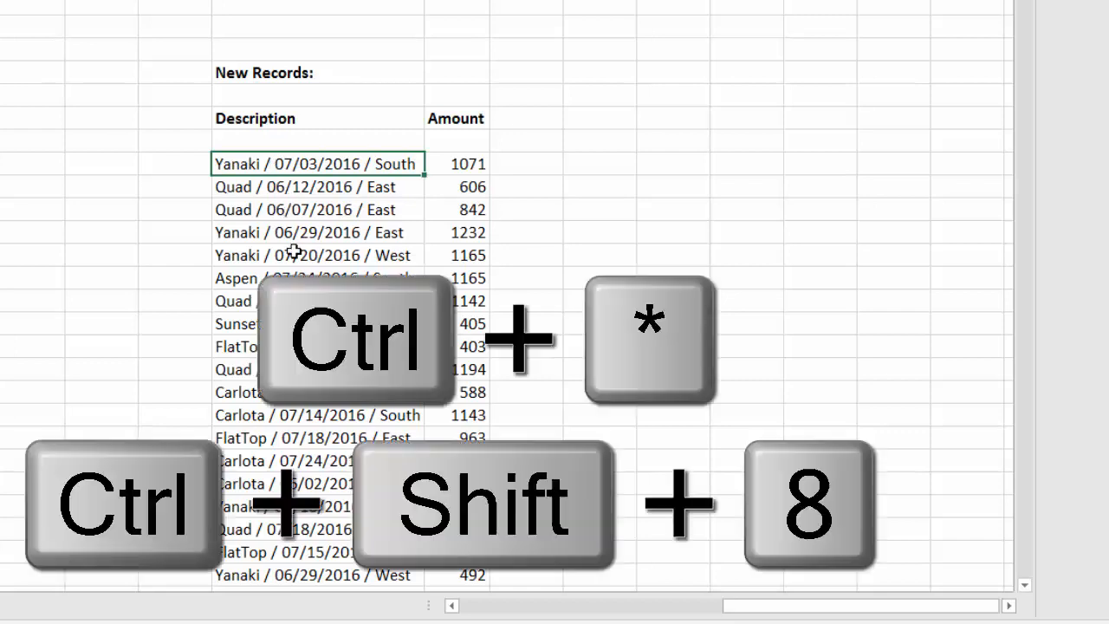
pyautogui.hotkey('ctrl', '*')
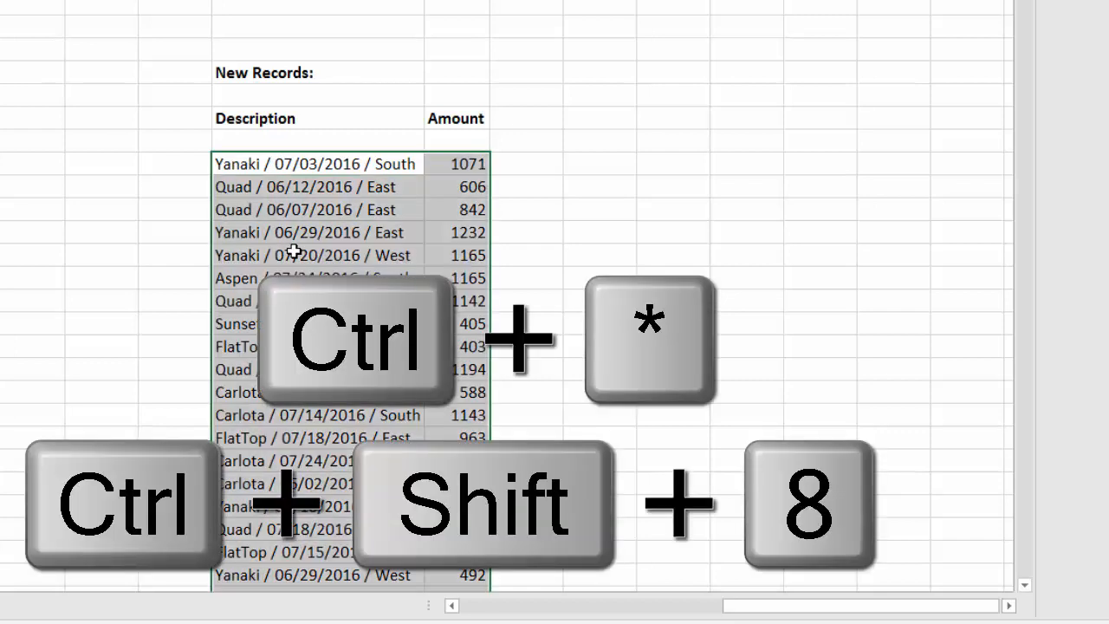
pyautogui.hotkey('ctrl', 'c')
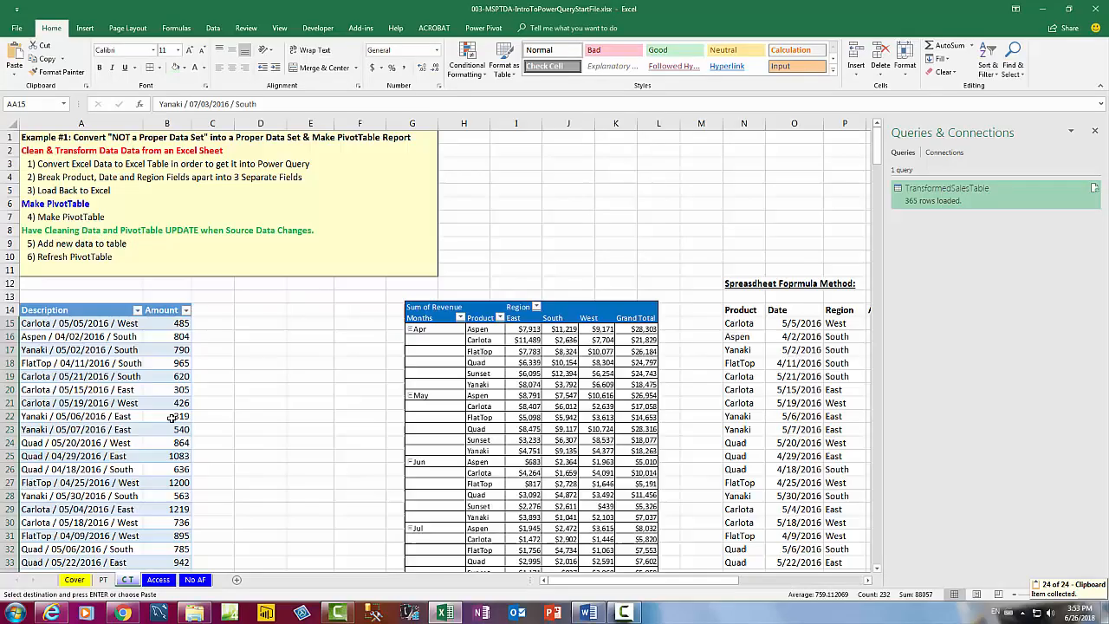
# Step: Paste the copied records directly below the last row of the Description and Amount table, starting at cell A380
pyautogui.click(95, 375)
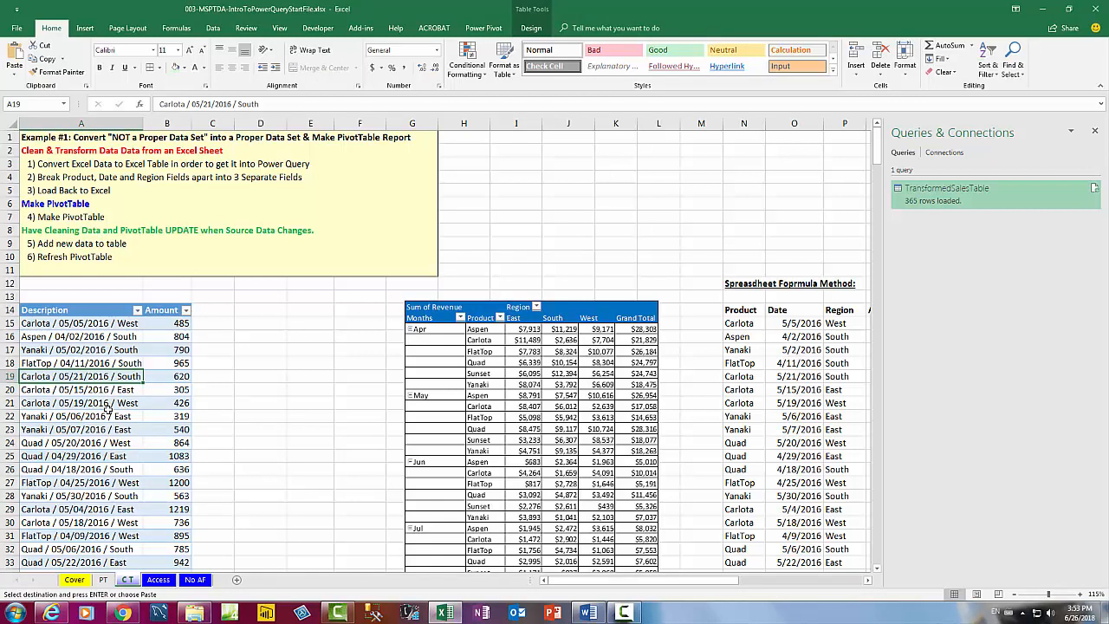
pyautogui.hotkey('ctrl', 'Down')
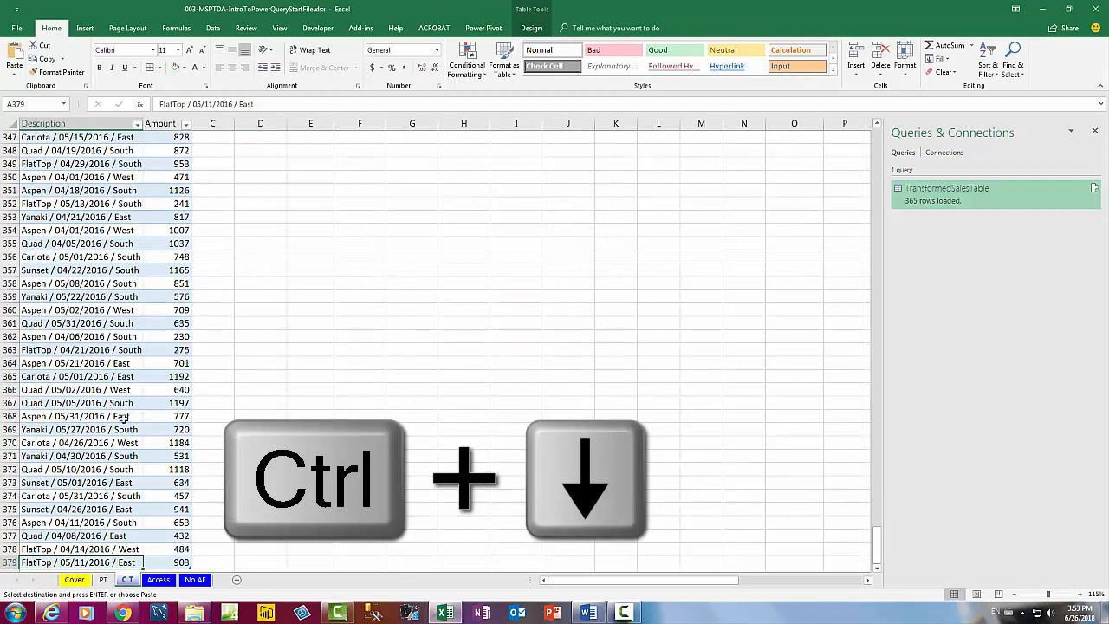
pyautogui.click(100, 417)
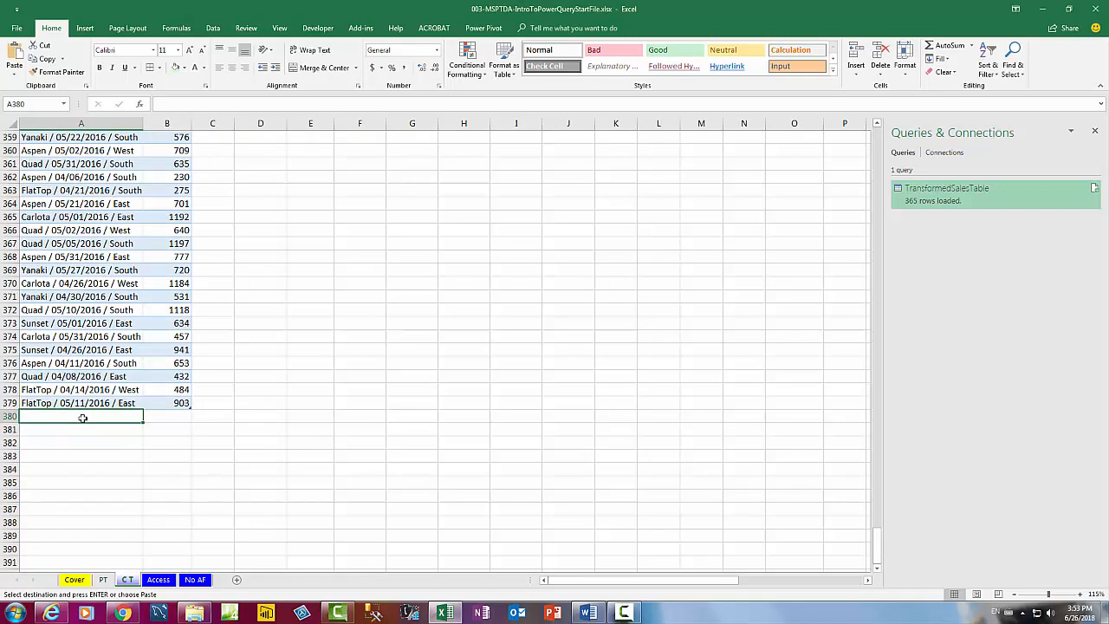
pyautogui.hotkey('ctrl', 'v')
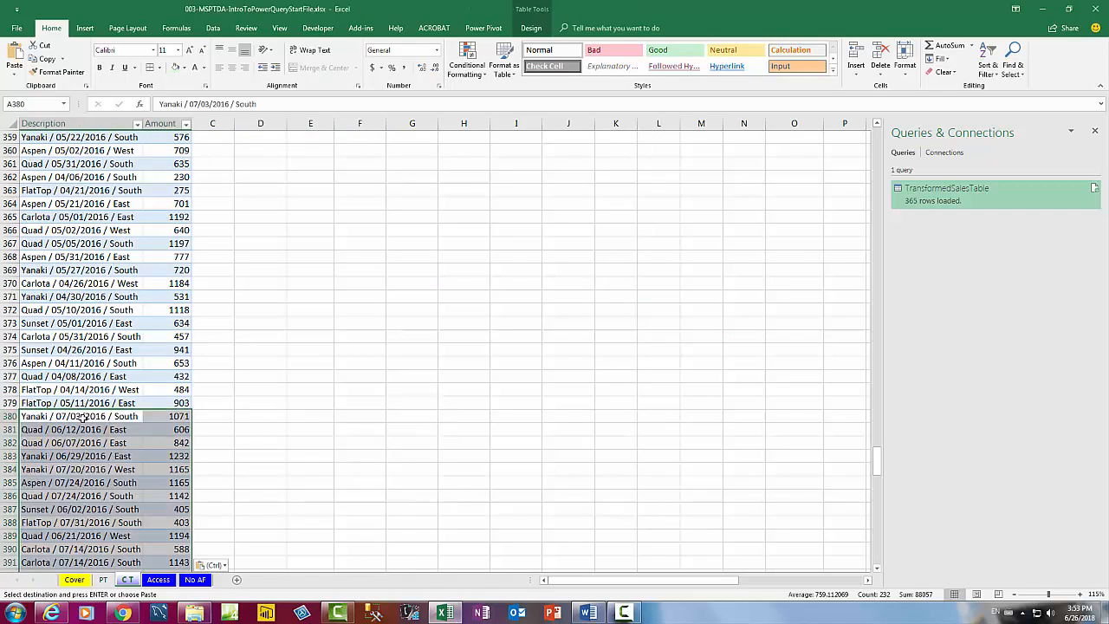
pyautogui.click(83, 346)
pyautogui.scroll(-10, 164, 528)
pyautogui.scroll(15, 155, 480)
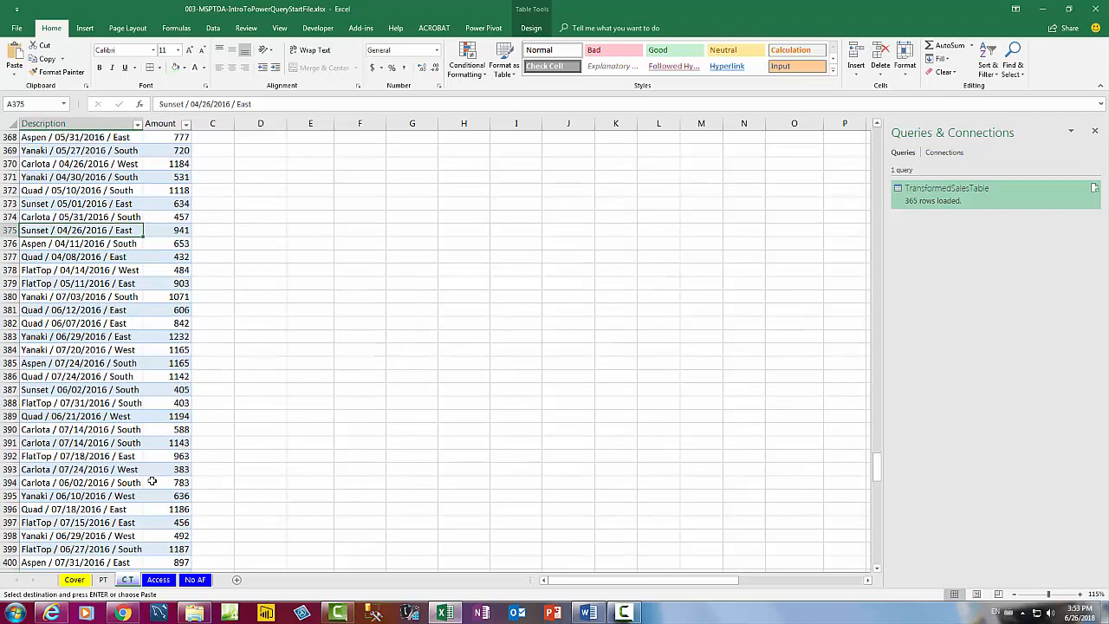
# Step: Refresh the PivotTable on the PT sheet and expand its Jun and Jul groups
pyautogui.hotkey('ctrl', 'Home')
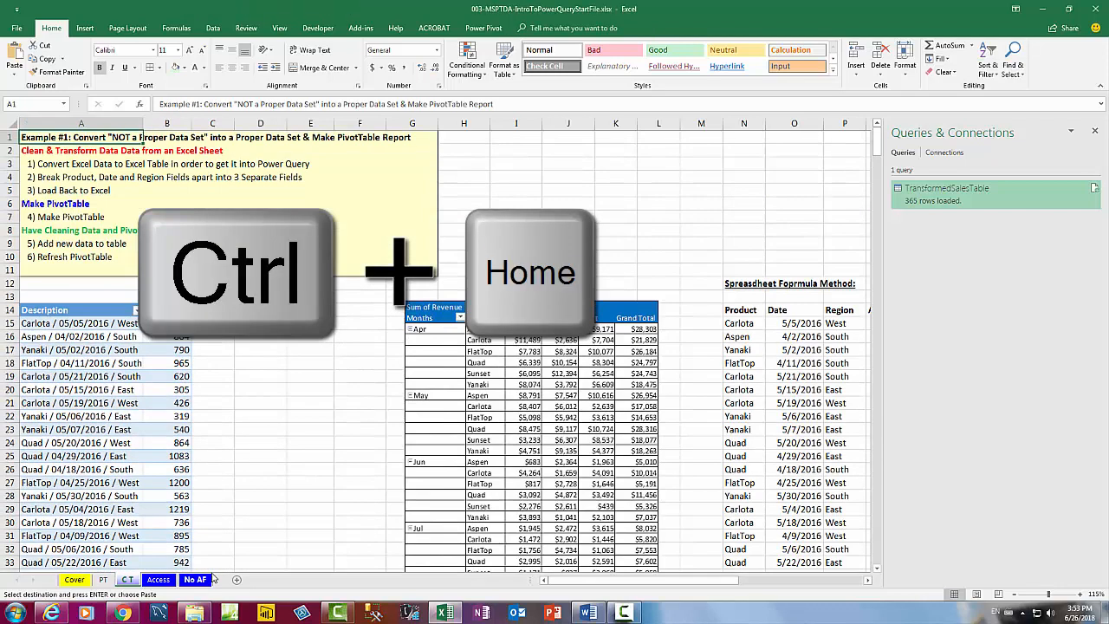
pyautogui.click(105, 580)
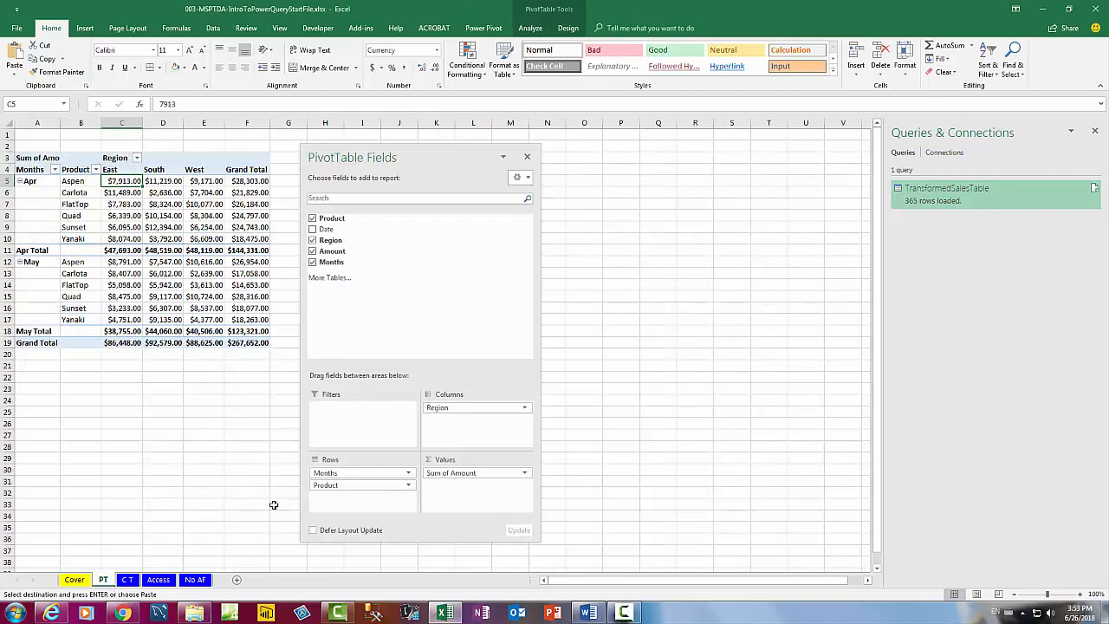
pyautogui.rightClick(137, 190)
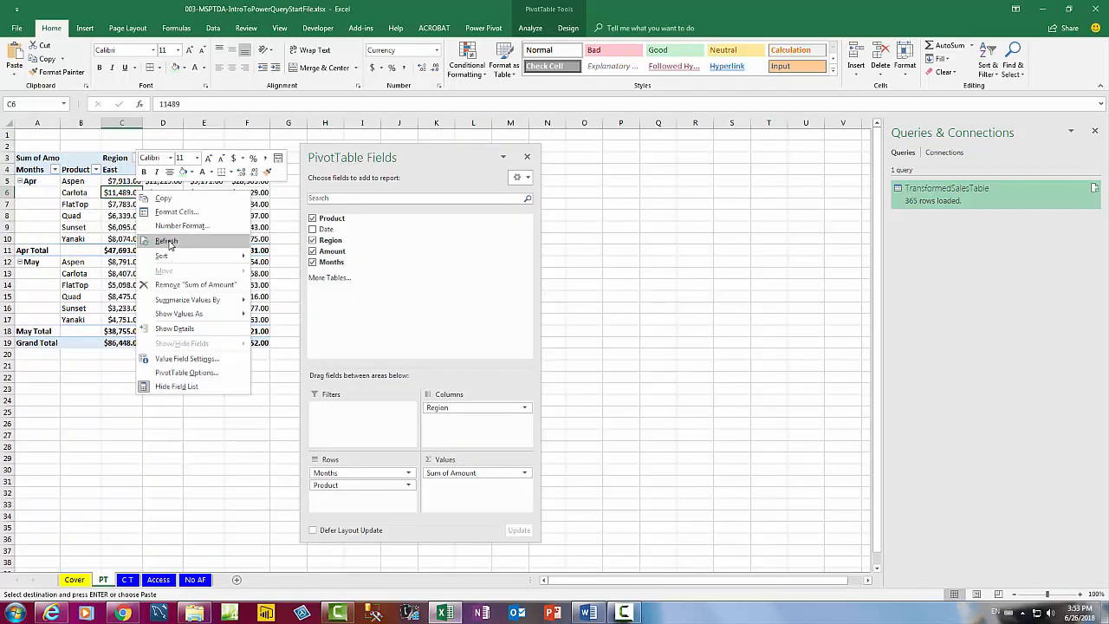
pyautogui.click(167, 241)
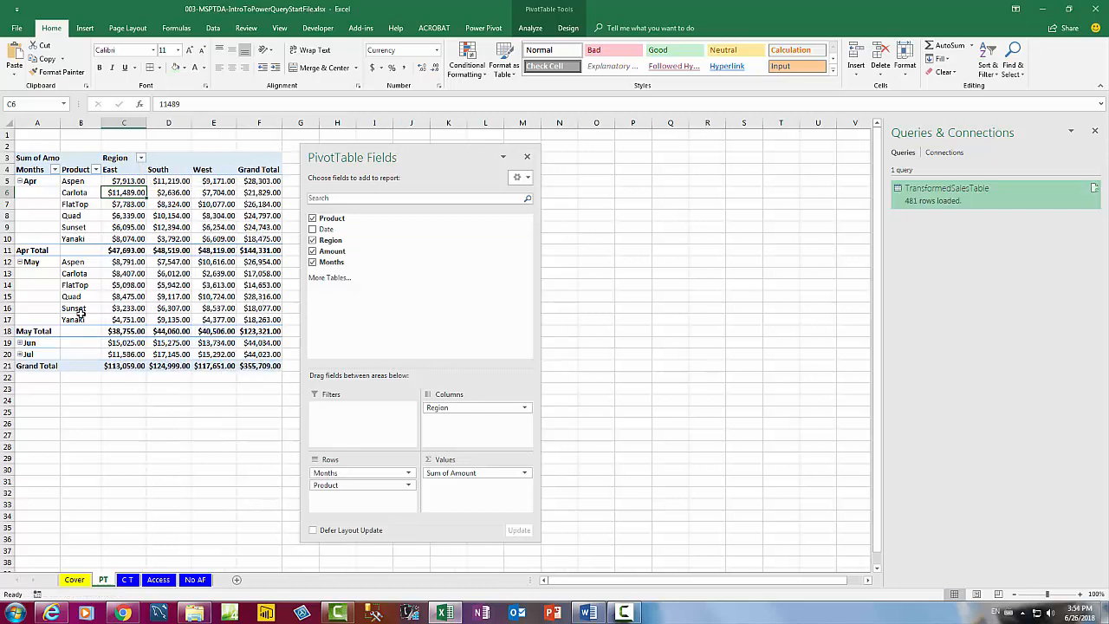
pyautogui.click(20, 343)
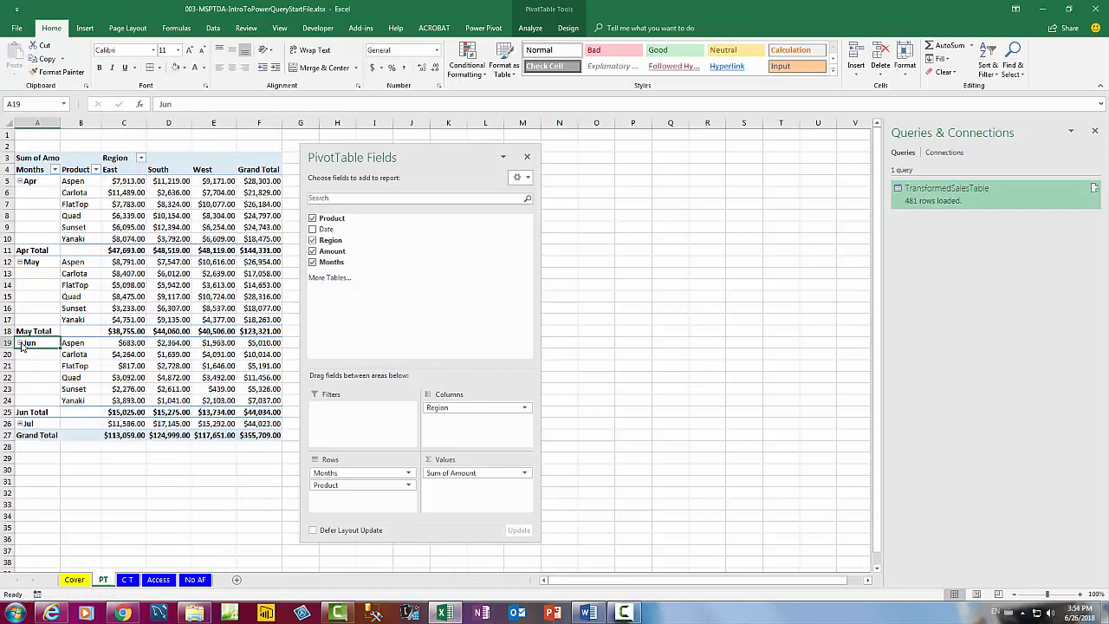
pyautogui.click(20, 423)
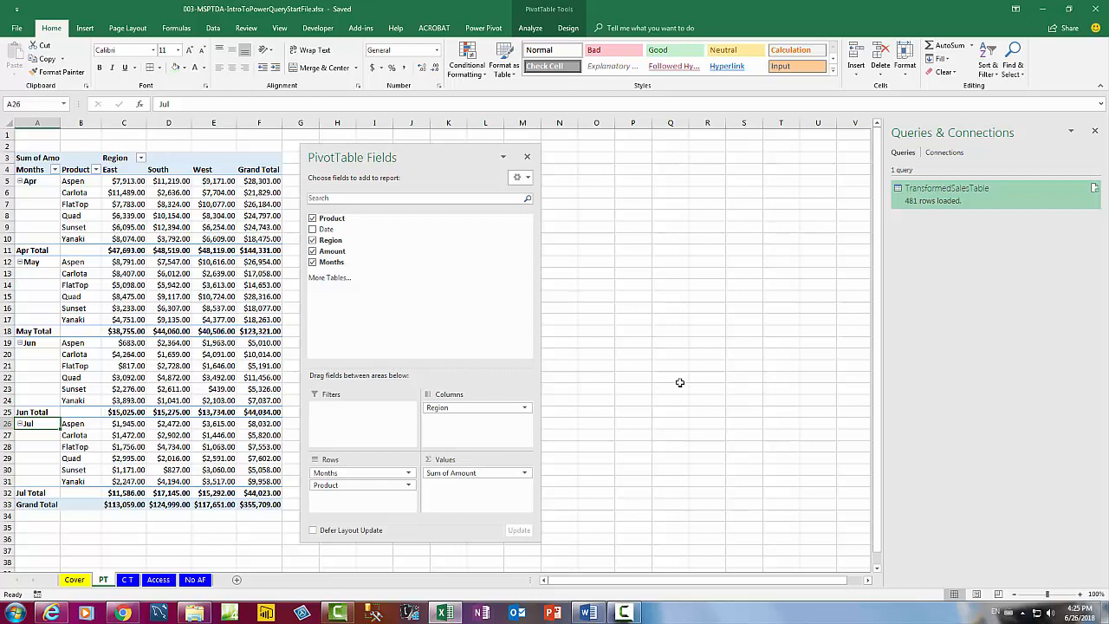
# Step: Open the TransformedSalesTable query for editing and review its Source and Split Column by Delimiter steps, including the full split formula
pyautogui.doubleClick(957, 201)
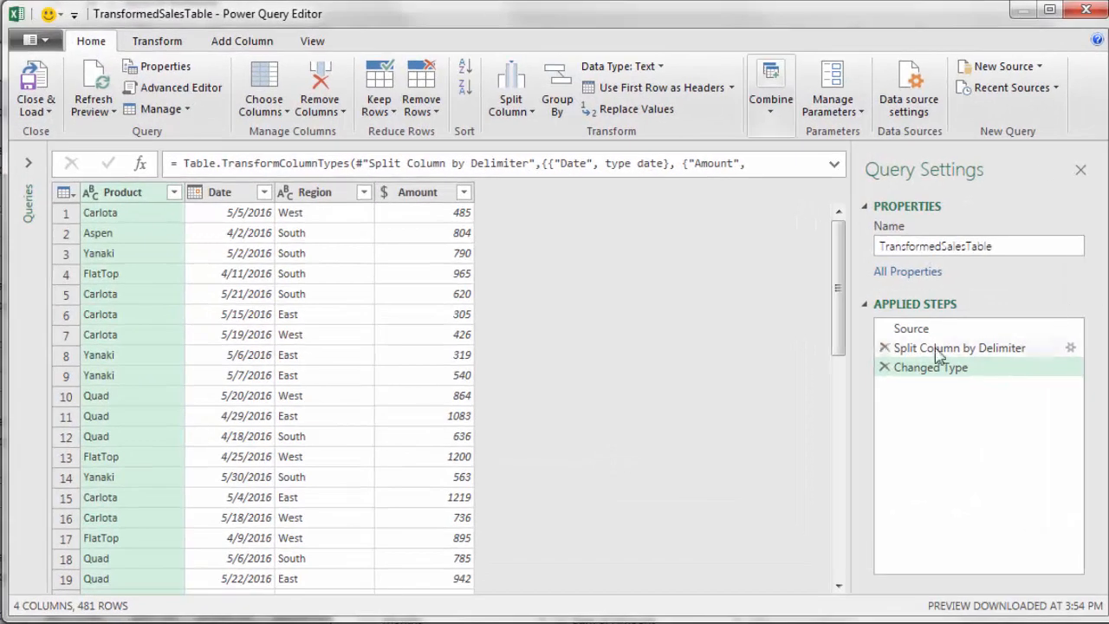
pyautogui.click(934, 331)
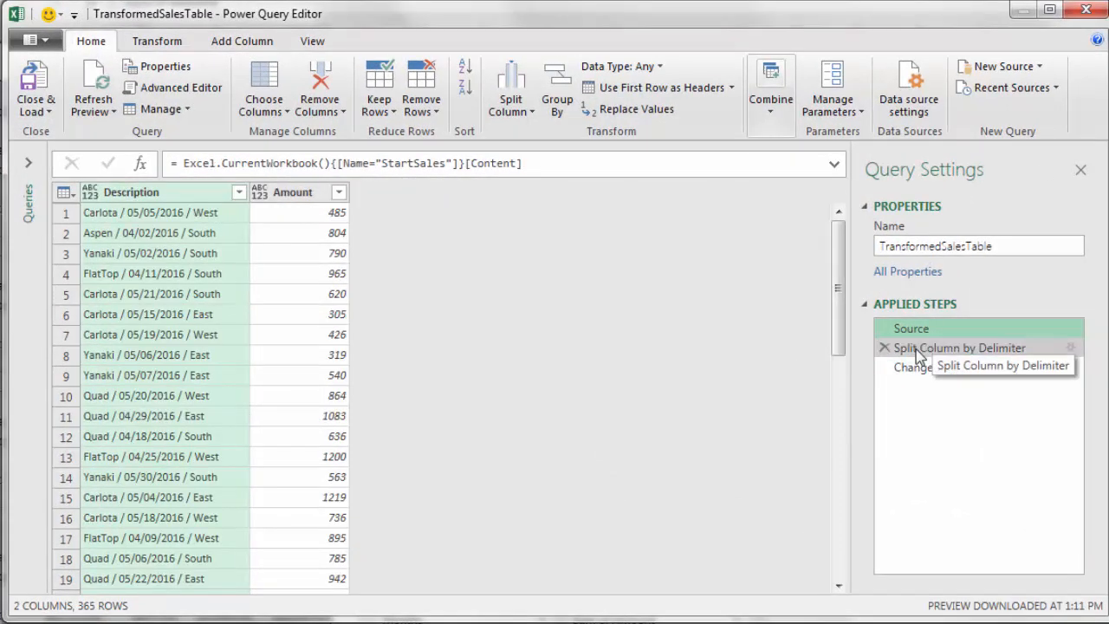
pyautogui.click(916, 351)
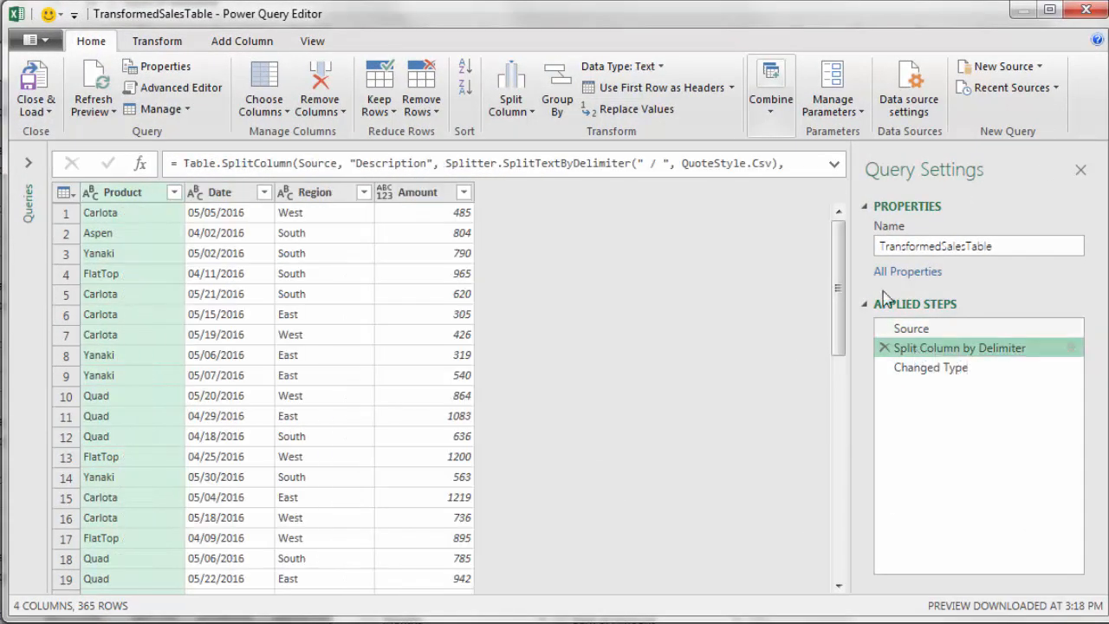
pyautogui.click(833, 164)
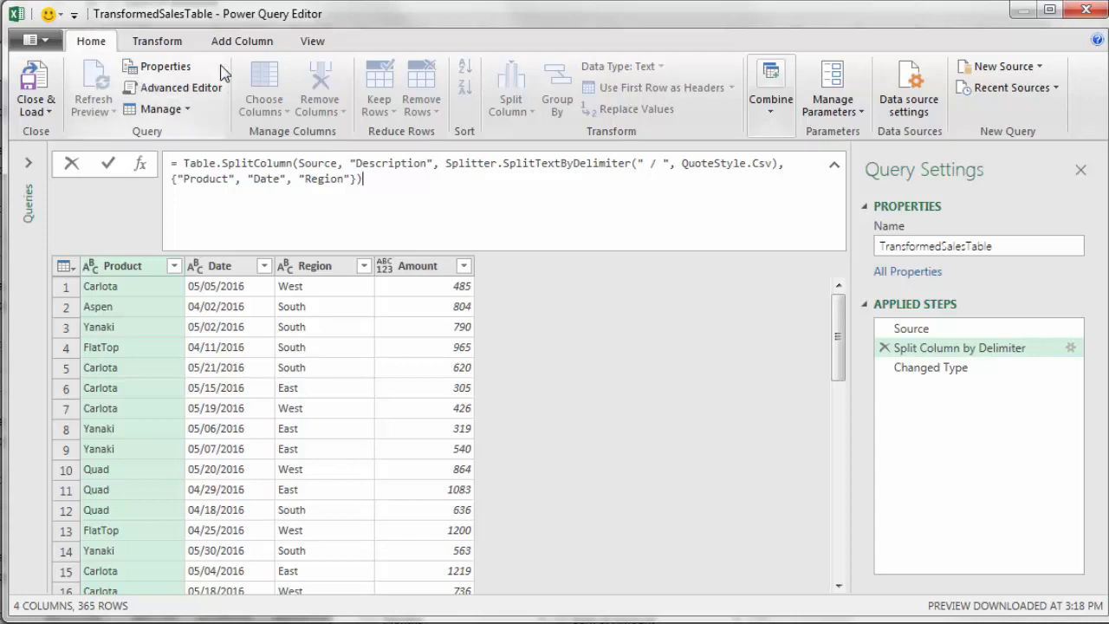
# Step: View the query's full M code in the Advanced Editor and examine the step names and new column names in its let expression
pyautogui.click(309, 42)
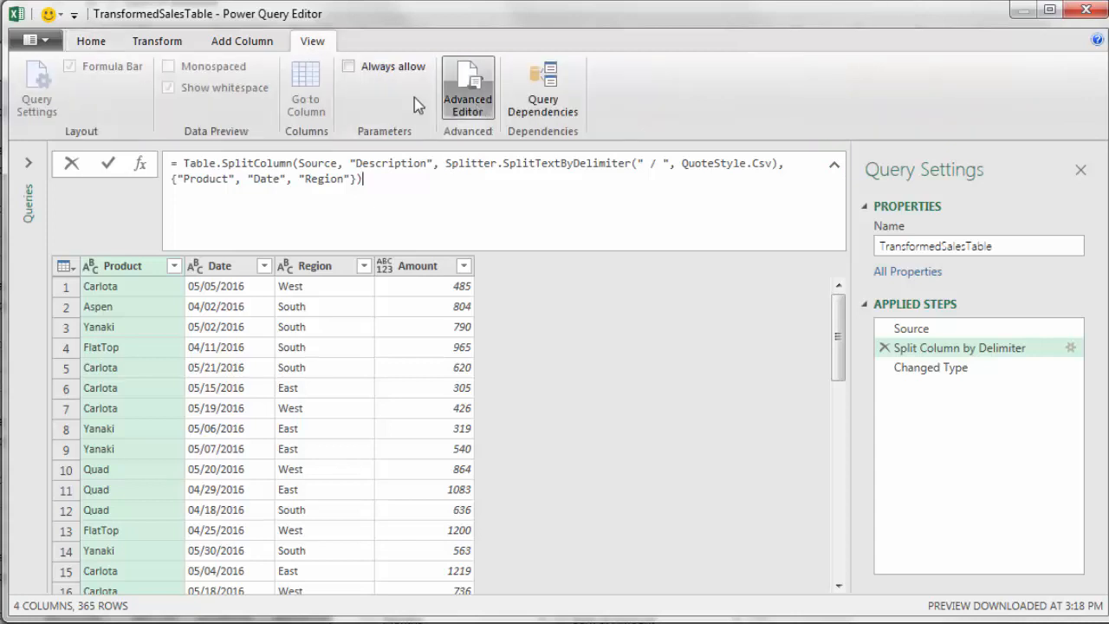
pyautogui.click(94, 43)
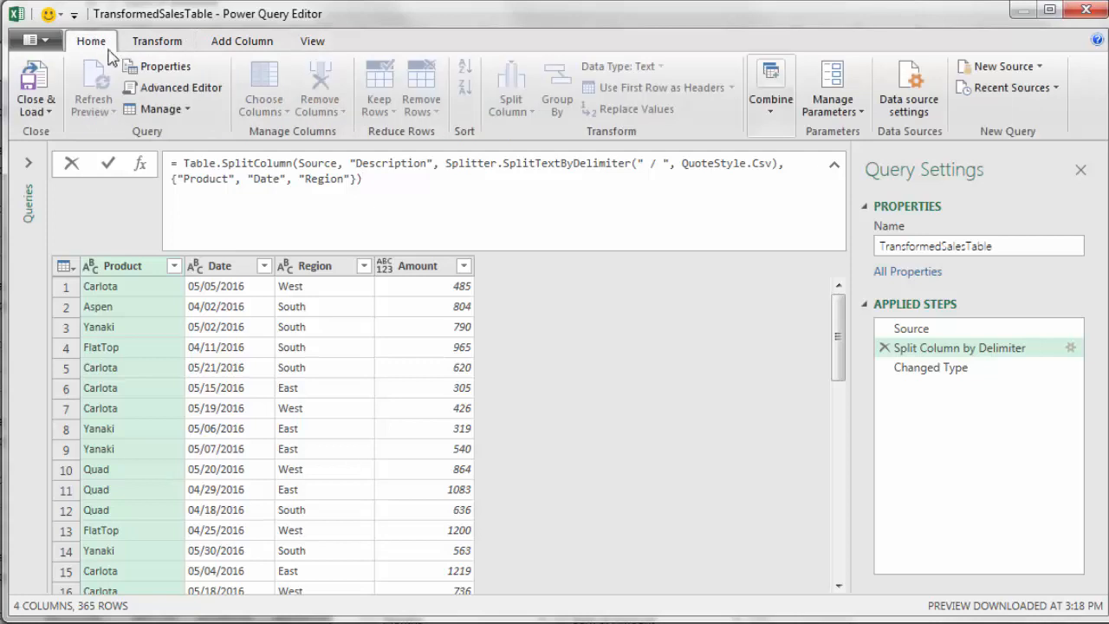
pyautogui.click(165, 87)
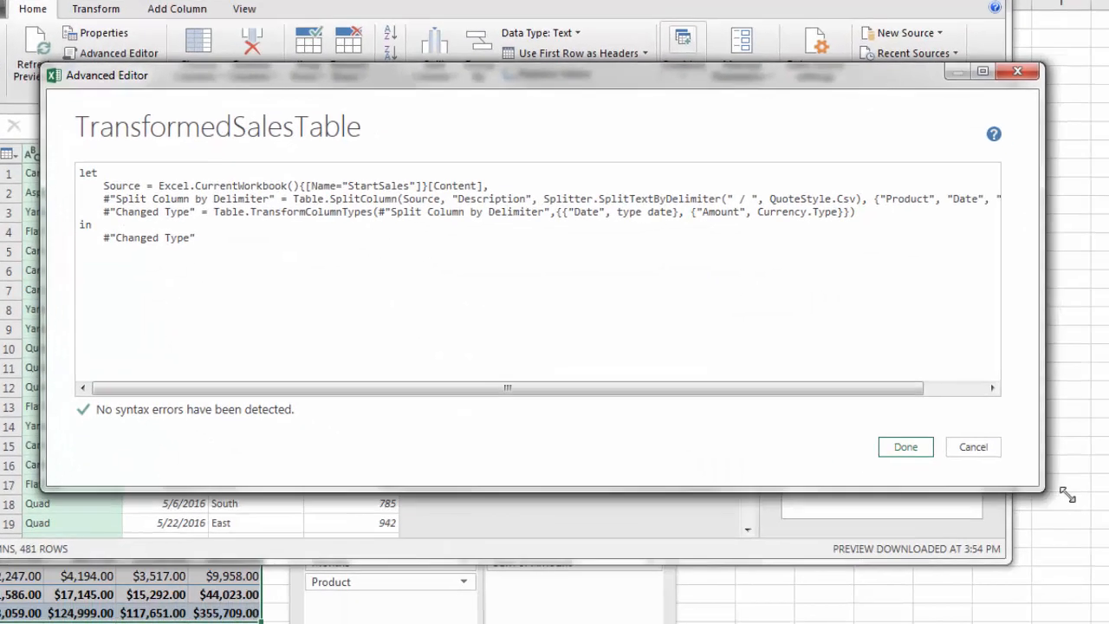
pyautogui.moveTo(1069, 490); pyautogui.dragTo(1107, 446)
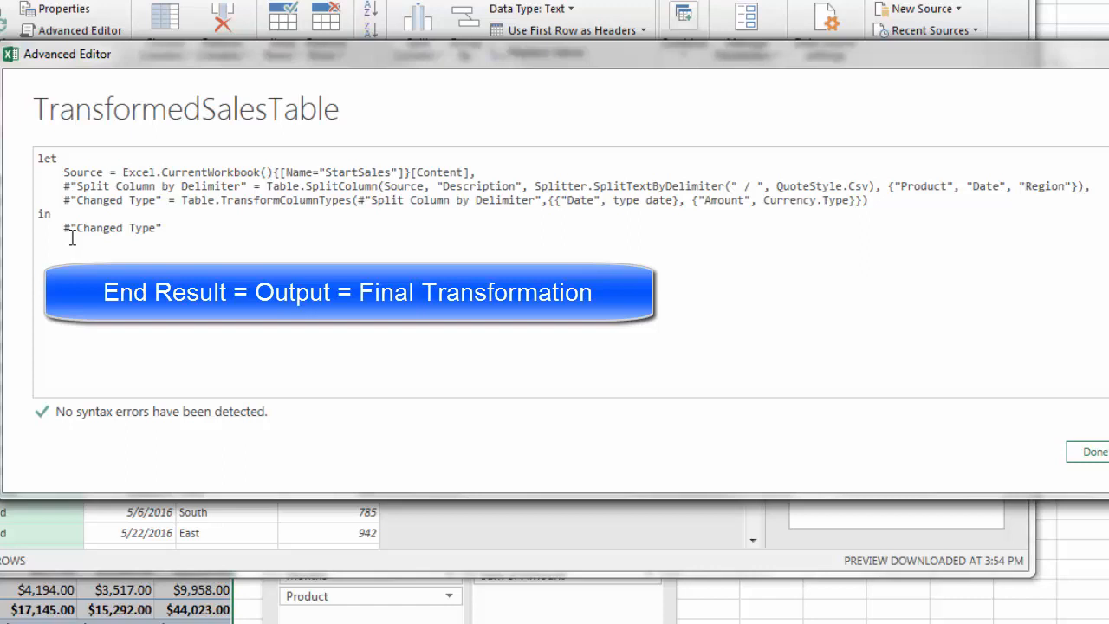
pyautogui.doubleClick(86, 174)
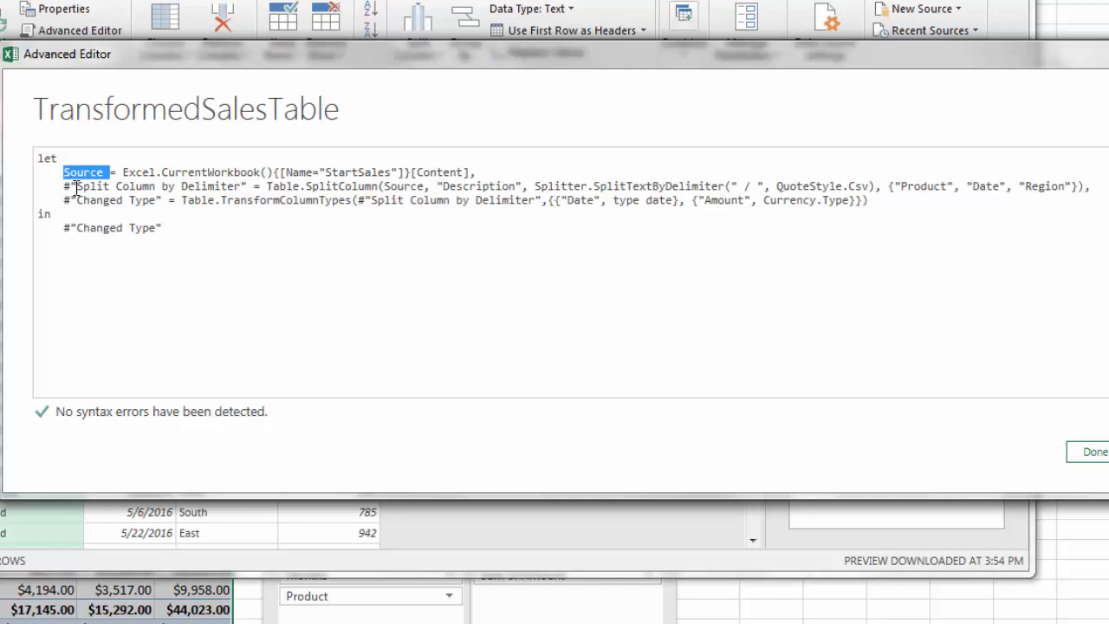
pyautogui.moveTo(64, 186); pyautogui.dragTo(253, 192)
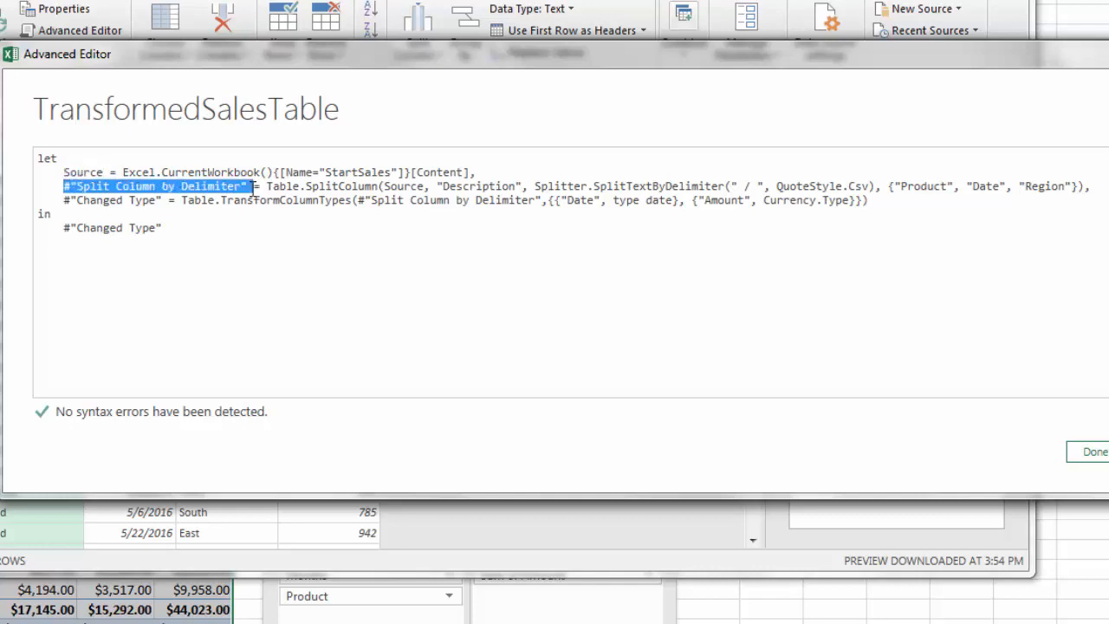
pyautogui.doubleClick(84, 174)
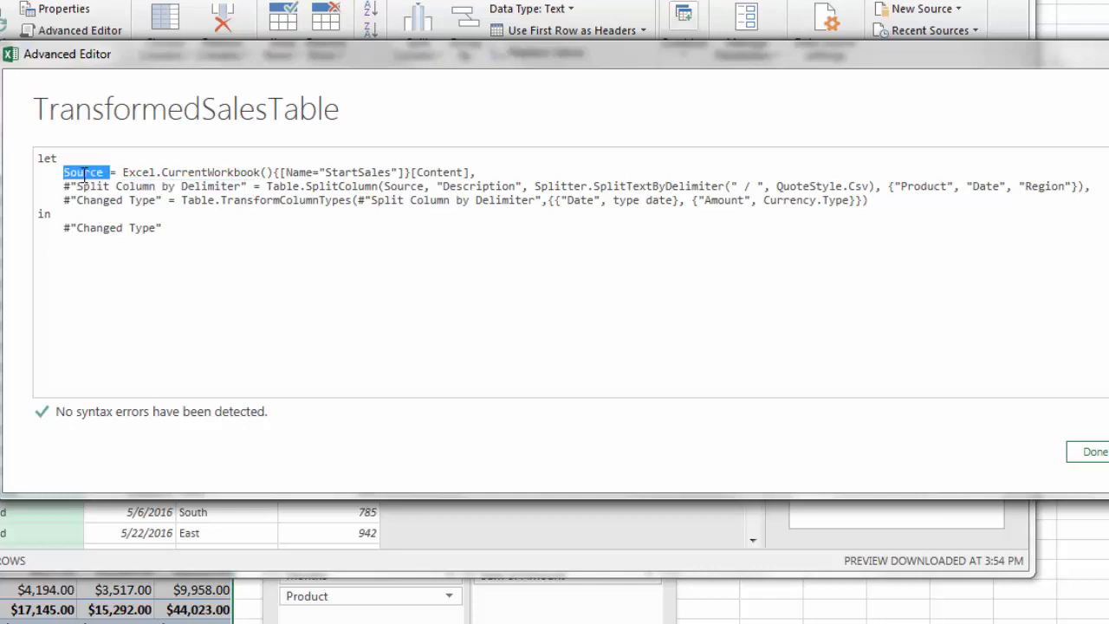
pyautogui.moveTo(64, 186); pyautogui.dragTo(249, 187)
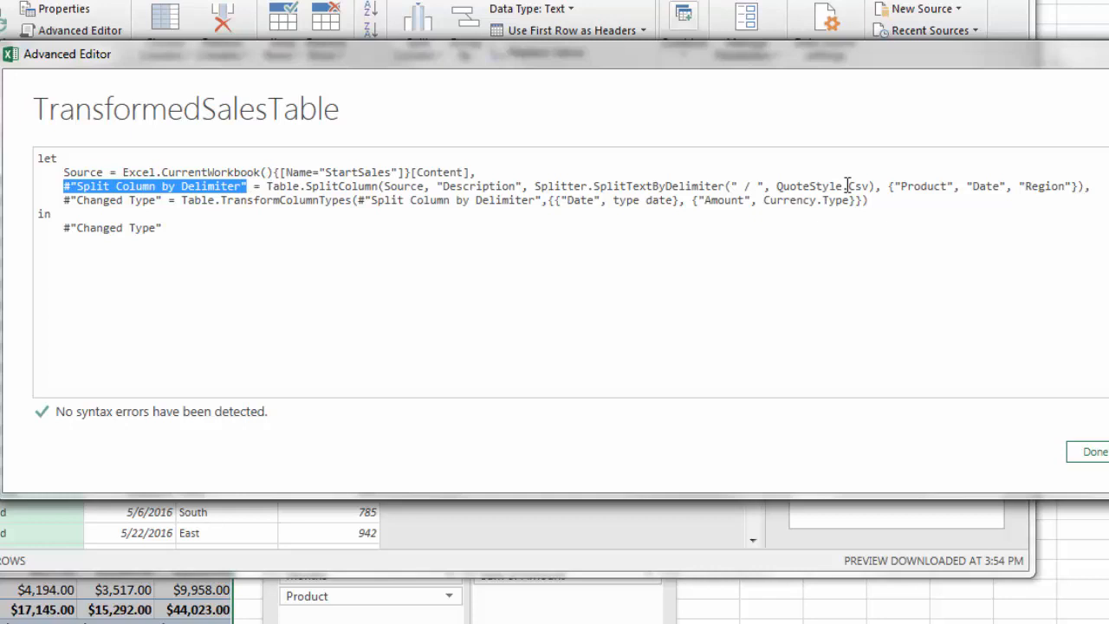
pyautogui.doubleClick(920, 192)
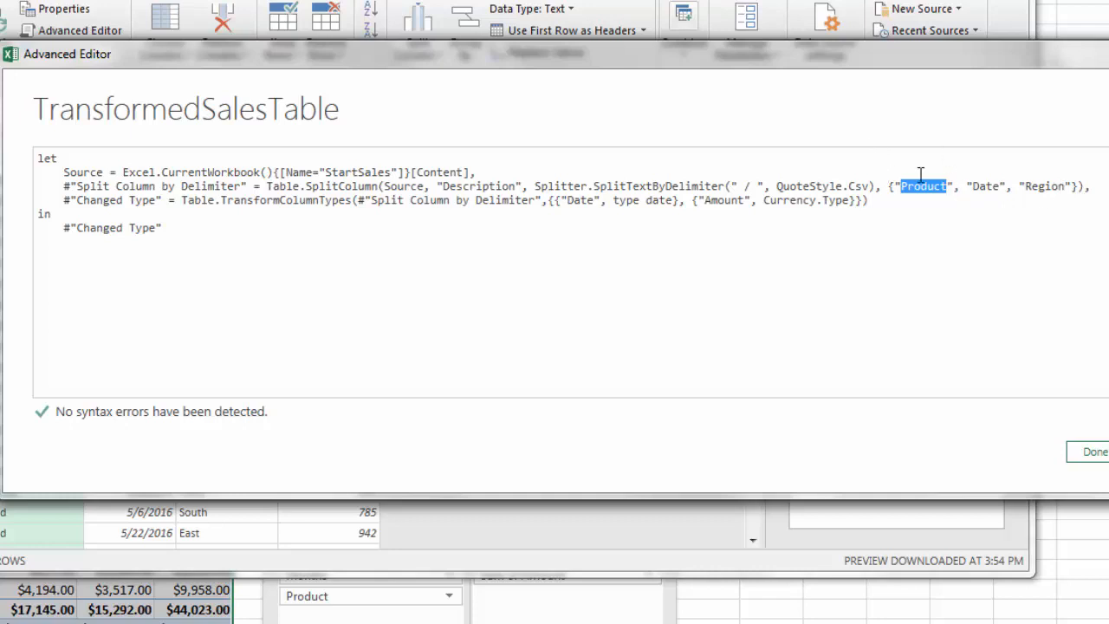
pyautogui.doubleClick(83, 172)
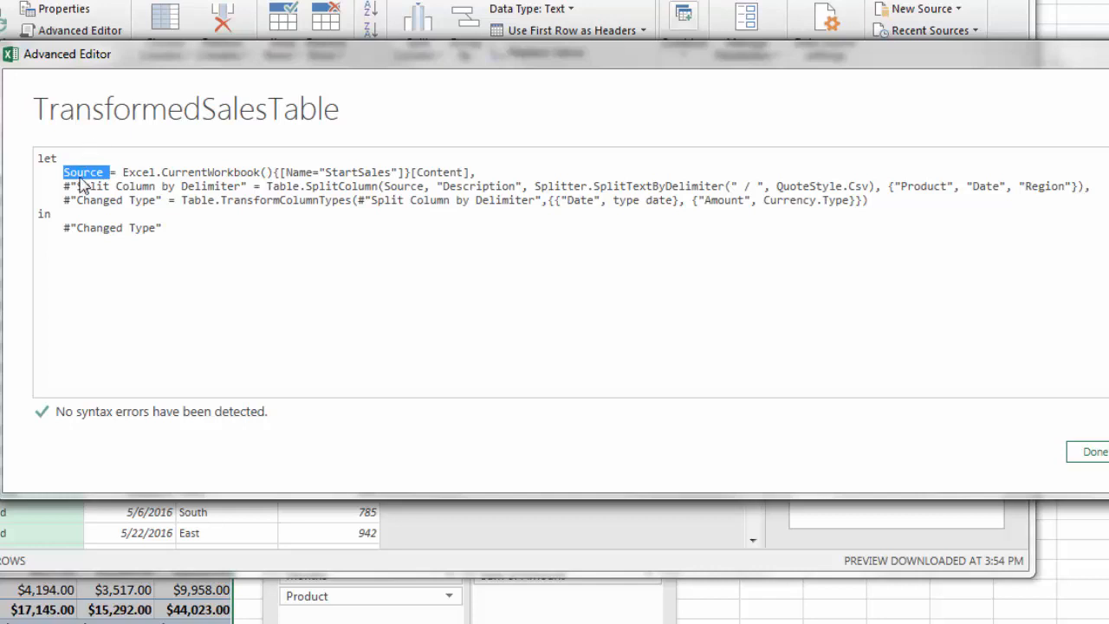
pyautogui.click(116, 171)
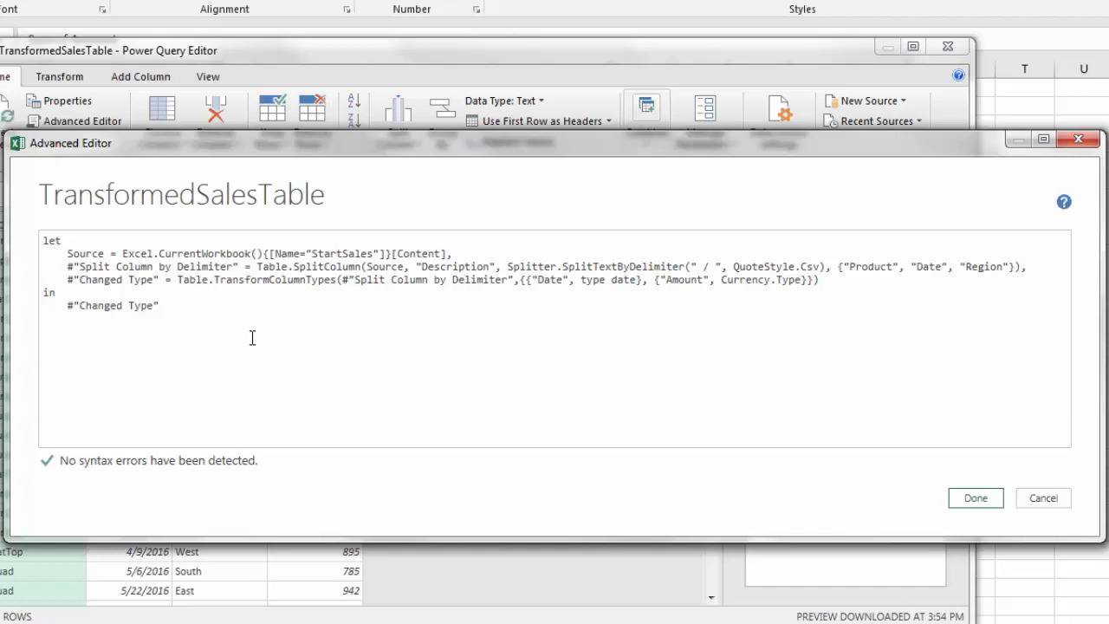
# Step: Examine how the code passes Source and Split Column by Delimiter into the following steps, and close both editors without changing anything
pyautogui.doubleClick(382, 268)
pyautogui.moveTo(356, 282); pyautogui.dragTo(482, 283)
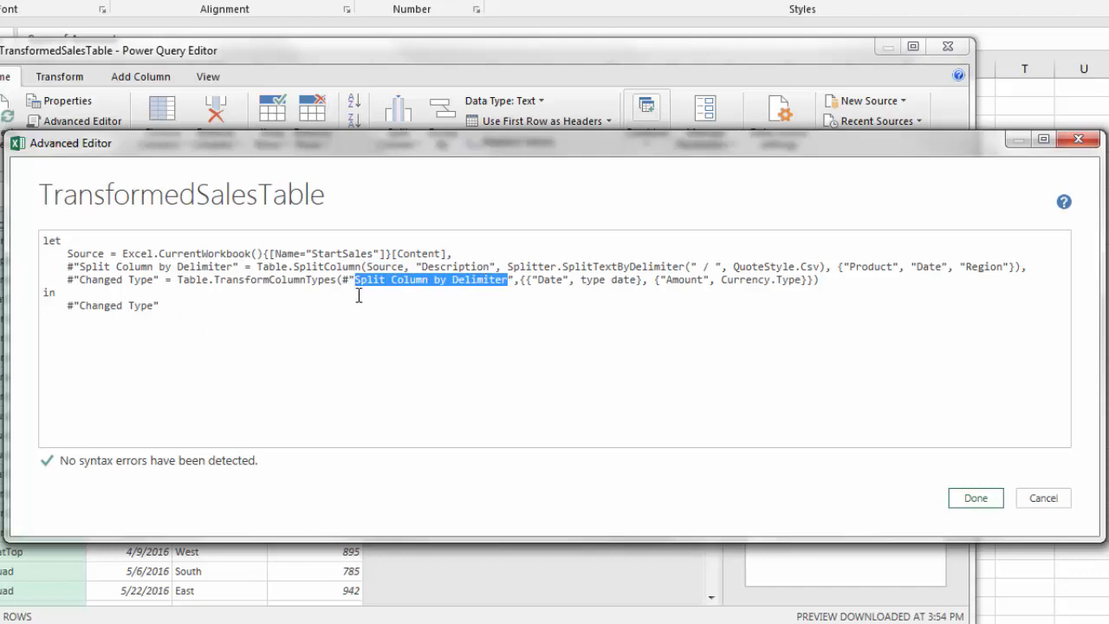
pyautogui.click(1039, 495)
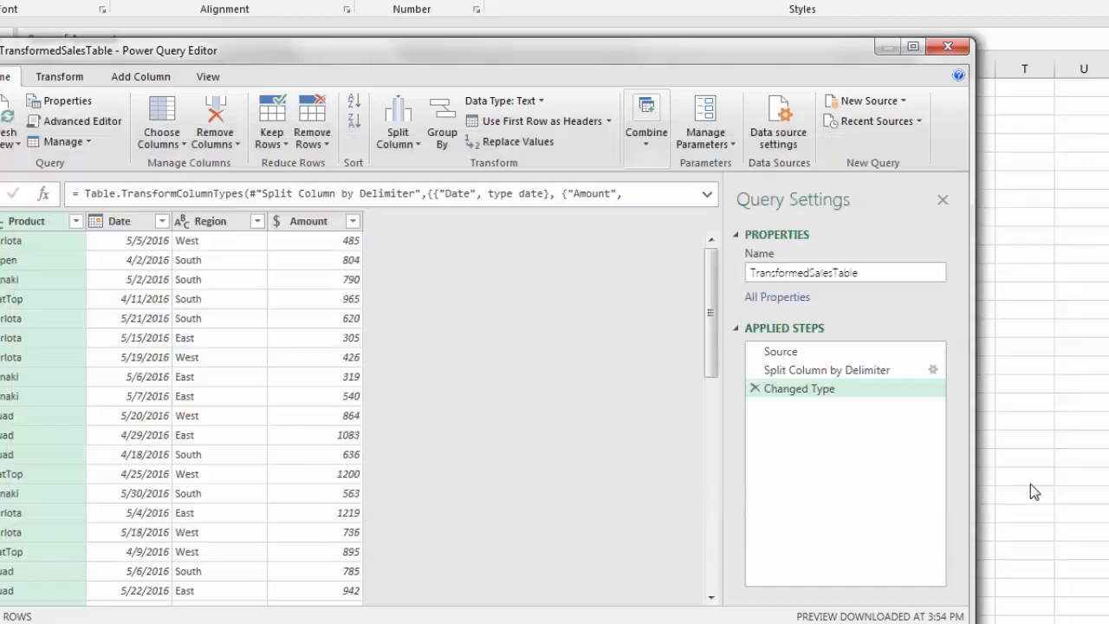
pyautogui.click(950, 47)
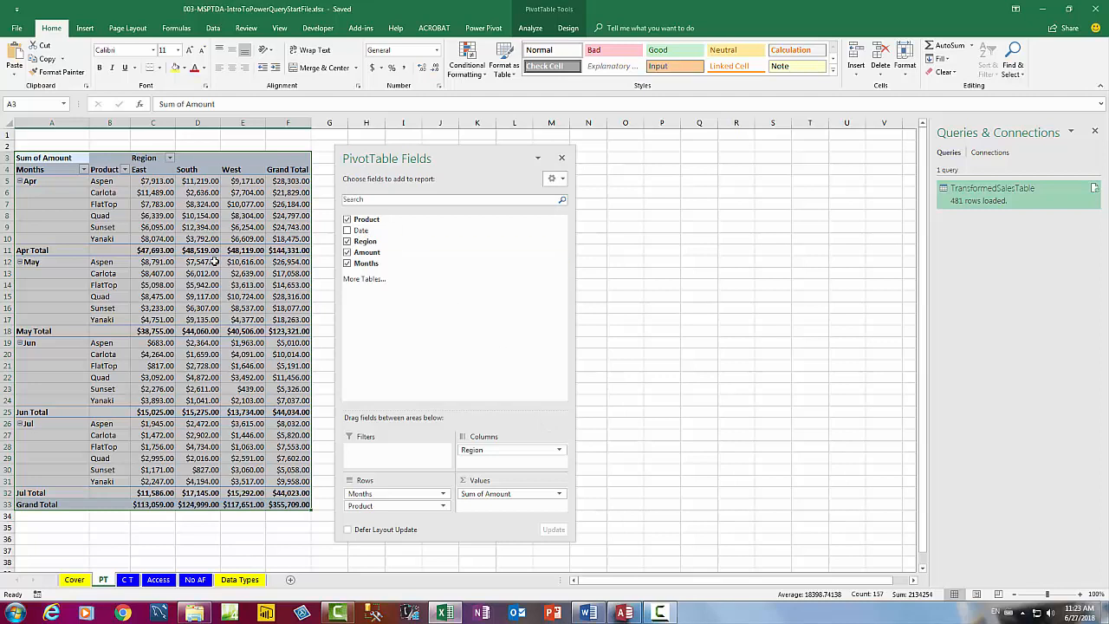
# Step: Go to the Access sheet with the Example #2 instructions and show the data import commands
pyautogui.moveTo(213, 258)
pyautogui.click(160, 579)
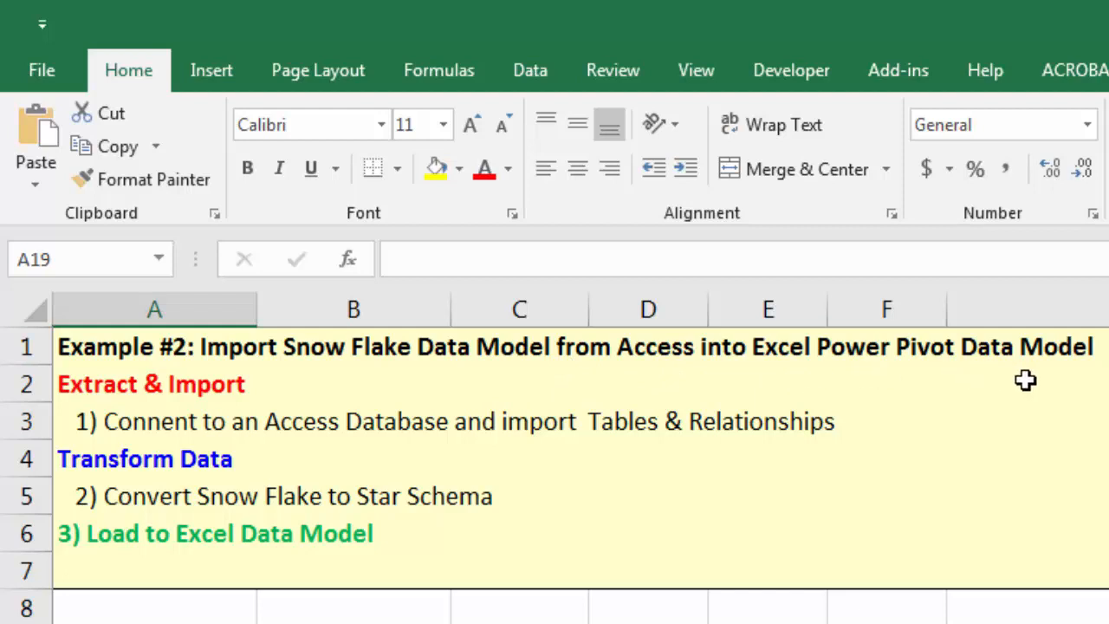
pyautogui.click(530, 72)
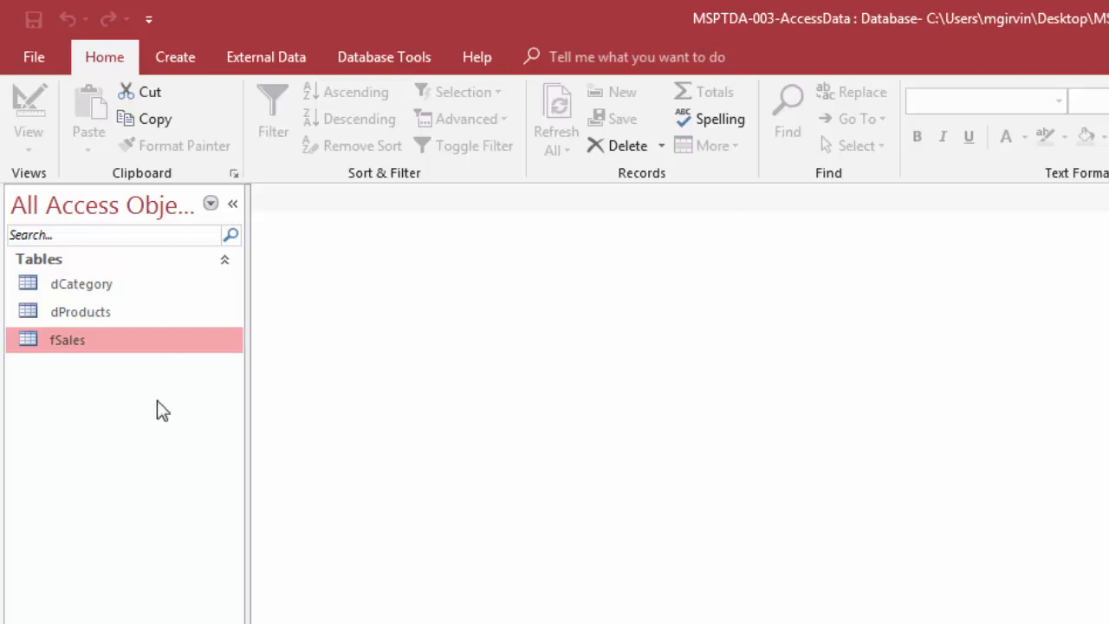
# Step: In the MSPTDA-003-AccessData database in Access, view the fSales, dProducts and dCategory tables and the relationships between them
pyautogui.doubleClick(86, 347)
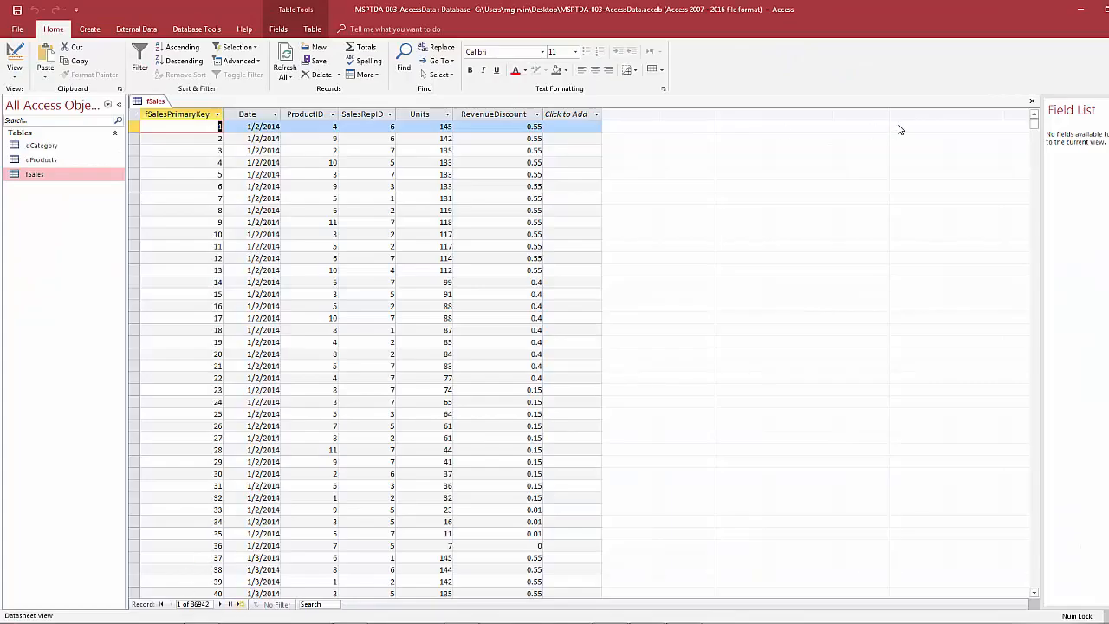
pyautogui.click(1031, 102)
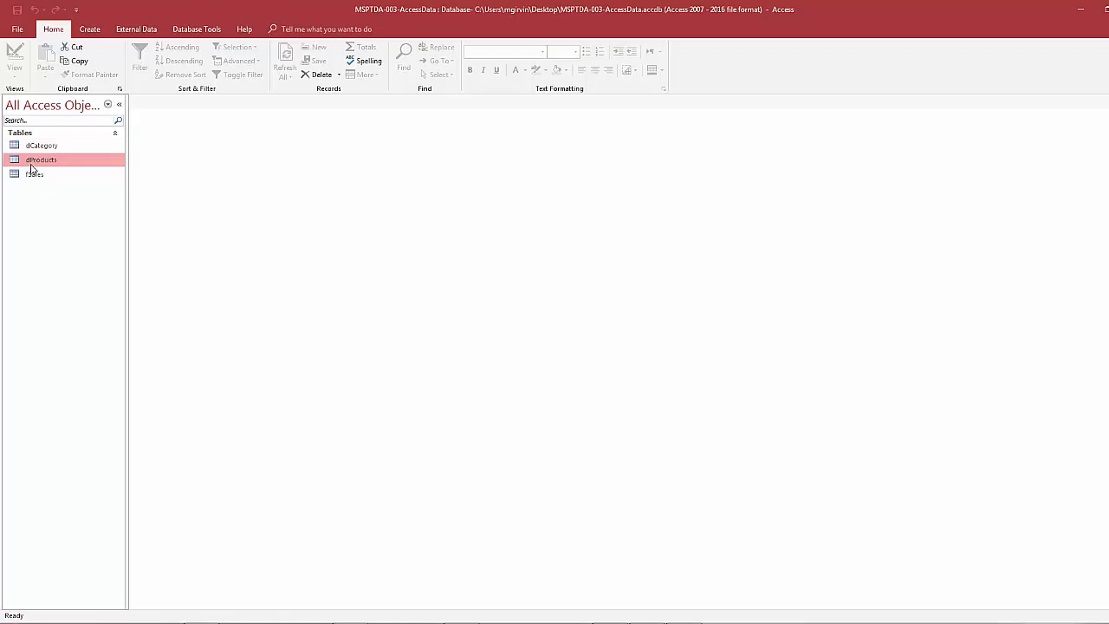
pyautogui.doubleClick(35, 161)
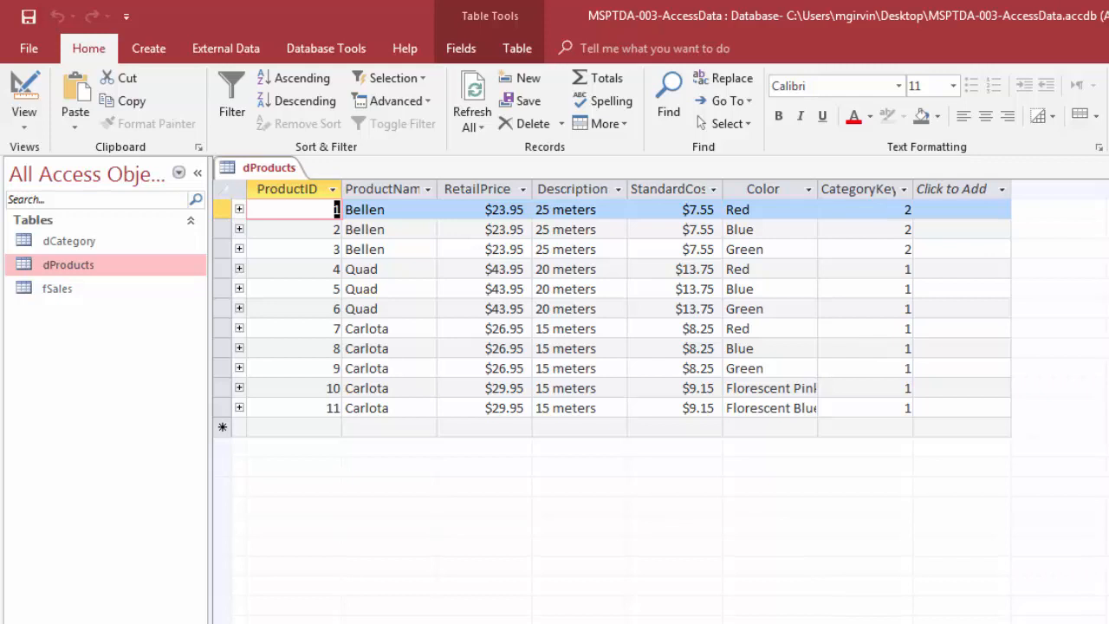
pyautogui.hotkey('ctrl', 'w')
pyautogui.doubleClick(69, 242)
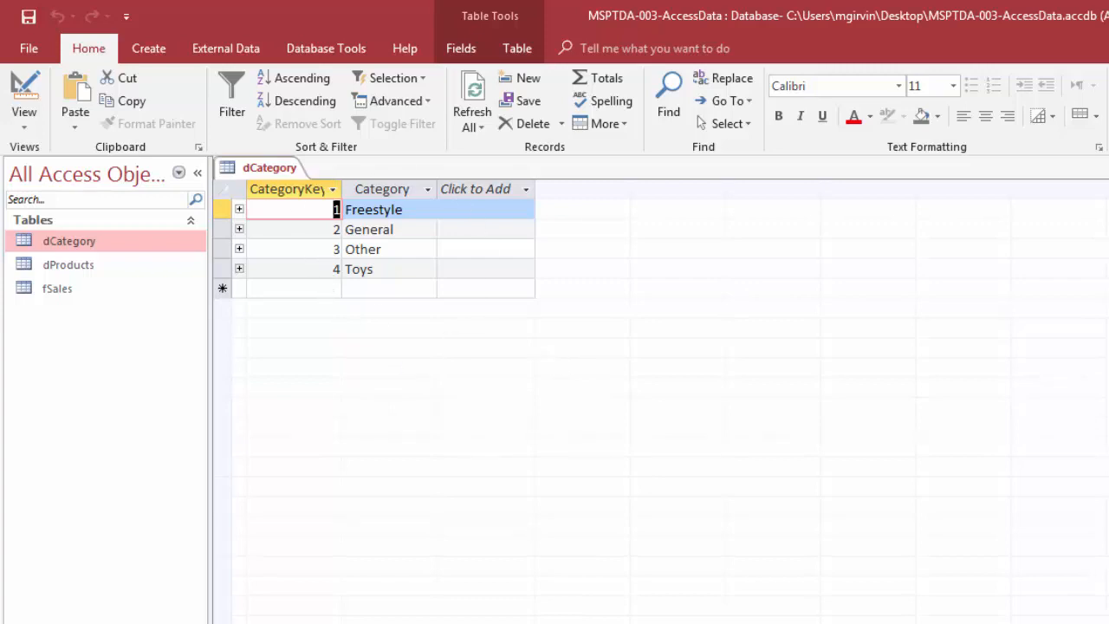
pyautogui.hotkey('ctrl', 'w')
pyautogui.click(310, 52)
pyautogui.click(216, 111)
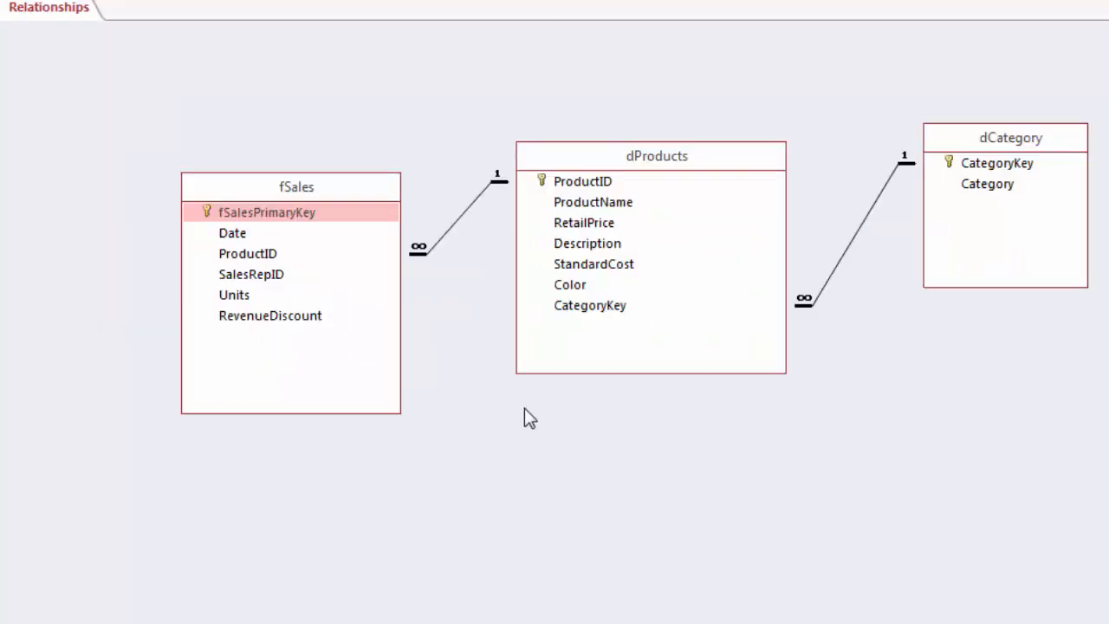
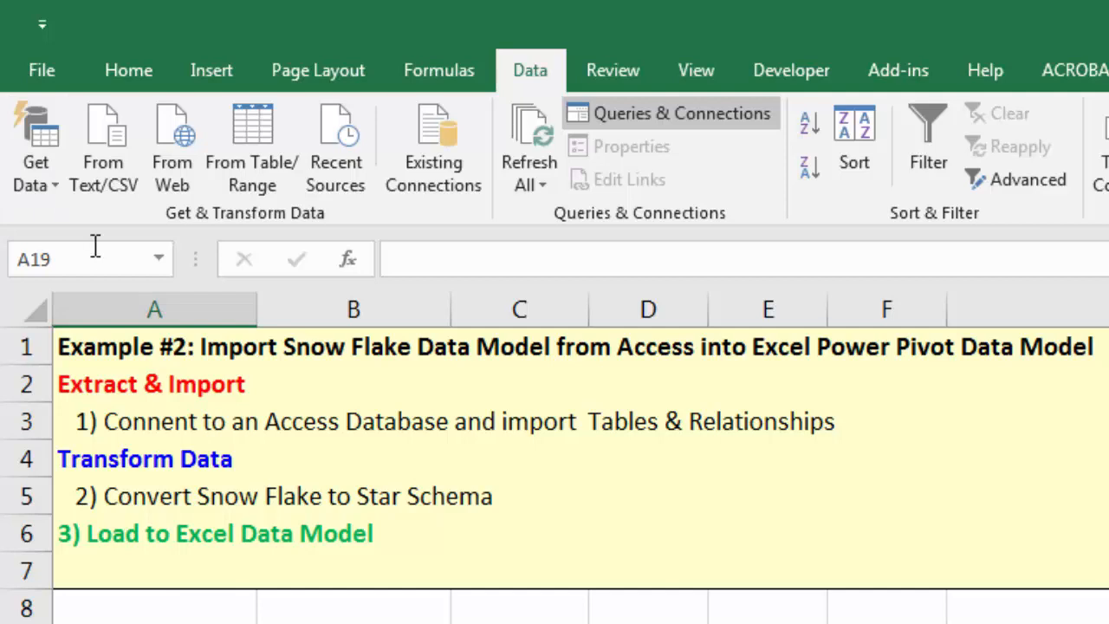
# Step: Back in Excel, look through the data source categories that Get Data offers, including files, databases, online services and other sources
pyautogui.click(56, 187)
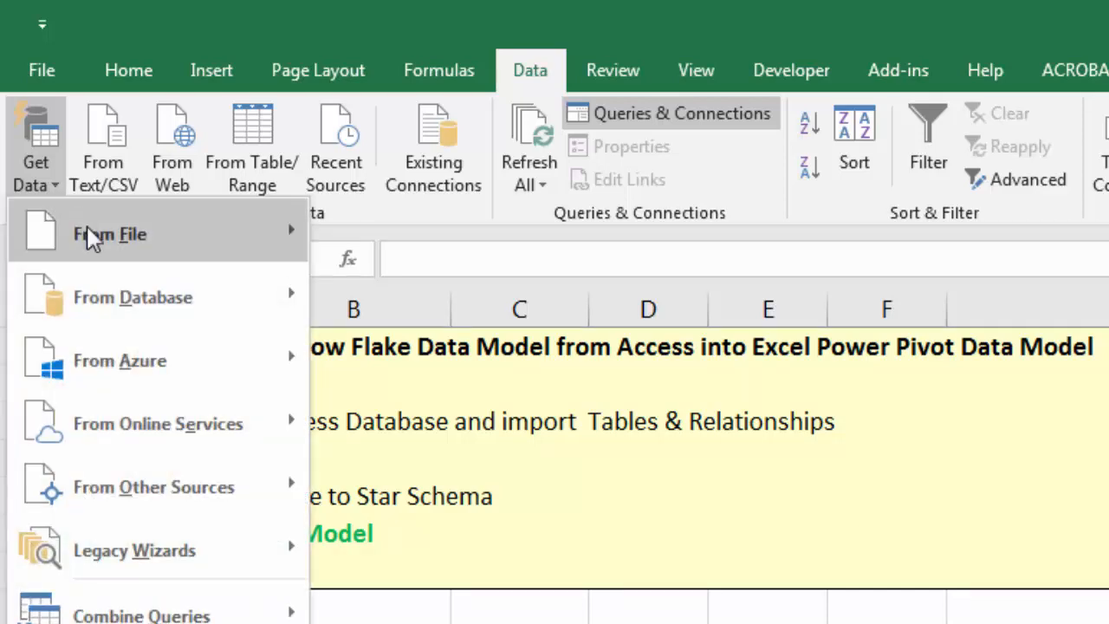
pyautogui.moveTo(93, 238)
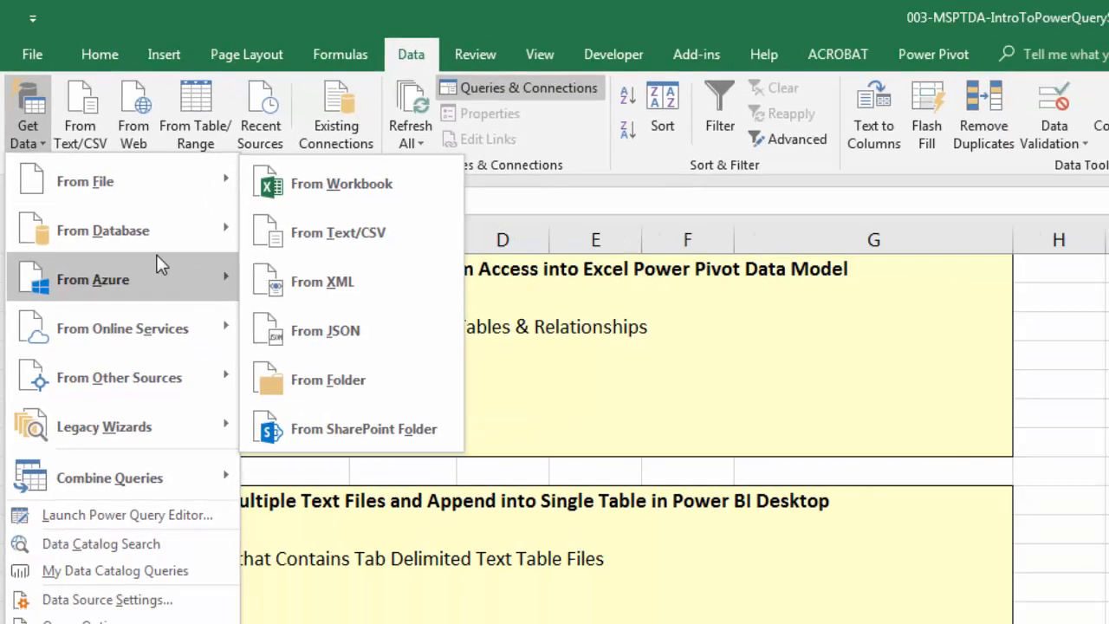
pyautogui.moveTo(174, 297)
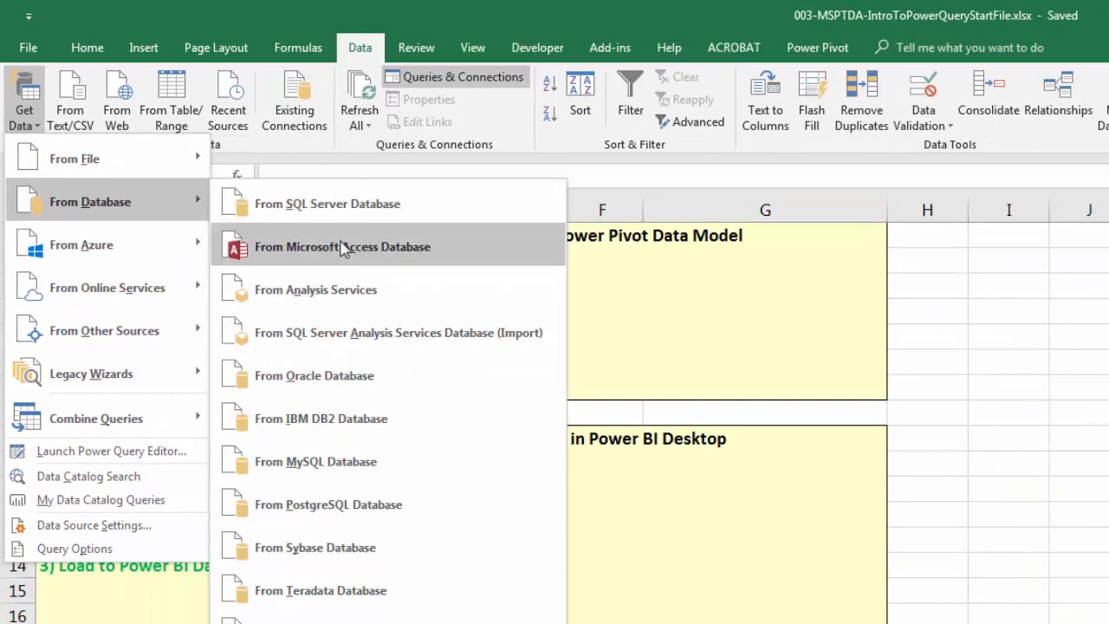
pyautogui.moveTo(73, 251)
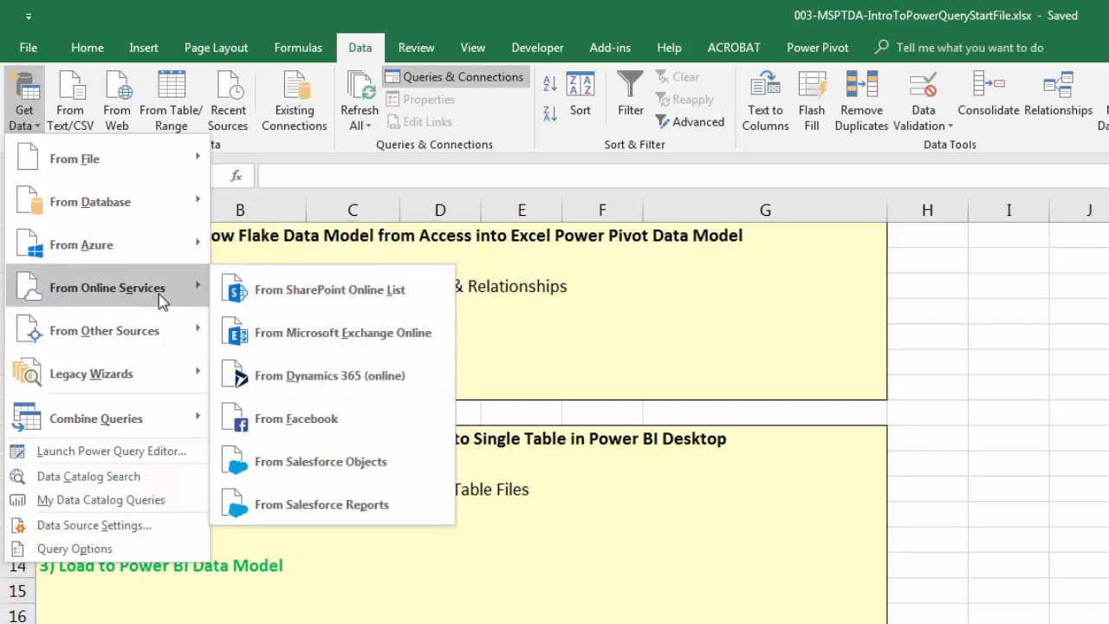
pyautogui.moveTo(165, 348)
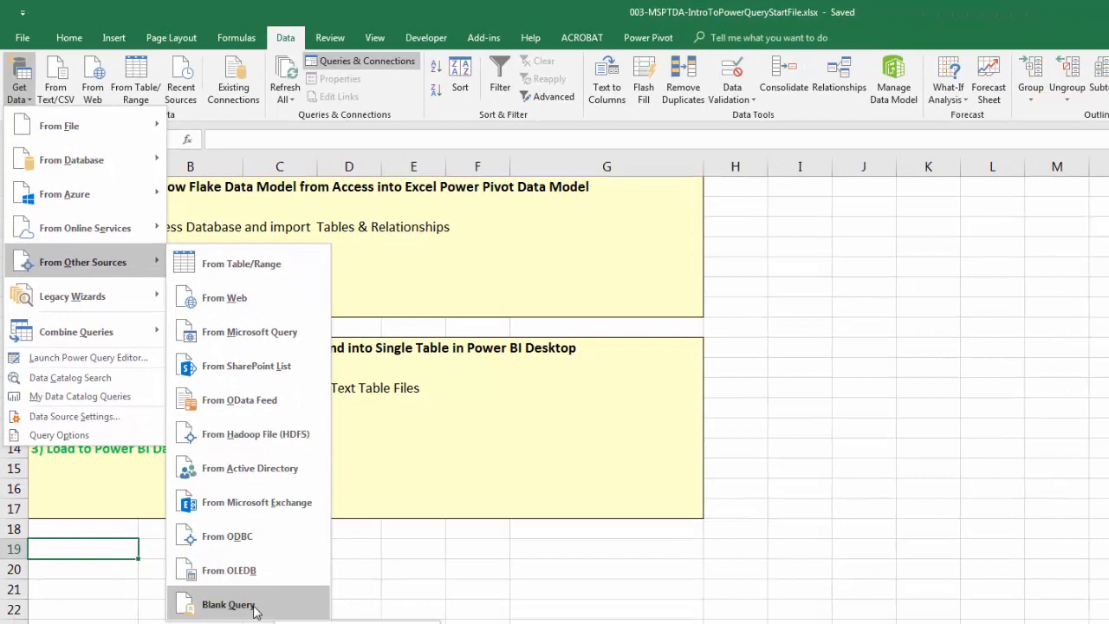
pyautogui.moveTo(121, 299)
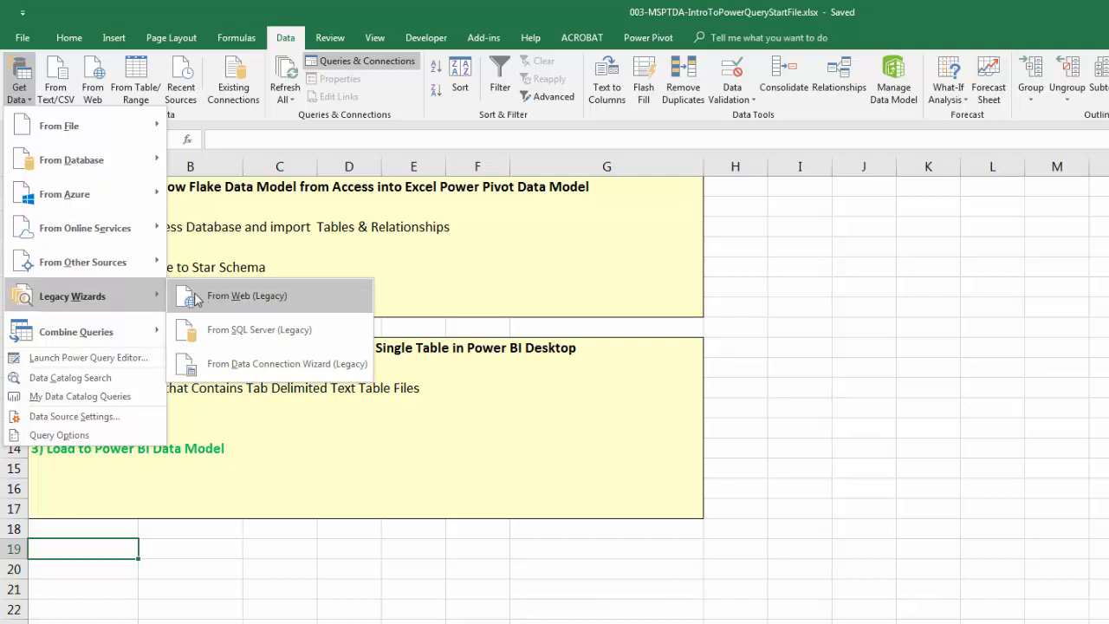
# Step: Import data from the Microsoft Access database MSPTDA-003-AccessData.accdb on the Desktop
pyautogui.moveTo(131, 336)
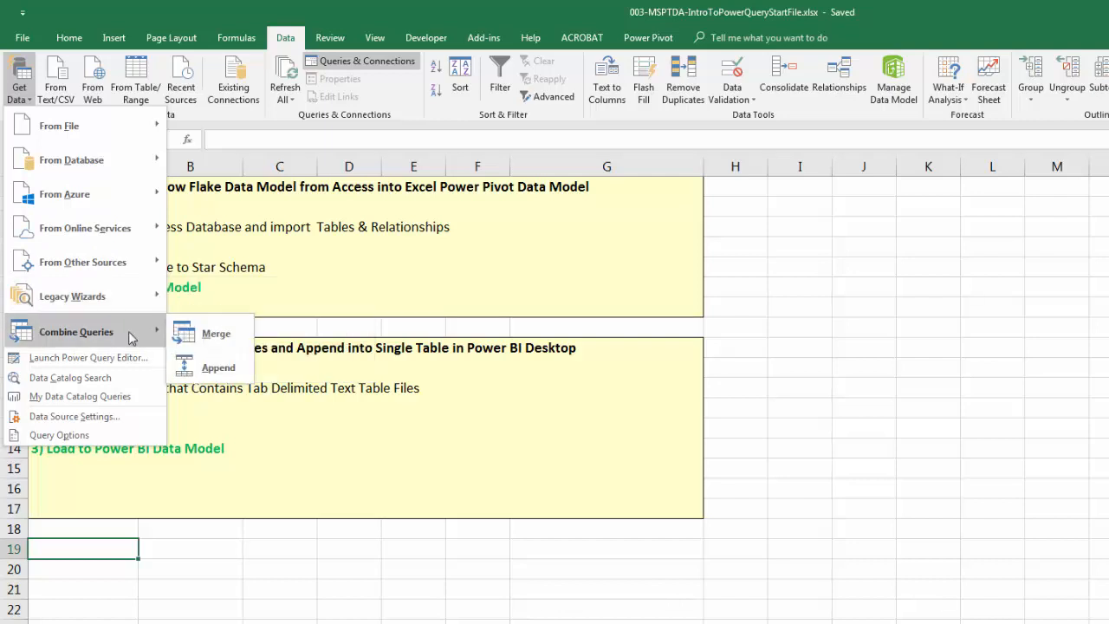
pyautogui.moveTo(95, 169)
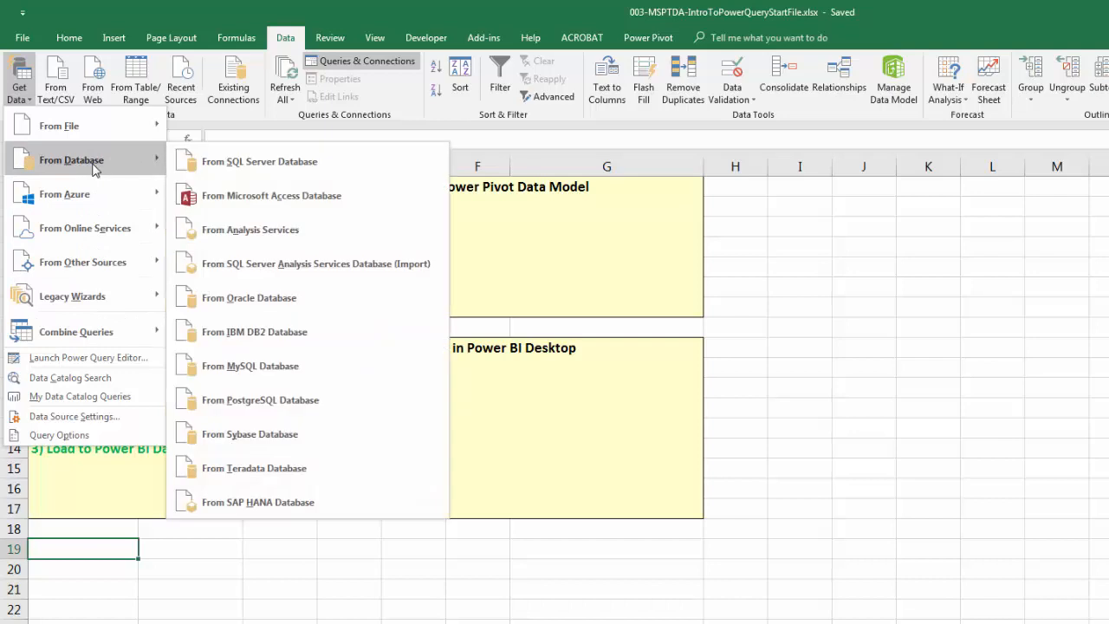
pyautogui.click(279, 208)
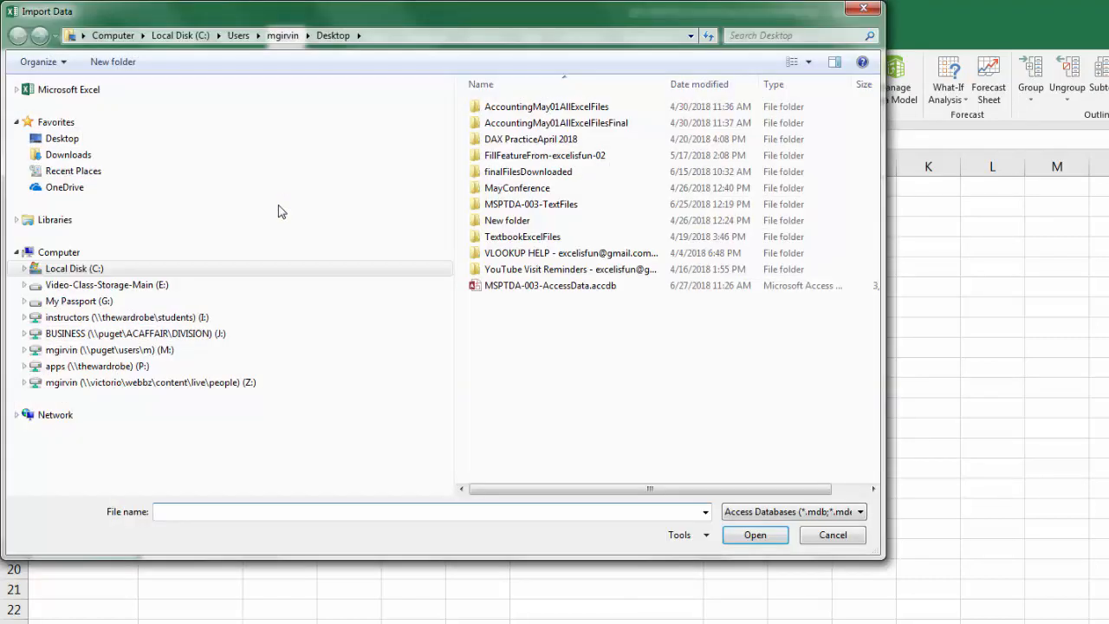
pyautogui.click(76, 143)
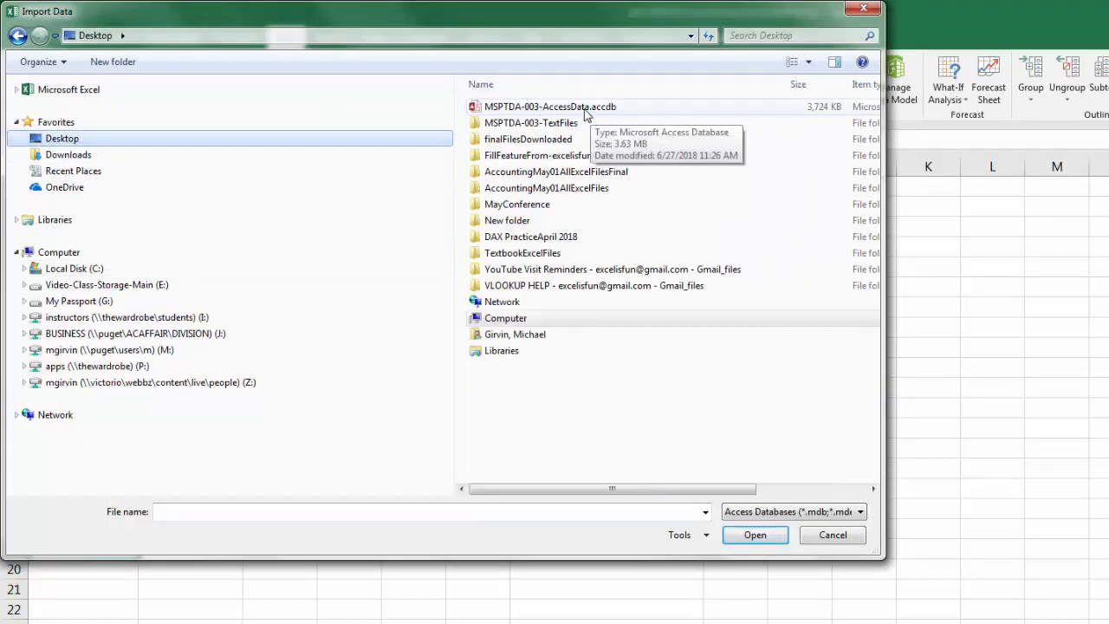
pyautogui.doubleClick(576, 110)
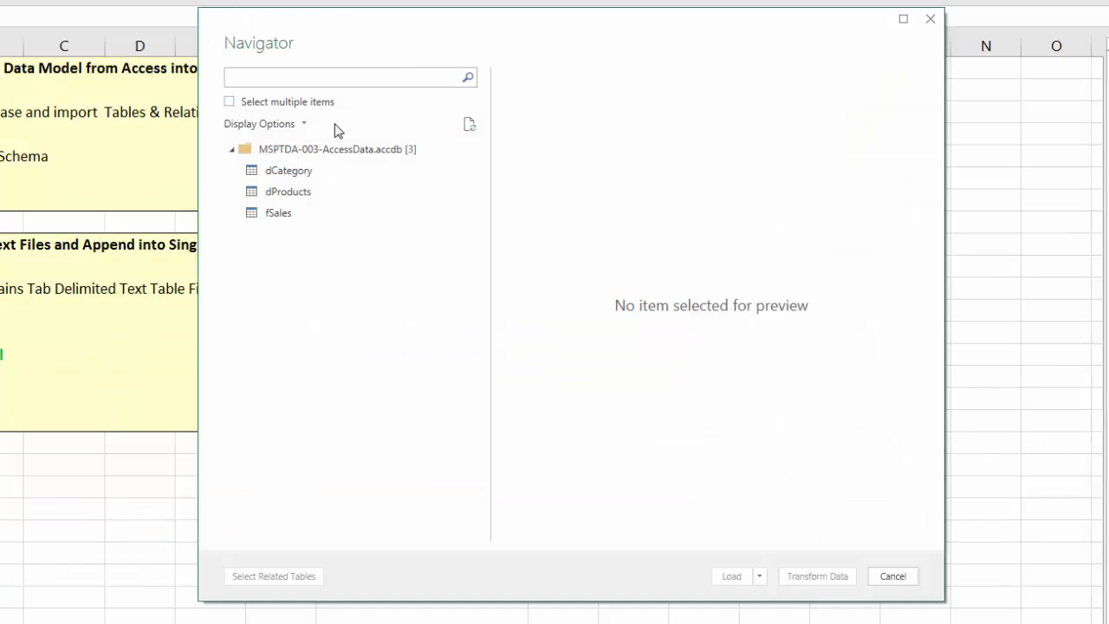
# Step: Select the dCategory, dProducts and fSales tables together and open them for transformation in the Power Query Editor
pyautogui.click(229, 102)
pyautogui.click(251, 170)
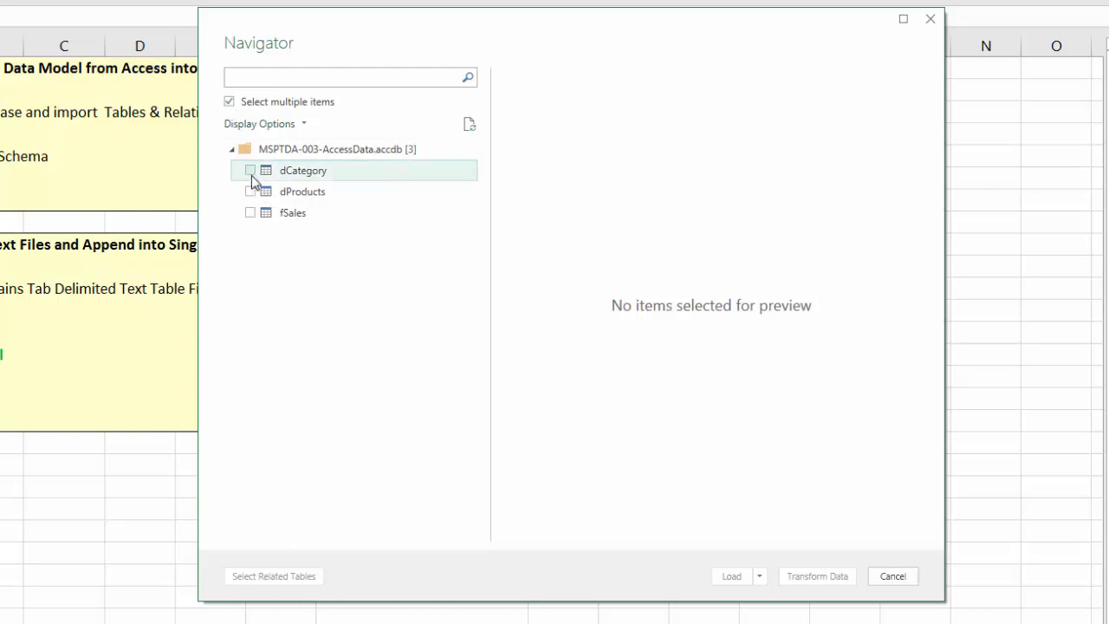
pyautogui.click(250, 191)
pyautogui.click(251, 170)
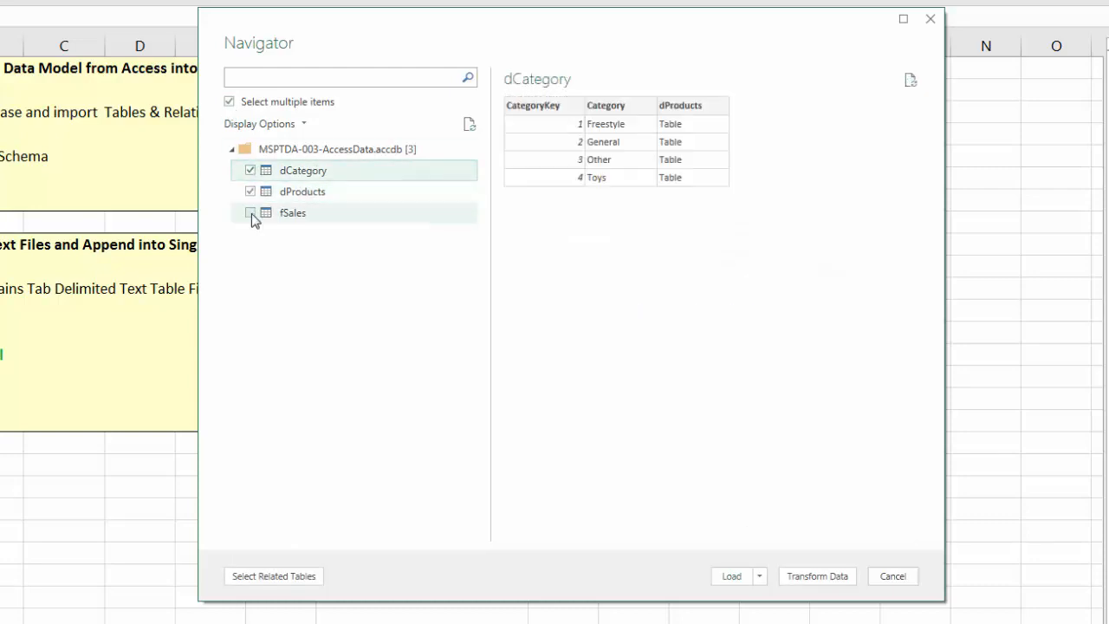
pyautogui.click(250, 212)
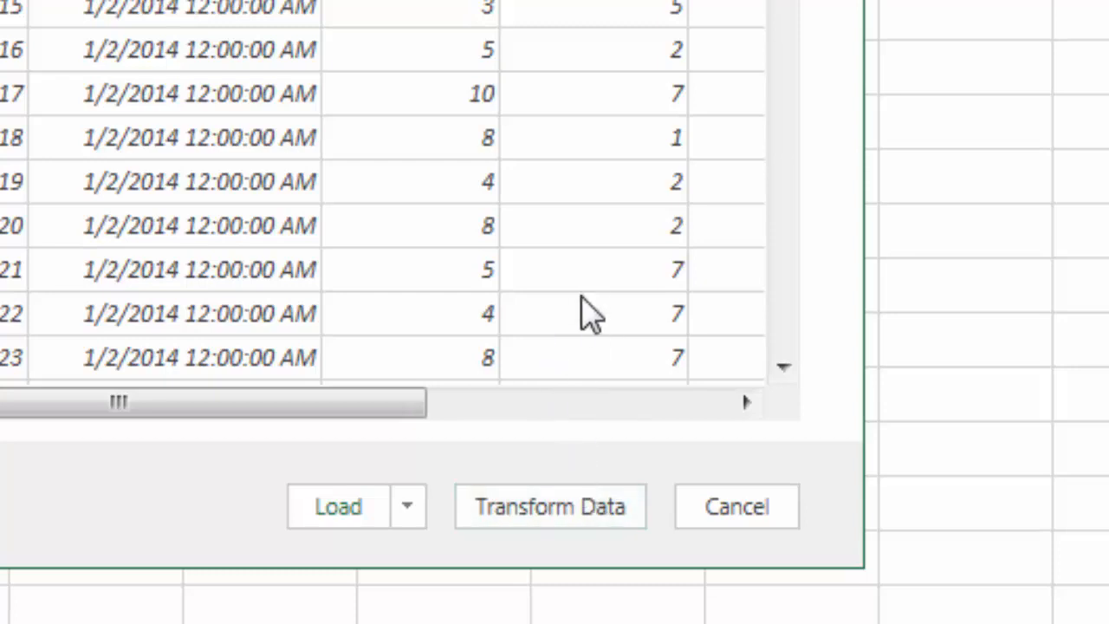
pyautogui.click(548, 510)
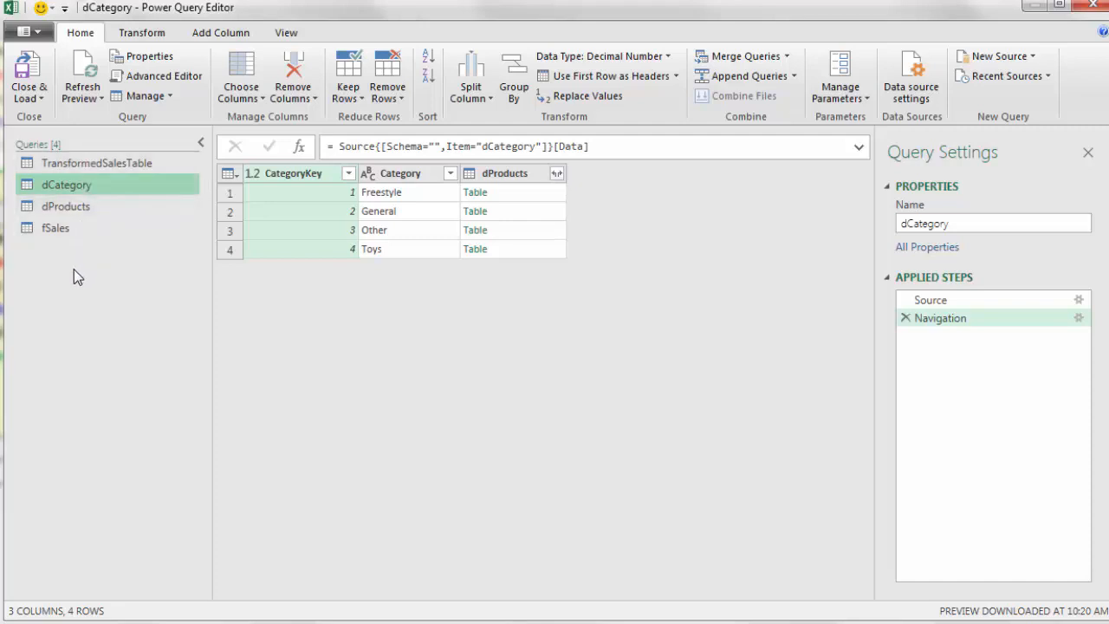
# Step: Look through the TransformedSalesTable, dCategory and dProducts queries, then open fSales and narrow both side panes to widen its preview
pyautogui.click(79, 167)
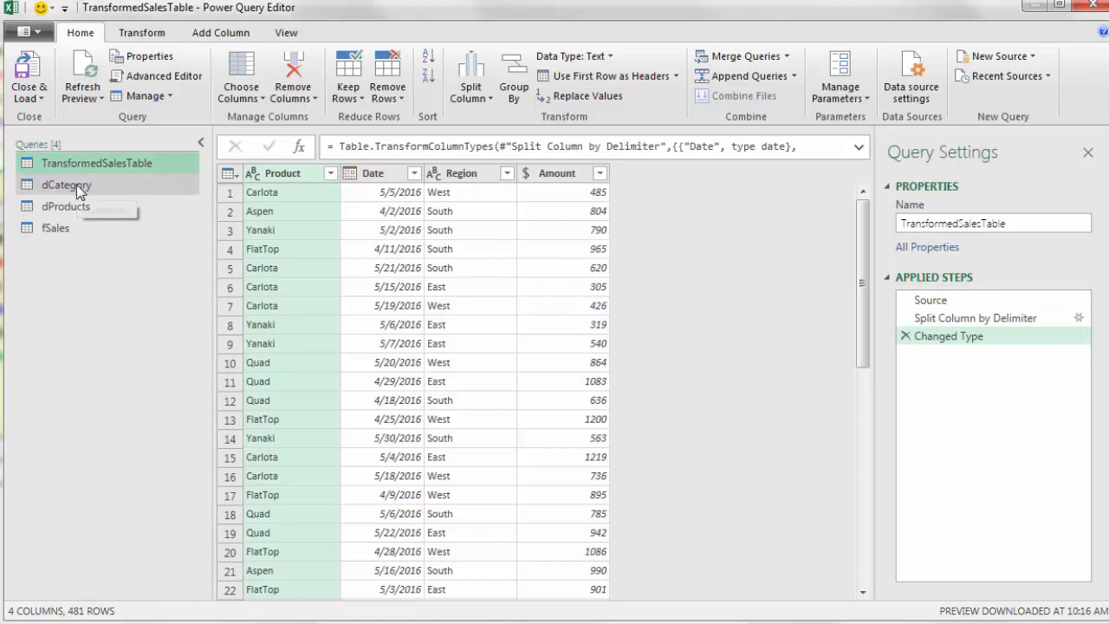
pyautogui.click(76, 185)
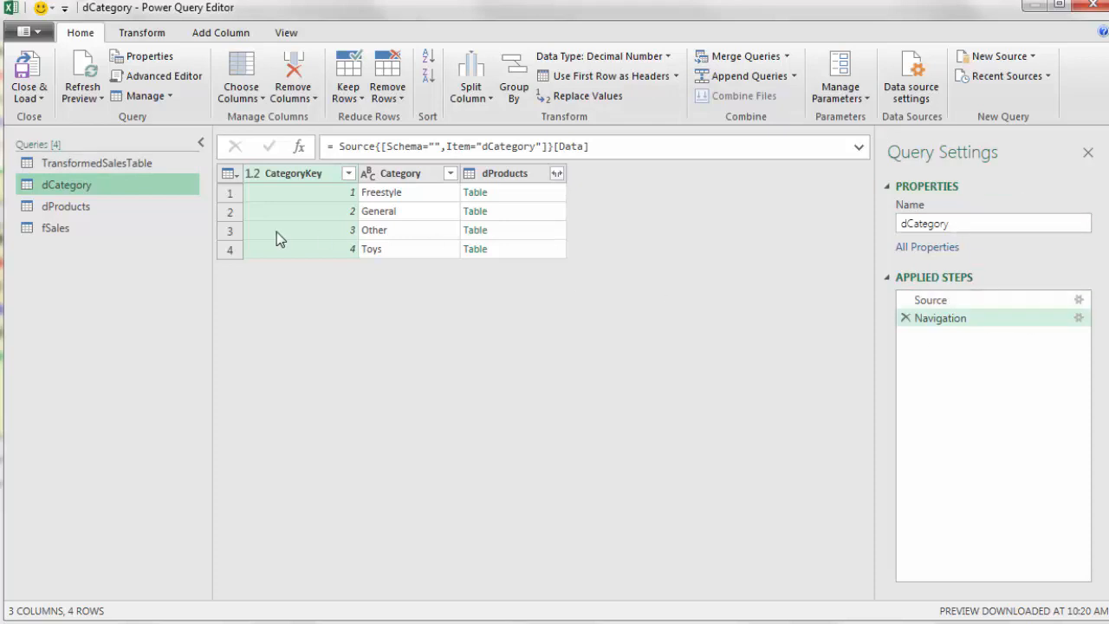
pyautogui.click(52, 213)
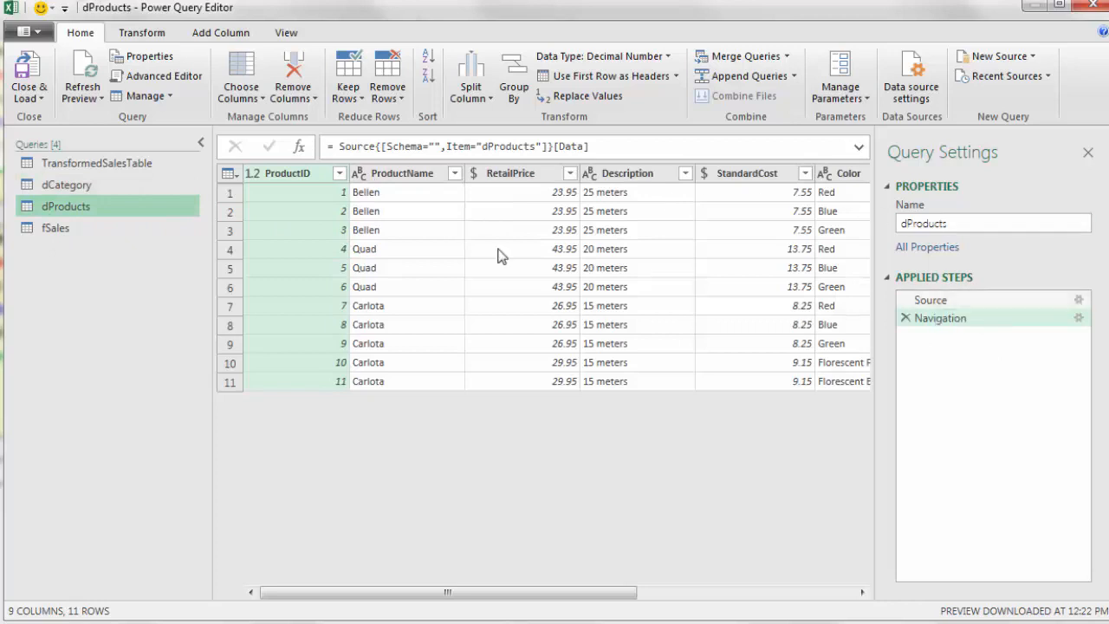
pyautogui.click(51, 236)
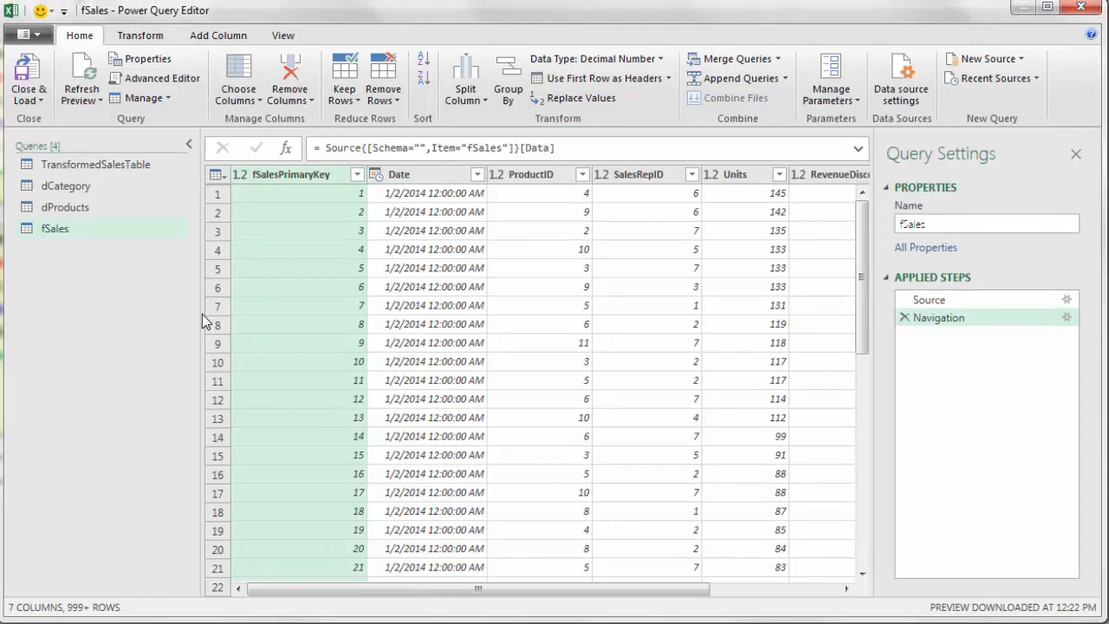
pyautogui.moveTo(200, 313); pyautogui.dragTo(156, 309)
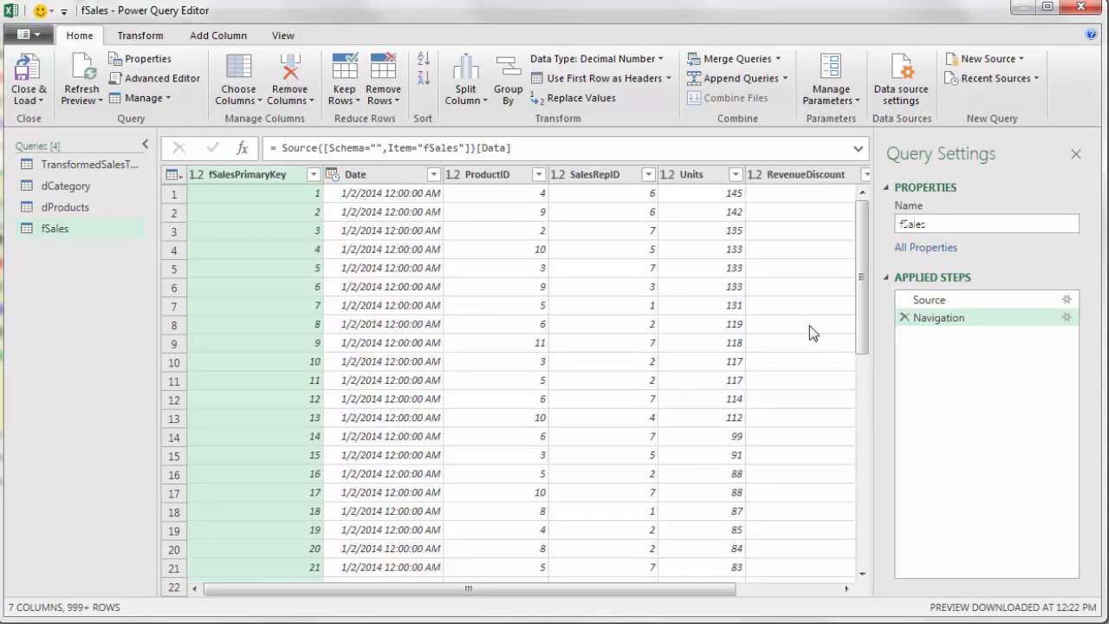
pyautogui.moveTo(873, 389); pyautogui.dragTo(933, 390)
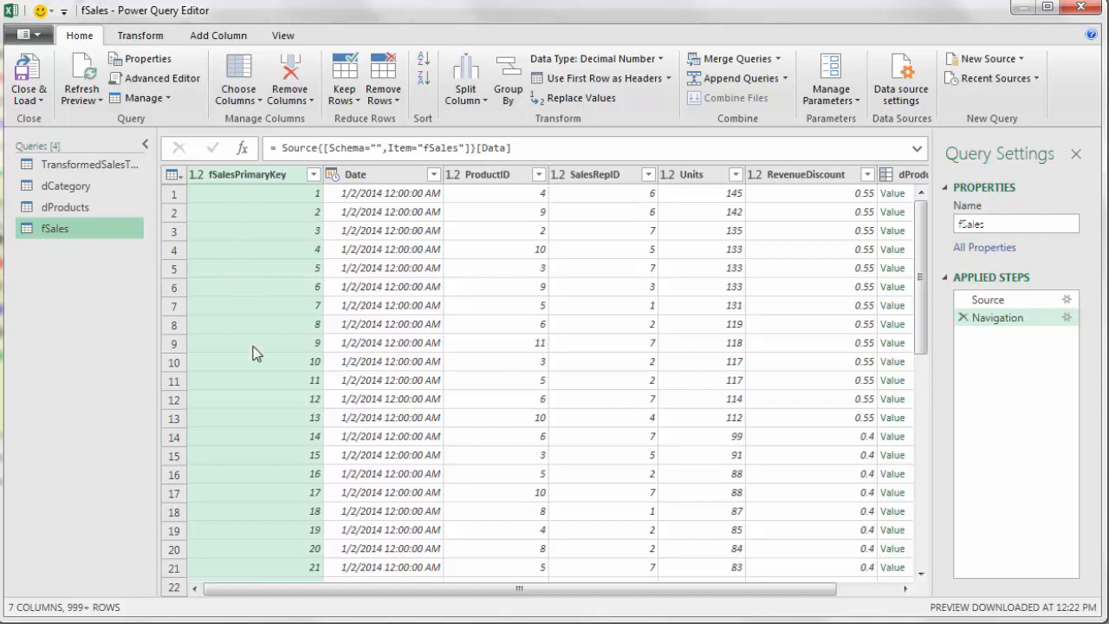
# Step: Remove the fSalesPrimaryKey column from fSales and set the Date column's data type to Date
pyautogui.rightClick(221, 180)
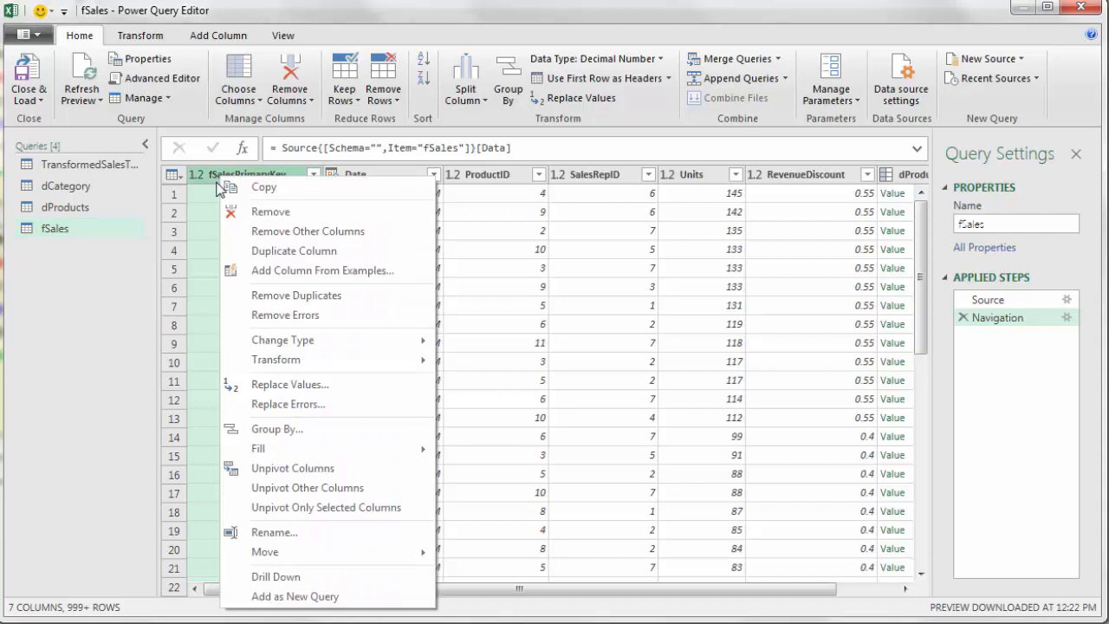
pyautogui.click(263, 214)
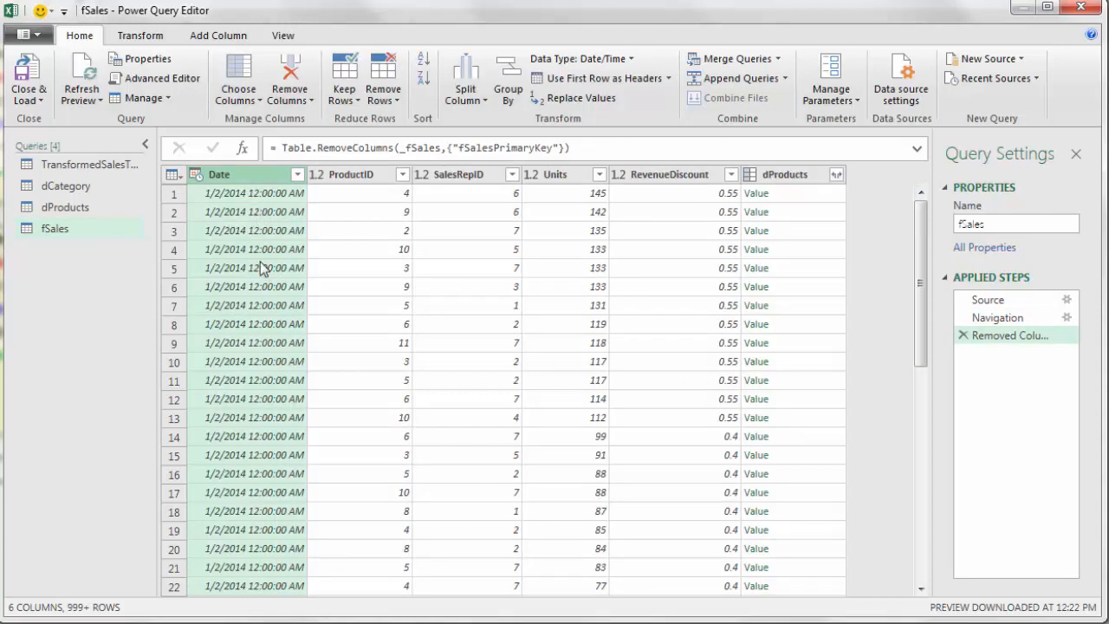
pyautogui.click(196, 175)
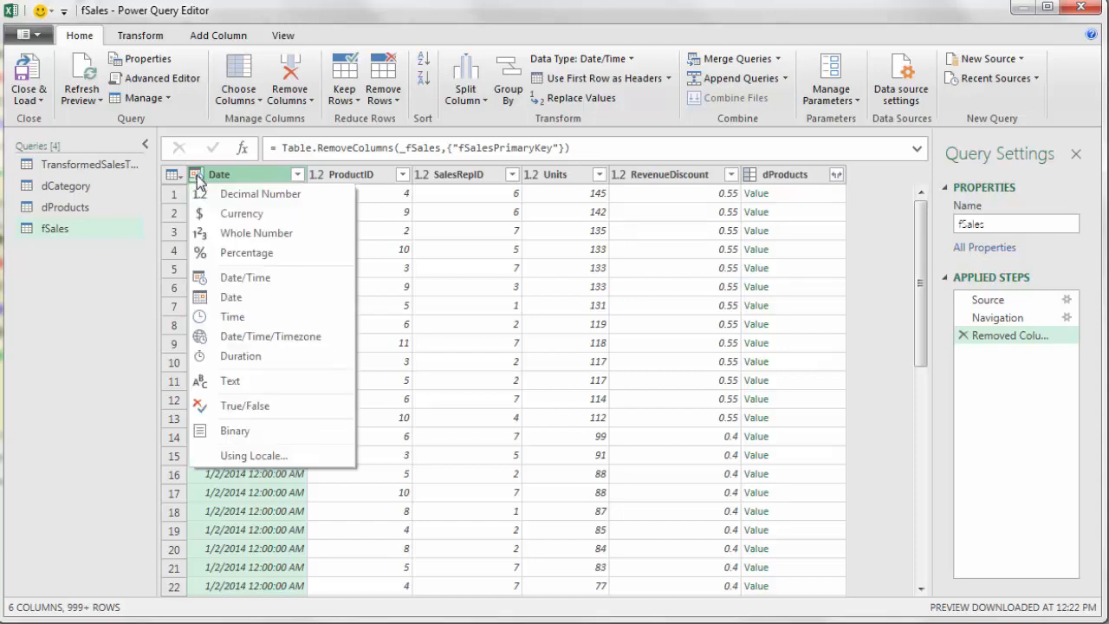
pyautogui.click(224, 297)
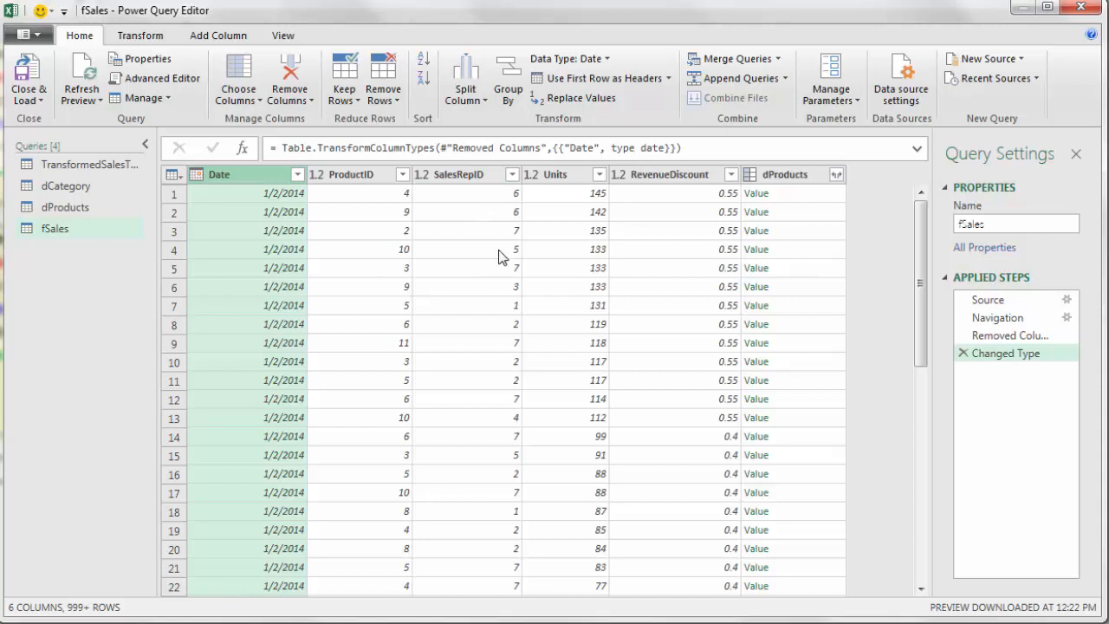
# Step: Remove the SalesRepID column and set the data type of the Units and ProductID columns to Whole Number
pyautogui.rightClick(457, 178)
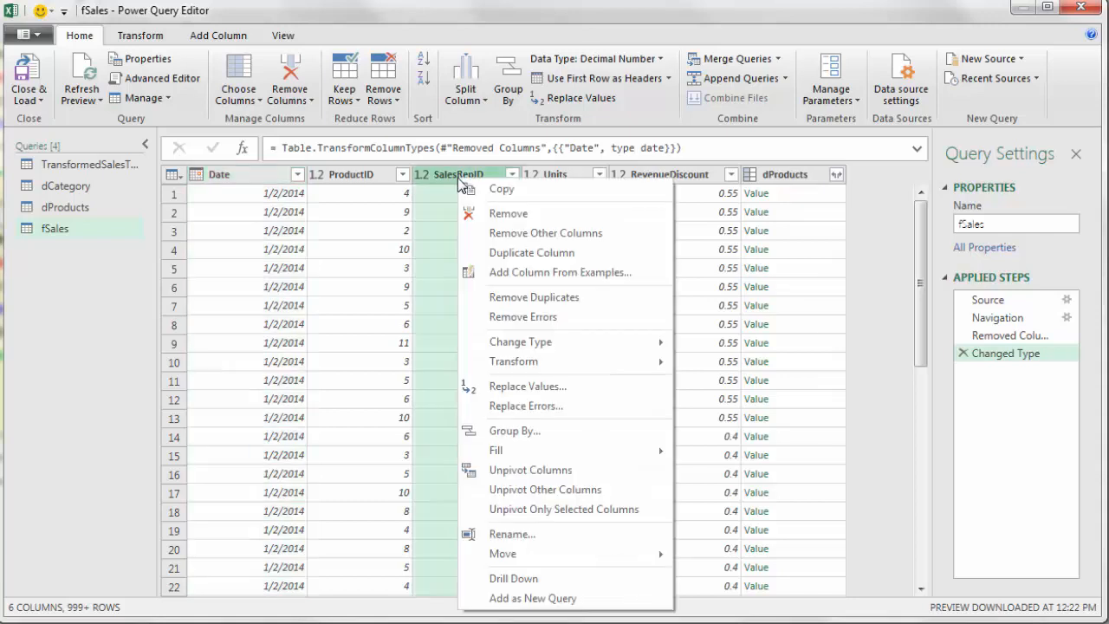
pyautogui.click(524, 214)
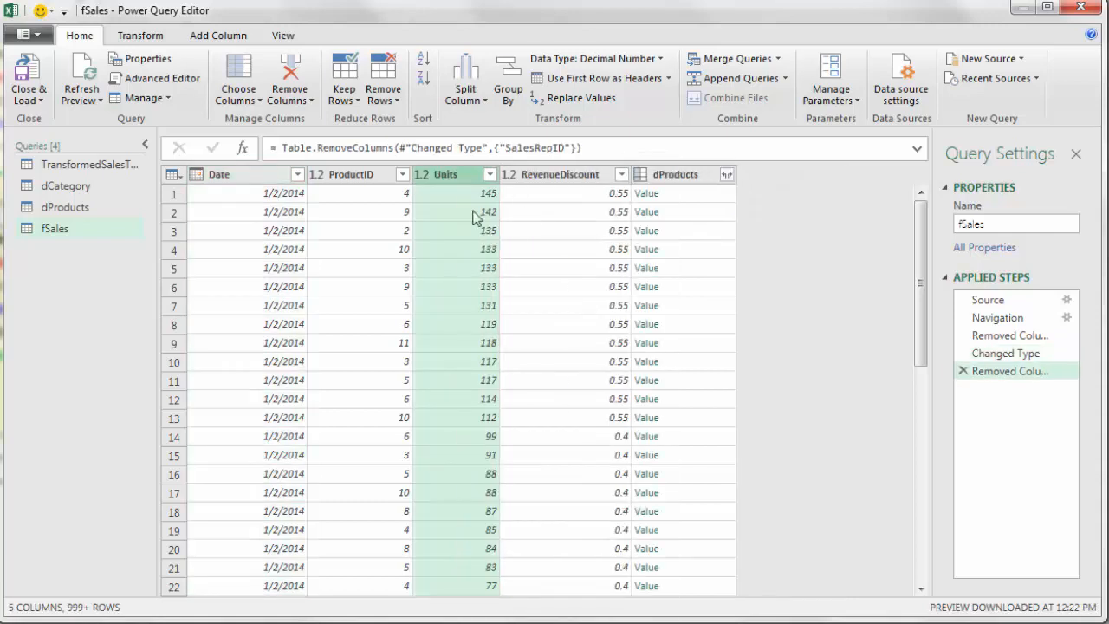
pyautogui.click(424, 177)
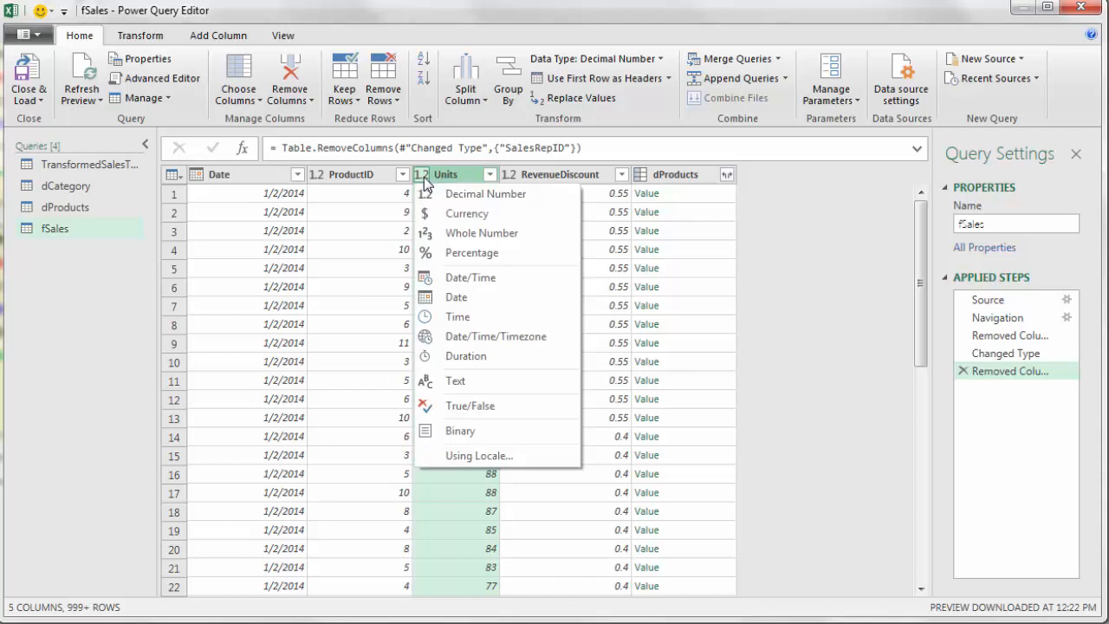
pyautogui.click(463, 233)
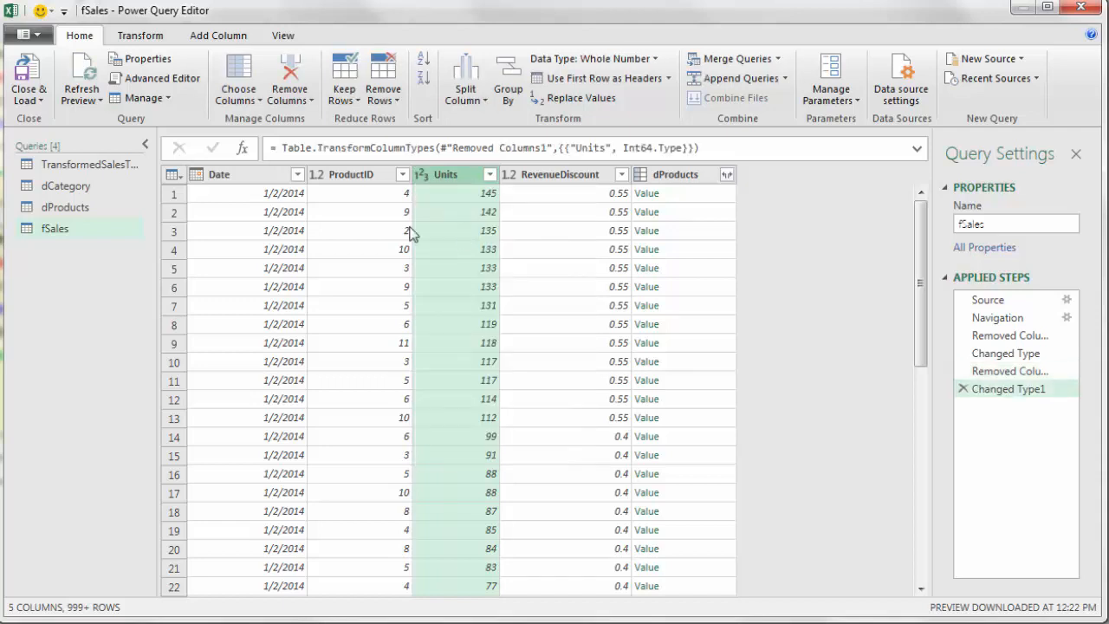
pyautogui.click(317, 176)
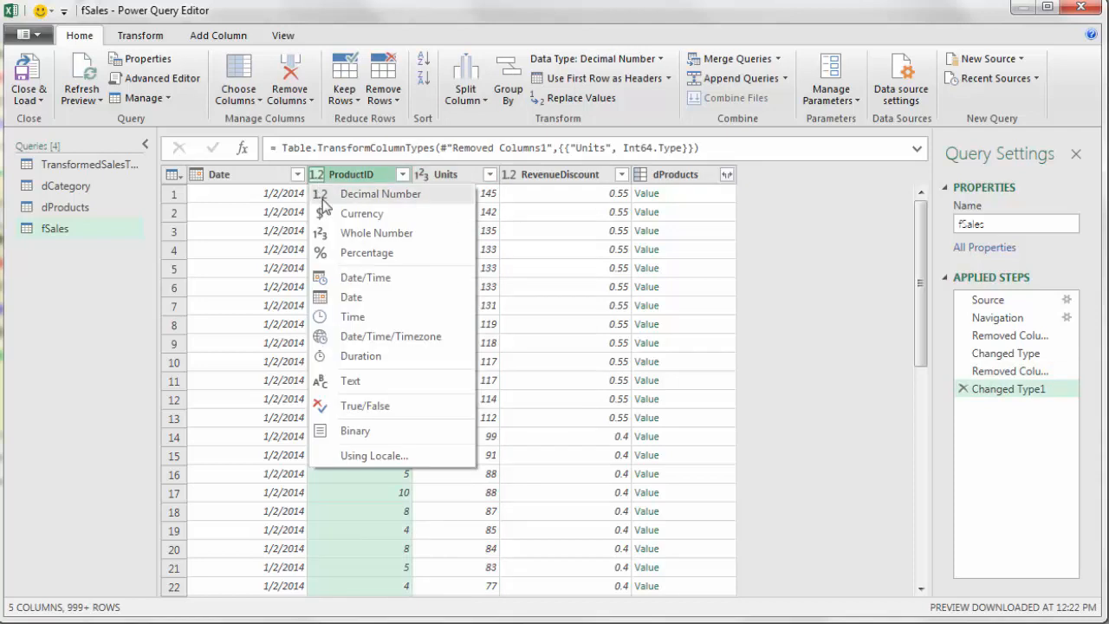
pyautogui.click(343, 231)
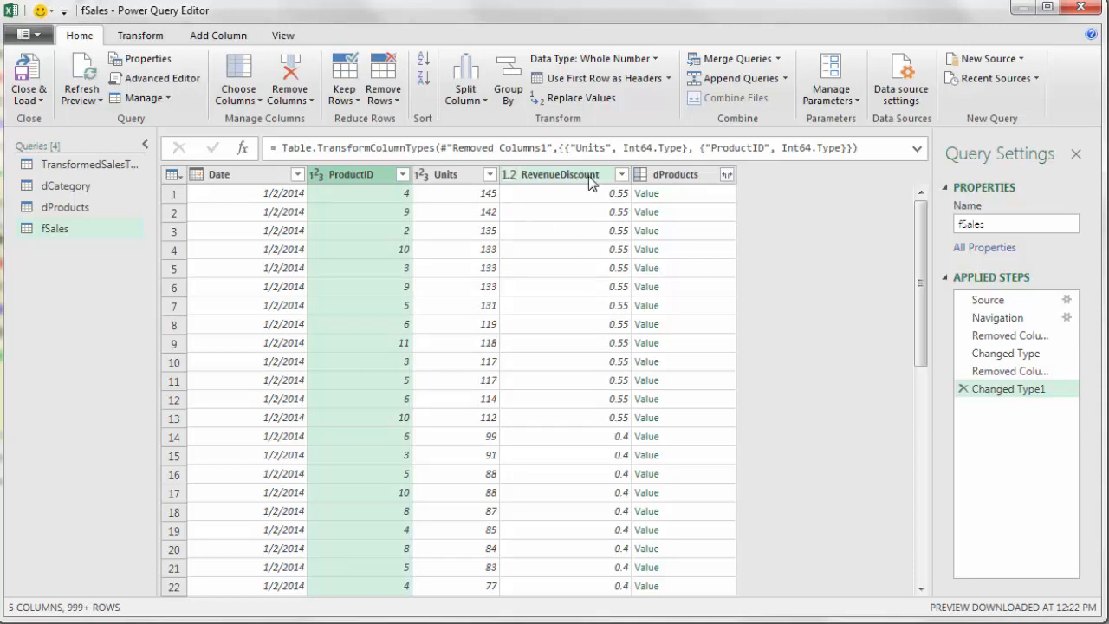
# Step: Preview the related record in the first row of the dProducts column, and remove that column from fSales
pyautogui.click(688, 194)
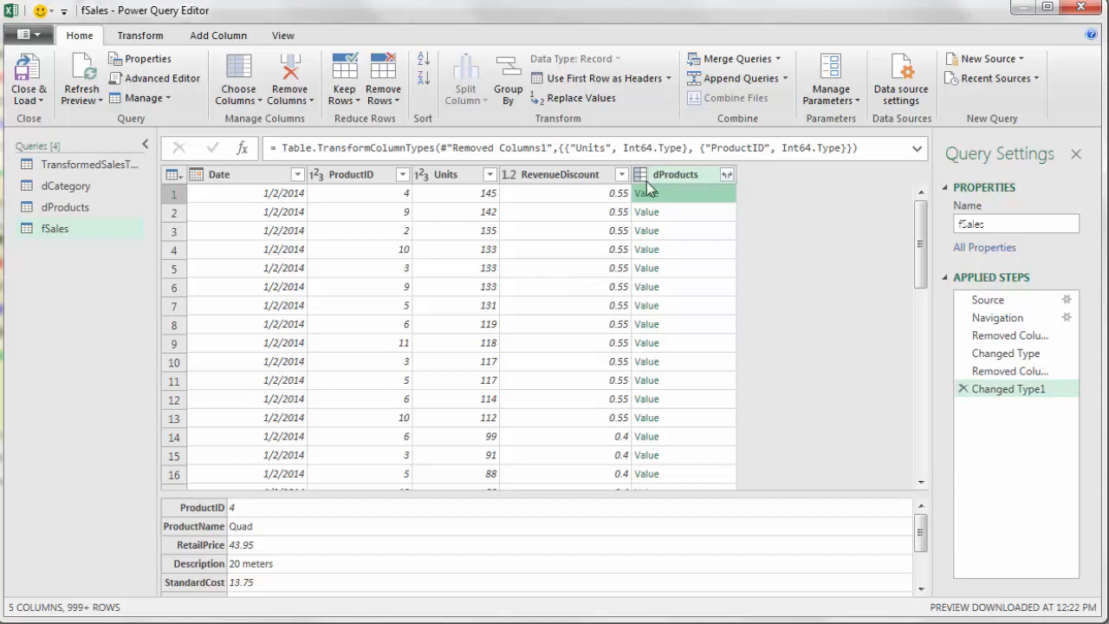
pyautogui.click(713, 195)
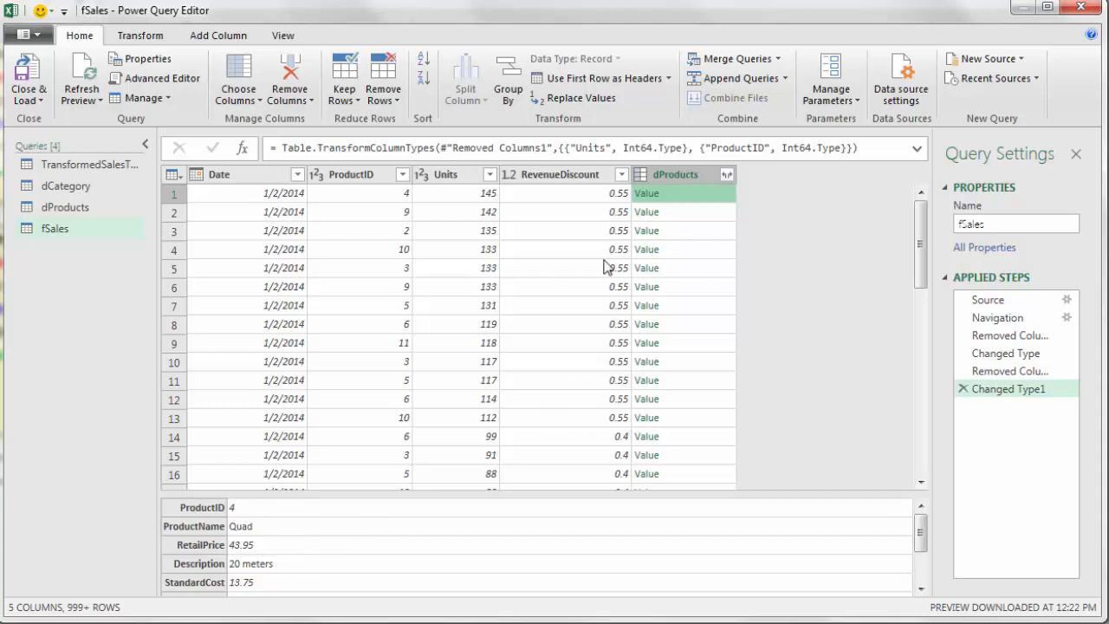
pyautogui.rightClick(684, 177)
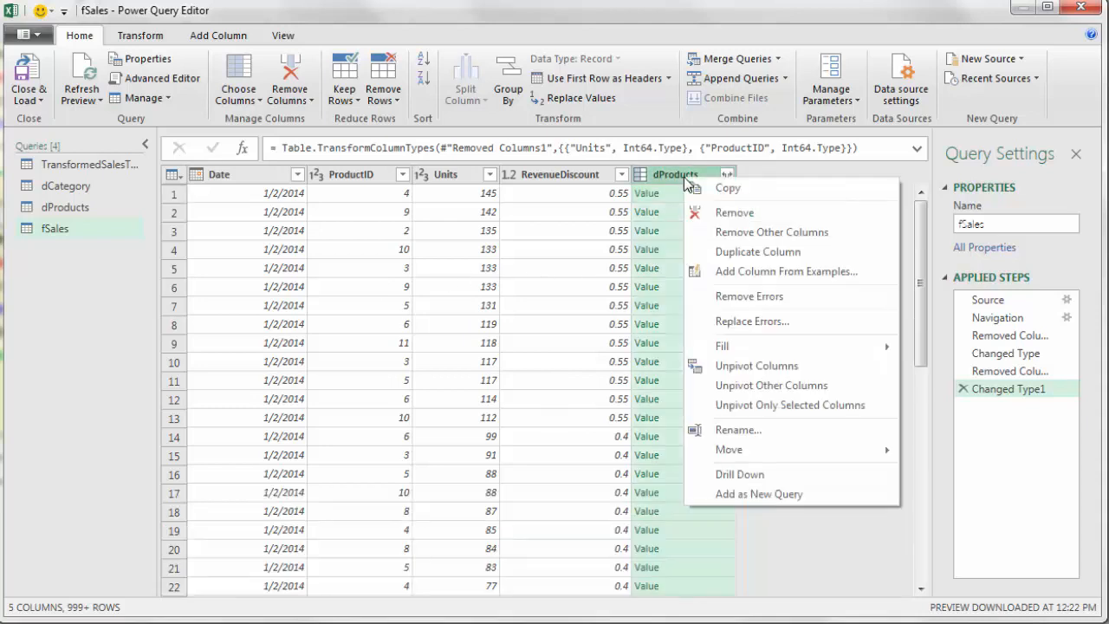
pyautogui.click(714, 217)
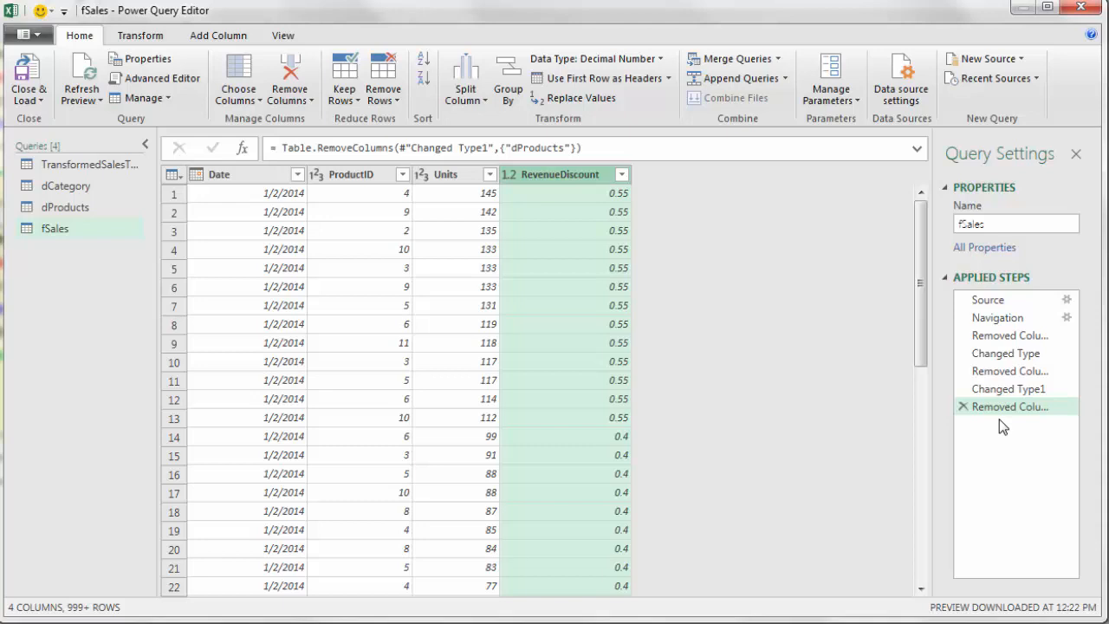
# Step: Delete the first Removed Columns step of fSales and all applied steps following it
pyautogui.rightClick(992, 341)
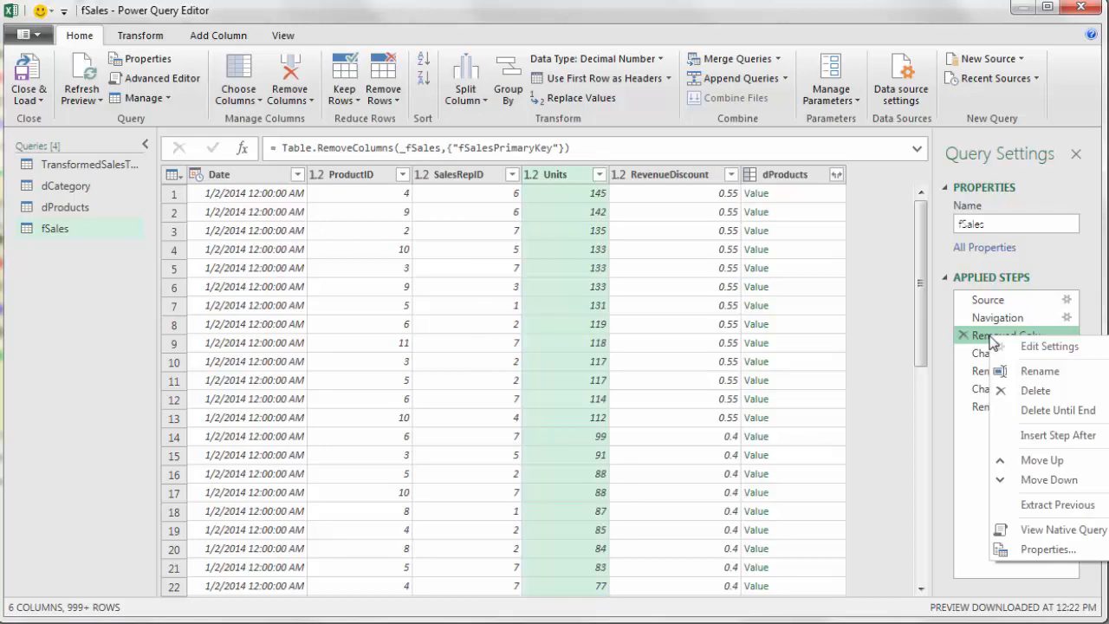
pyautogui.click(1039, 412)
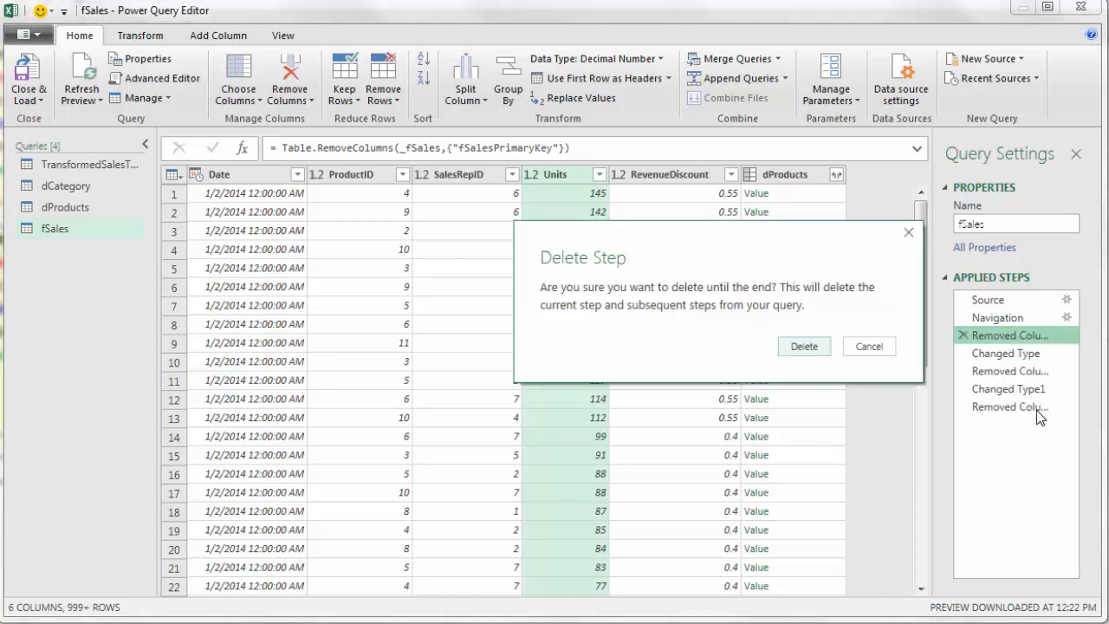
pyautogui.click(804, 347)
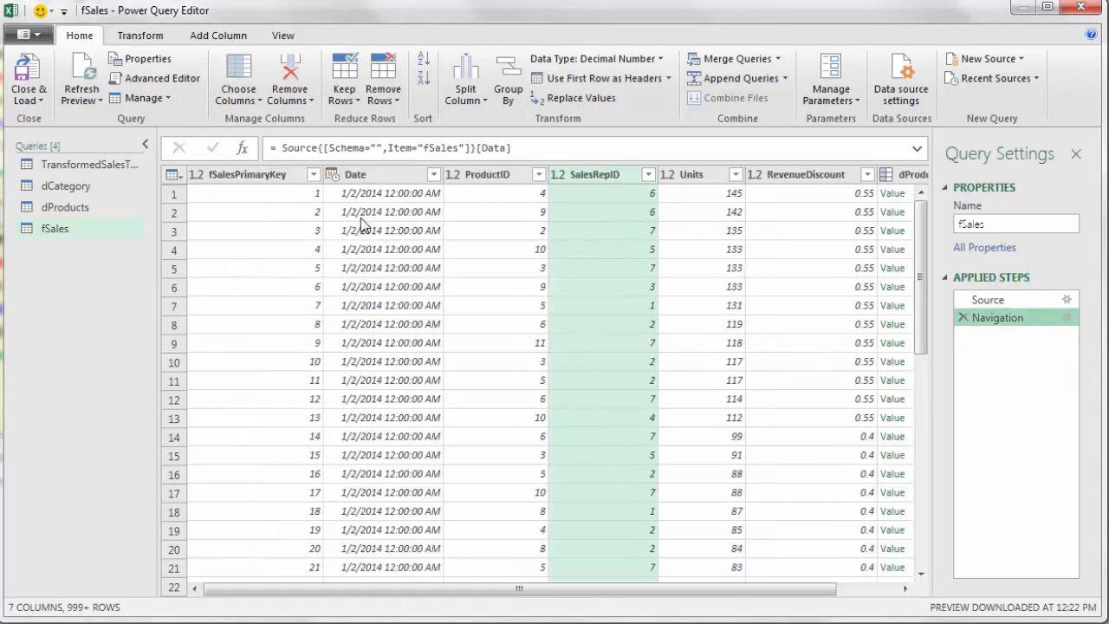
# Step: Remove the fSalesPrimaryKey, SalesRepID and dProducts columns from fSales together in one operation
pyautogui.click(243, 178)
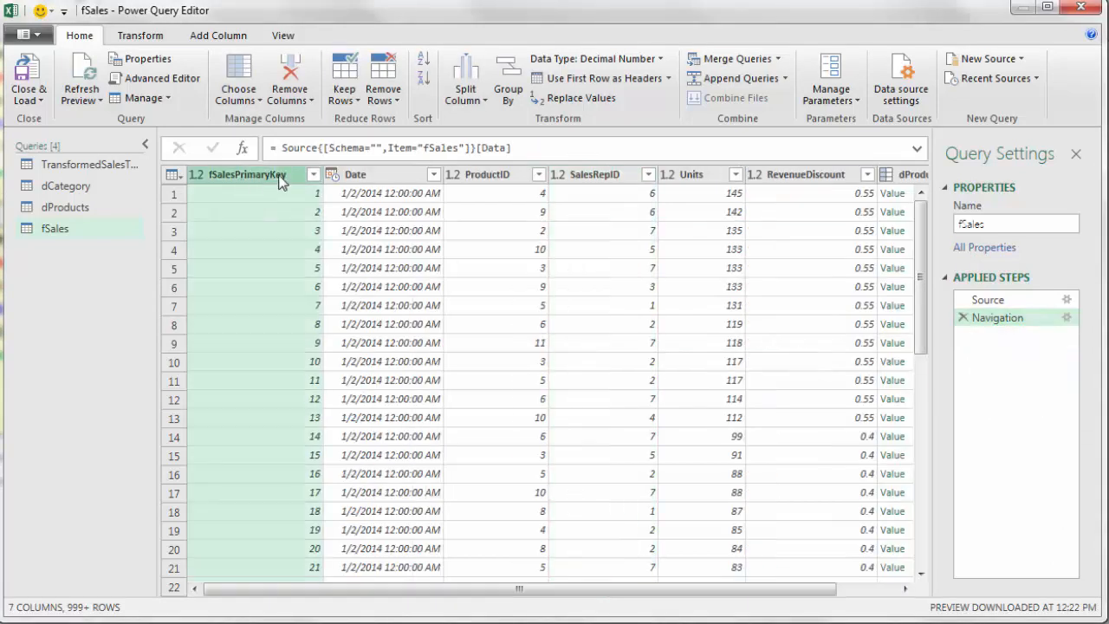
pyautogui.keyDown('ctrl'); pyautogui.click(612, 179); pyautogui.keyUp('ctrl')
pyautogui.moveTo(668, 595); pyautogui.dragTo(819, 594)
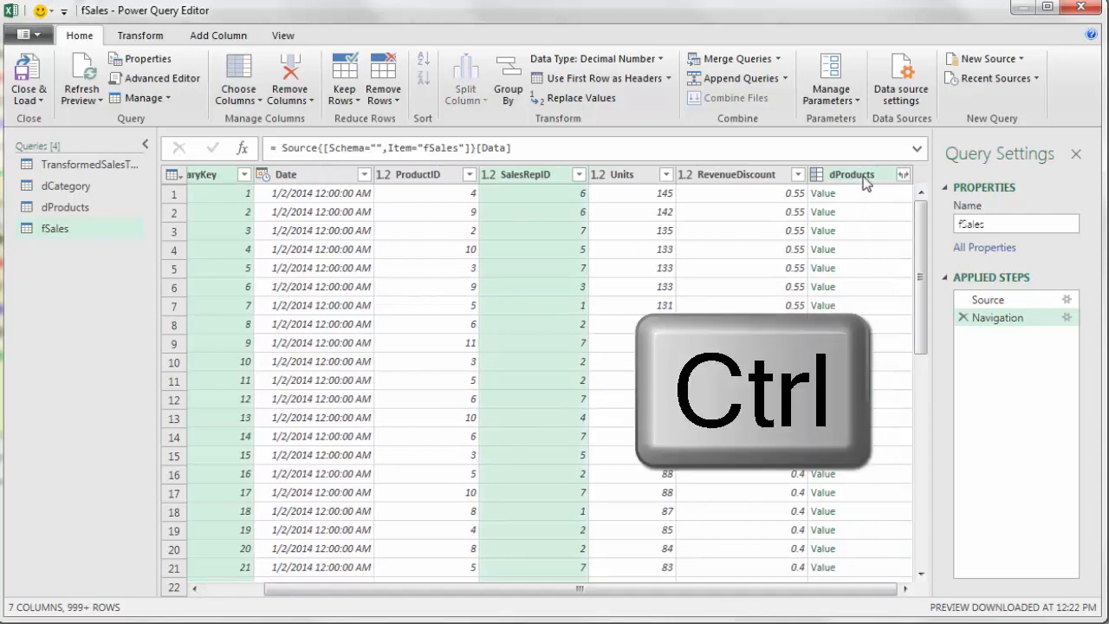
pyautogui.keyDown('ctrl'); pyautogui.click(854, 176); pyautogui.keyUp('ctrl')
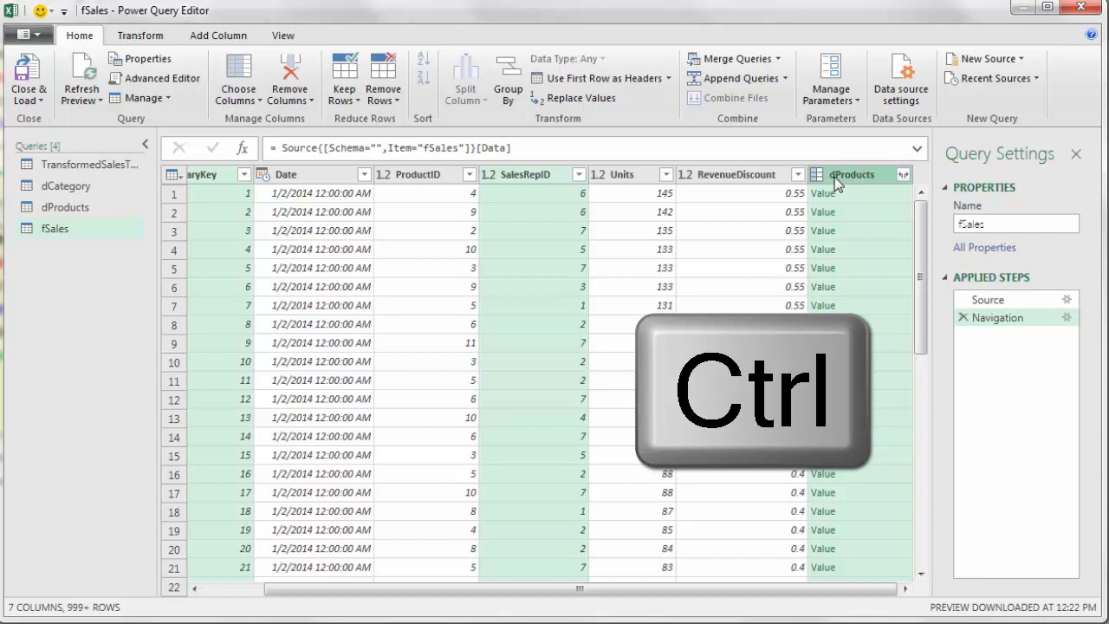
pyautogui.rightClick(836, 182)
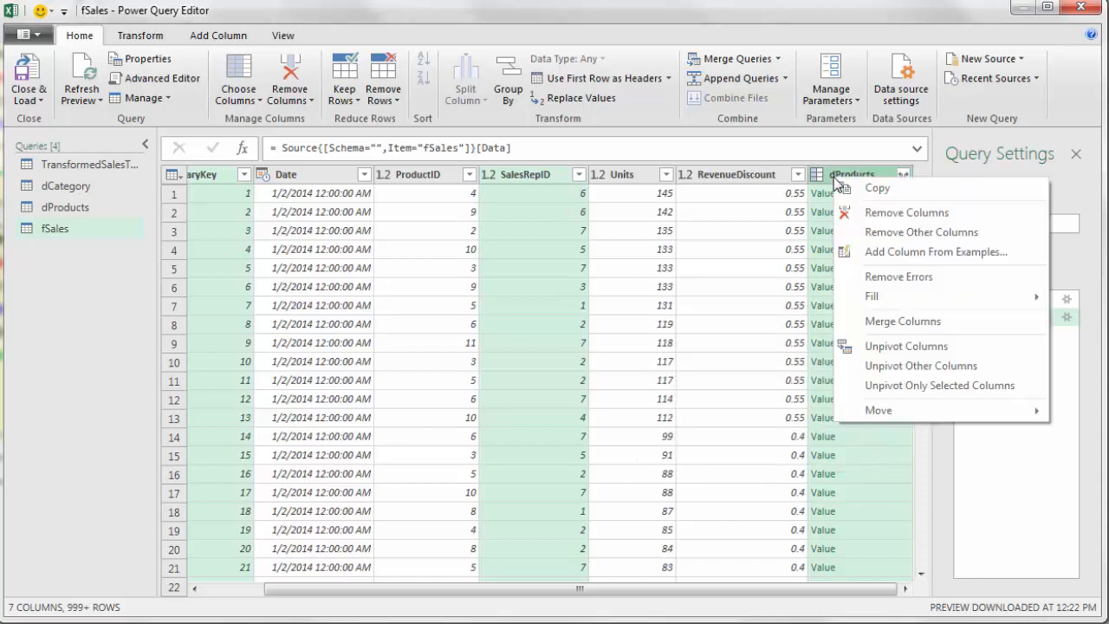
pyautogui.click(892, 215)
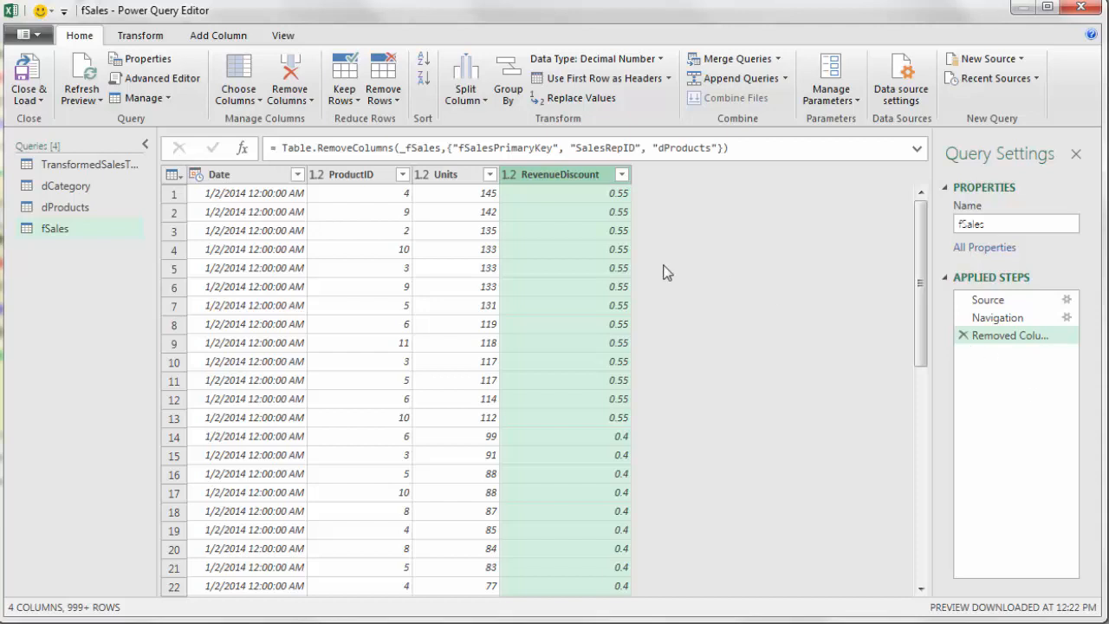
# Step: Set the data type of the Units and ProductID columns to Whole Number and of the Date column to Date
pyautogui.click(424, 174)
pyautogui.click(464, 234)
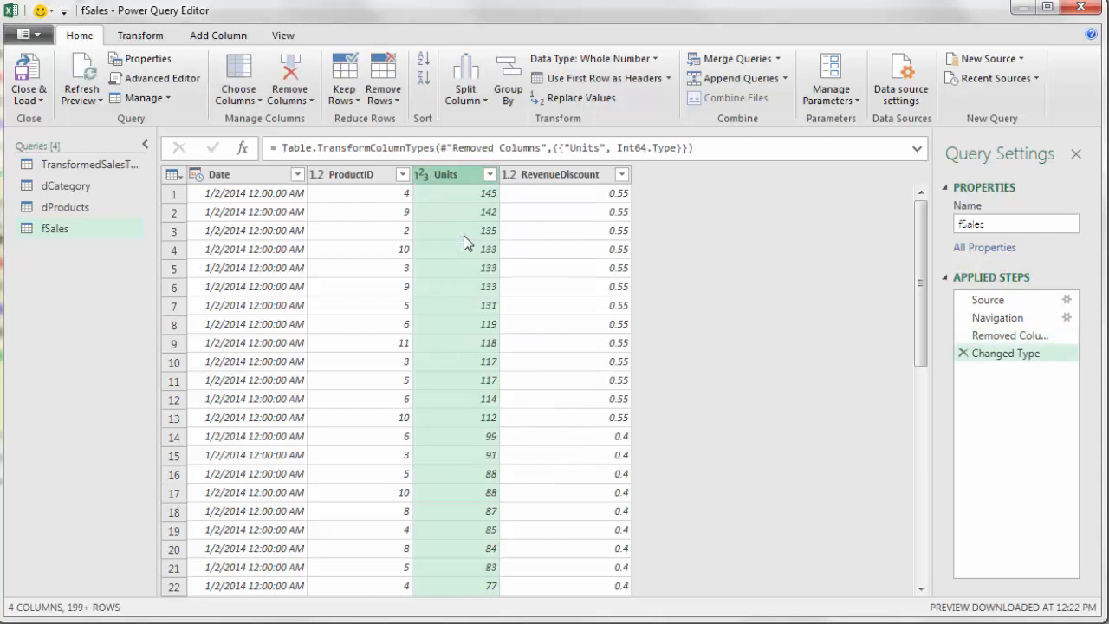
pyautogui.click(317, 176)
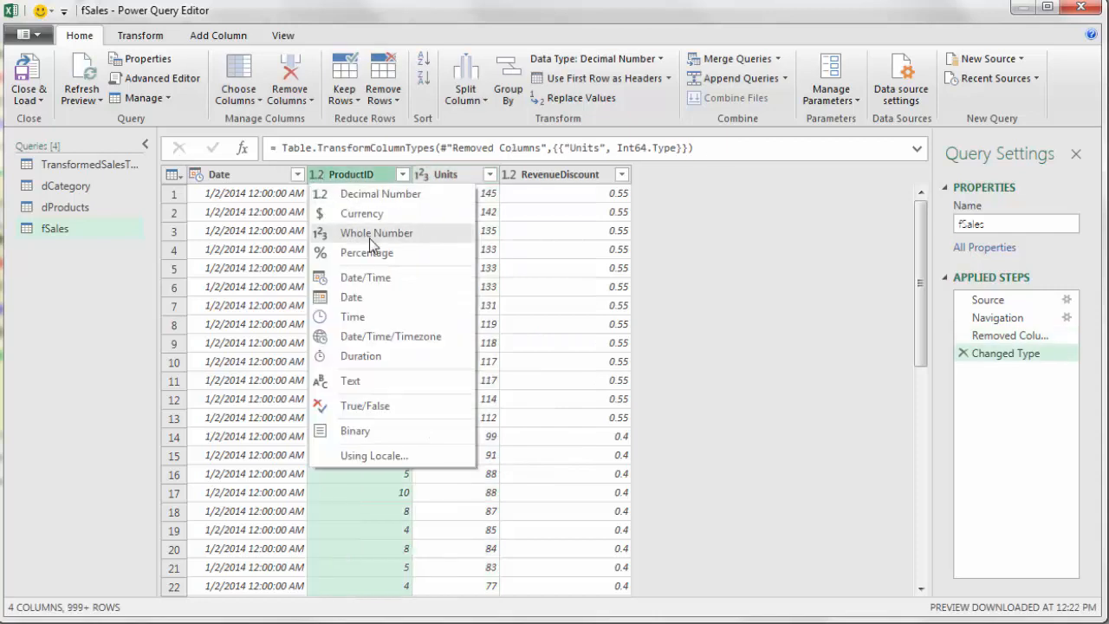
pyautogui.click(347, 234)
pyautogui.click(198, 176)
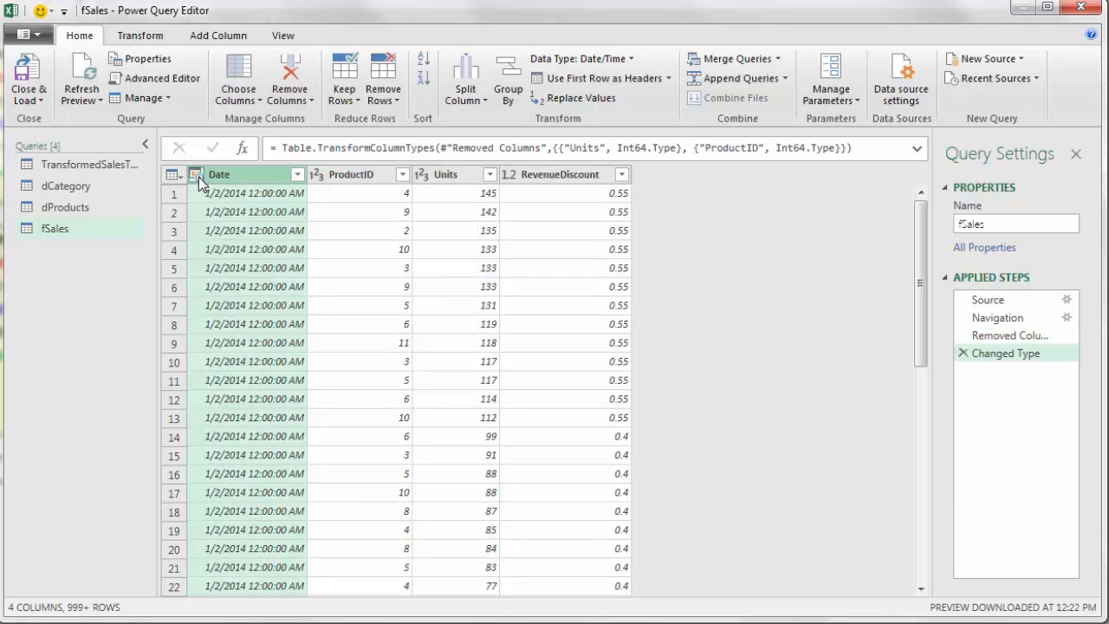
pyautogui.click(215, 299)
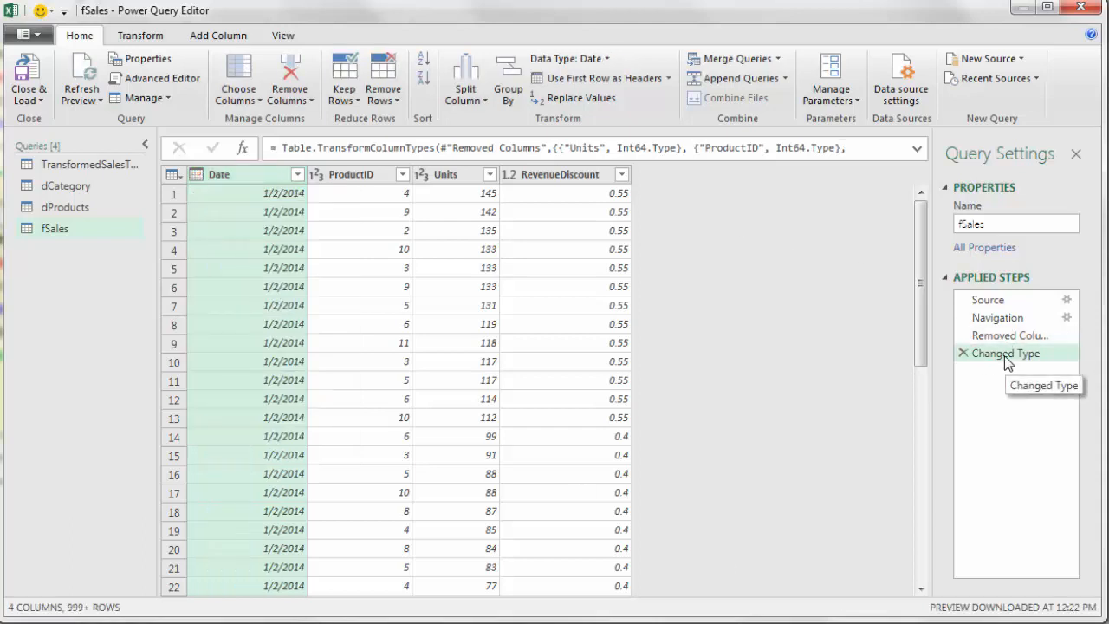
# Step: Set the data type of the ProductID column in the dProducts query to Whole Number
pyautogui.click(43, 206)
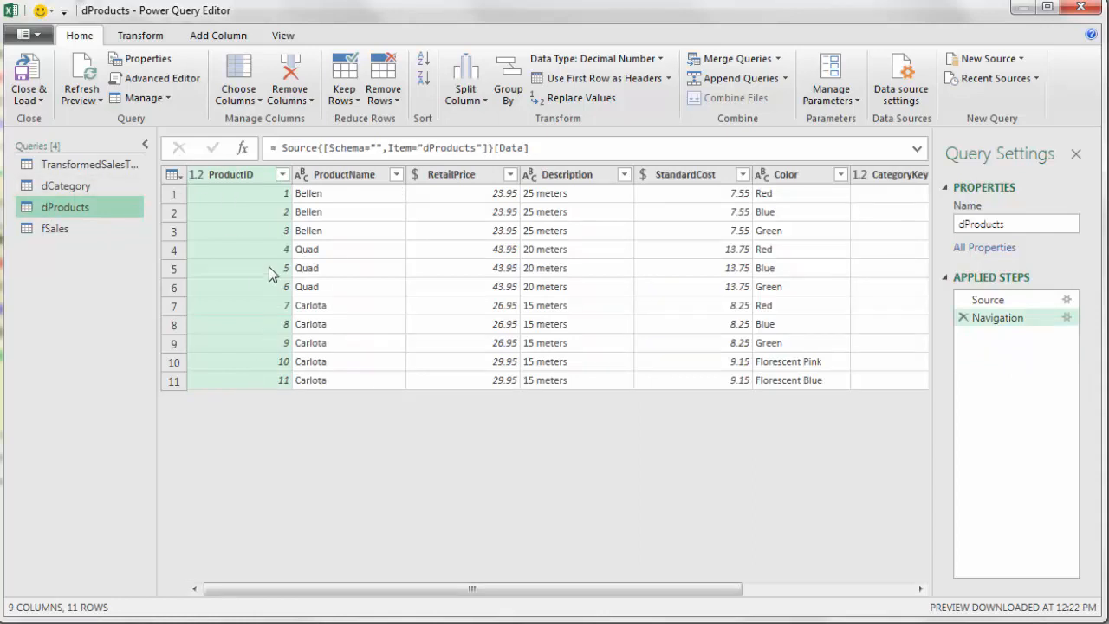
pyautogui.click(201, 174)
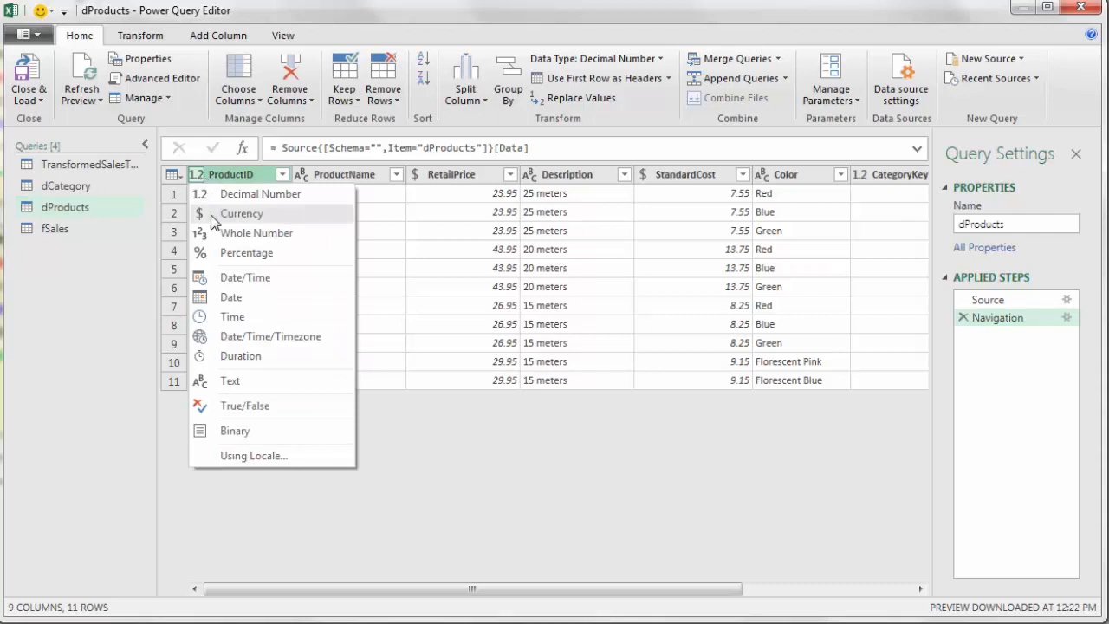
pyautogui.click(223, 234)
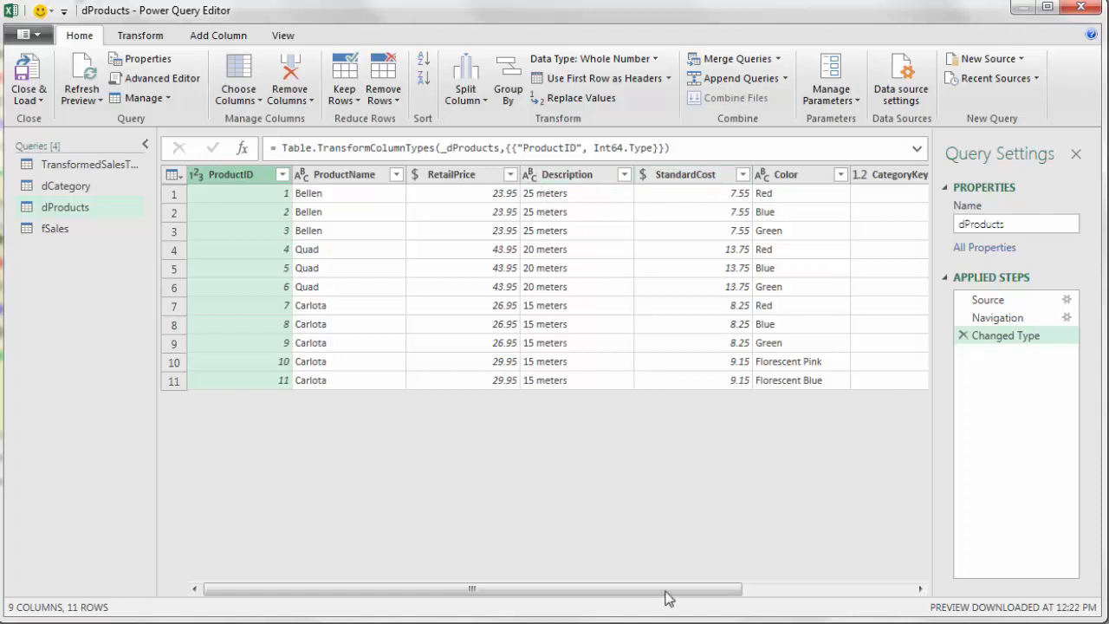
# Step: Preview the related fSales table and dCategory record in the first row of dProducts
pyautogui.moveTo(662, 598); pyautogui.dragTo(834, 594)
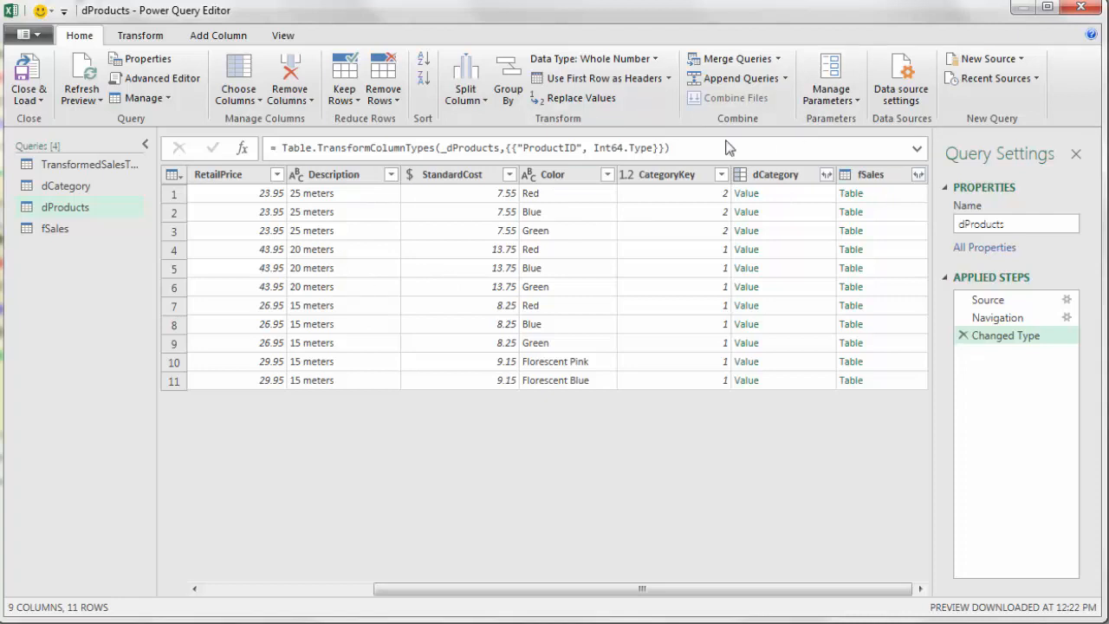
pyautogui.click(906, 195)
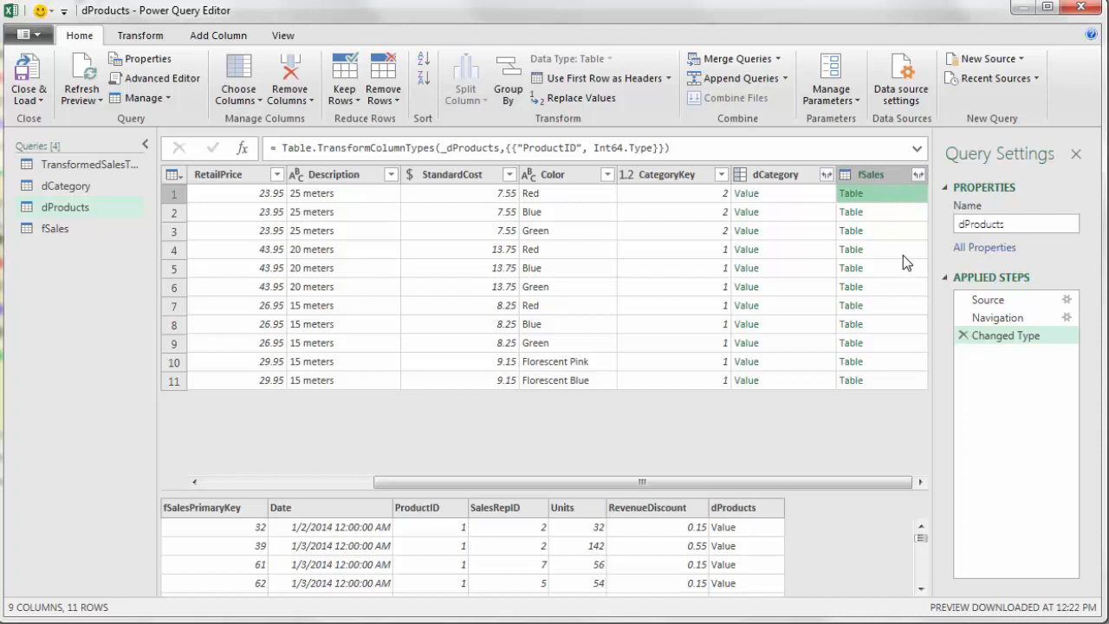
pyautogui.click(805, 194)
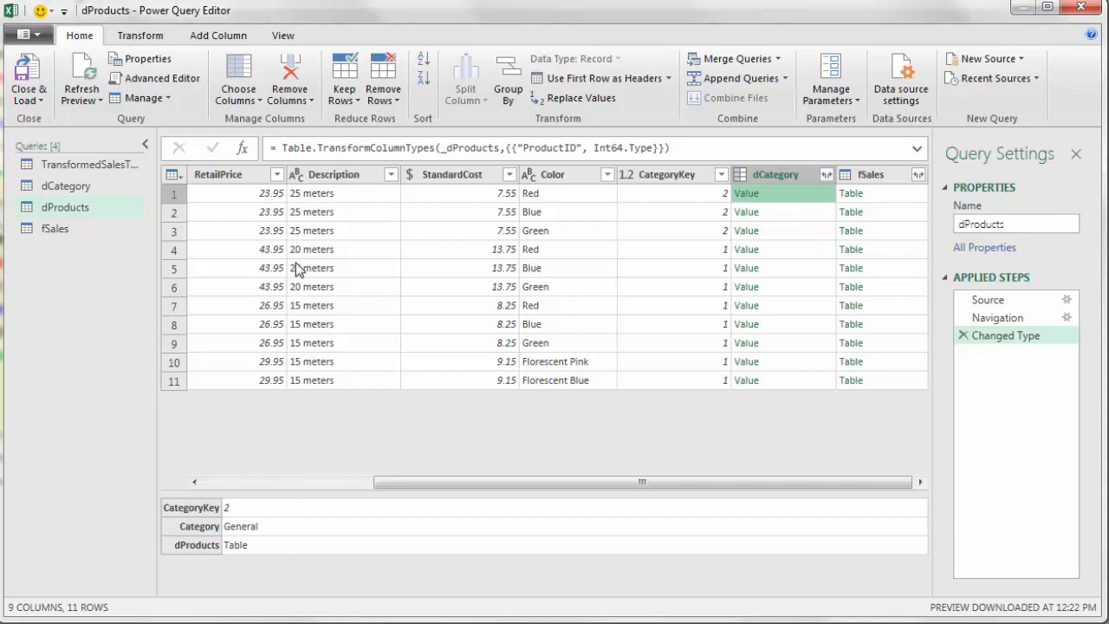
# Step: Expand the dCategory column of dProducts to only the Category field, without the original column name as prefix
pyautogui.click(825, 175)
pyautogui.click(827, 175)
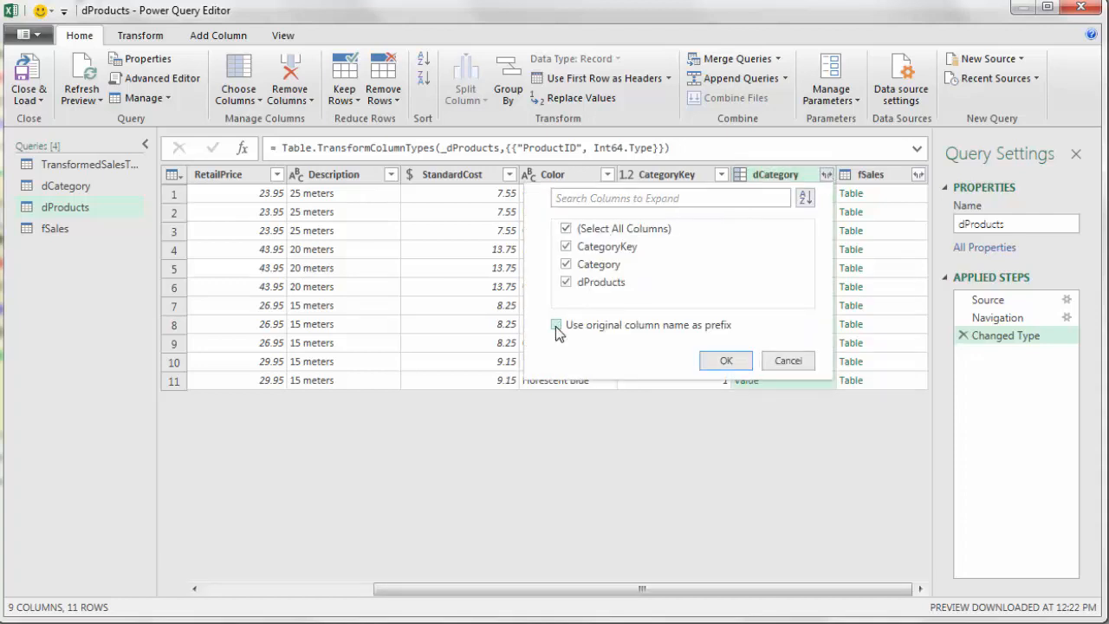
pyautogui.click(565, 231)
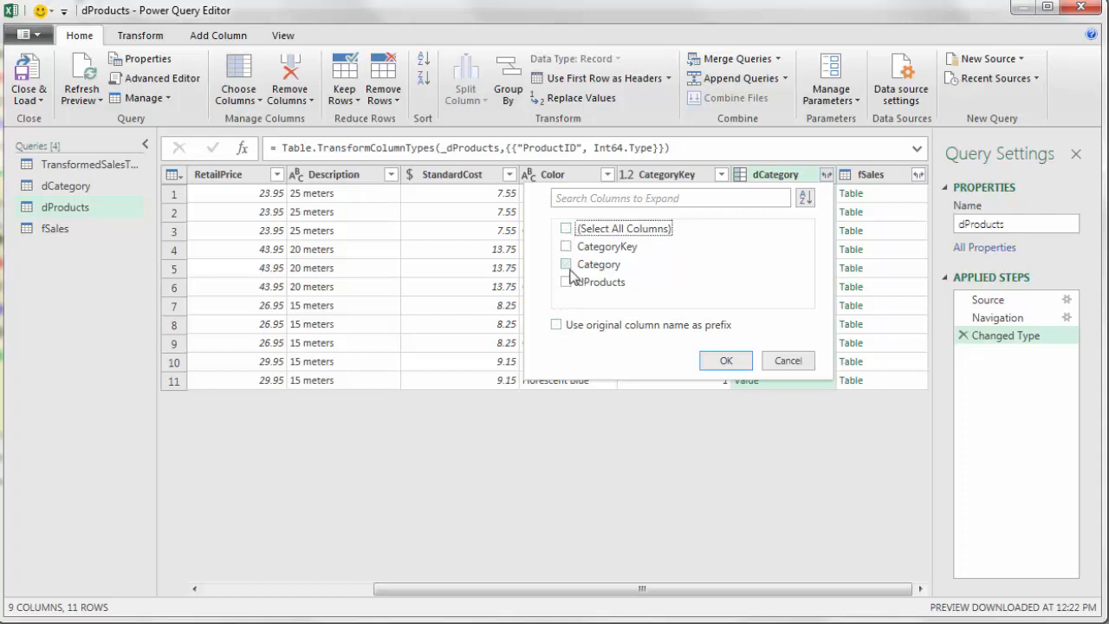
pyautogui.click(566, 265)
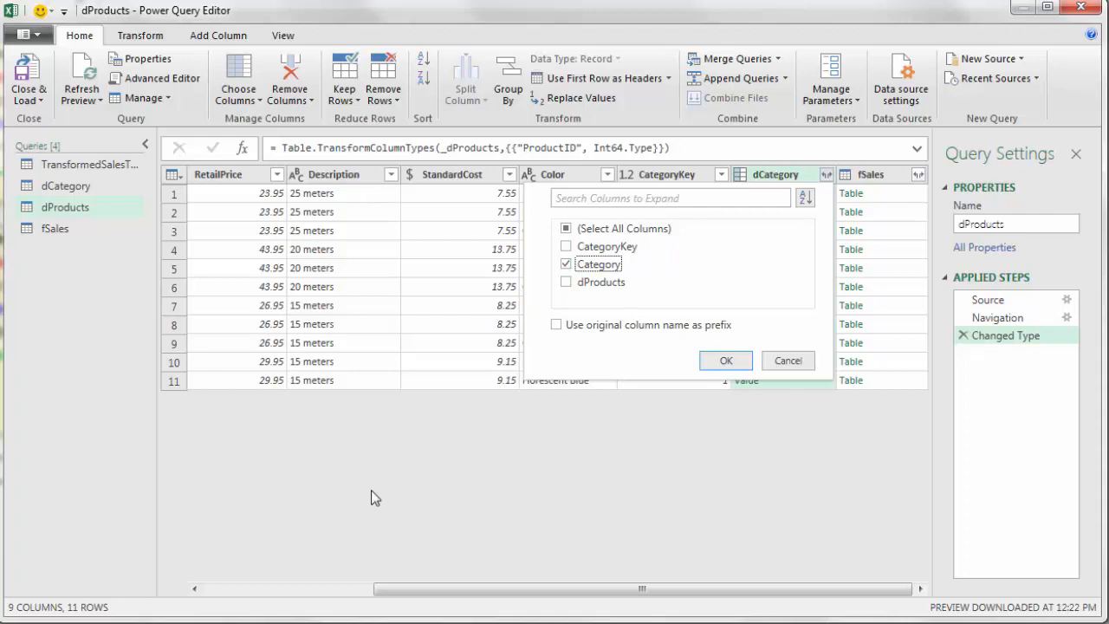
pyautogui.click(722, 360)
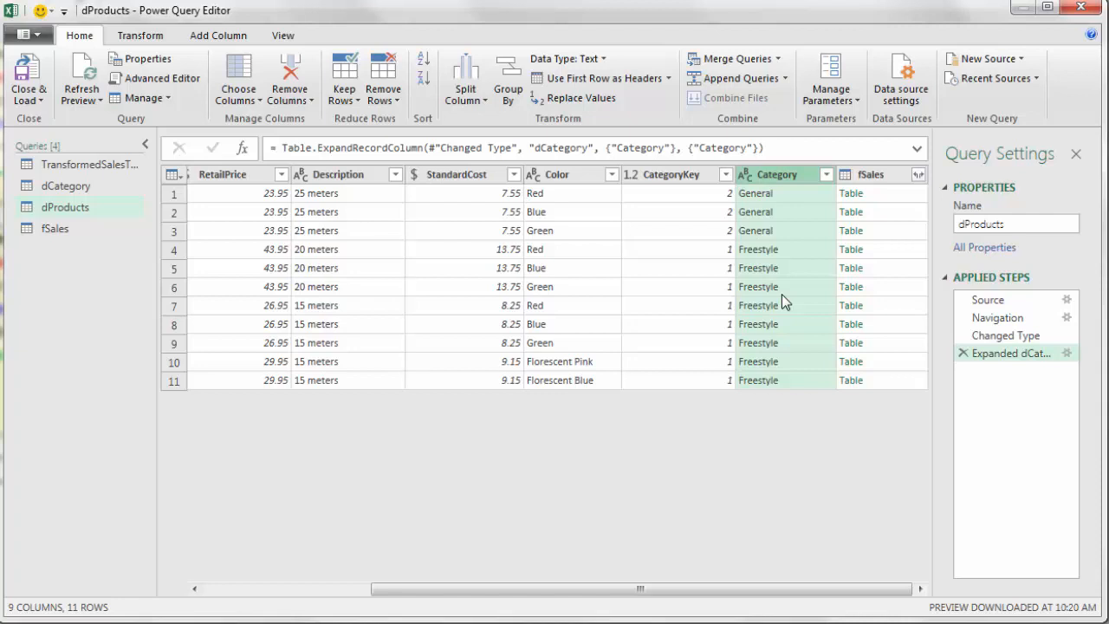
# Step: Remove the CategoryKey and fSales columns from dProducts
pyautogui.click(658, 175)
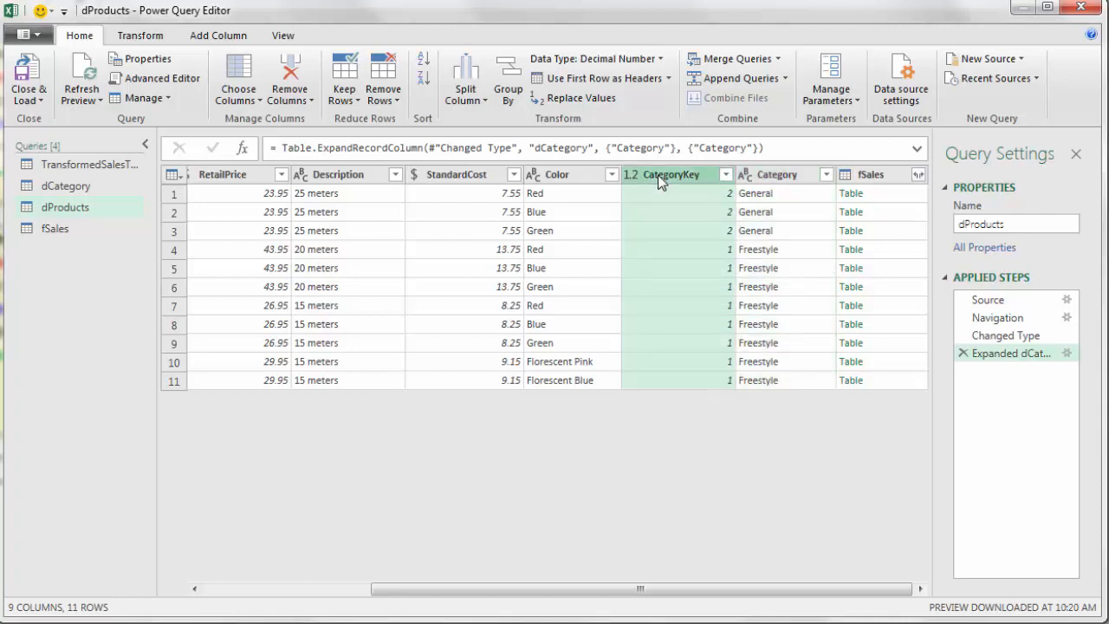
pyautogui.keyDown('ctrl'); pyautogui.click(882, 176); pyautogui.keyUp('ctrl')
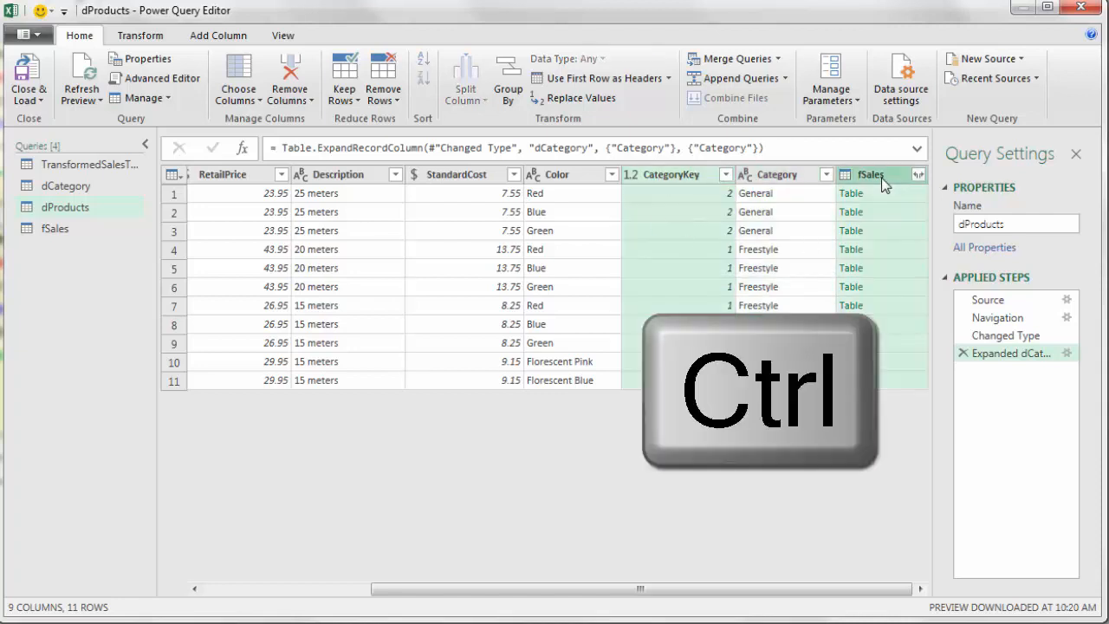
pyautogui.rightClick(882, 177)
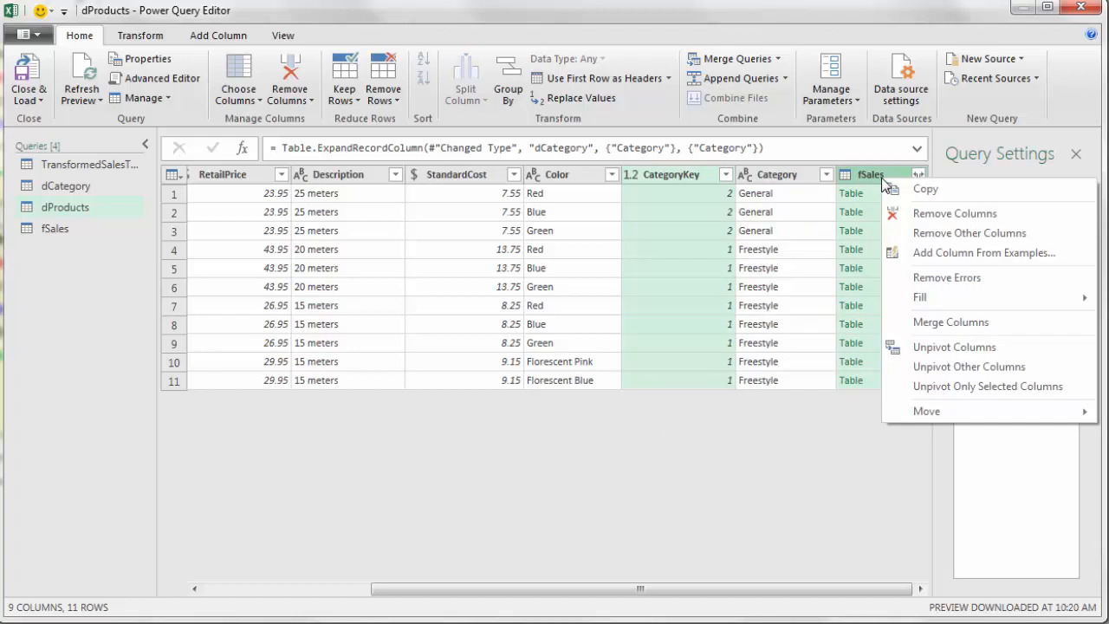
pyautogui.click(927, 216)
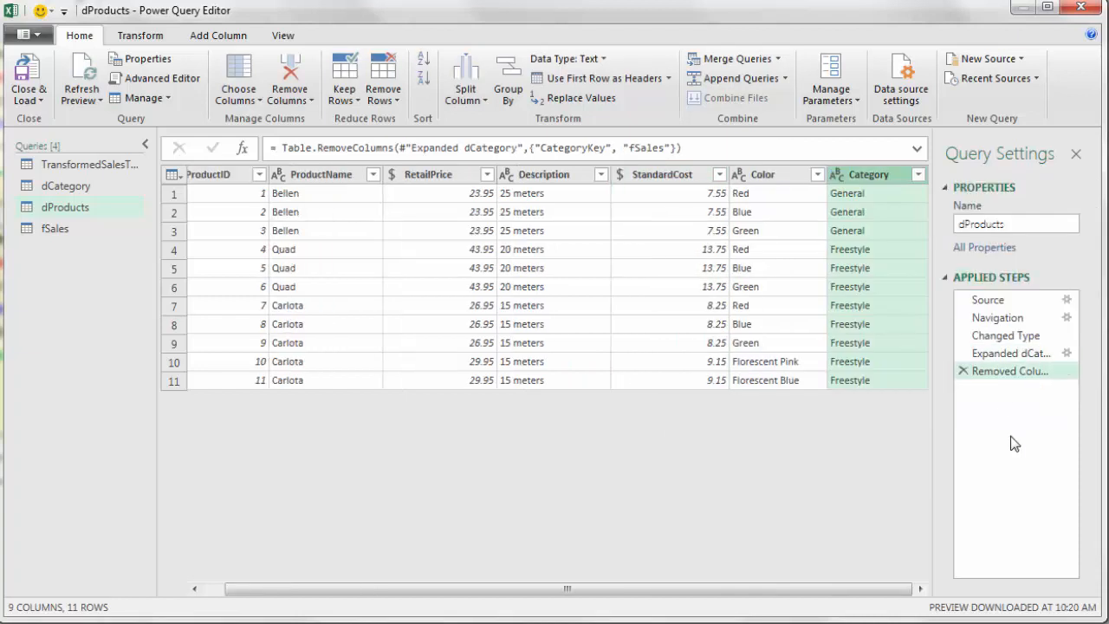
# Step: Preview the related dProducts table in the first row of dCategory, and check the Category column in dProducts
pyautogui.click(66, 187)
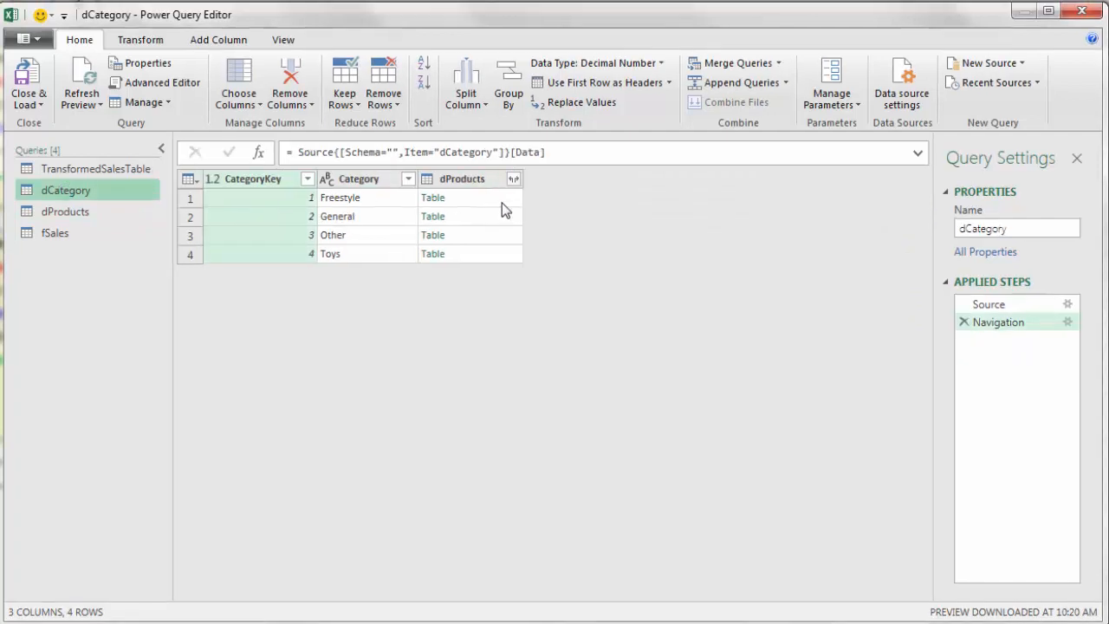
pyautogui.click(502, 203)
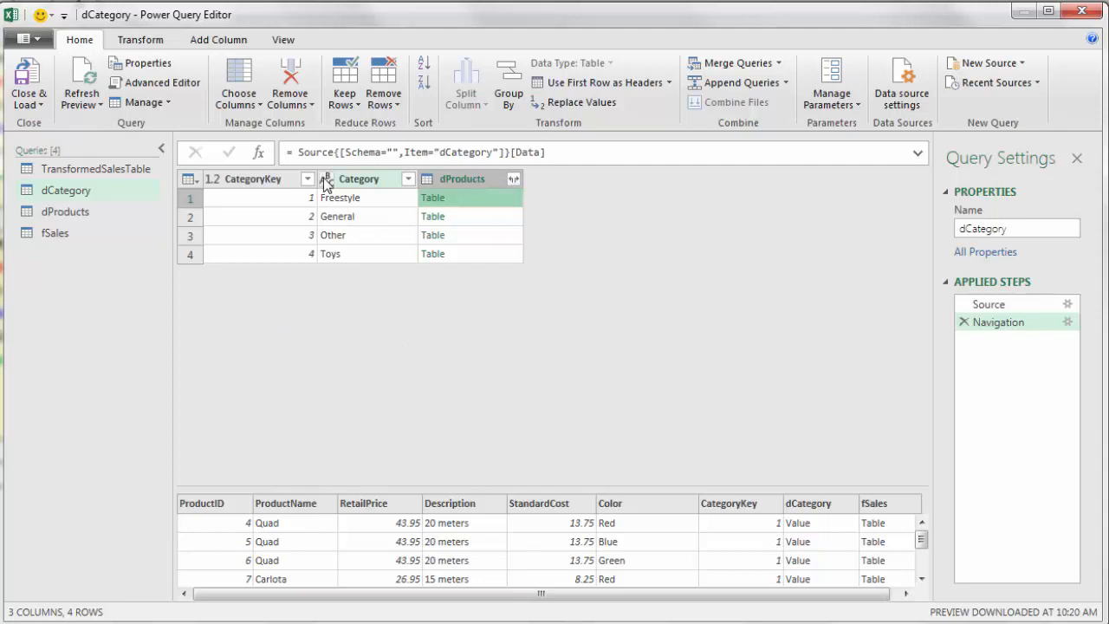
pyautogui.click(80, 215)
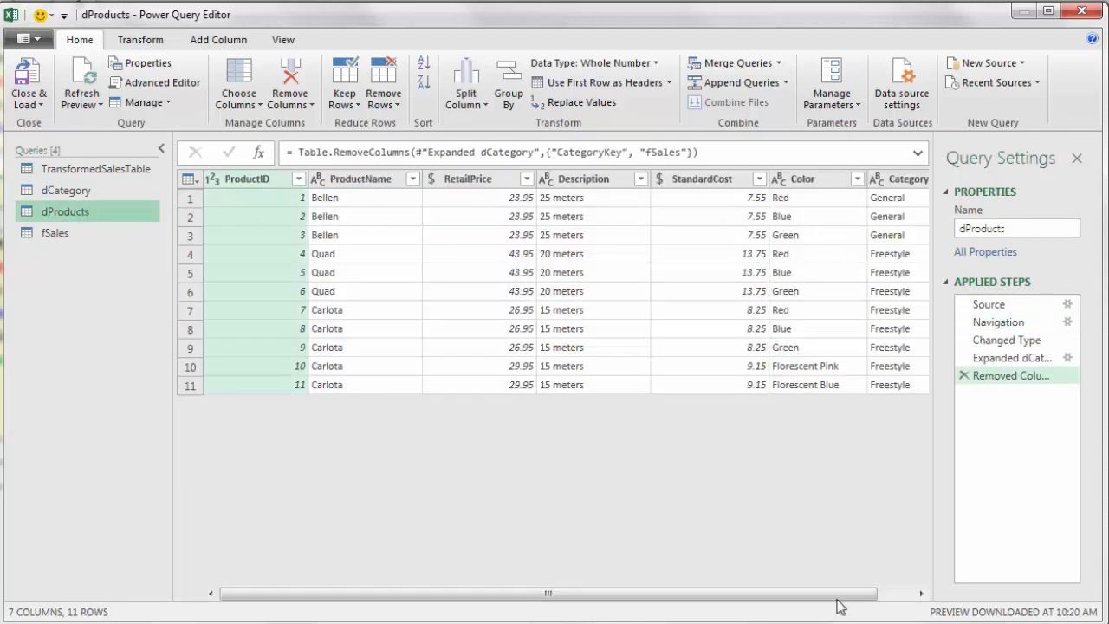
pyautogui.moveTo(836, 596); pyautogui.dragTo(911, 594)
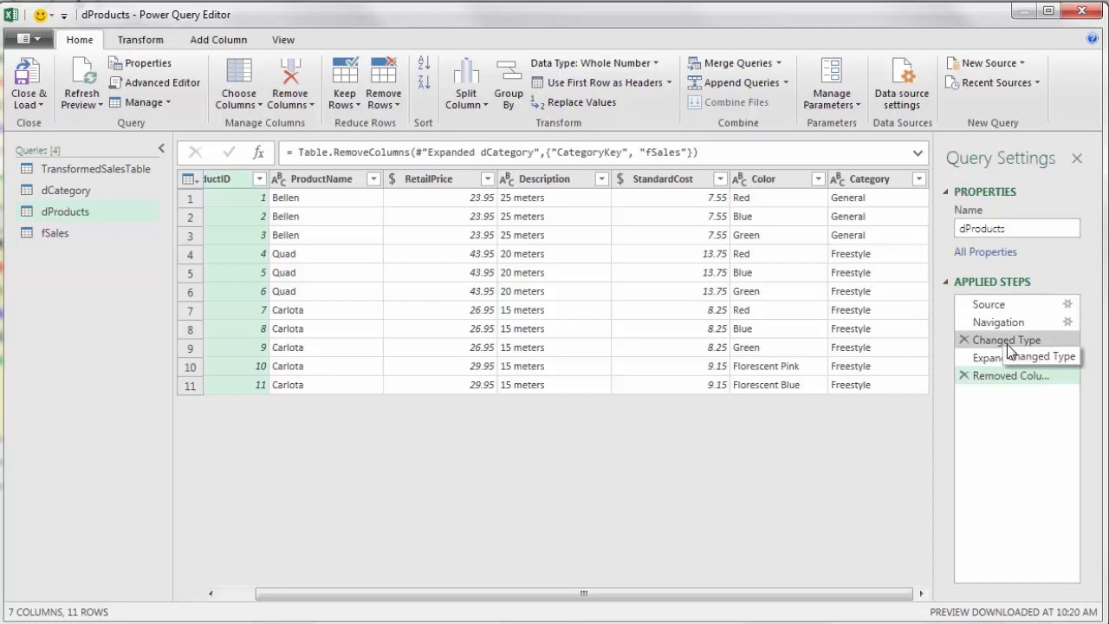
# Step: View dProducts at its Navigation step and preview the dCategory record in the first row
pyautogui.click(998, 323)
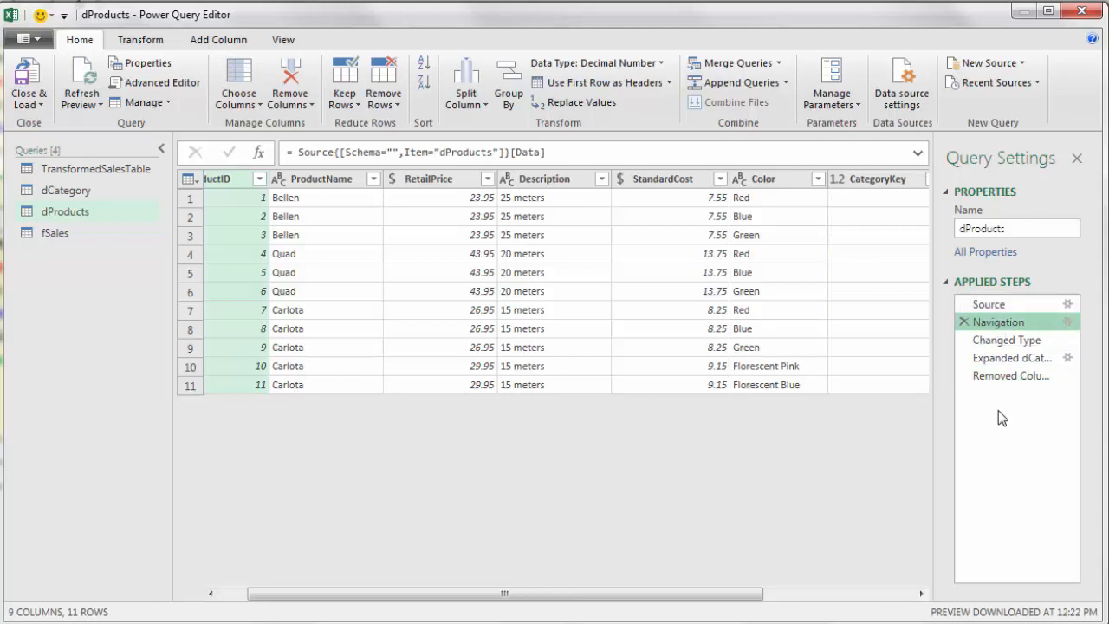
pyautogui.moveTo(701, 596); pyautogui.dragTo(880, 605)
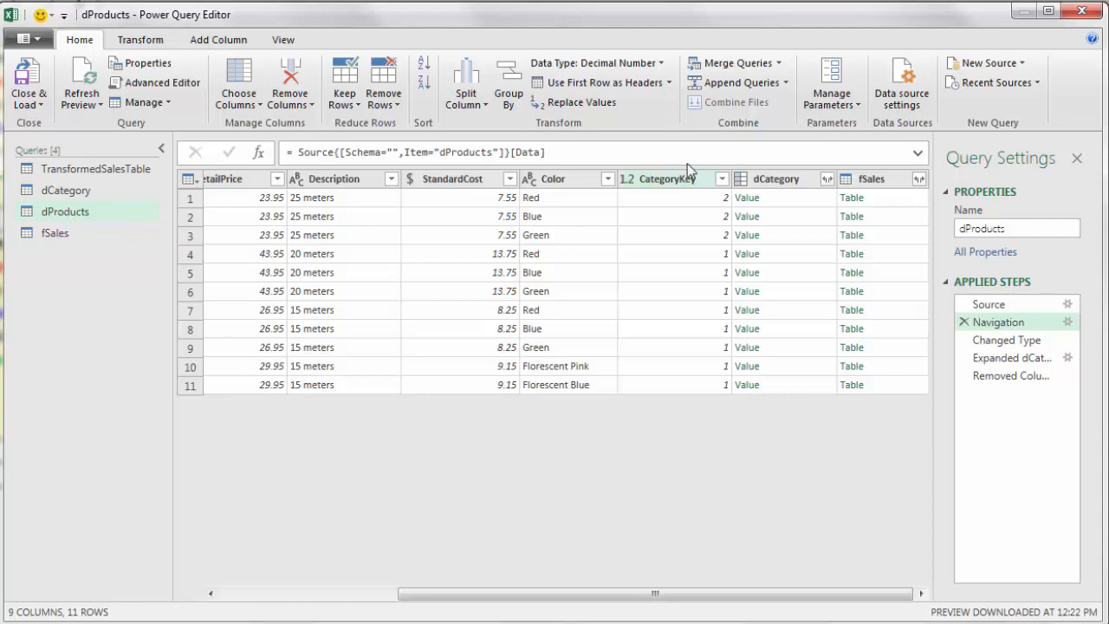
pyautogui.click(798, 198)
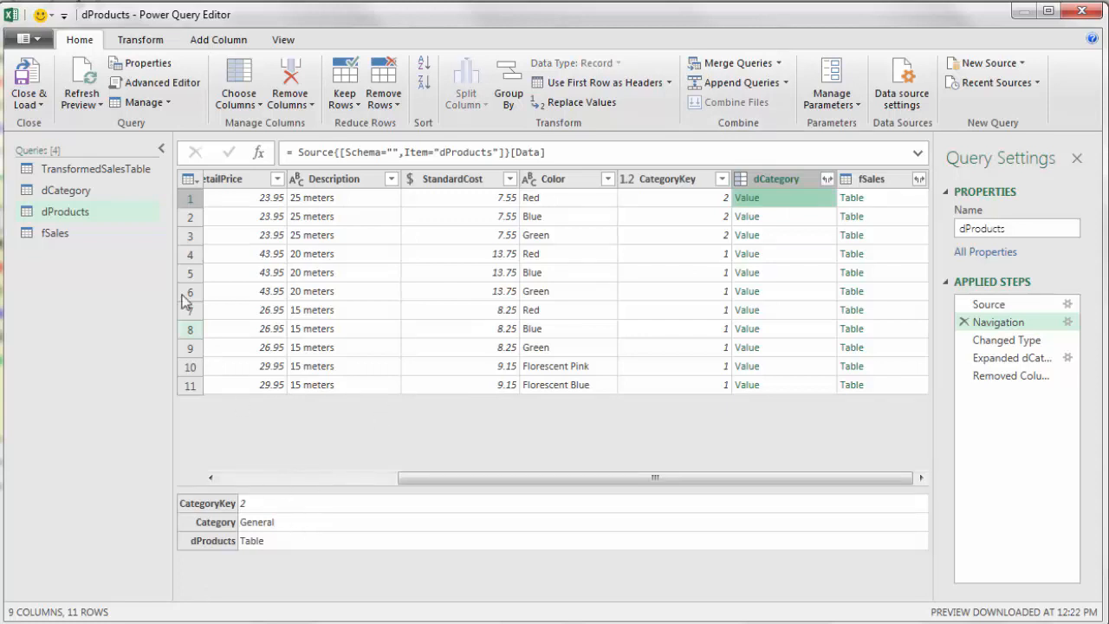
# Step: Delete the dCategory query and open the fSales query
pyautogui.click(86, 194)
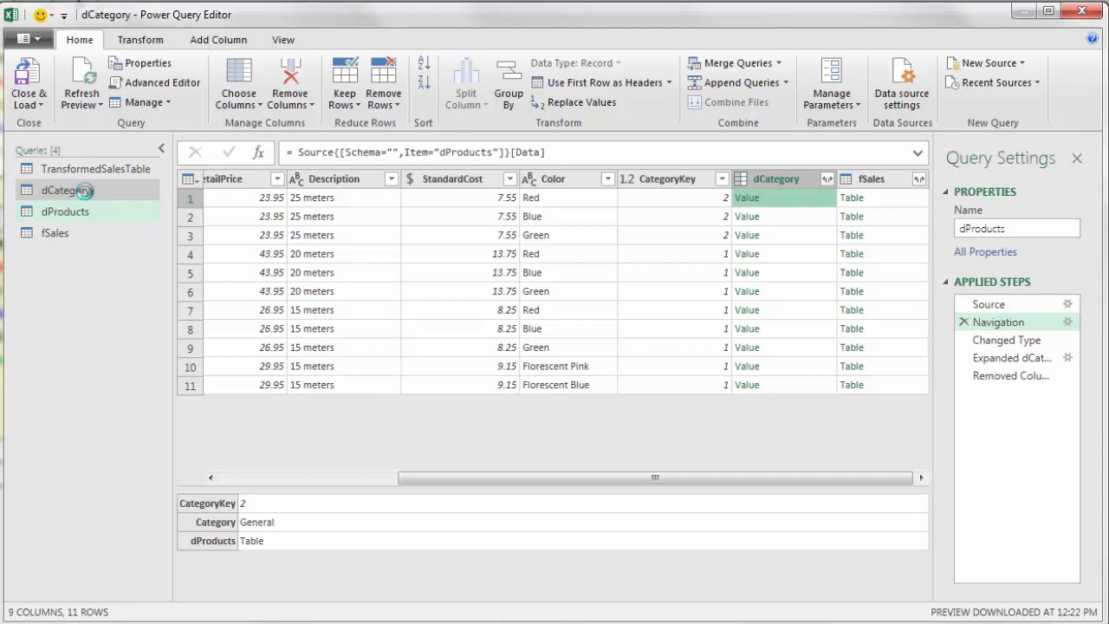
pyautogui.click(509, 193)
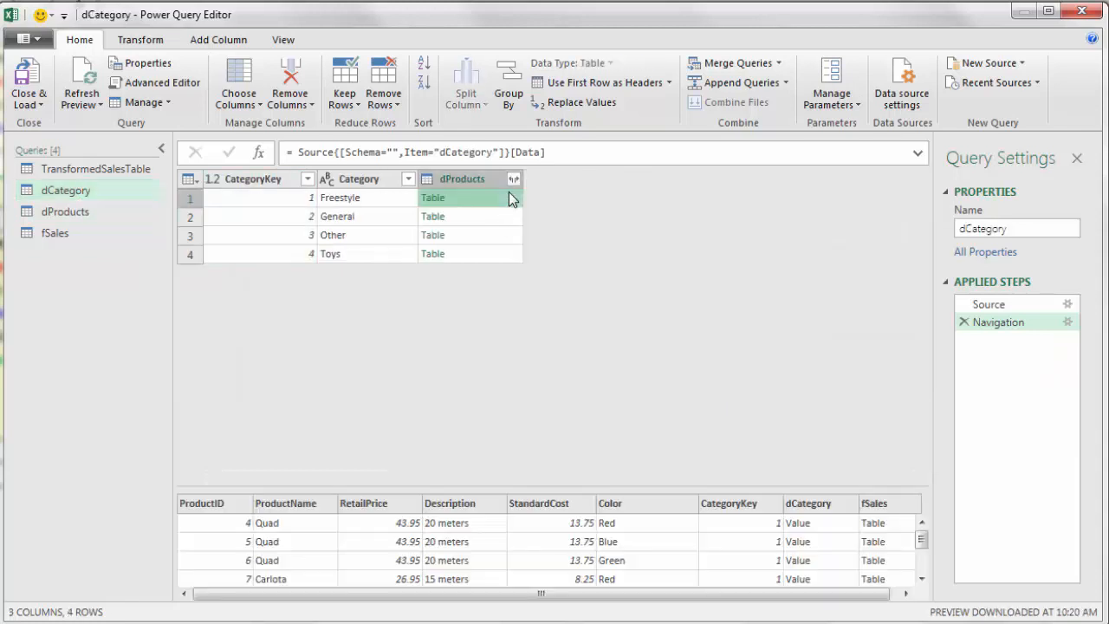
pyautogui.click(59, 194)
pyautogui.rightClick(59, 194)
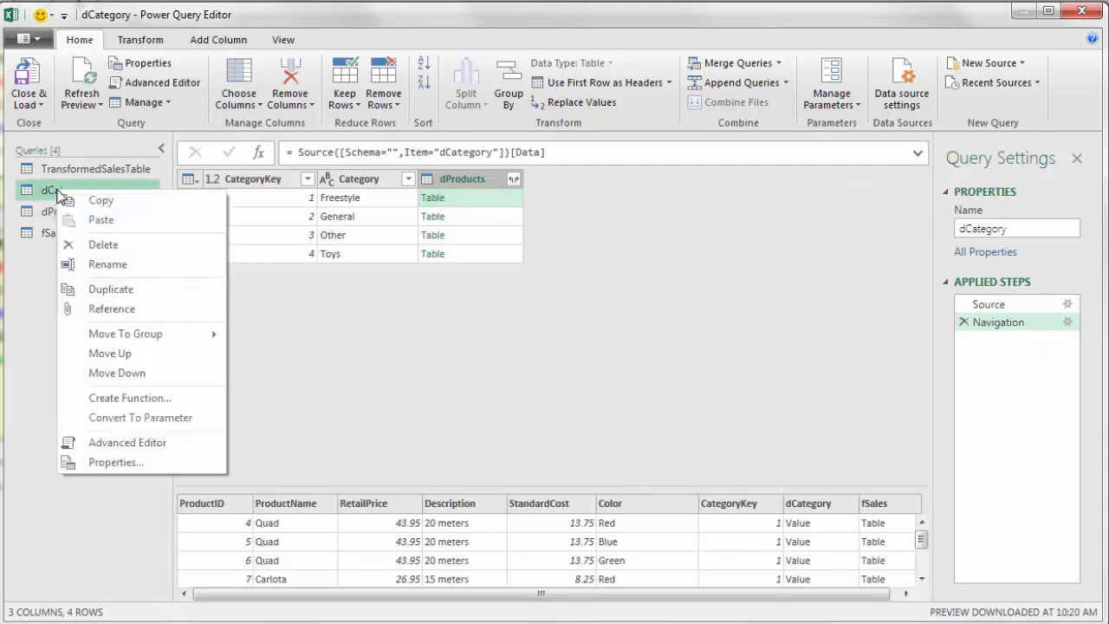
pyautogui.click(104, 246)
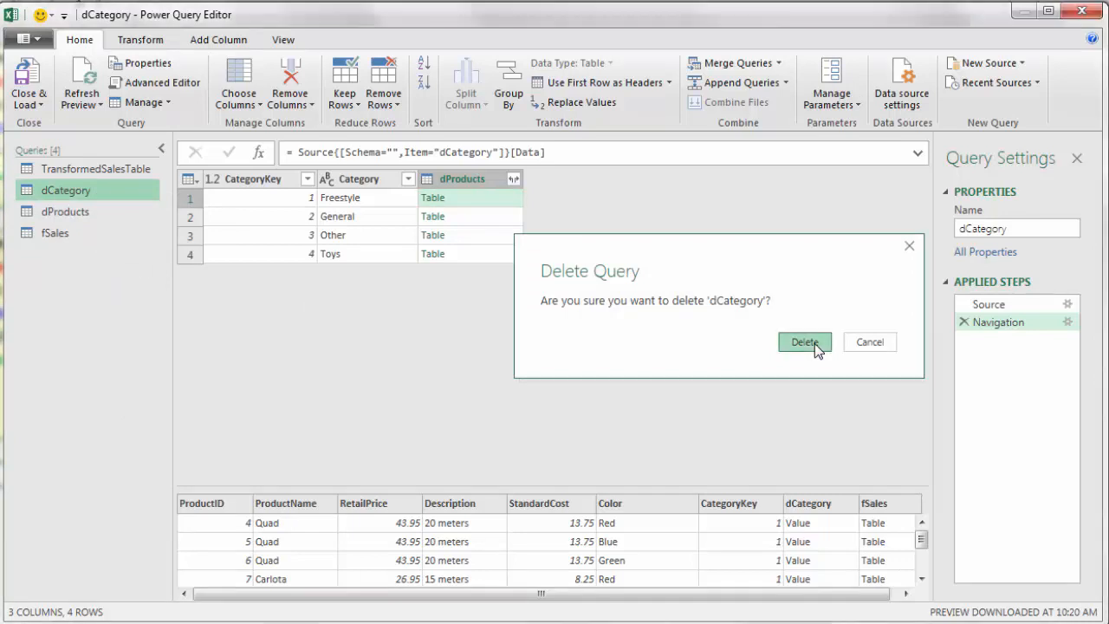
pyautogui.click(805, 342)
pyautogui.click(60, 214)
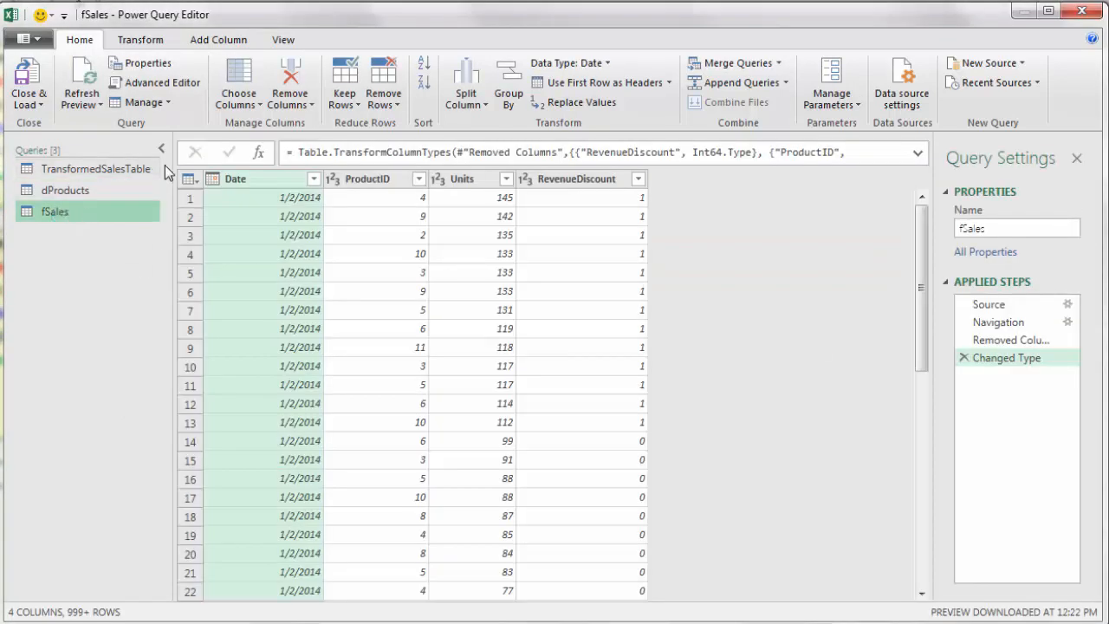
# Step: Review the dProducts query across to its Category column, and view the TransformedSalesTable query
pyautogui.click(67, 193)
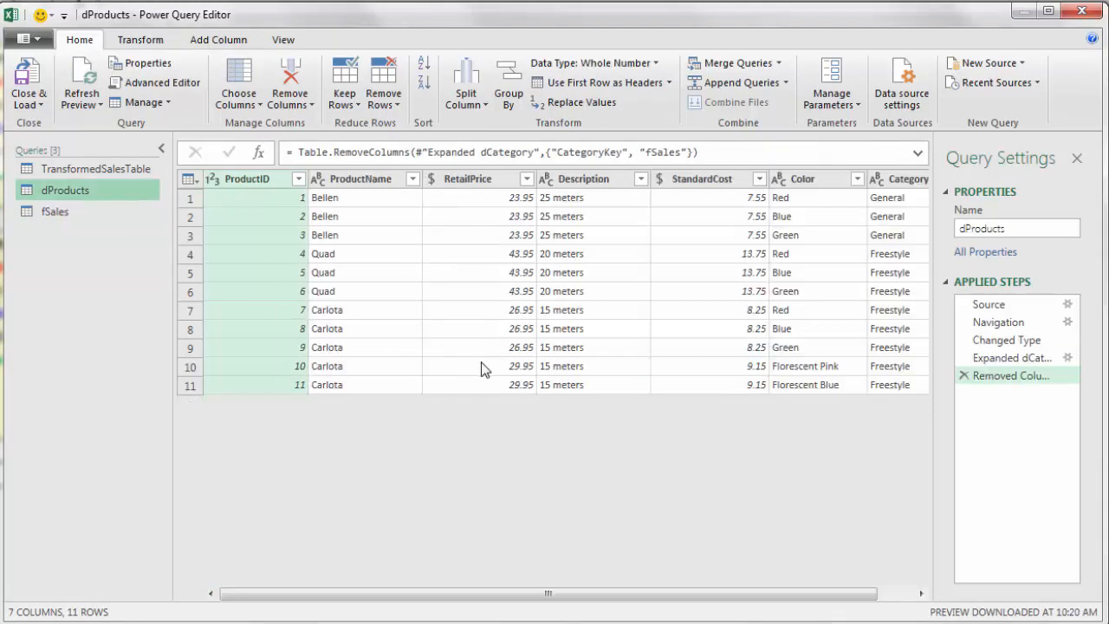
pyautogui.moveTo(548, 598); pyautogui.dragTo(754, 598)
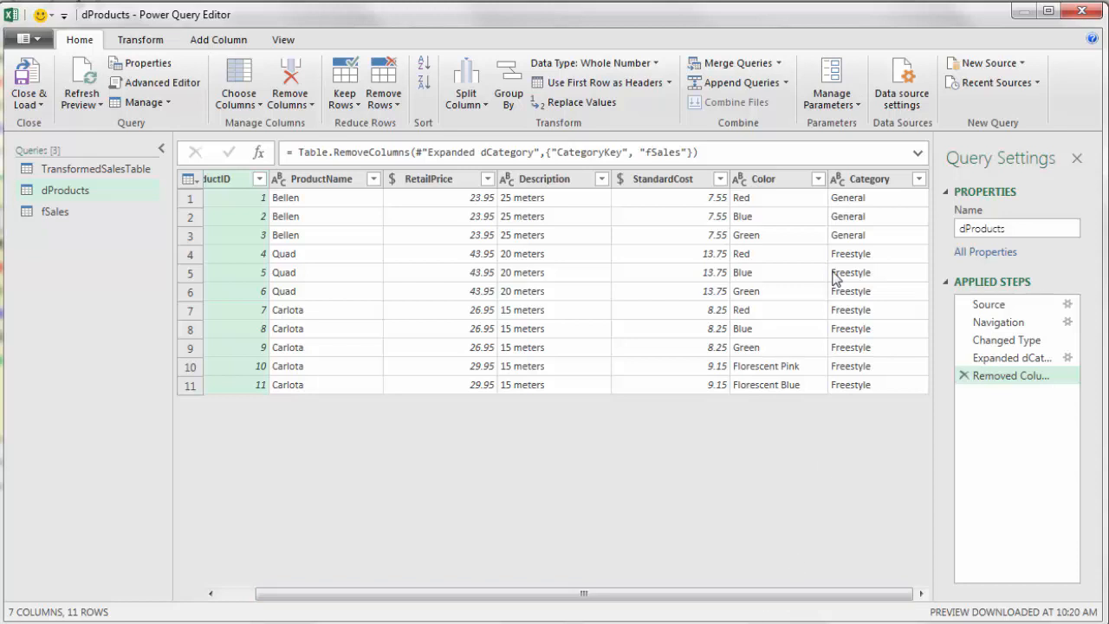
pyautogui.moveTo(638, 601); pyautogui.dragTo(520, 601)
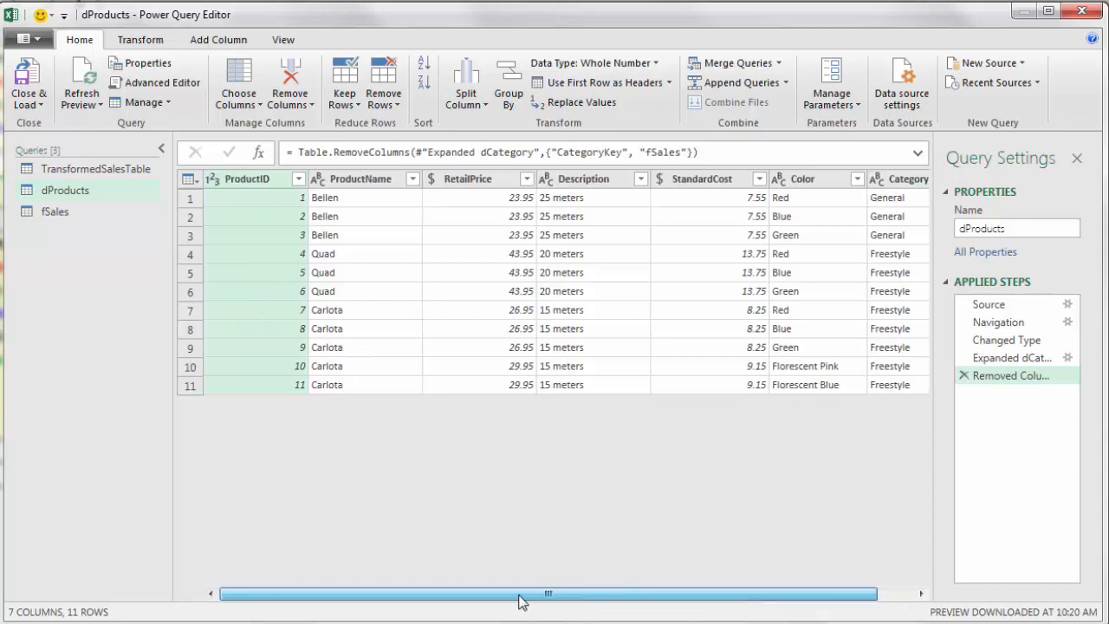
pyautogui.click(95, 171)
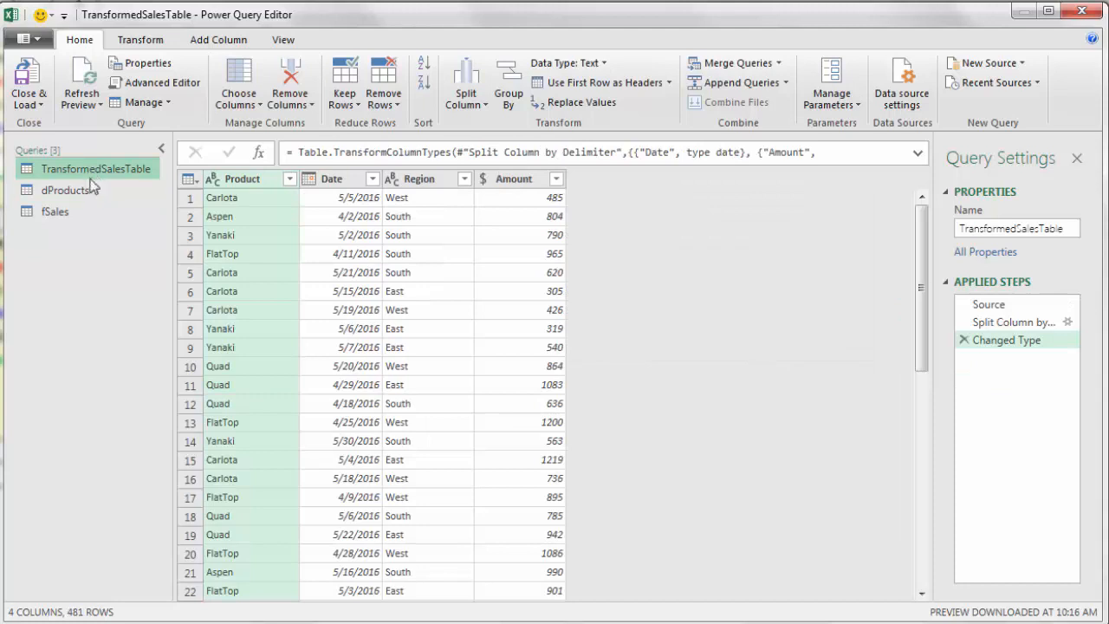
# Step: Close and load the queries as Only Create Connection, adding the data to the Data Model
pyautogui.click(39, 101)
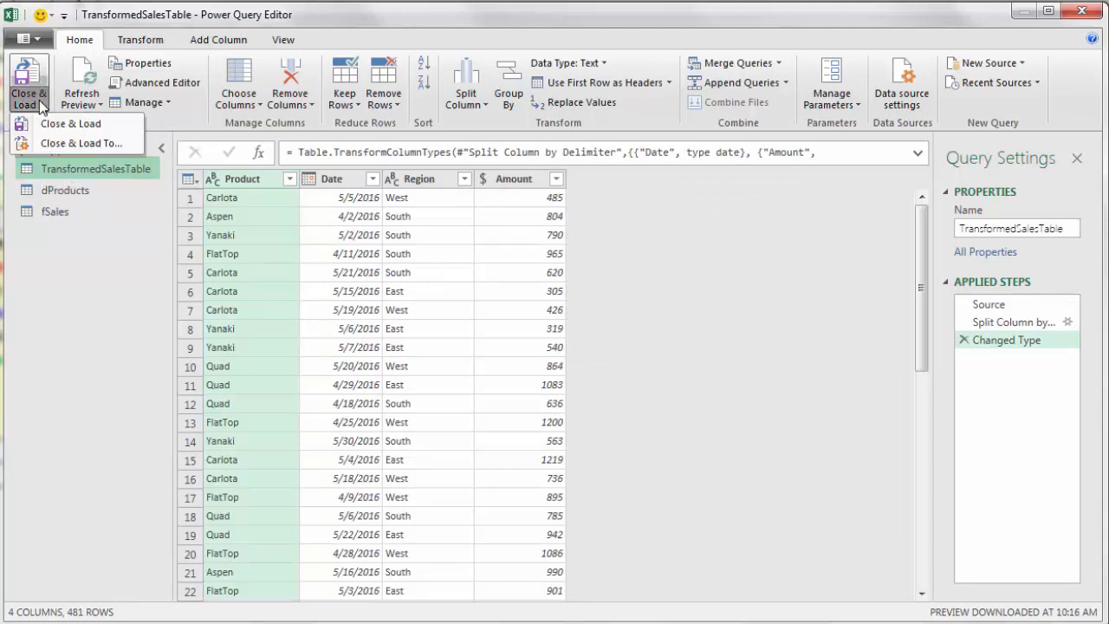
pyautogui.click(81, 144)
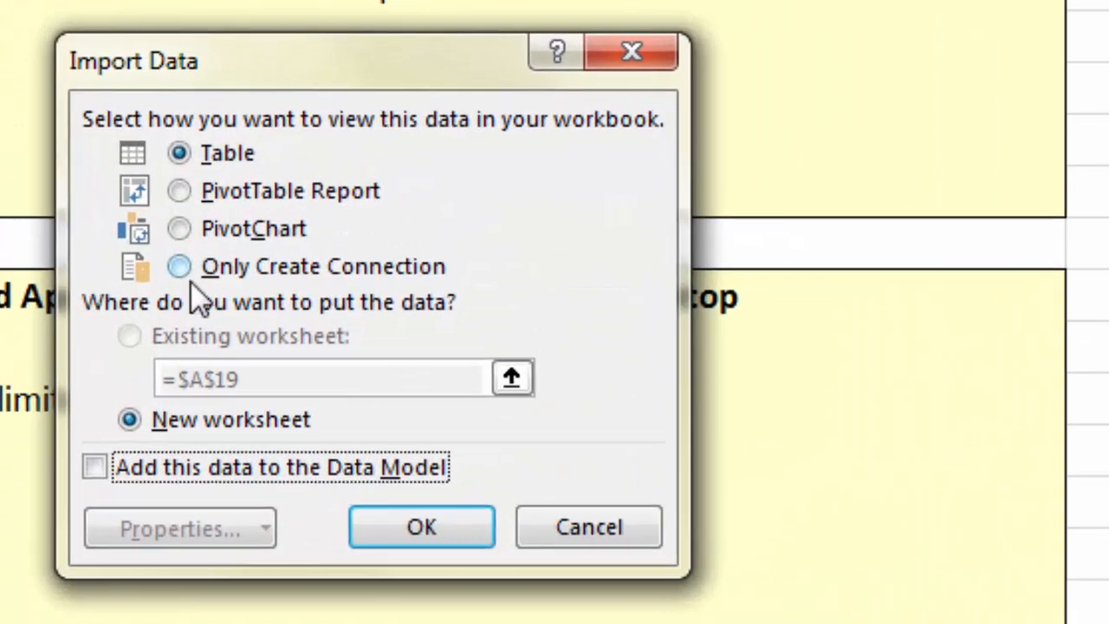
pyautogui.click(180, 268)
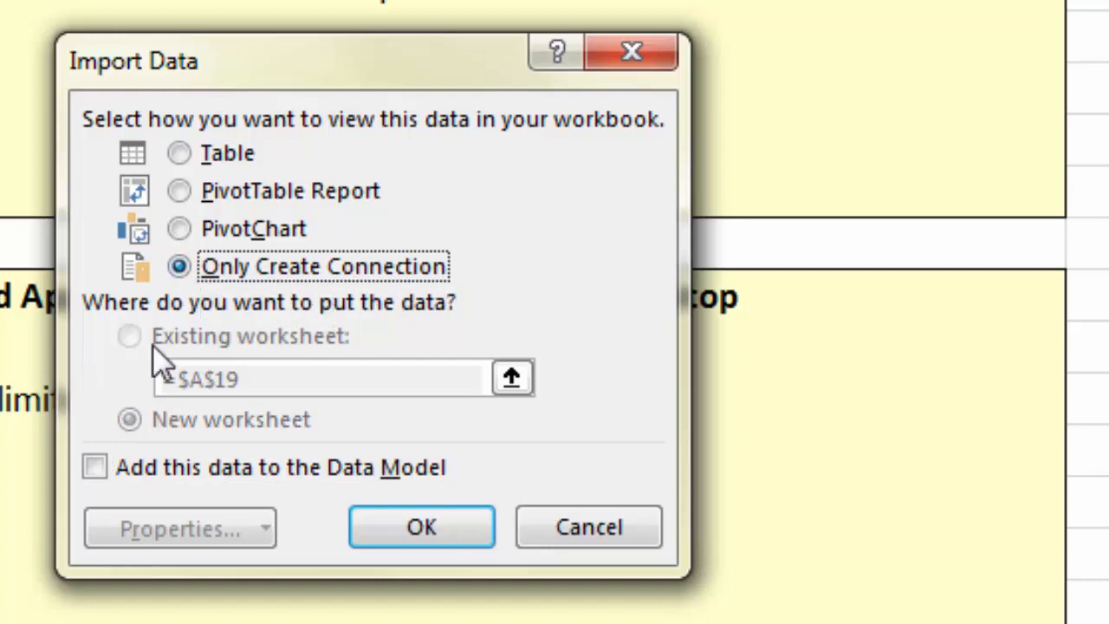
pyautogui.click(95, 470)
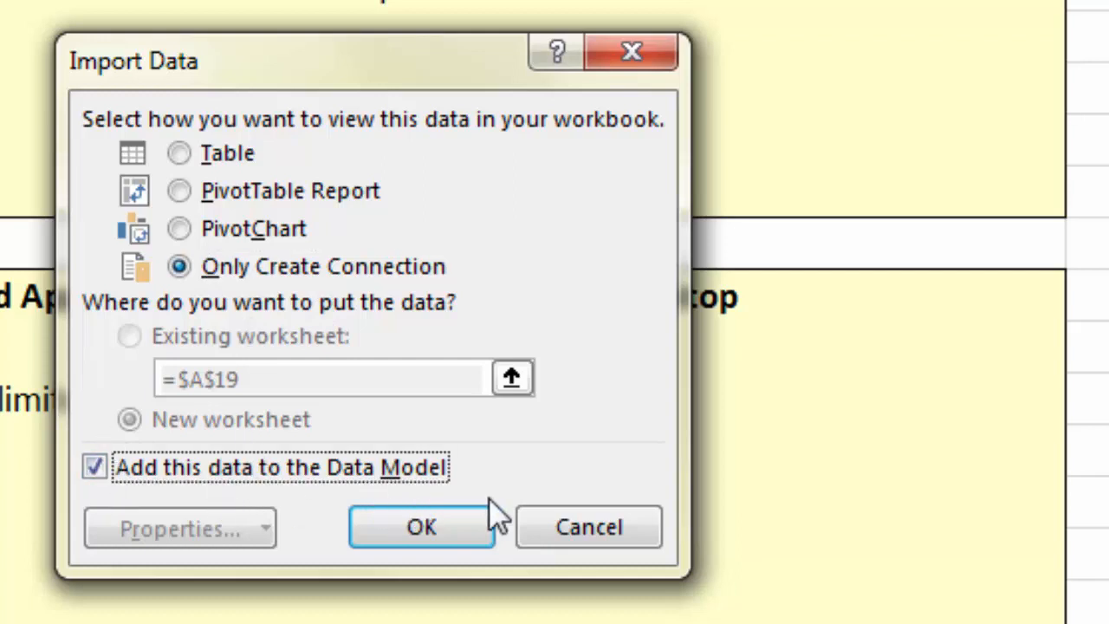
pyautogui.click(447, 537)
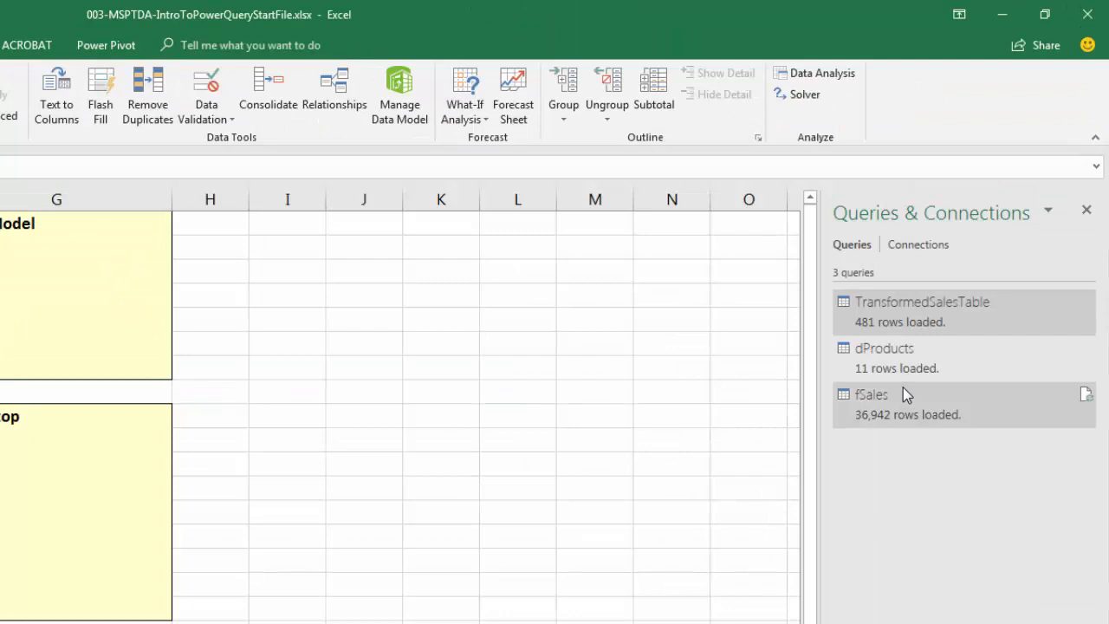
pyautogui.moveTo(979, 247)
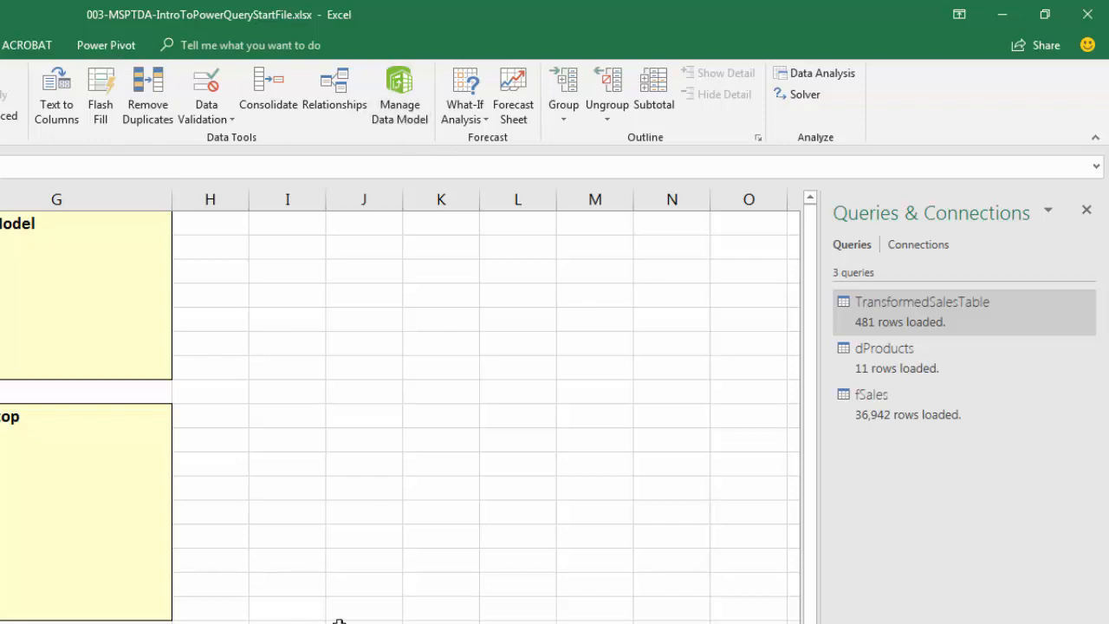
# Step: Open the Data Model in Power Pivot and look over the fSales and dProducts tables
pyautogui.hotkey('alt', 'a')
pyautogui.press('d')
pyautogui.press('m')
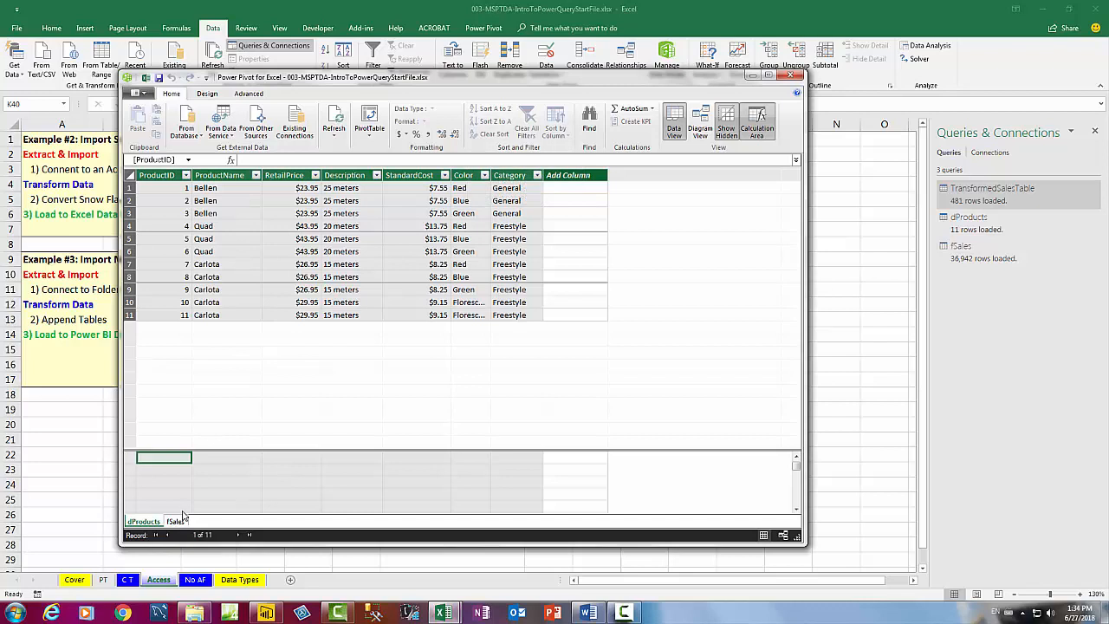
pyautogui.click(178, 520)
pyautogui.click(147, 523)
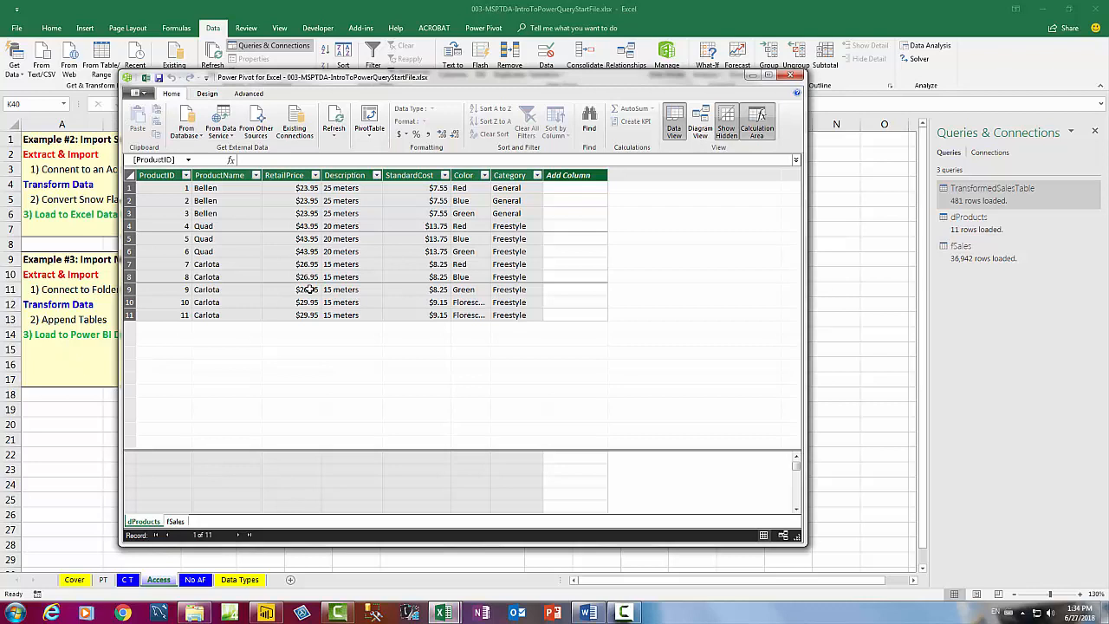
# Step: Show the data model as a diagram and rearrange the tables with fSales to the left of dProducts
pyautogui.click(700, 128)
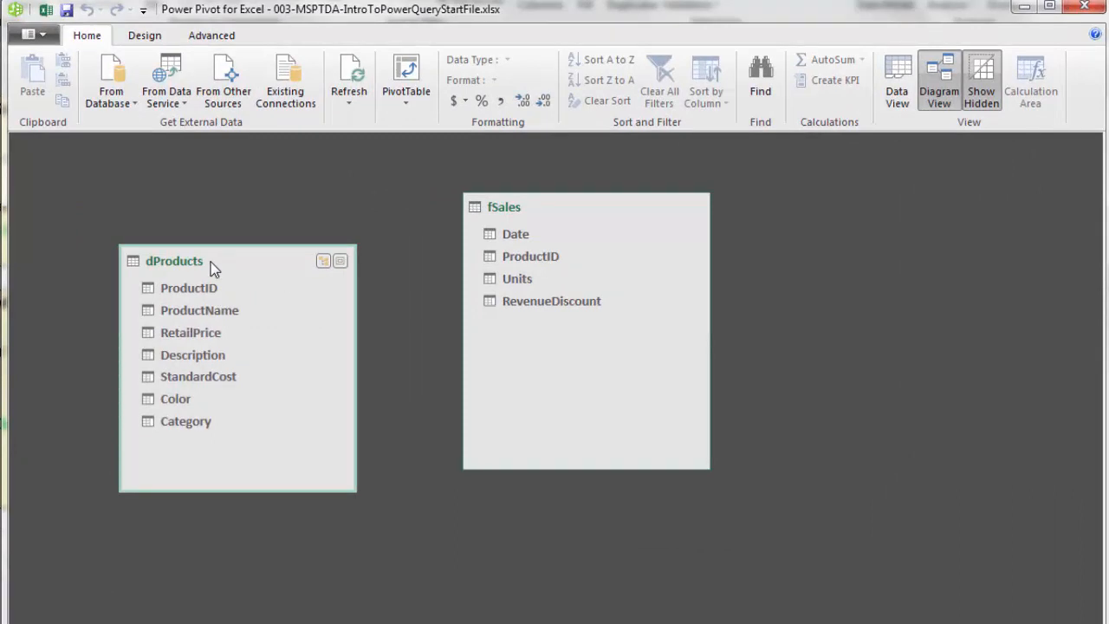
pyautogui.moveTo(211, 262); pyautogui.dragTo(517, 330)
pyautogui.click(545, 226)
pyautogui.moveTo(535, 215); pyautogui.dragTo(160, 279)
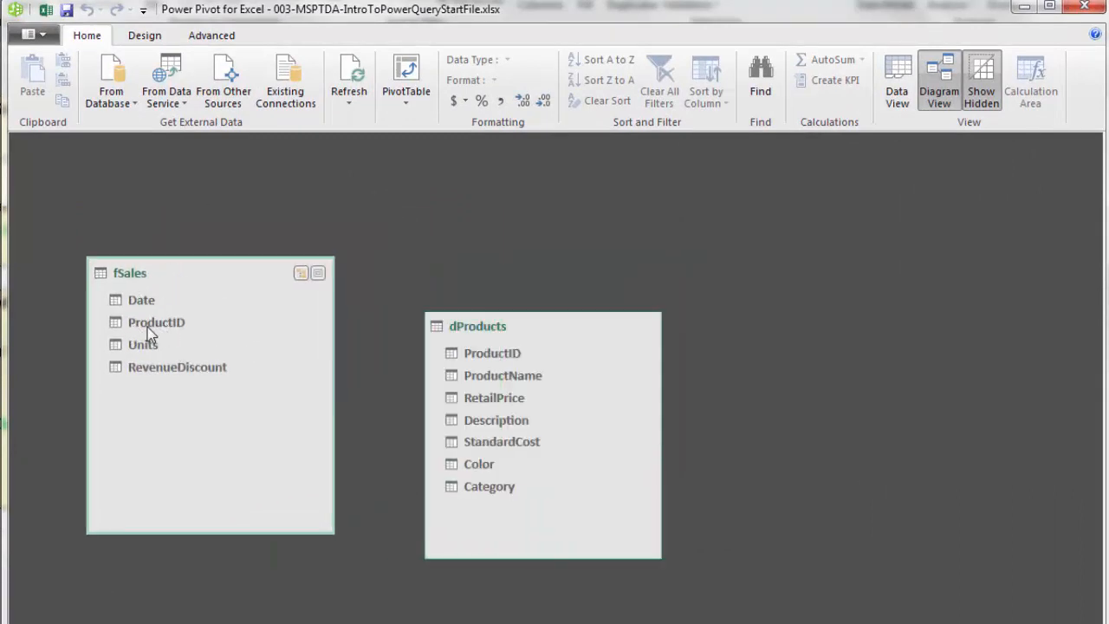
# Step: Relate dProducts to fSales on ProductID, save the workbook and close the Power Pivot window
pyautogui.moveTo(483, 358); pyautogui.dragTo(153, 320)
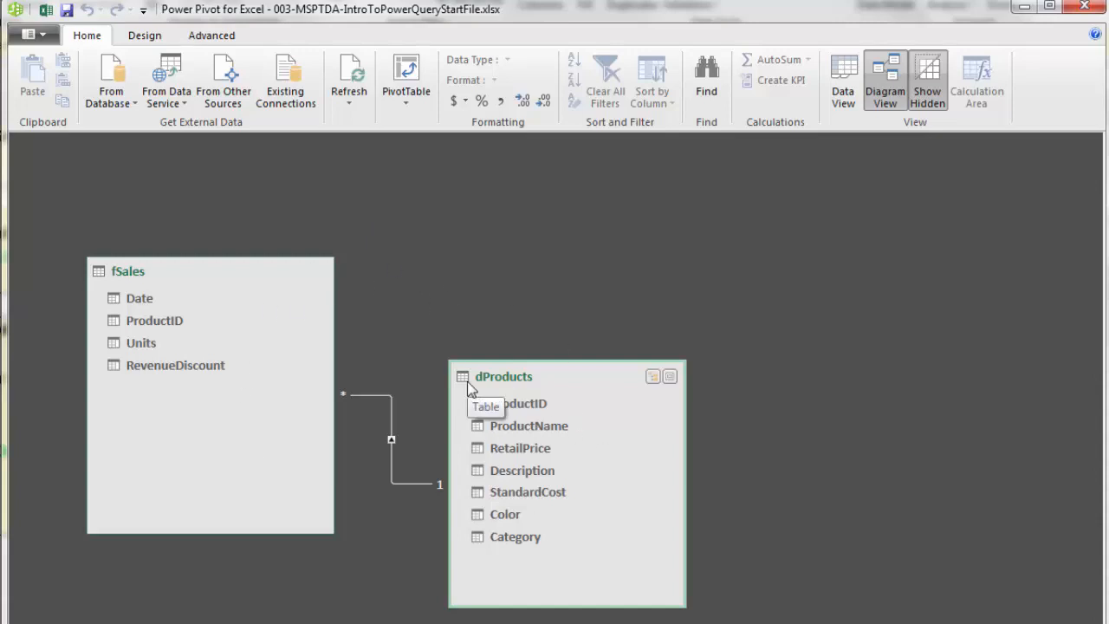
pyautogui.hotkey('ctrl', 's')
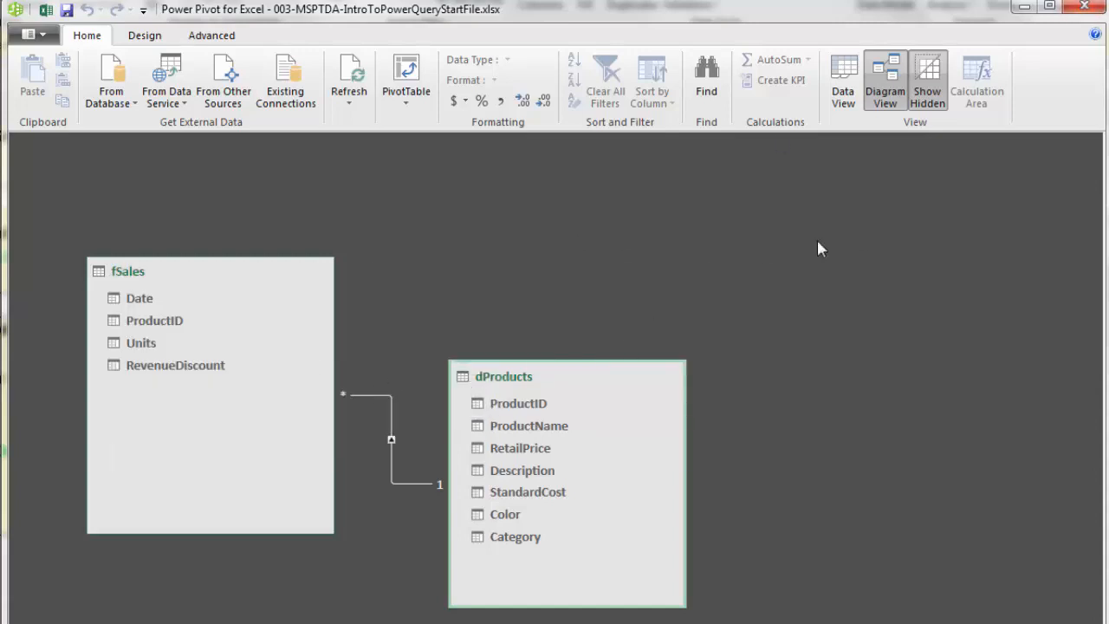
pyautogui.click(1084, 8)
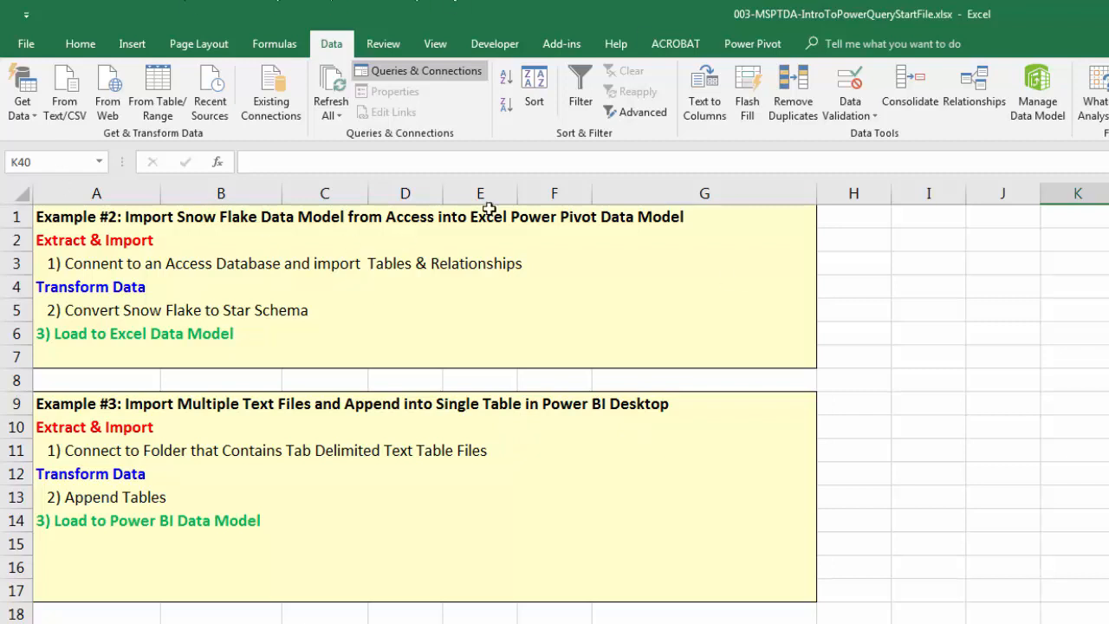
pyautogui.click(750, 43)
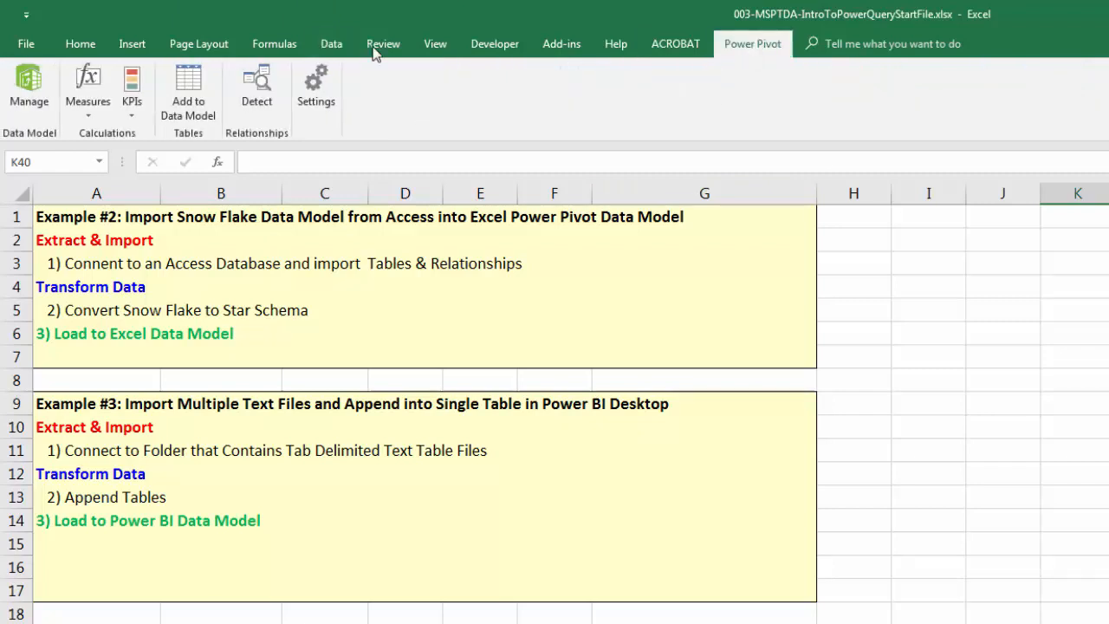
pyautogui.click(329, 45)
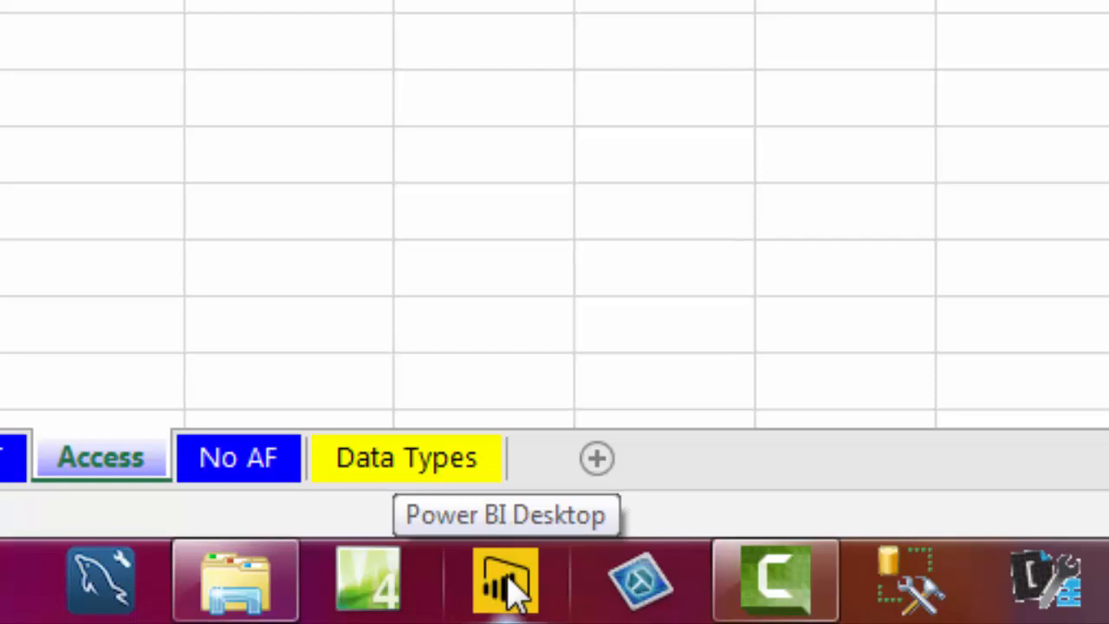
# Step: Launch Power BI Desktop, dismiss its start screen, and look at the Data and Relationships views
pyautogui.click(511, 589)
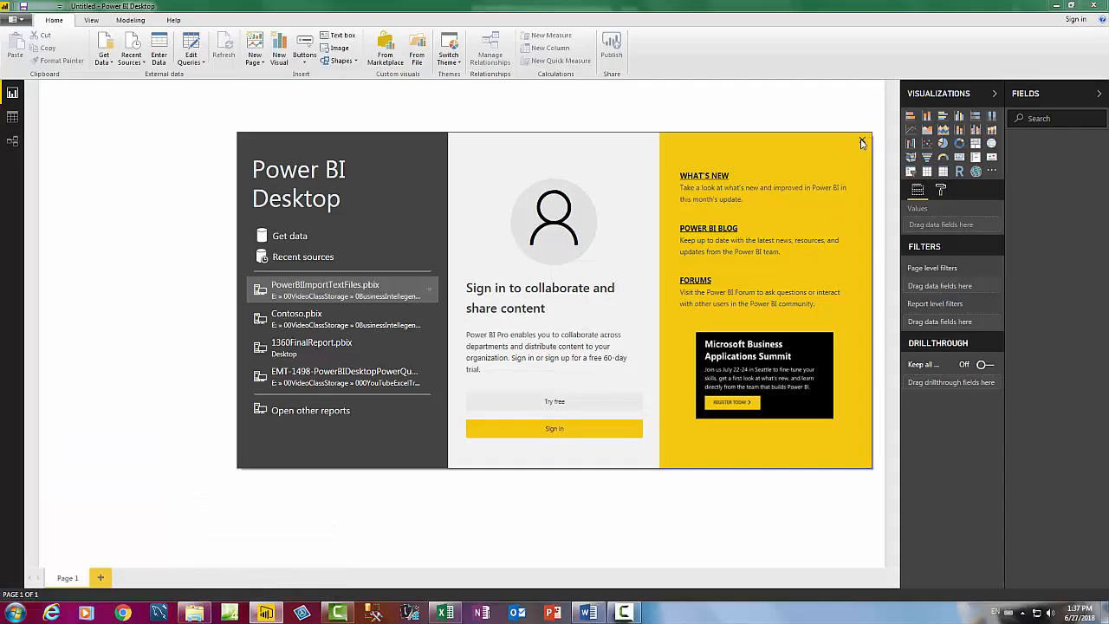
pyautogui.click(863, 144)
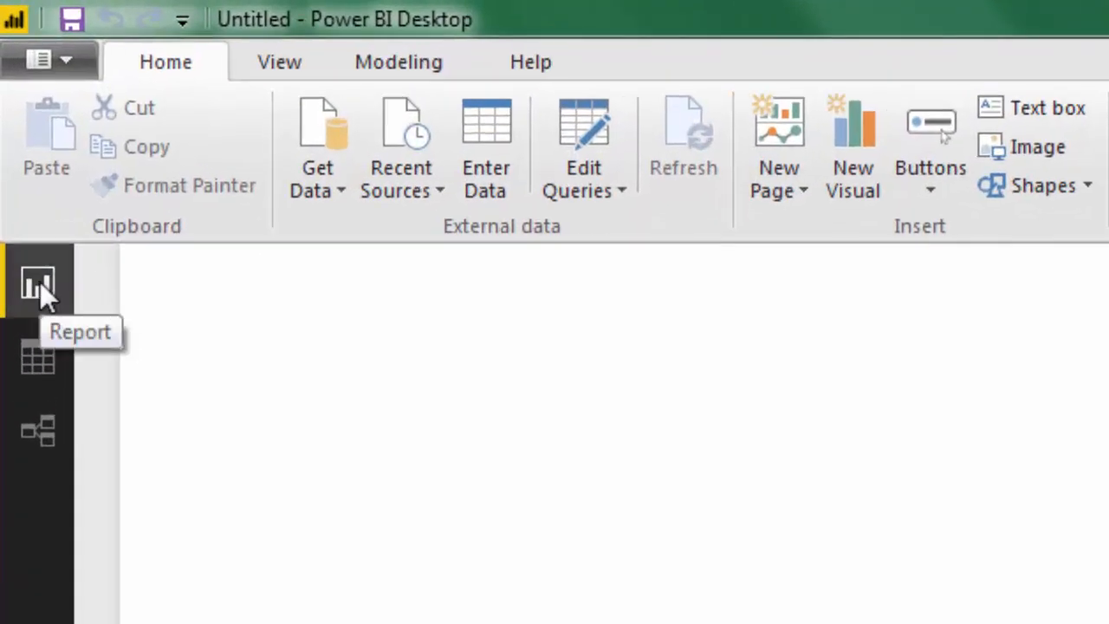
pyautogui.click(38, 358)
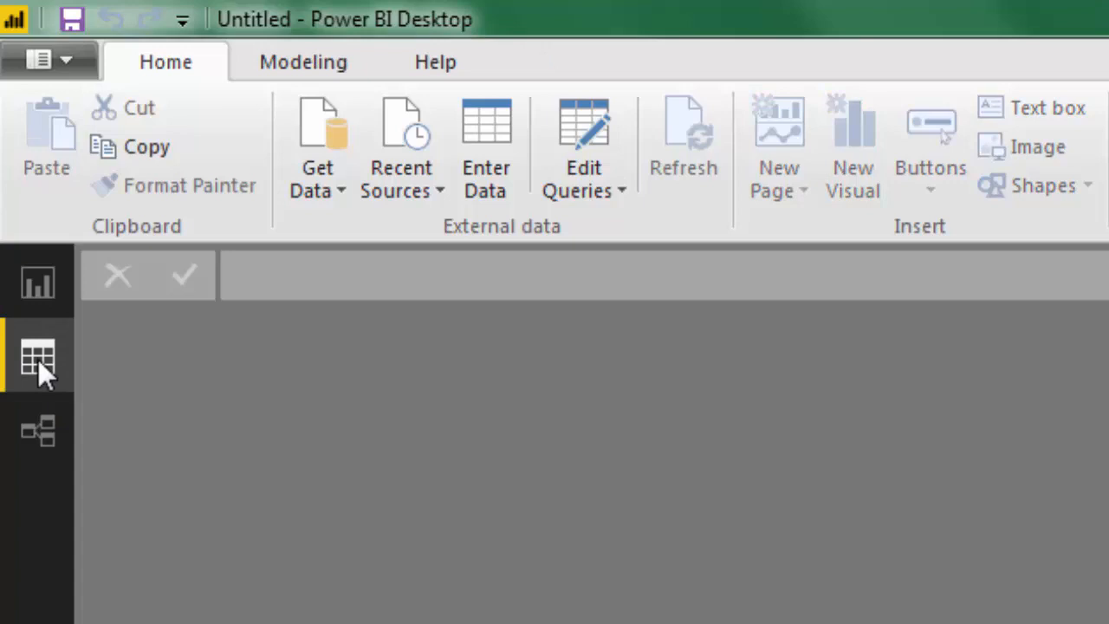
pyautogui.click(34, 426)
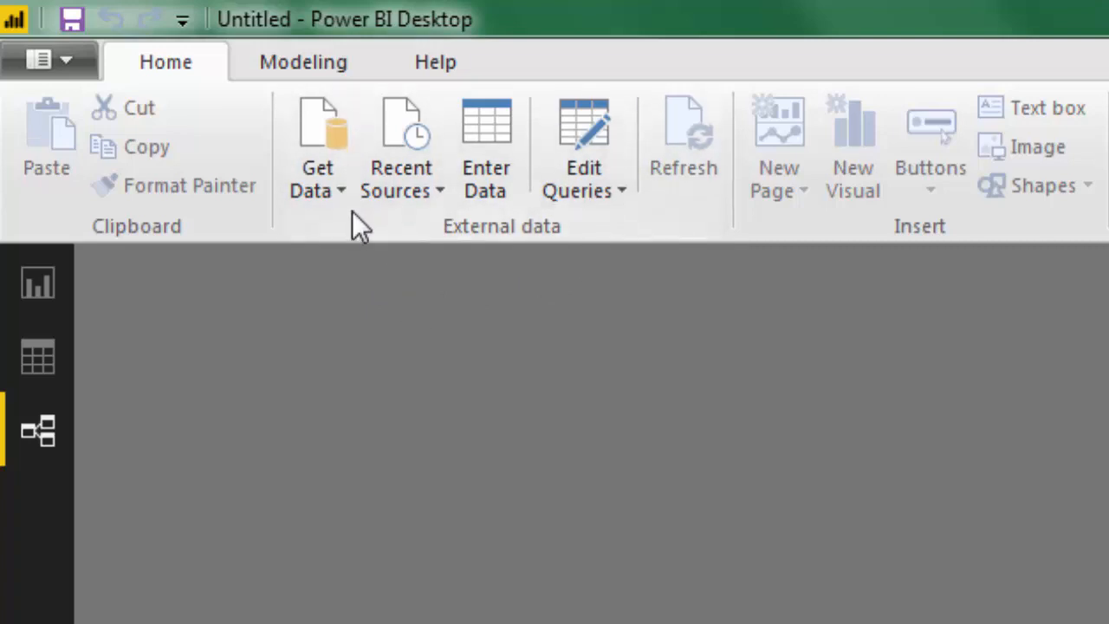
# Step: Open the full list of Get Data sources, compare the File and Database categories, and select Folder as the file source
pyautogui.click(340, 193)
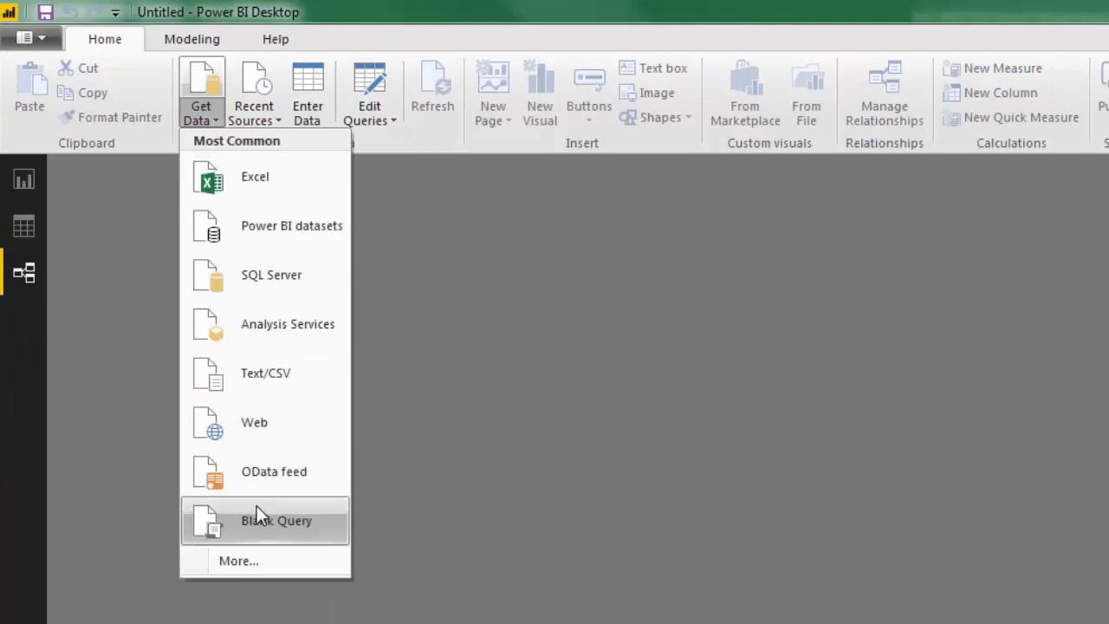
pyautogui.click(257, 559)
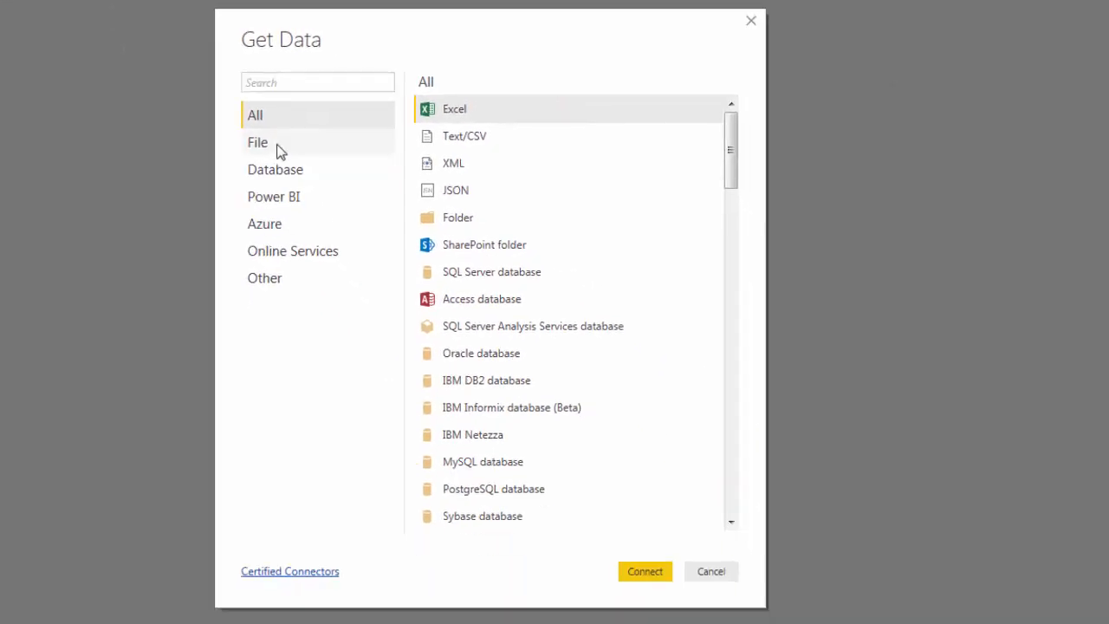
pyautogui.click(280, 151)
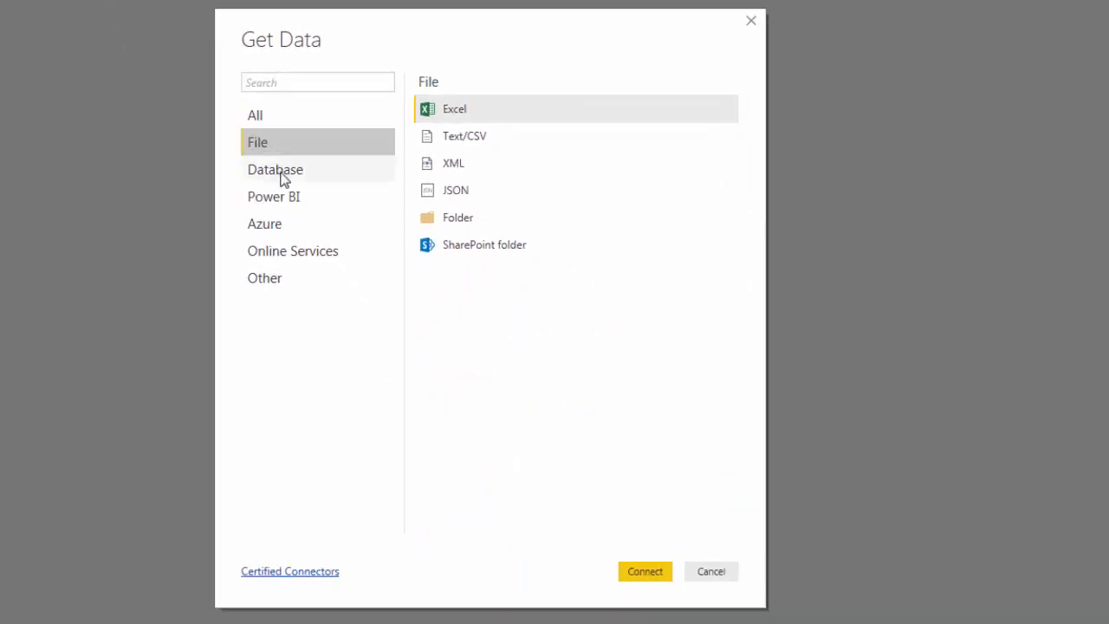
pyautogui.click(283, 180)
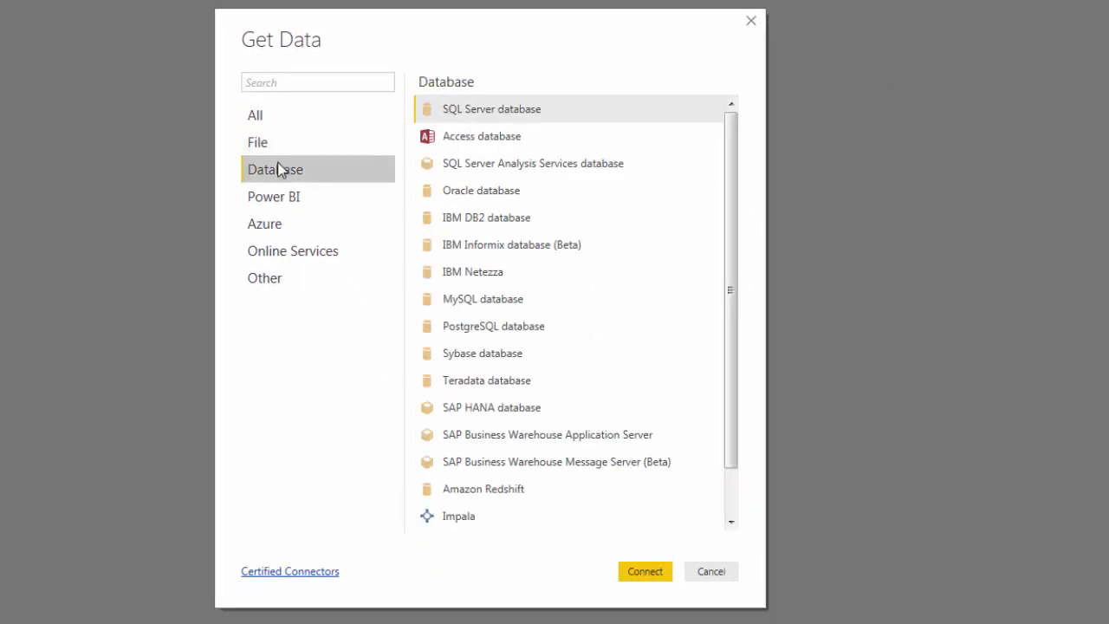
pyautogui.click(275, 149)
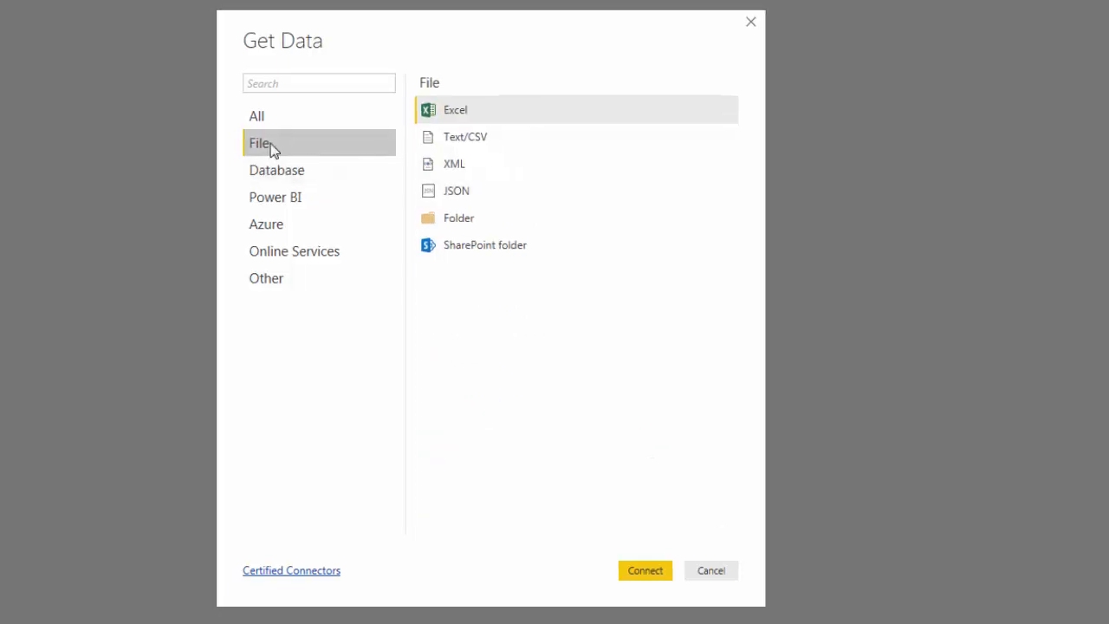
pyautogui.click(467, 228)
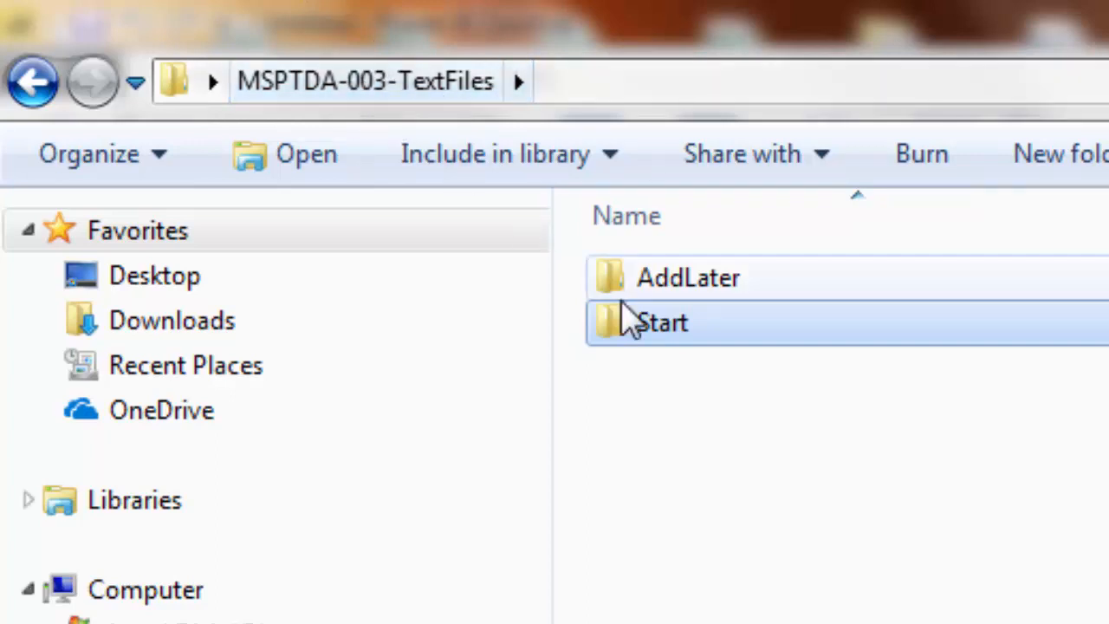
# Step: In File Explorer, open the Start folder inside MSPTDA-003-TextFiles, examine its files and open 2015Sales.txt
pyautogui.moveTo(675, 335)
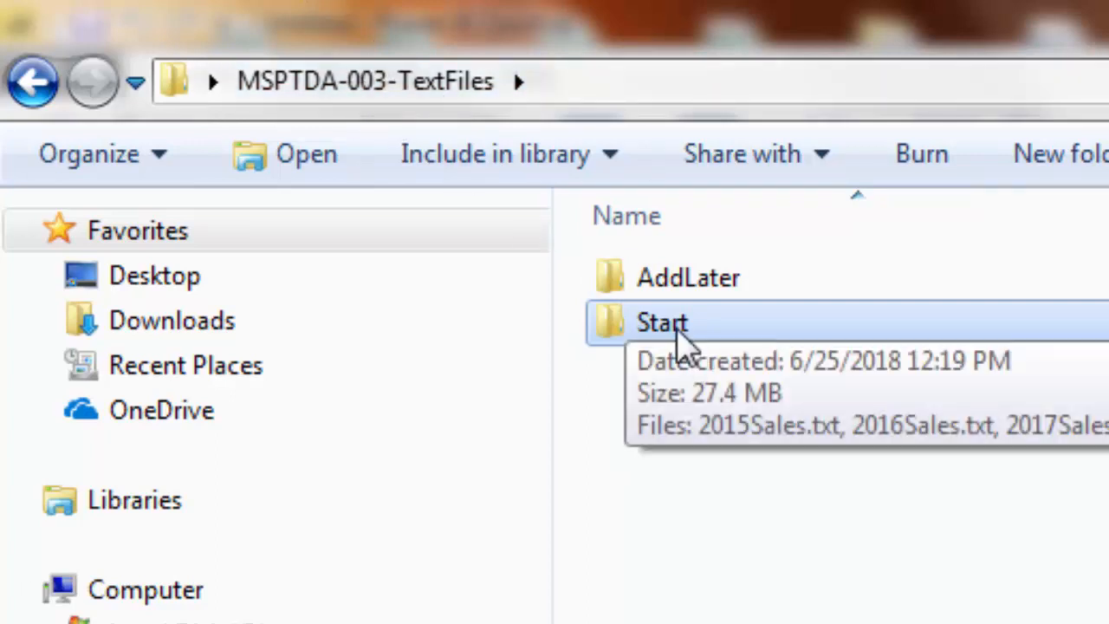
pyautogui.doubleClick(611, 323)
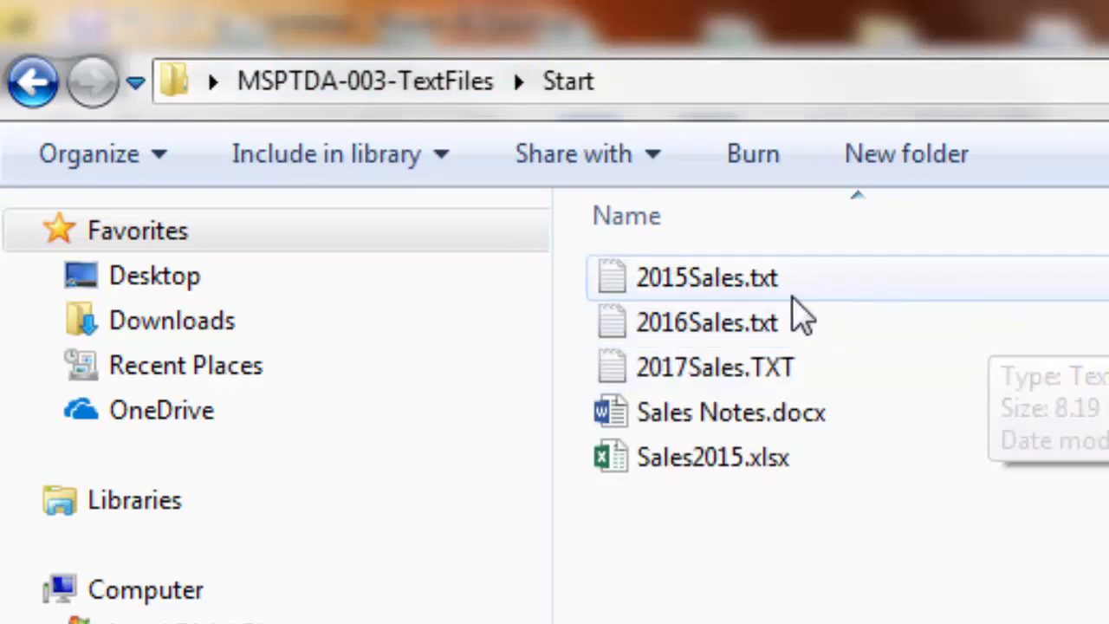
pyautogui.moveTo(864, 299)
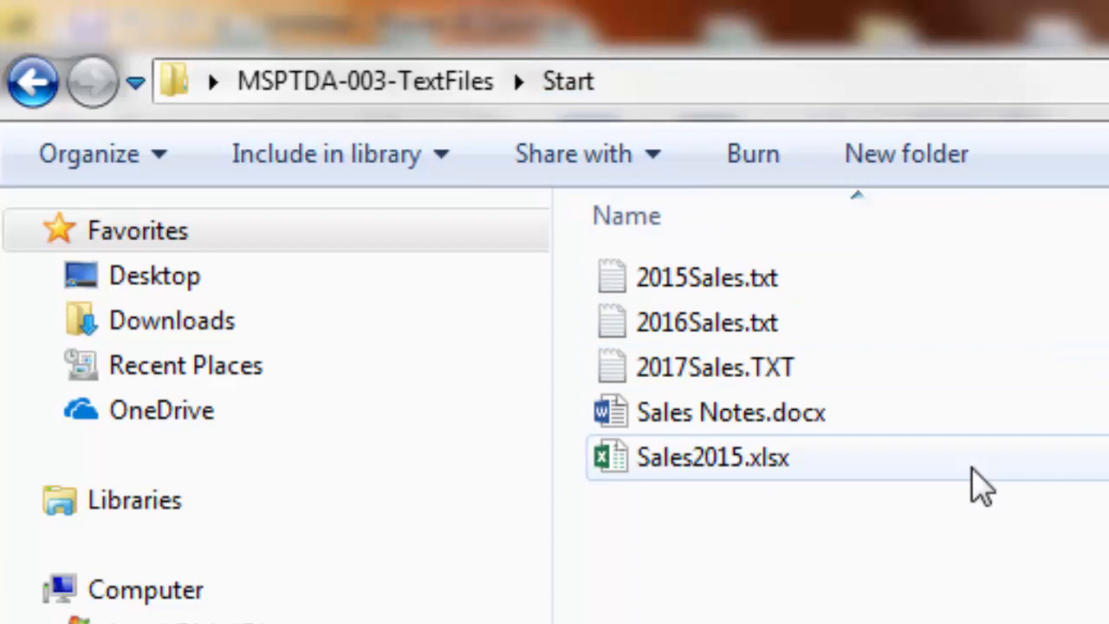
pyautogui.moveTo(812, 318)
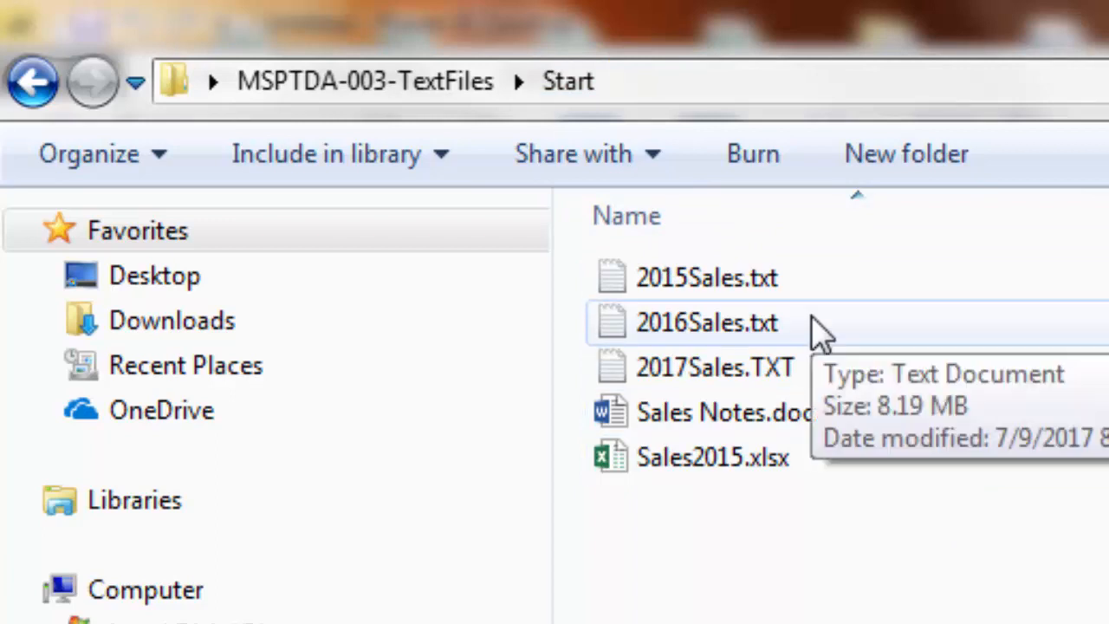
pyautogui.moveTo(699, 301)
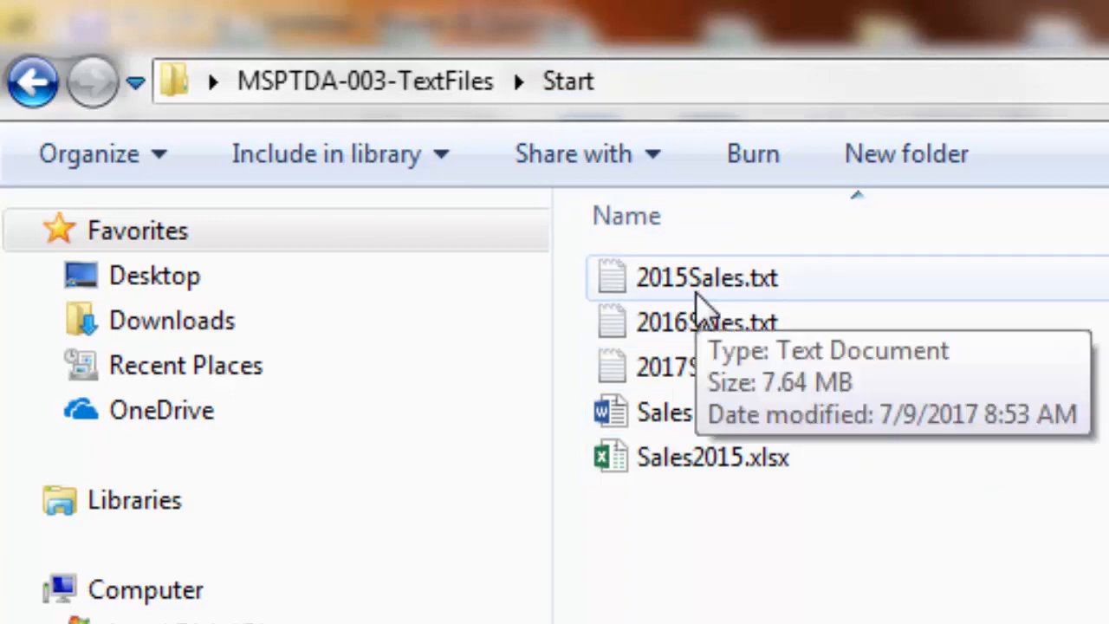
pyautogui.doubleClick(696, 293)
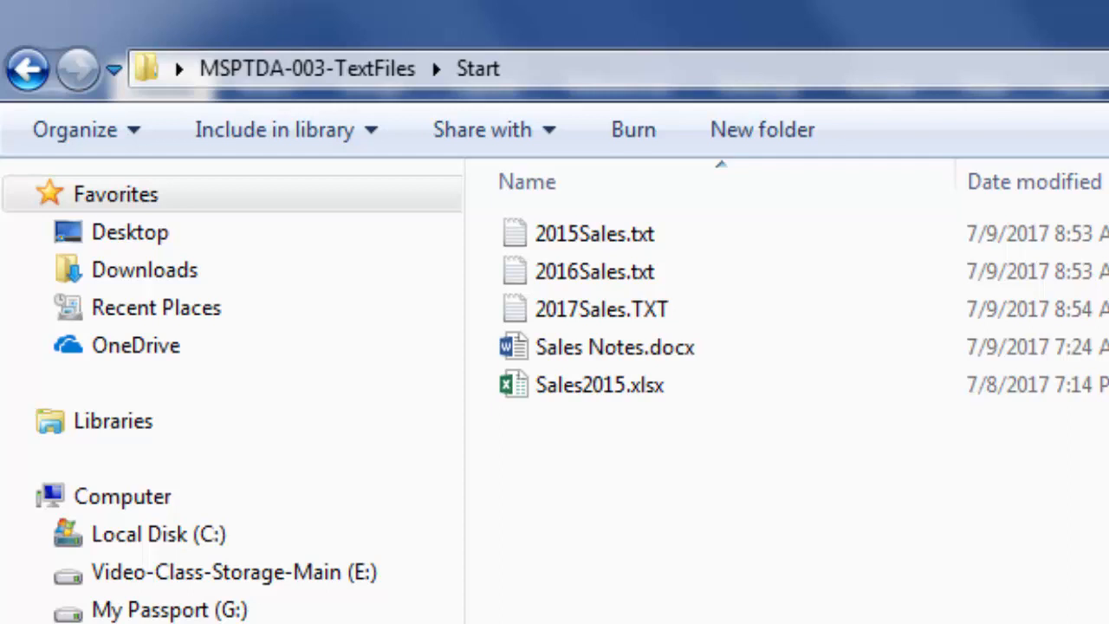
# Step: Return to the MSPTDA-003-TextFiles folder in File Explorer and look inside the AddLater folder
pyautogui.click(314, 69)
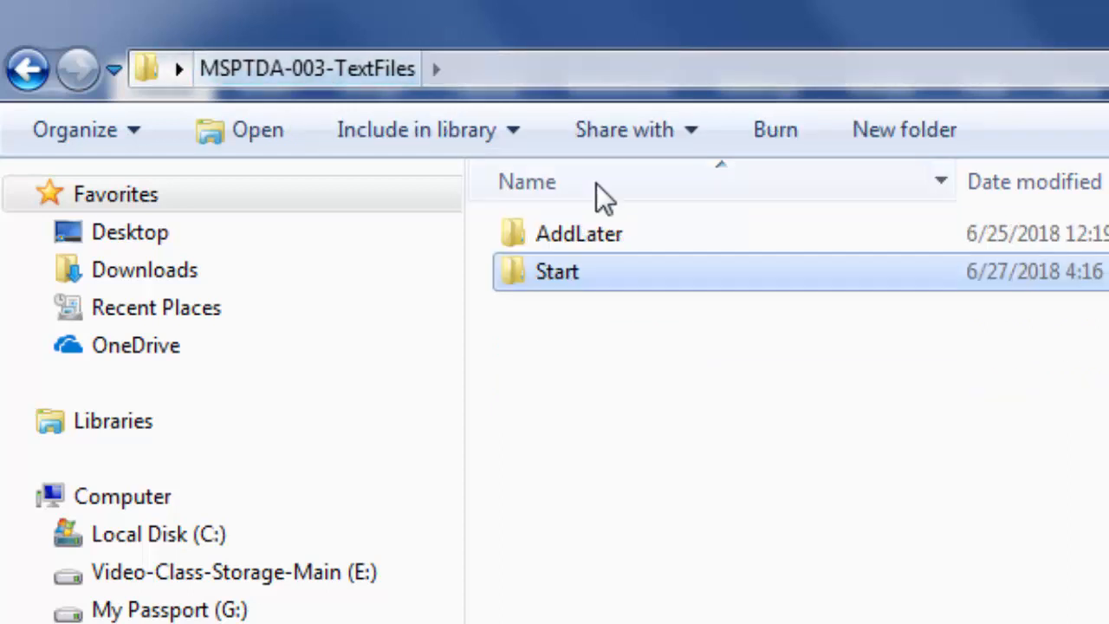
pyautogui.doubleClick(576, 243)
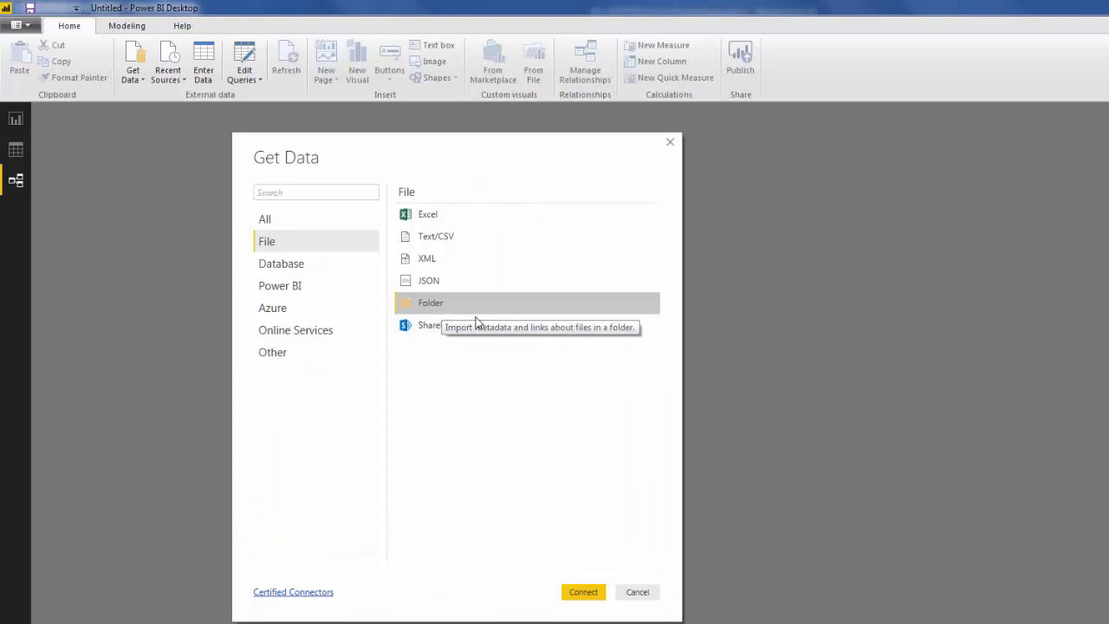
# Step: In Power BI Desktop, connect to the Start folder inside MSPTDA-003-TextFiles and open its file list for editing in Power Query
pyautogui.click(585, 592)
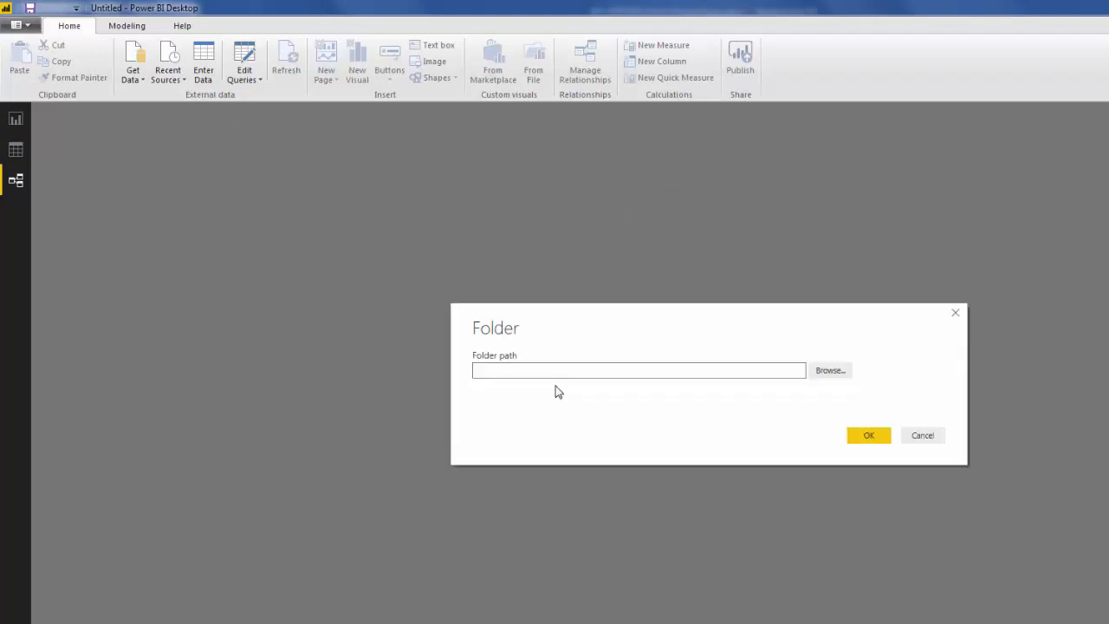
pyautogui.click(830, 371)
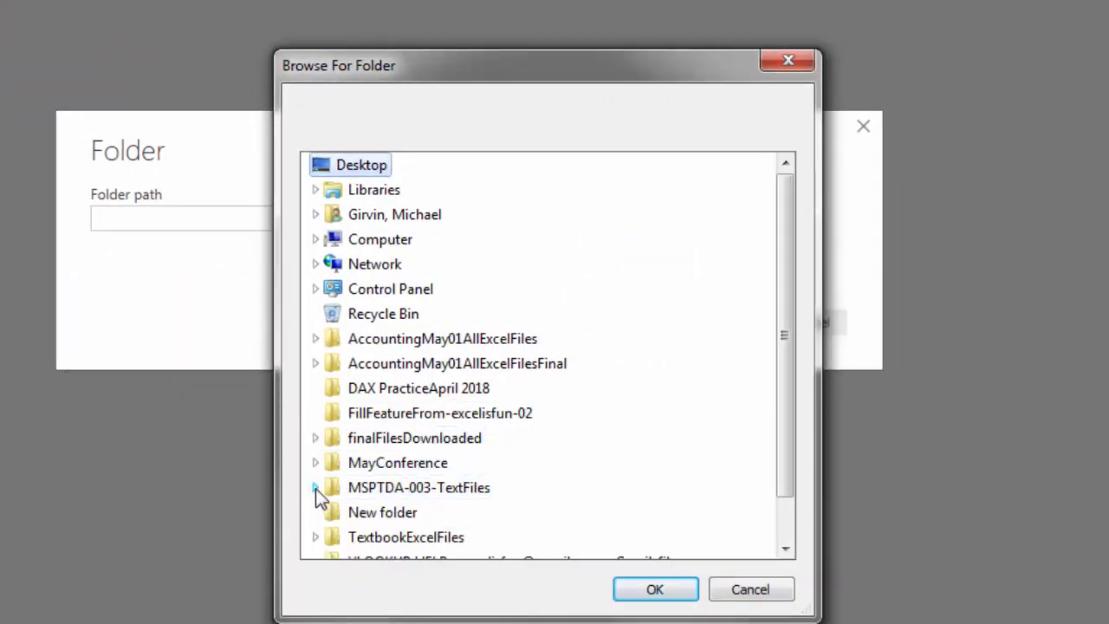
pyautogui.click(316, 488)
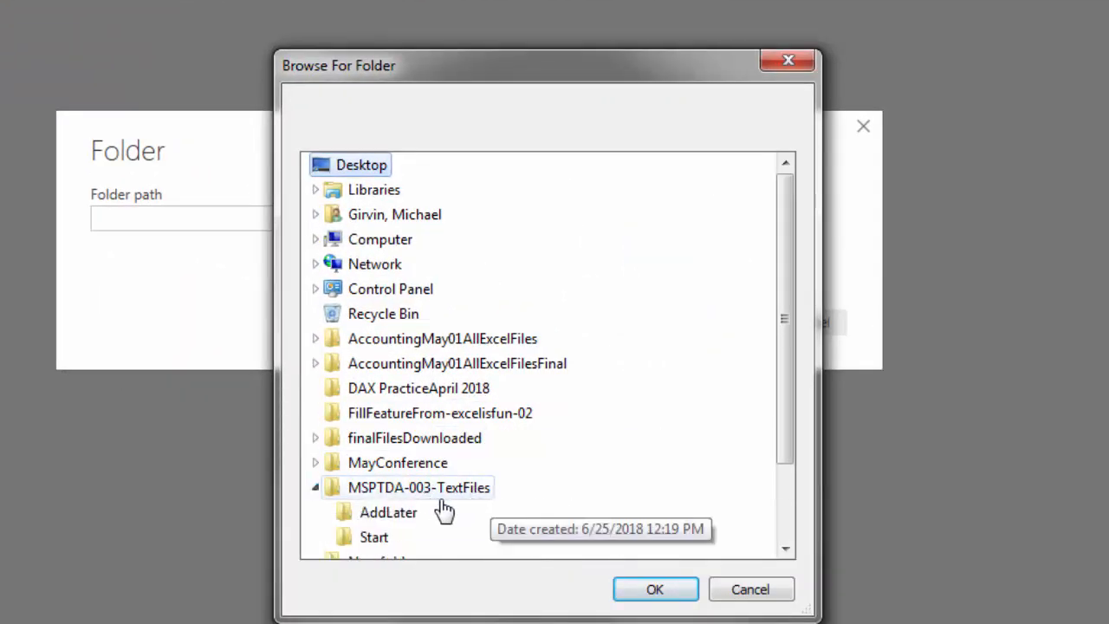
pyautogui.click(379, 541)
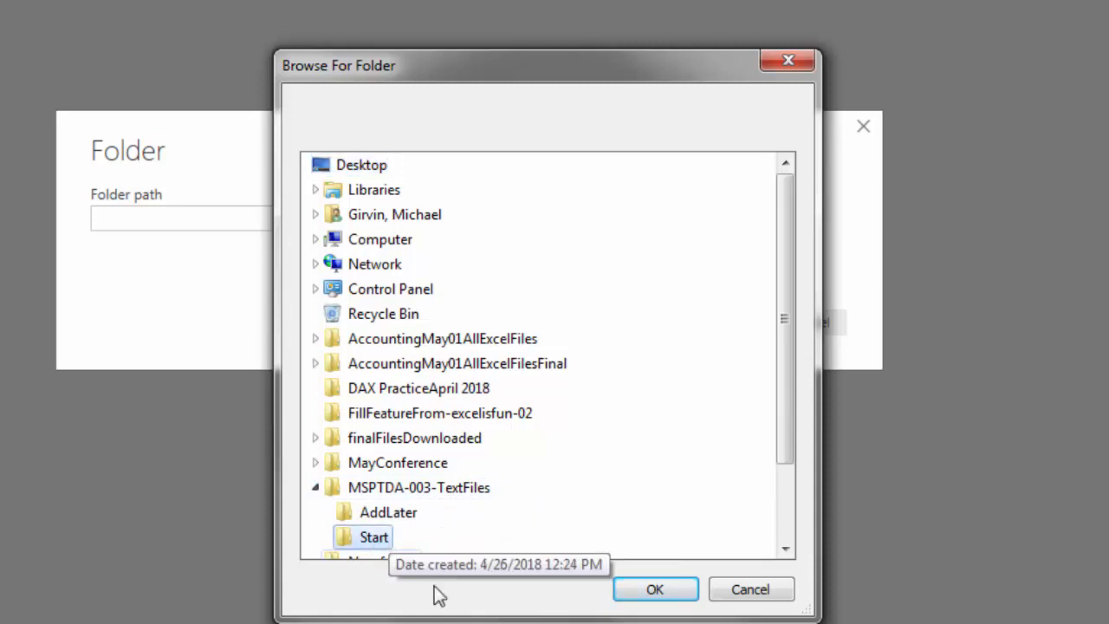
pyautogui.moveTo(457, 618); pyautogui.dragTo(458, 623)
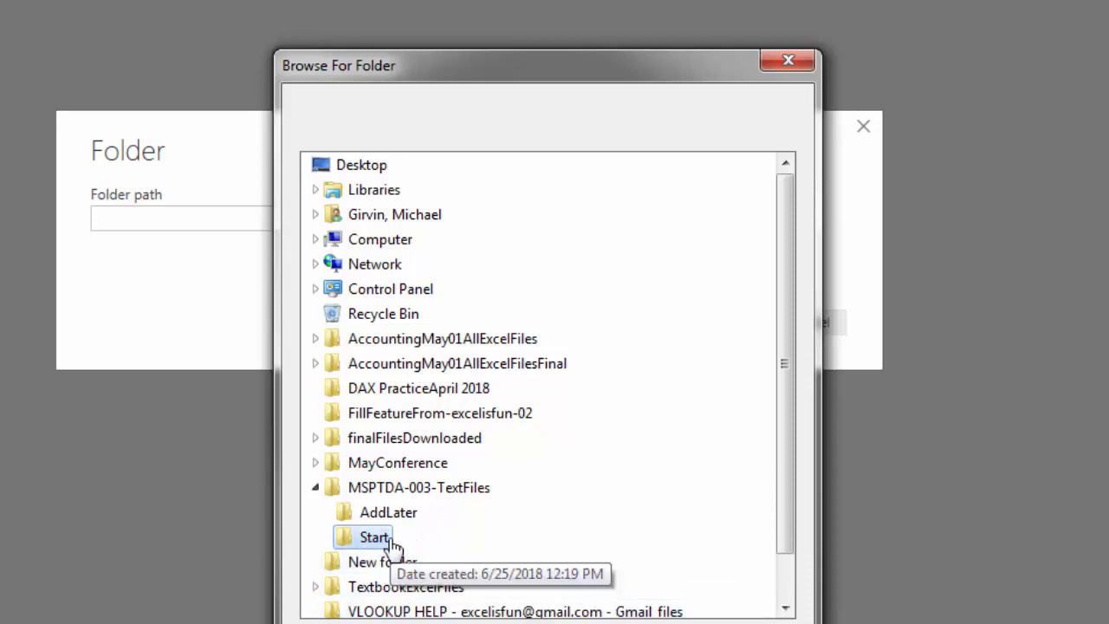
pyautogui.click(607, 622)
pyautogui.click(716, 327)
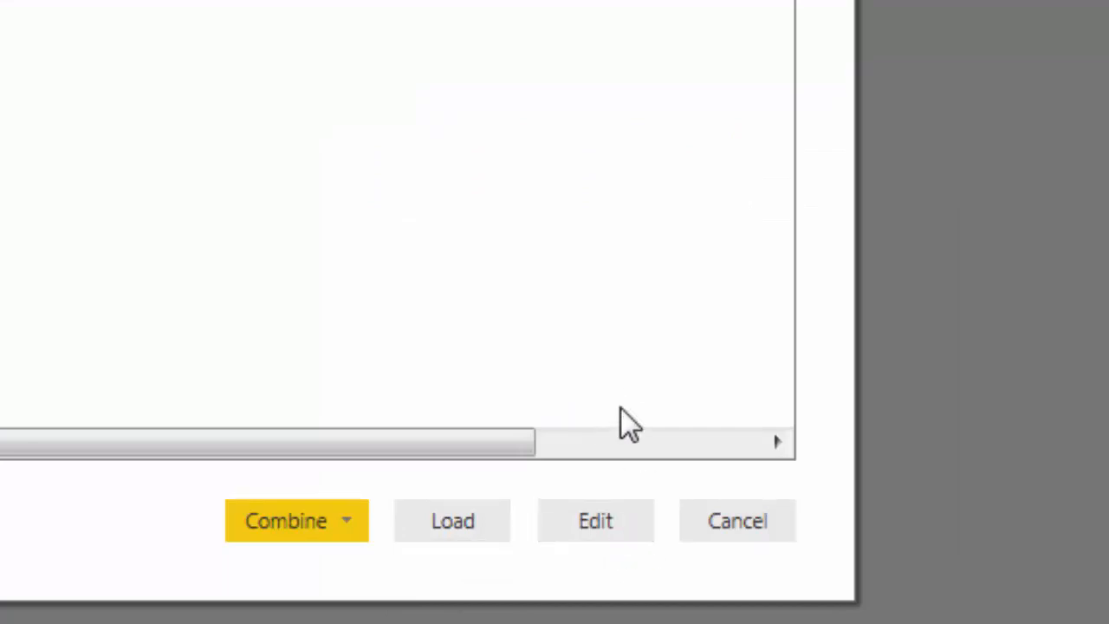
pyautogui.click(610, 529)
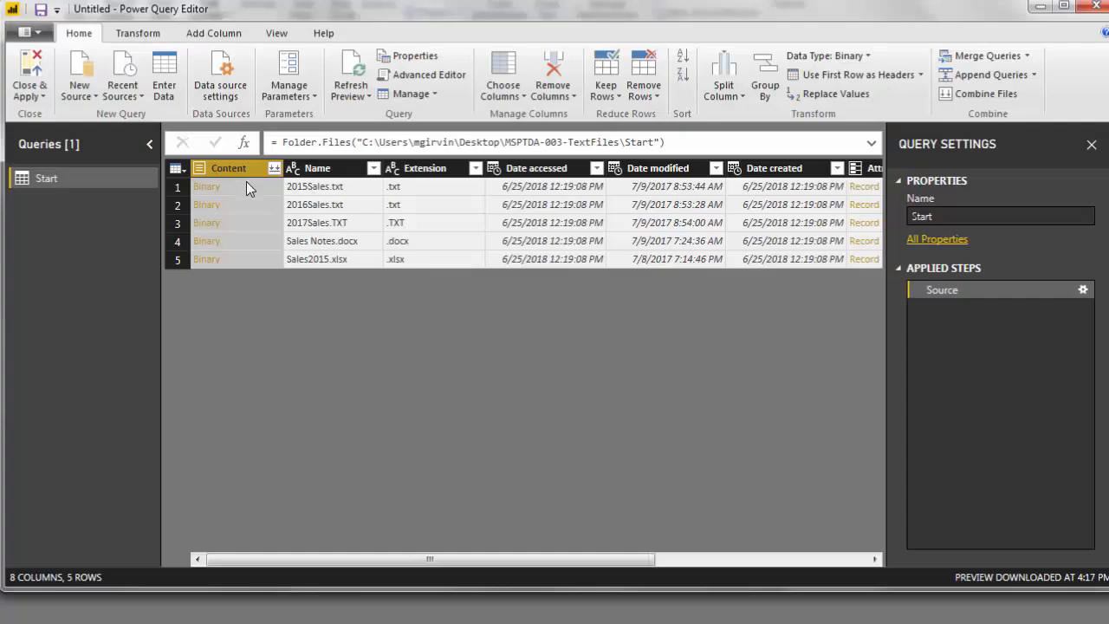
# Step: Preview the Binary entries in the Content column for the text, Word and Excel files to compare their file types
pyautogui.click(256, 188)
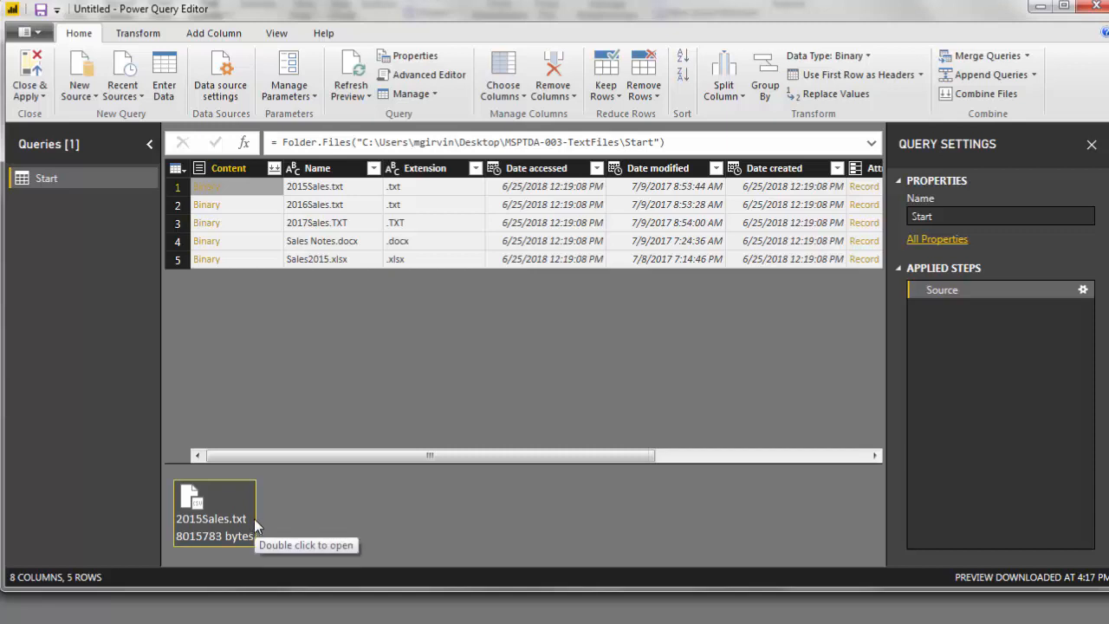
pyautogui.click(255, 241)
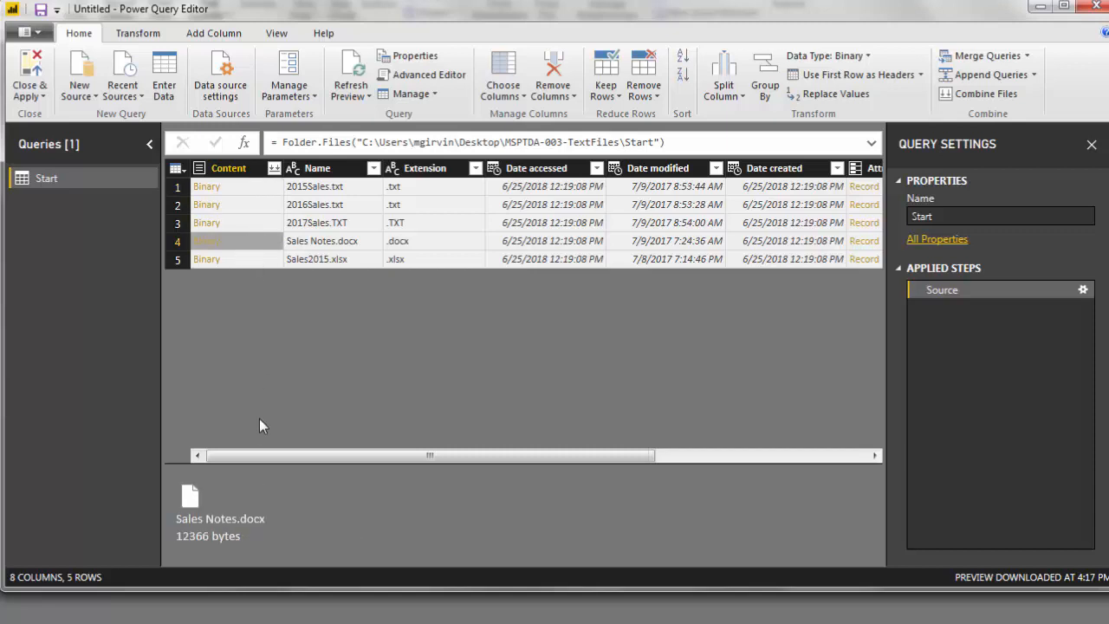
pyautogui.click(262, 260)
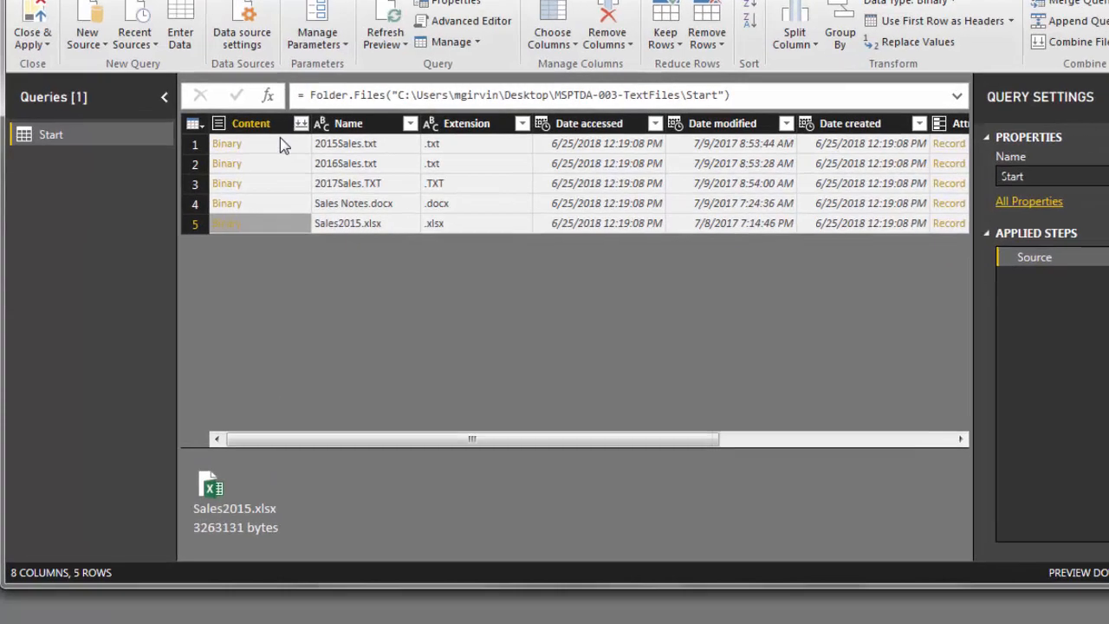
pyautogui.click(257, 187)
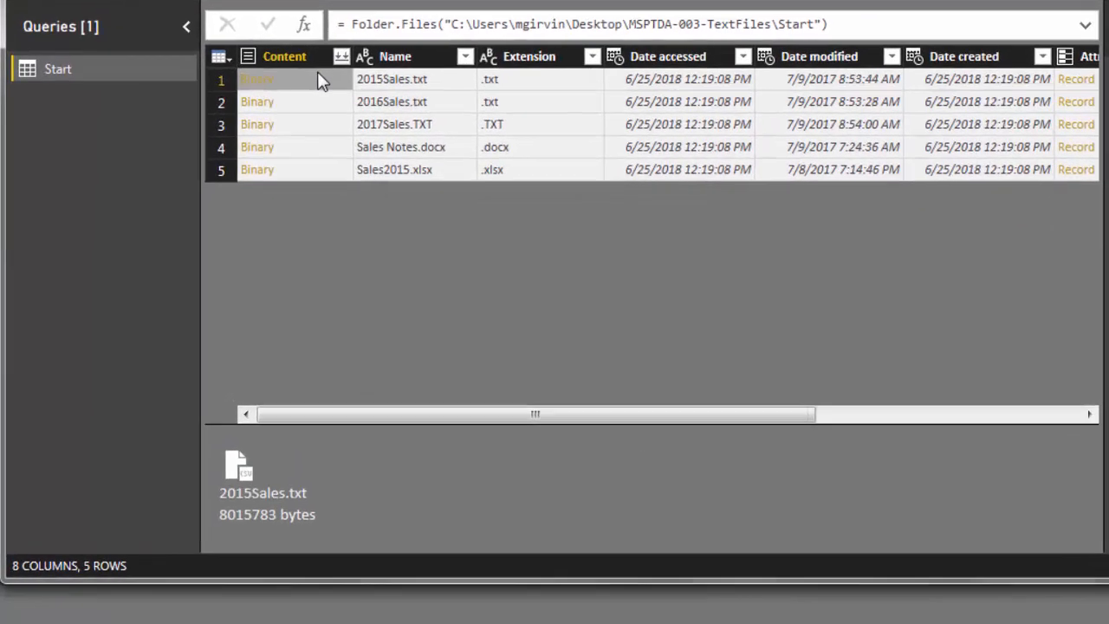
pyautogui.click(328, 158)
pyautogui.click(320, 171)
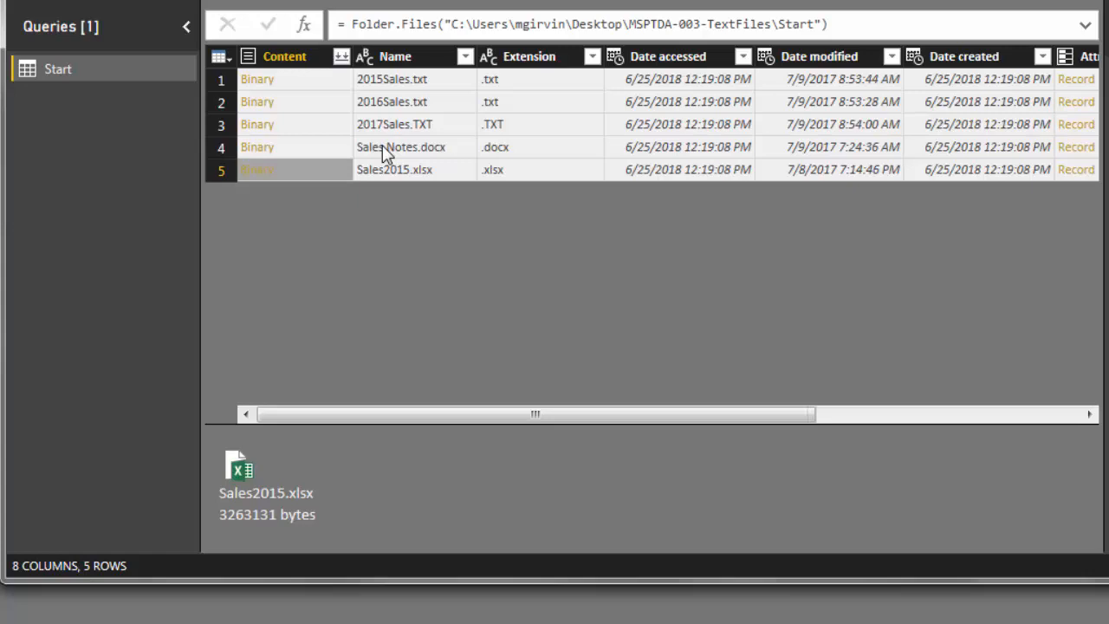
pyautogui.click(323, 77)
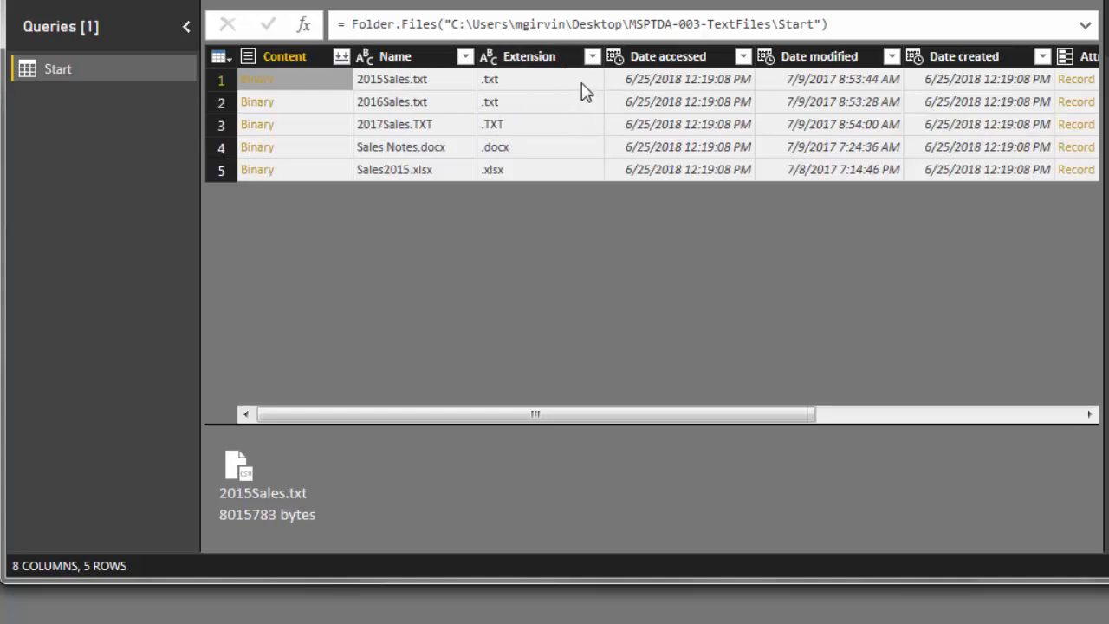
# Step: Transform the Extension column's text to lowercase
pyautogui.click(538, 58)
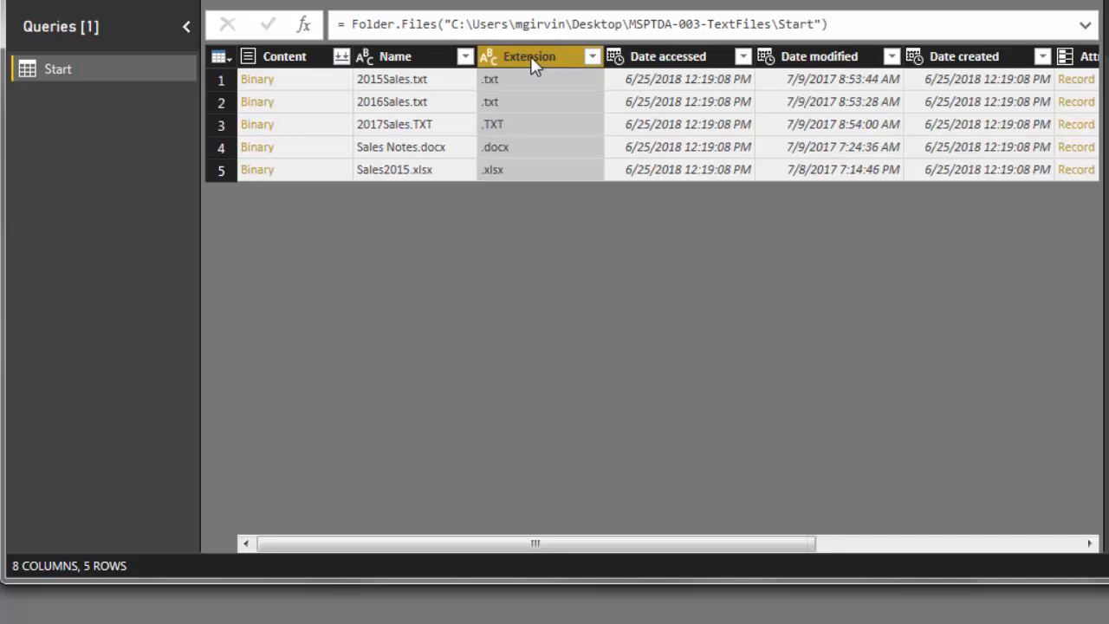
pyautogui.rightClick(531, 59)
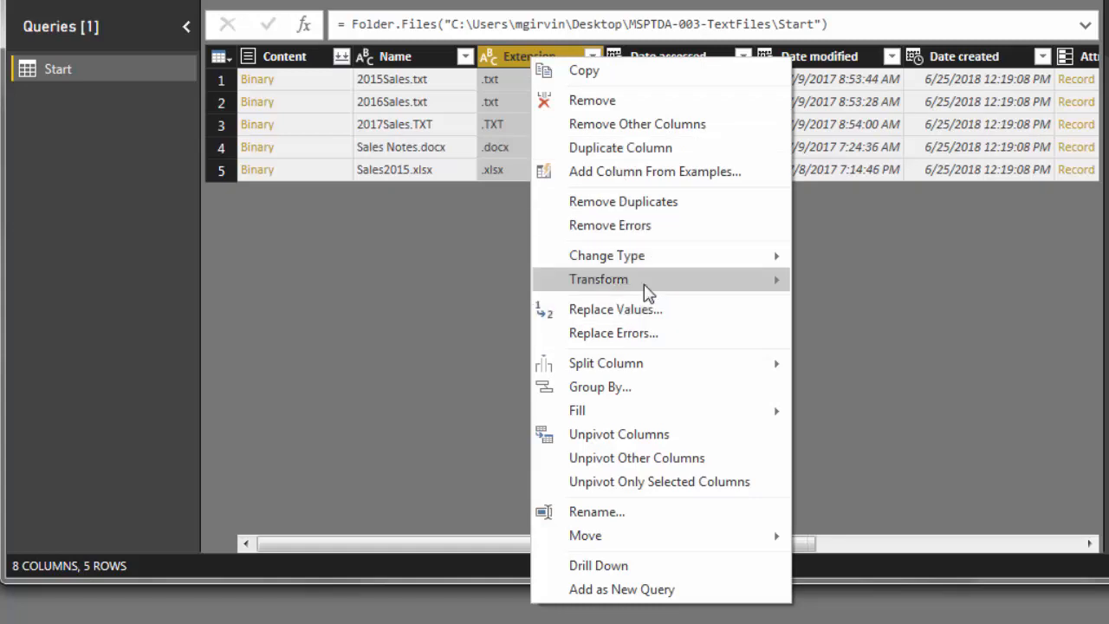
pyautogui.moveTo(648, 292)
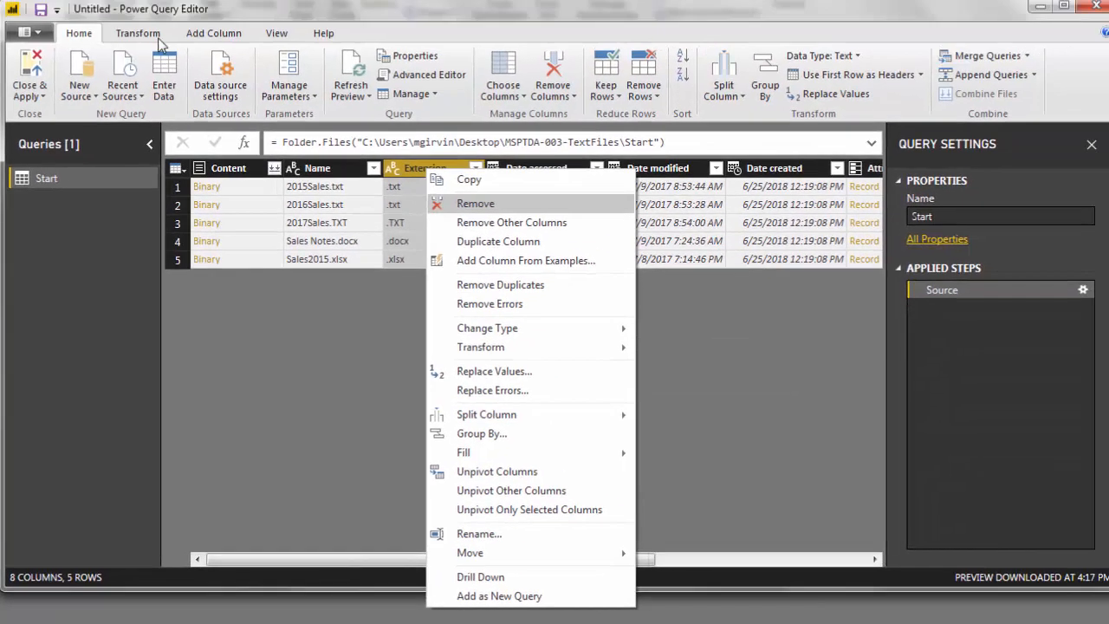
pyautogui.click(156, 36)
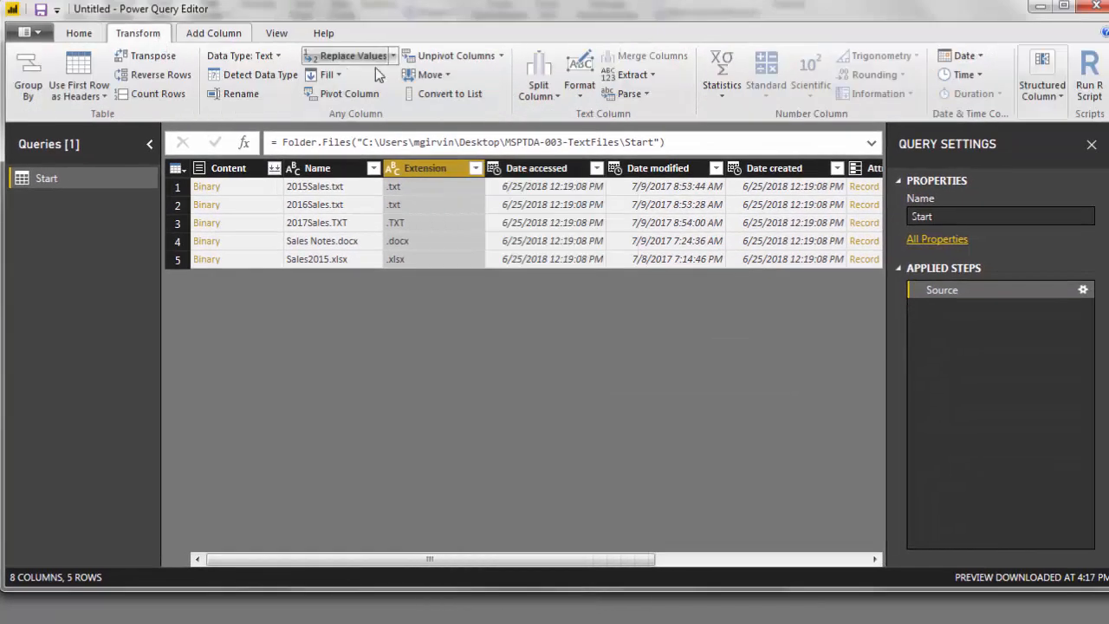
pyautogui.click(589, 96)
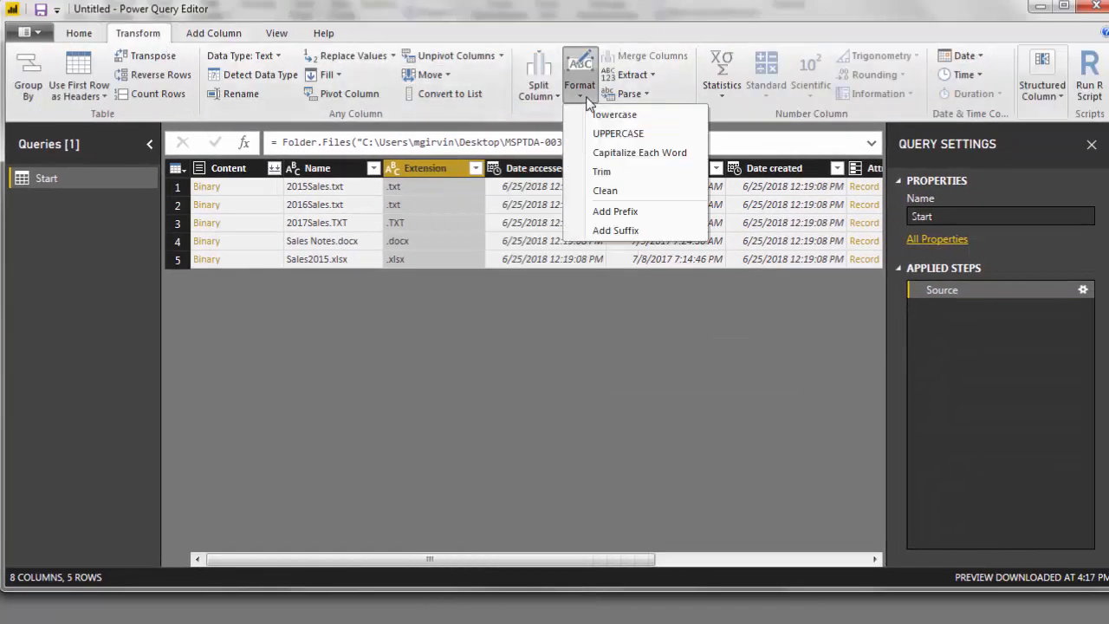
pyautogui.rightClick(444, 174)
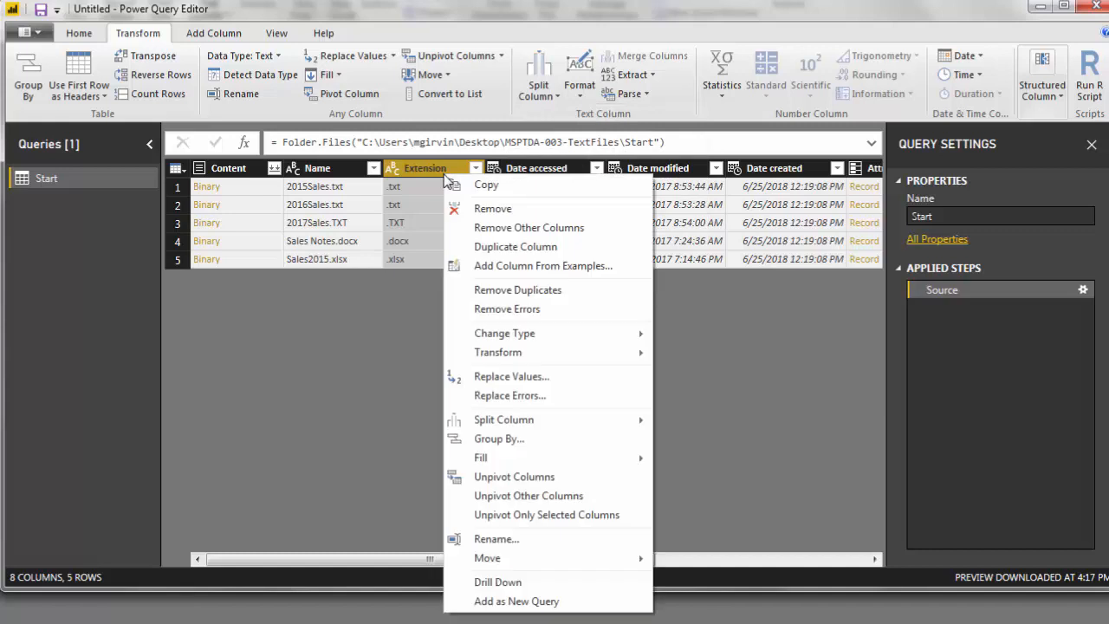
pyautogui.moveTo(532, 353)
pyautogui.click(702, 356)
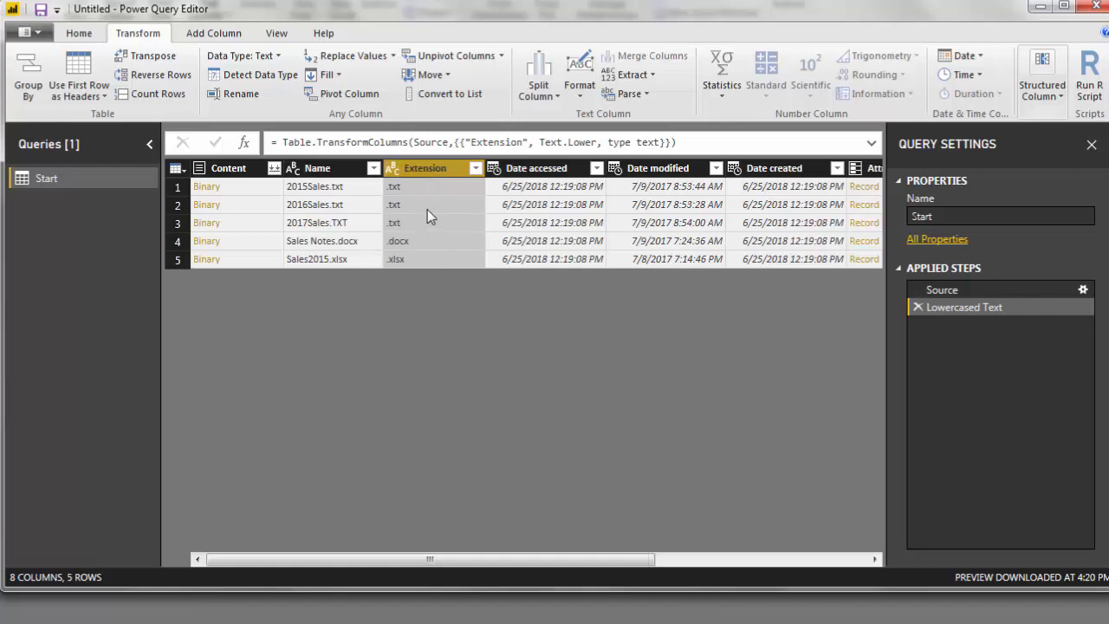
# Step: Filter the Extension column with a text filter that keeps only rows equal to .txt
pyautogui.click(476, 169)
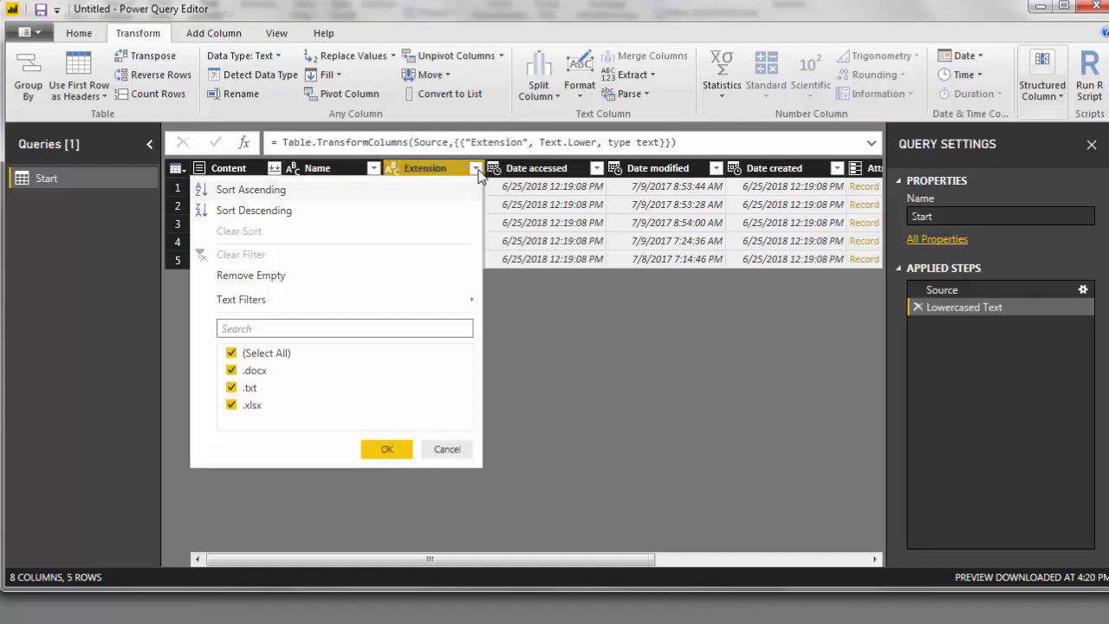
pyautogui.moveTo(423, 302)
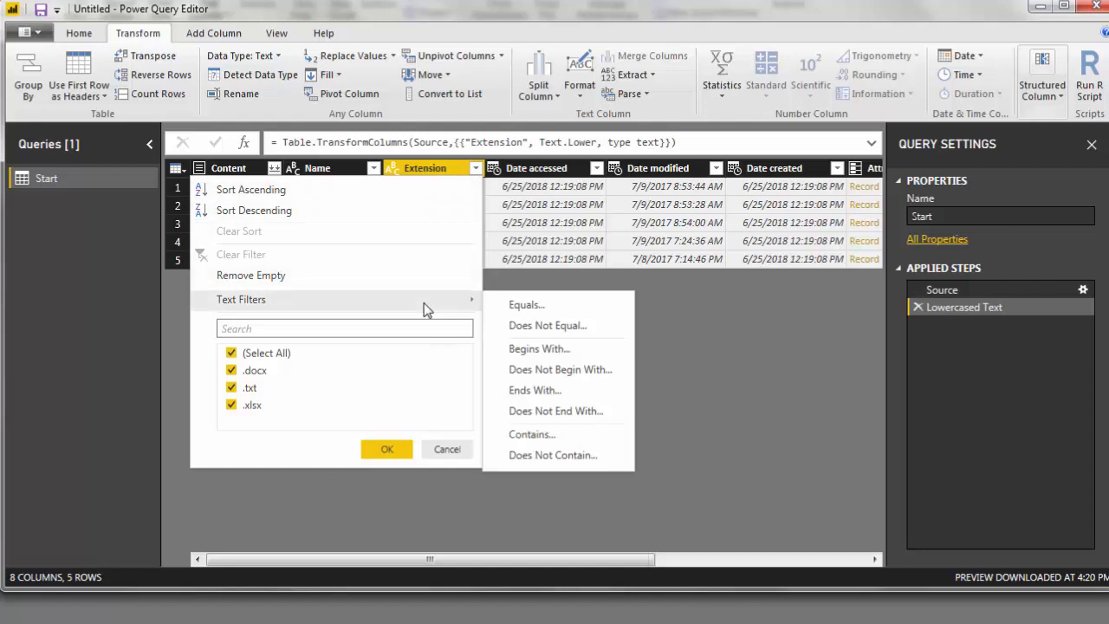
pyautogui.click(525, 307)
pyautogui.click(740, 358)
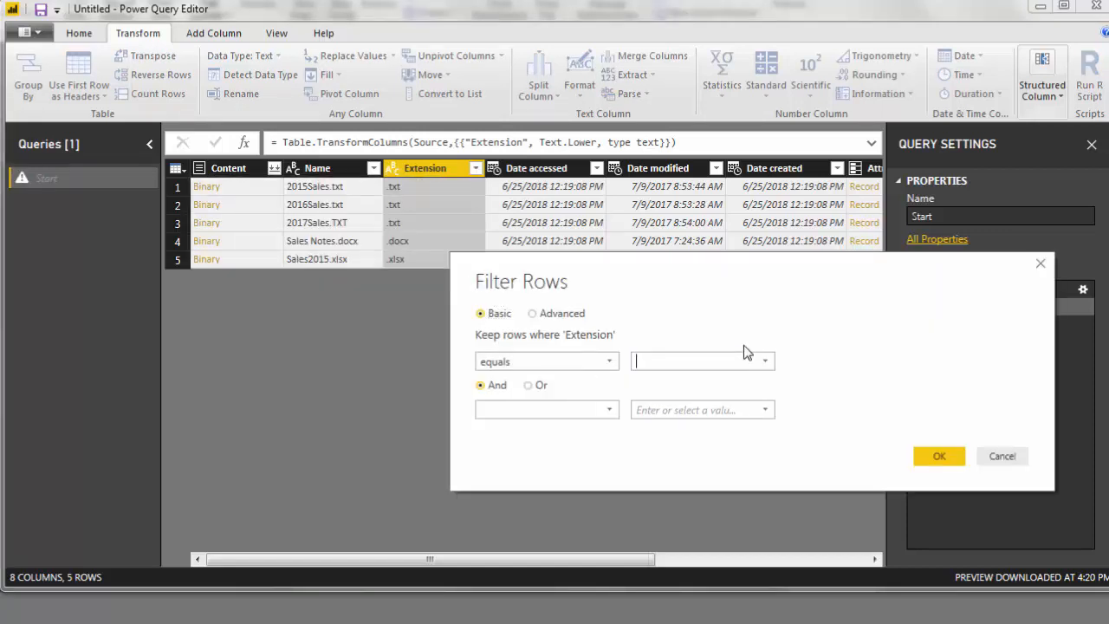
pyautogui.write('.txt')
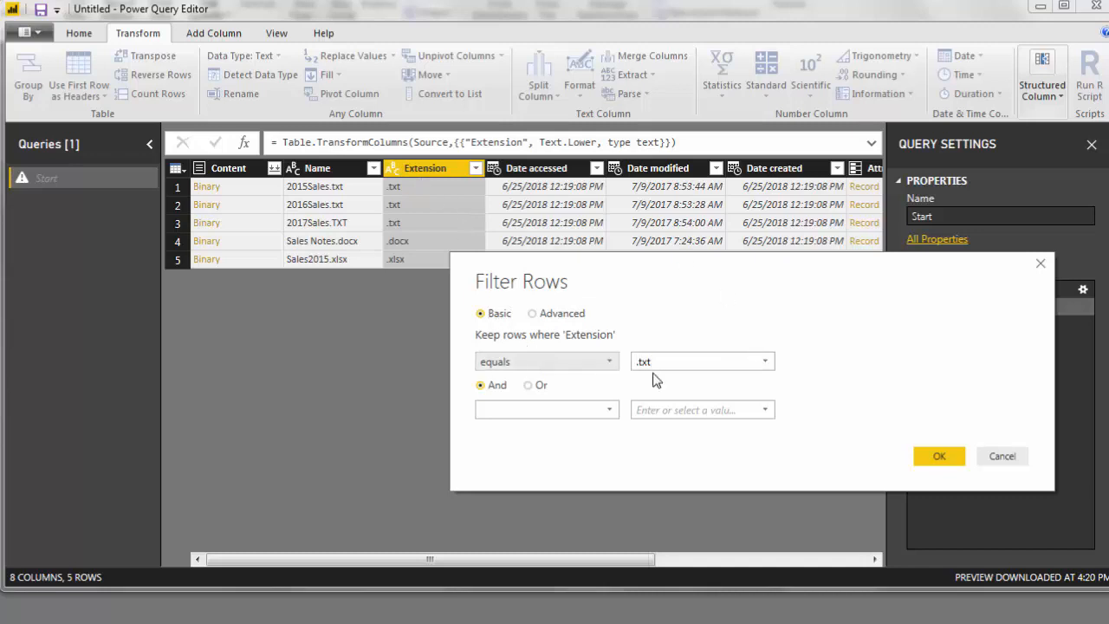
pyautogui.click(952, 459)
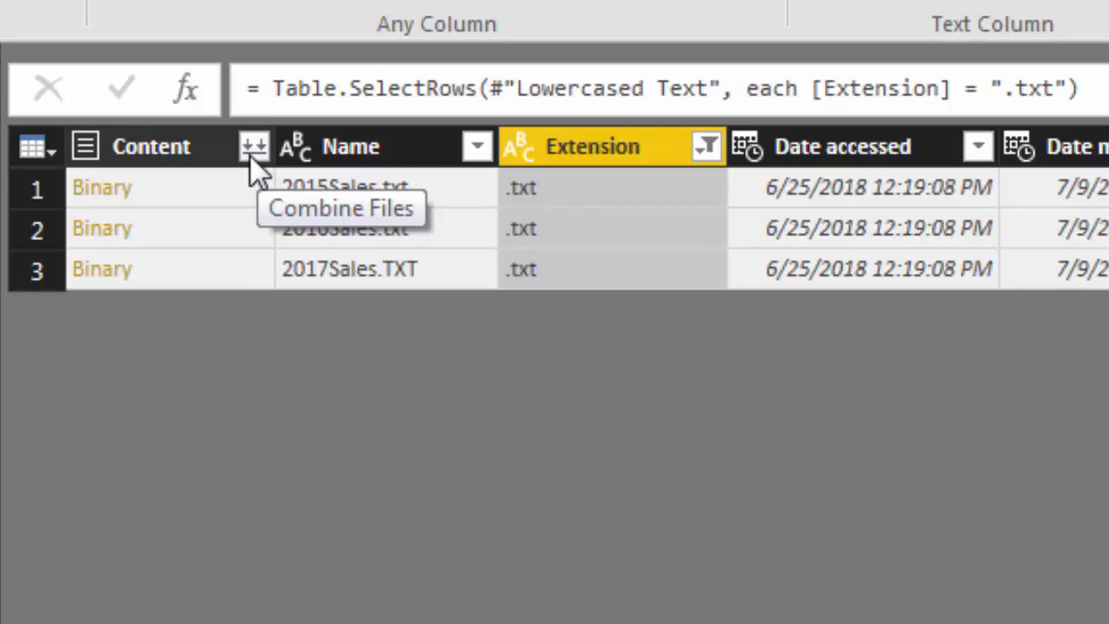
# Step: Combine the files in the Content column, using the first file as example, Tab delimiter and type detection from the first 200 rows
pyautogui.click(250, 153)
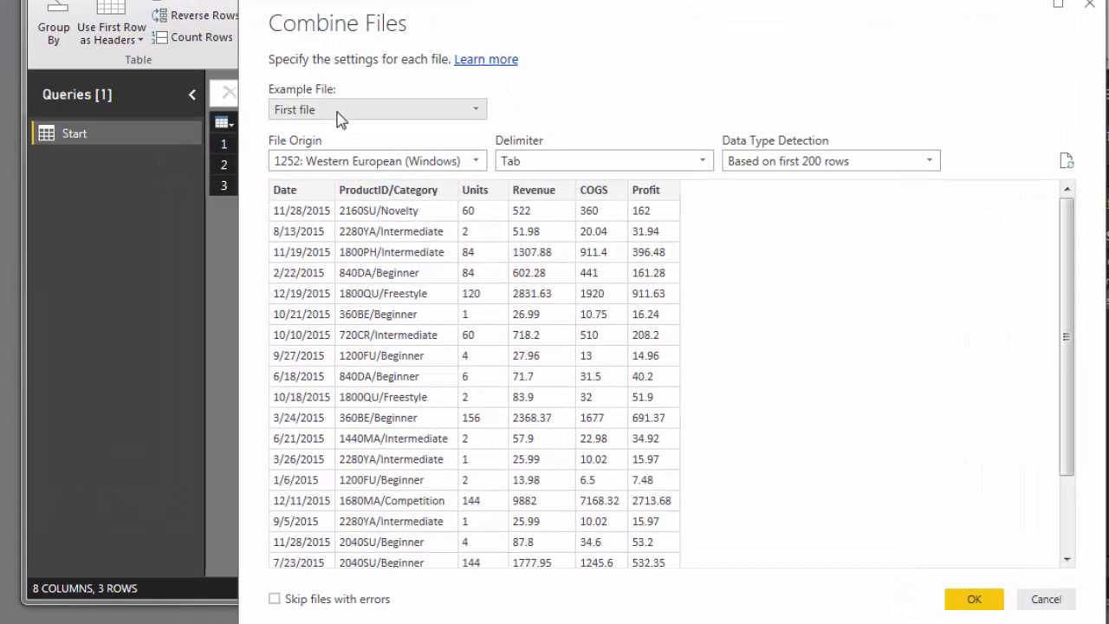
pyautogui.click(346, 165)
pyautogui.click(347, 164)
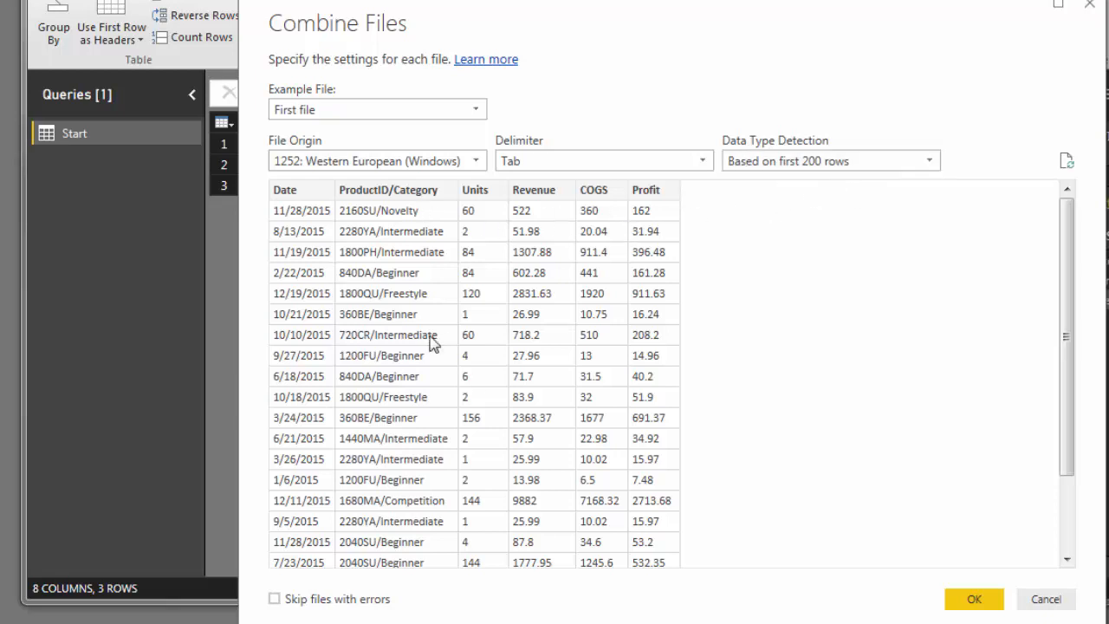
pyautogui.click(974, 600)
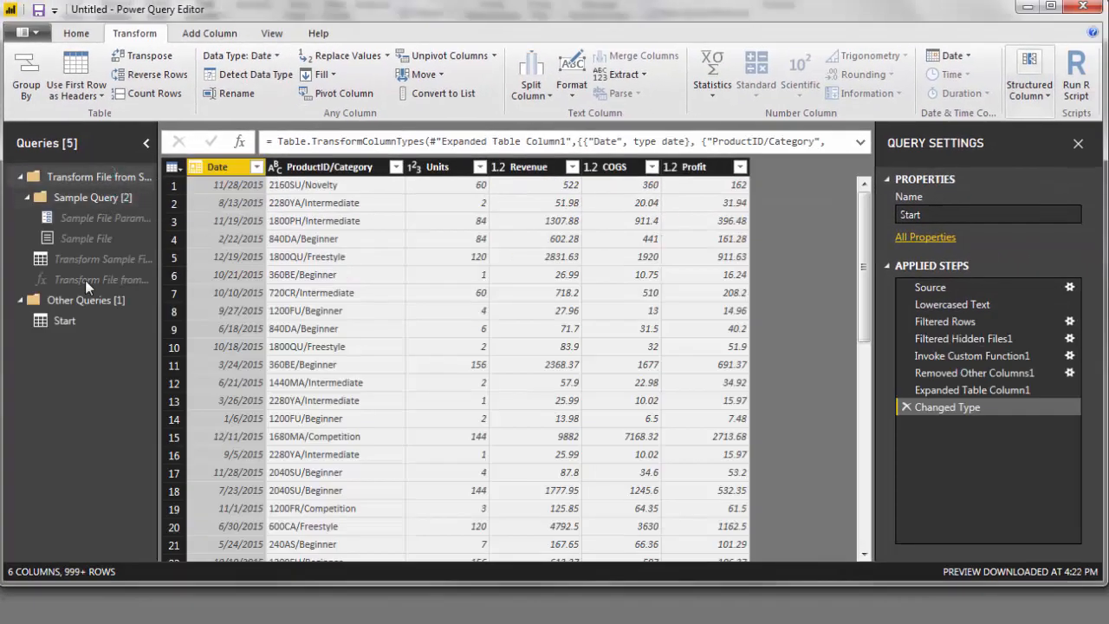
# Step: Examine the generated Sample File, Transform Sample File and Transform File queries and compare them with the Start query
pyautogui.click(68, 242)
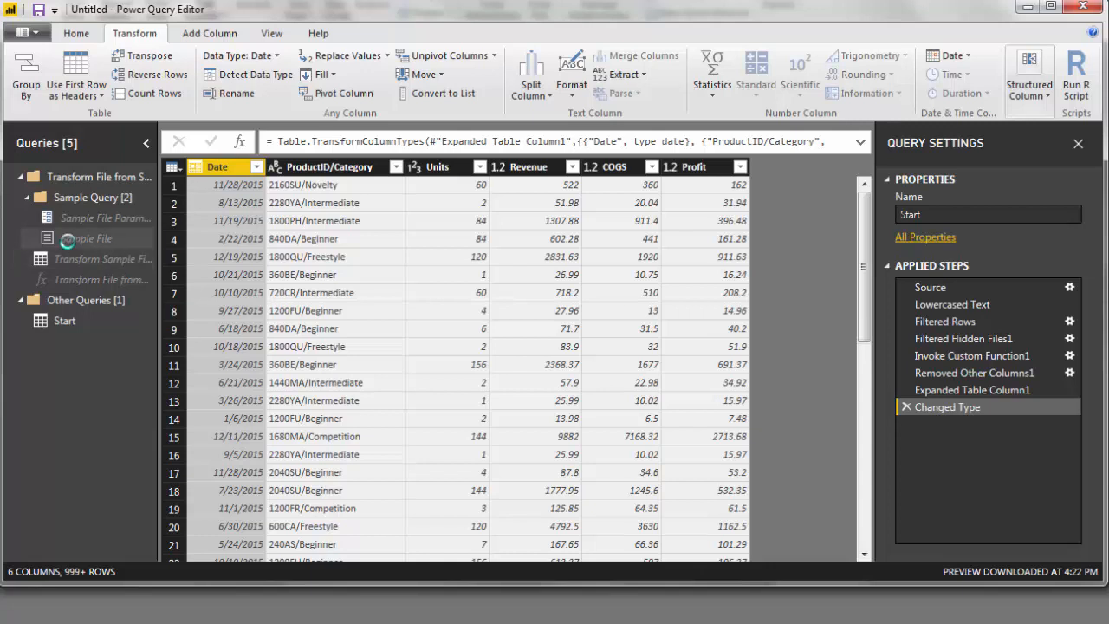
pyautogui.click(84, 260)
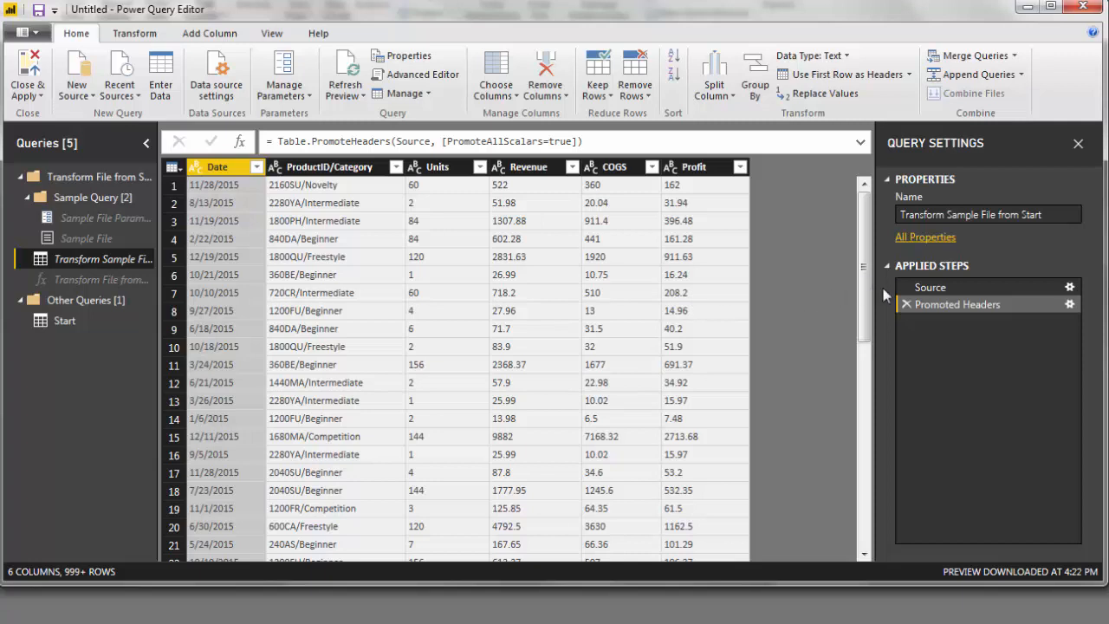
pyautogui.click(73, 279)
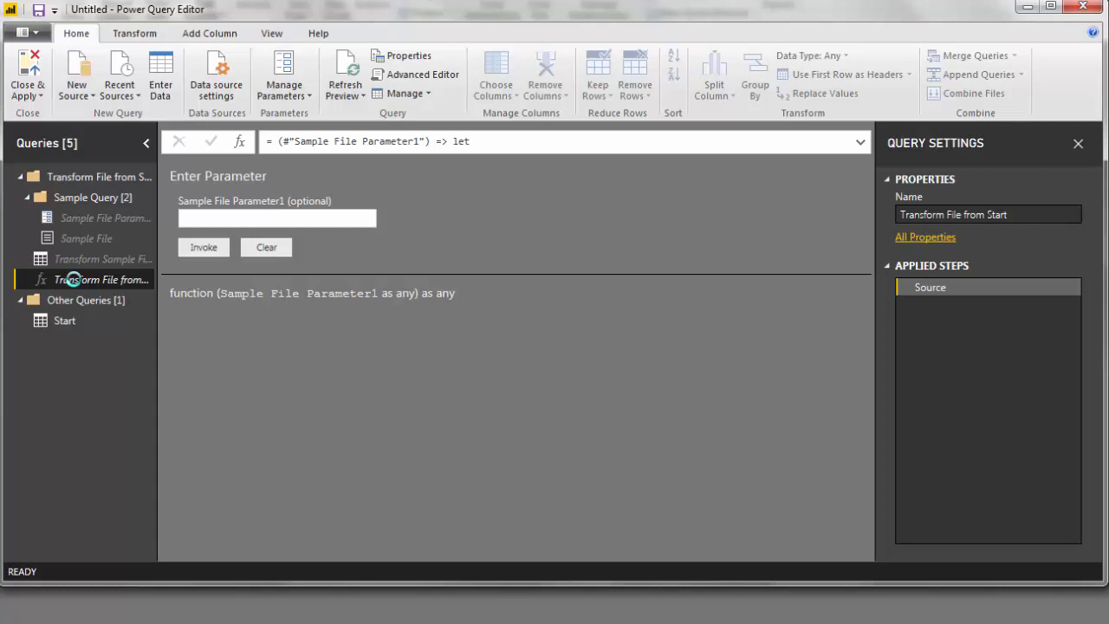
pyautogui.click(65, 321)
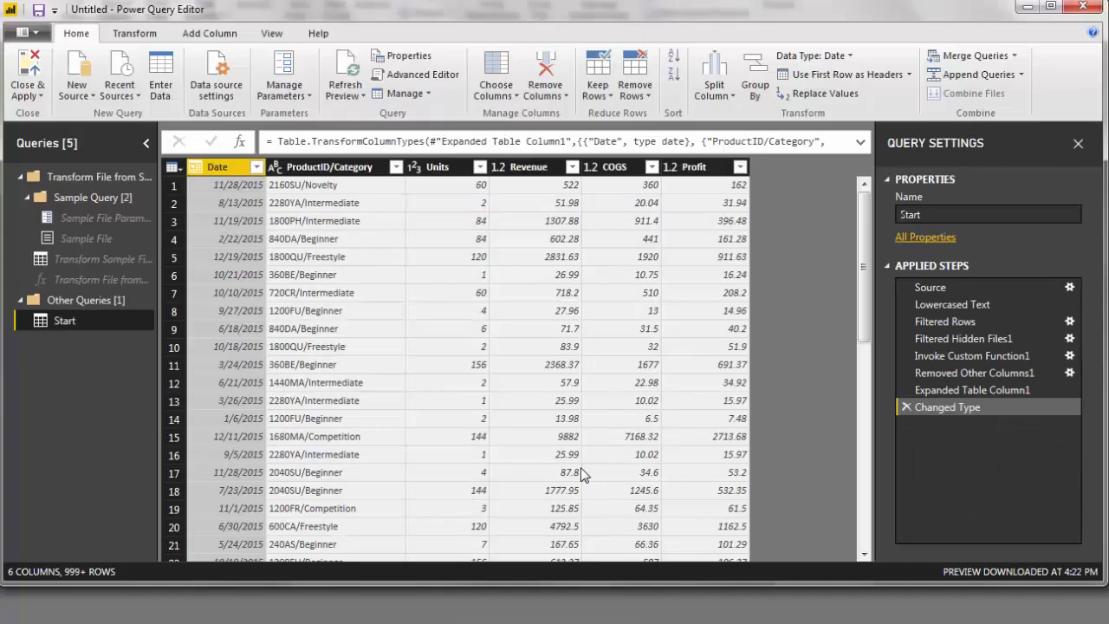
pyautogui.click(84, 259)
# Step: Display the full M code of the Start query in the Advanced Editor
pyautogui.click(65, 320)
pyautogui.click(272, 34)
pyautogui.click(414, 80)
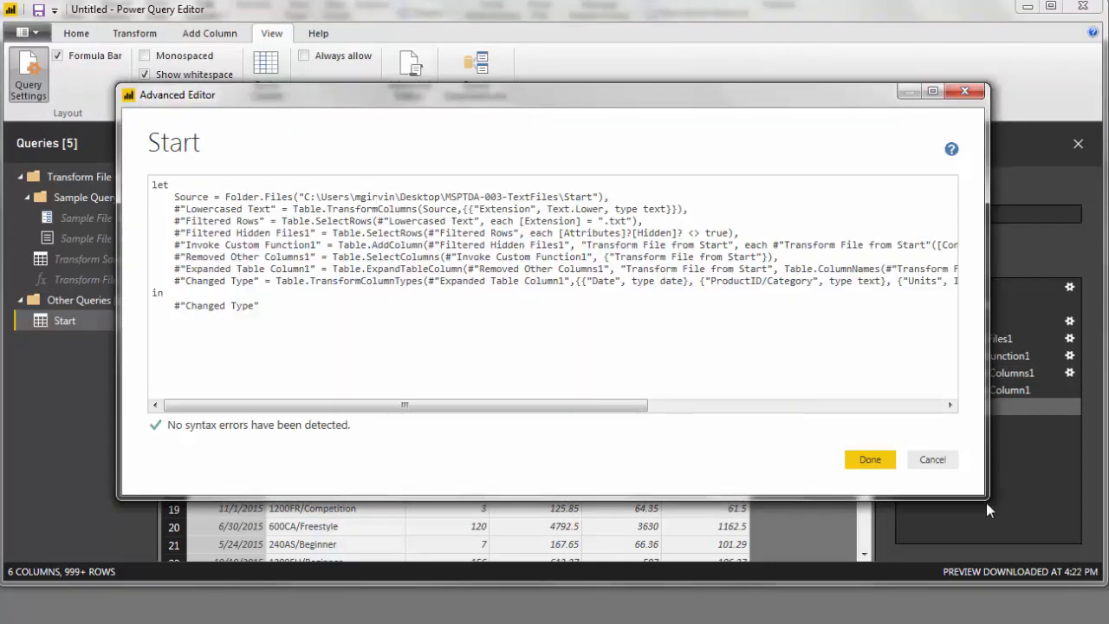
# Step: Enlarge the Advanced Editor to read the full M code of the Start query, and close it
pyautogui.moveTo(983, 495); pyautogui.dragTo(1107, 495)
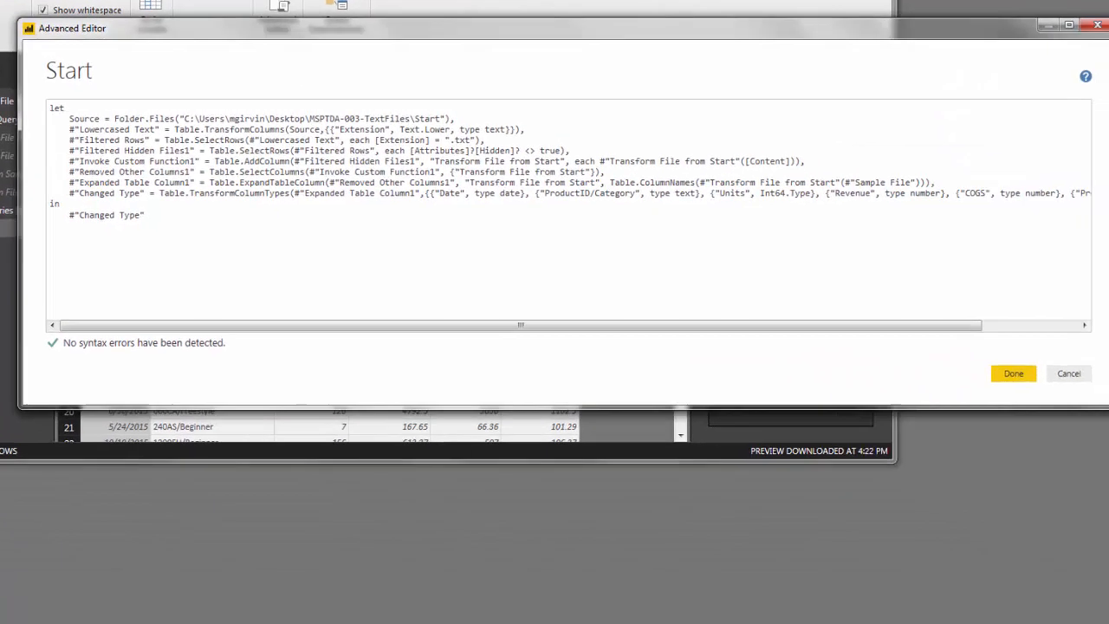
pyautogui.moveTo(1108, 407); pyautogui.dragTo(1108, 391)
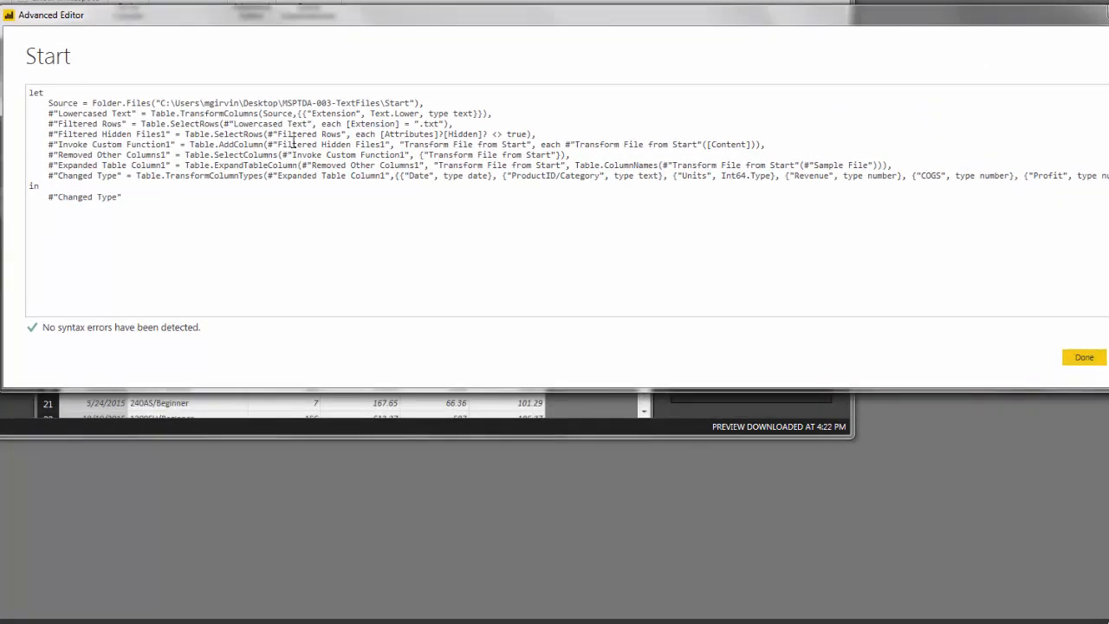
pyautogui.click(1107, 357)
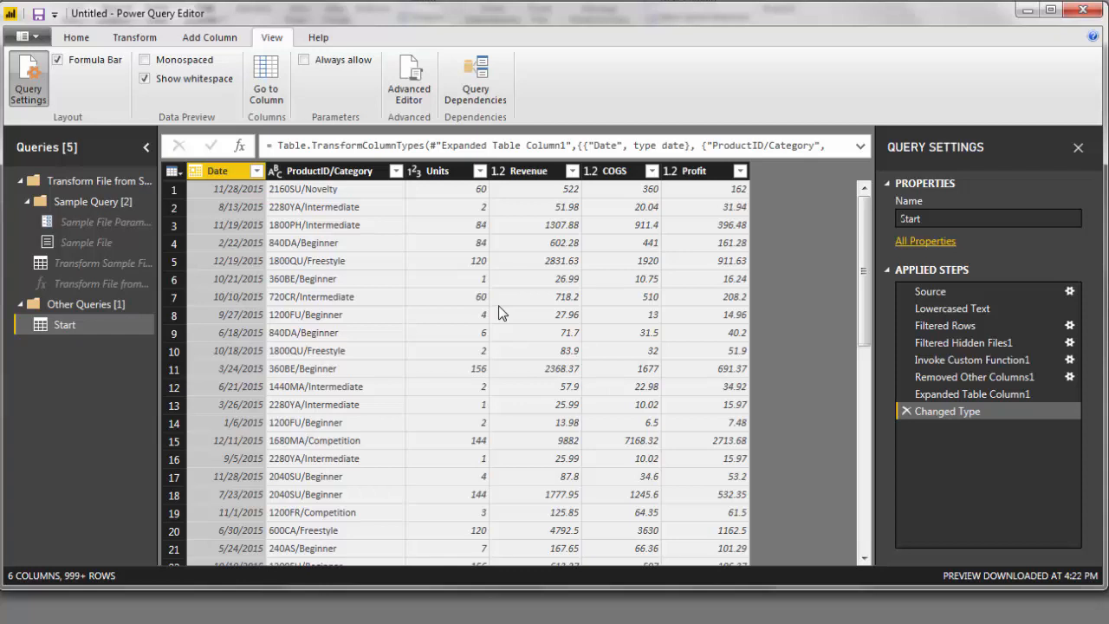
# Step: Close the query editor and apply the Start query so that its data loads into the model
pyautogui.click(75, 38)
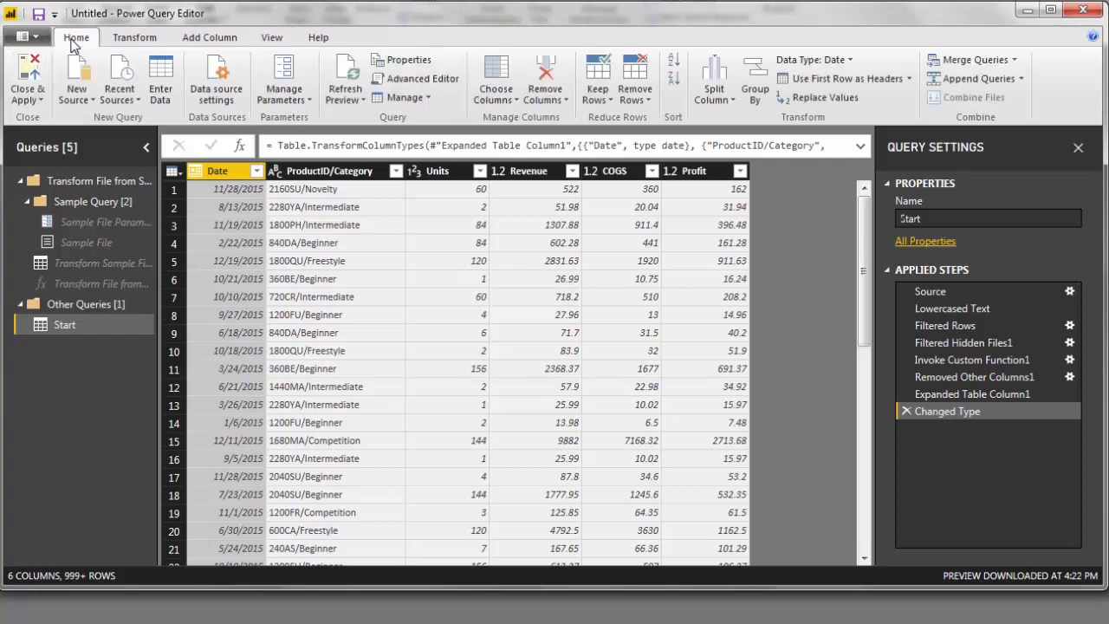
pyautogui.click(38, 100)
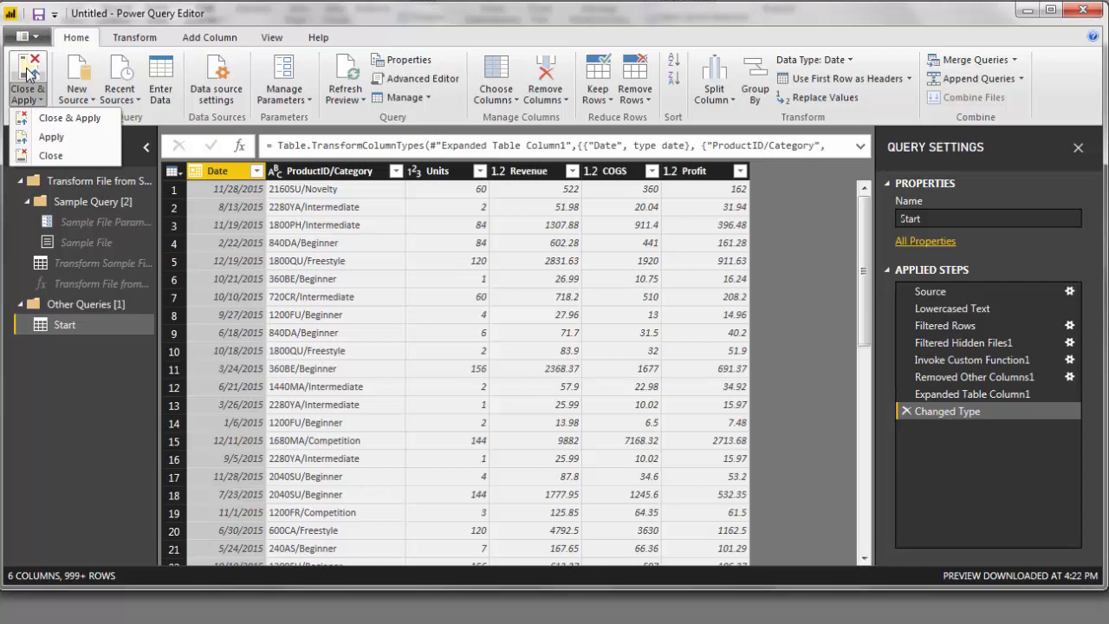
pyautogui.click(27, 75)
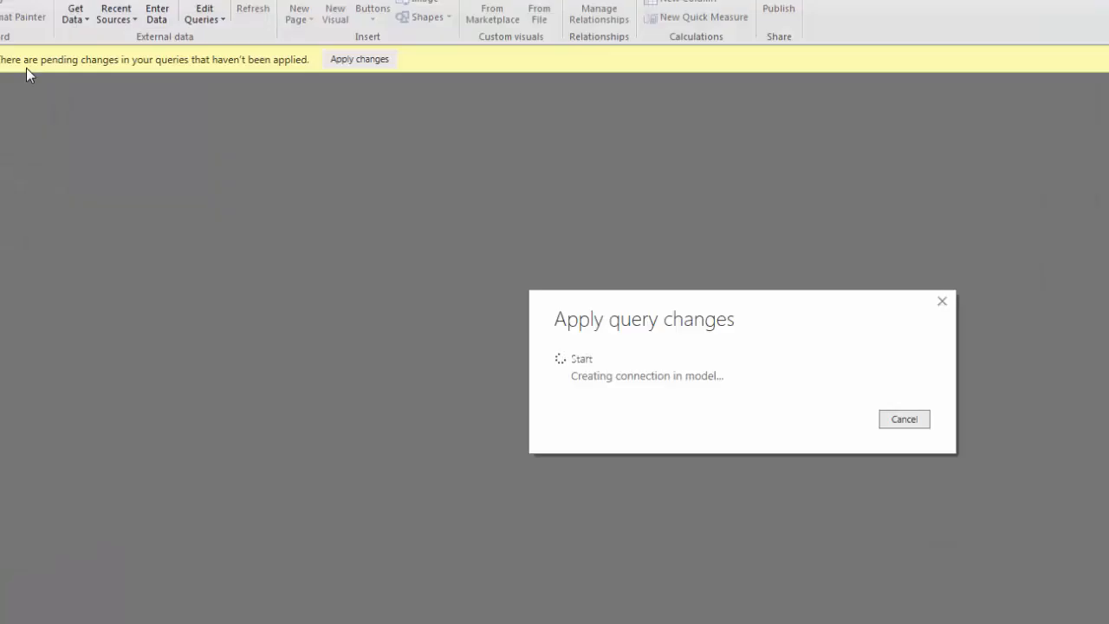
# Step: Enlarge the Start table in the relationship diagram so that its field list is fully shown
pyautogui.click(21, 225)
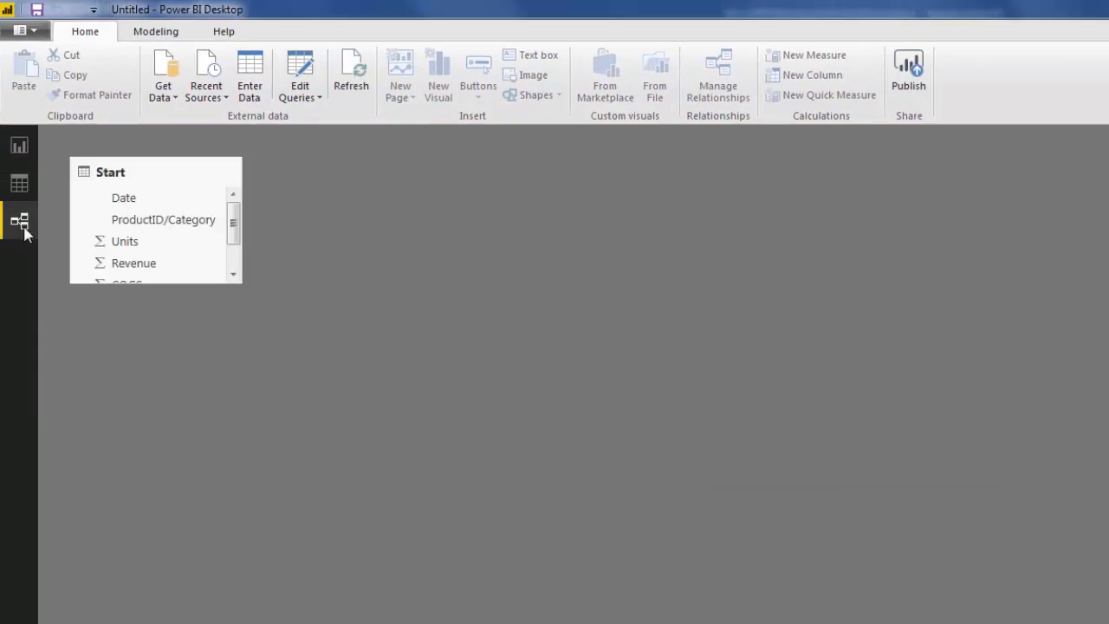
pyautogui.moveTo(241, 283); pyautogui.dragTo(381, 426)
pyautogui.moveTo(236, 176); pyautogui.dragTo(382, 258)
# Step: Examine the loaded rows of the Start table in the data view and the Date column's filter values
pyautogui.click(21, 184)
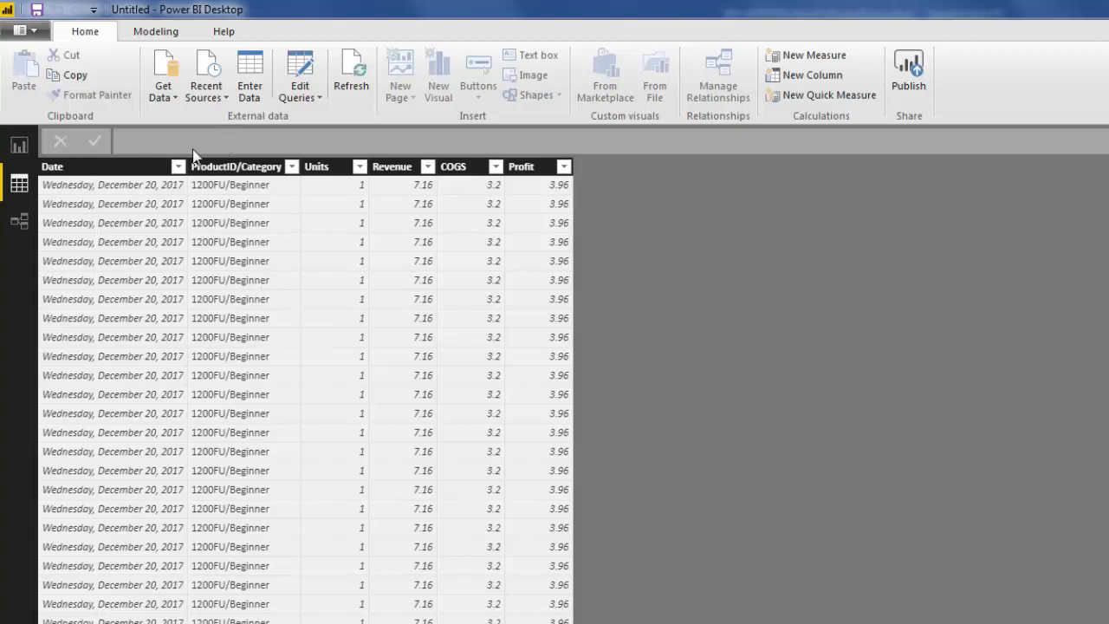
pyautogui.click(178, 170)
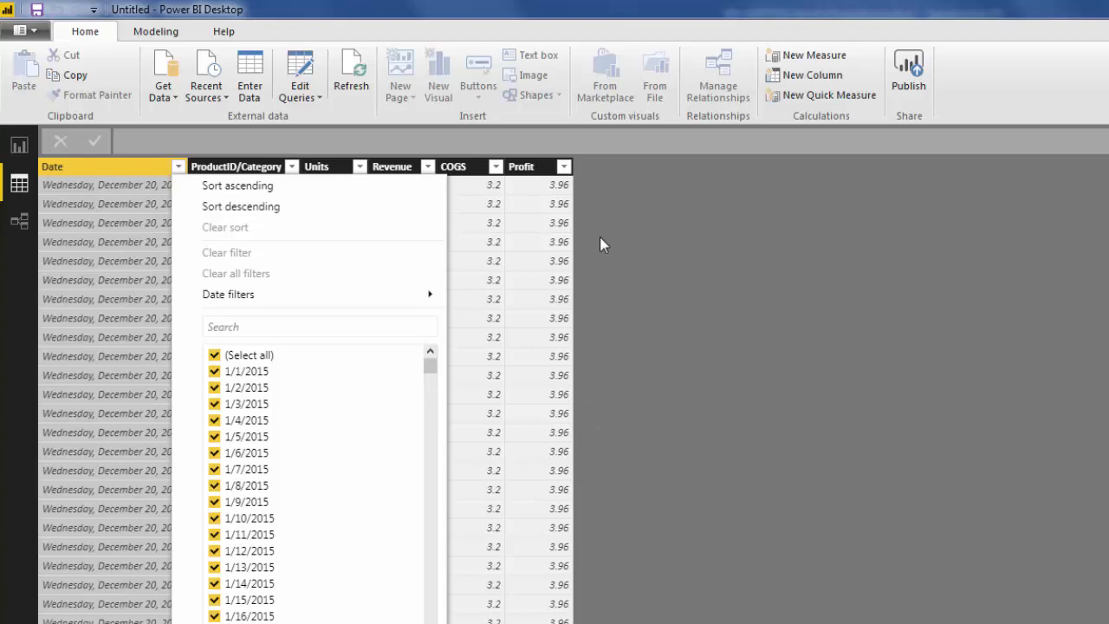
pyautogui.click(762, 304)
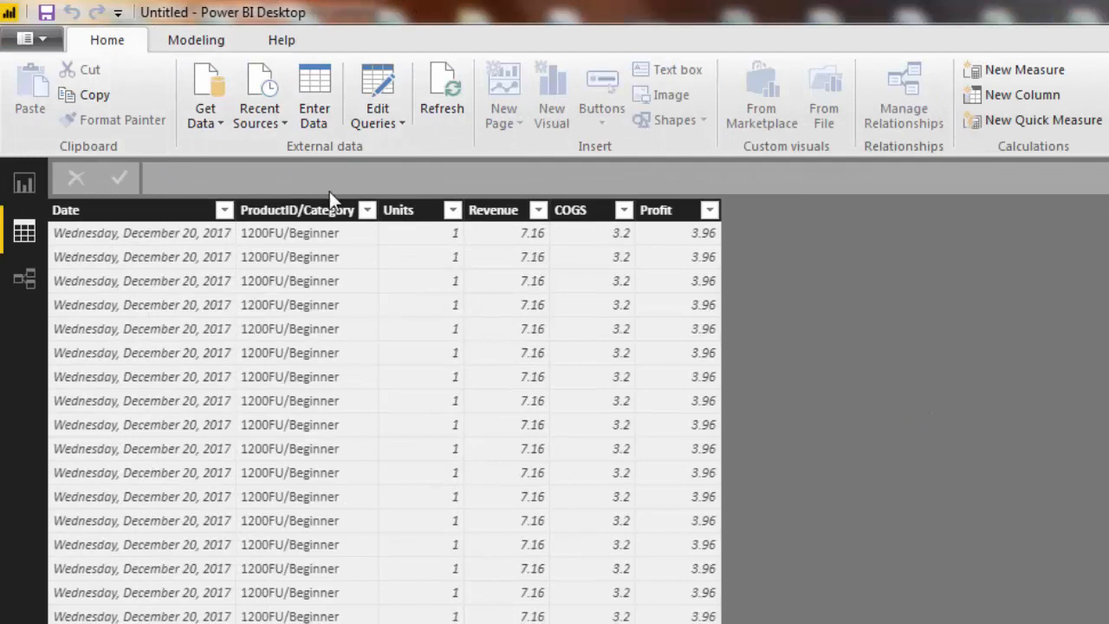
# Step: Reopen the query editor and rename the Start query as fSales
pyautogui.click(401, 119)
pyautogui.click(423, 147)
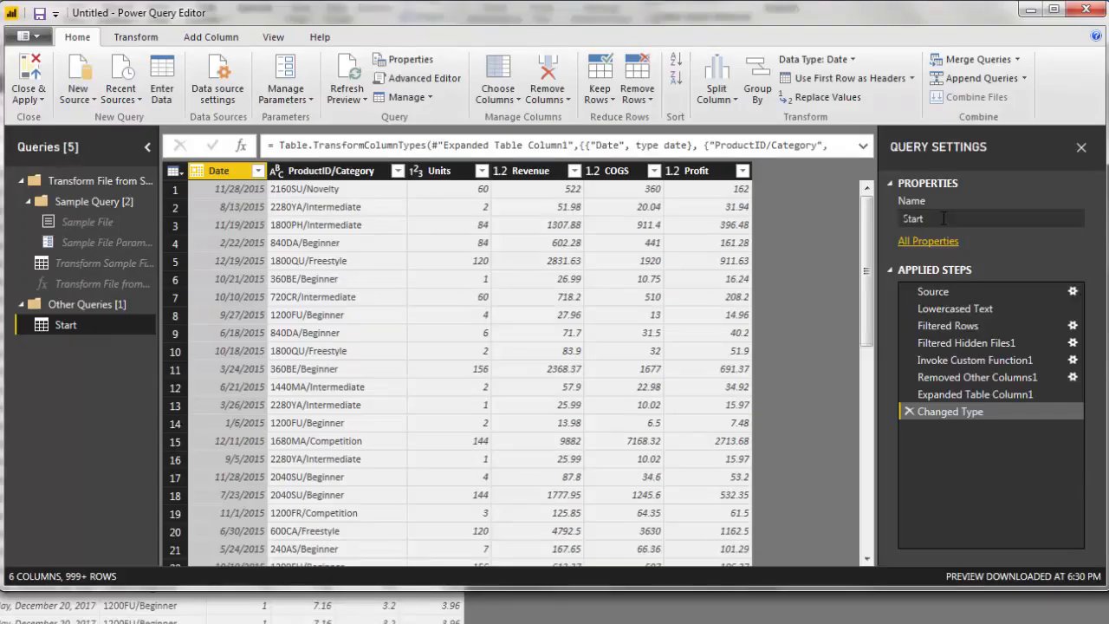
pyautogui.doubleClick(943, 218)
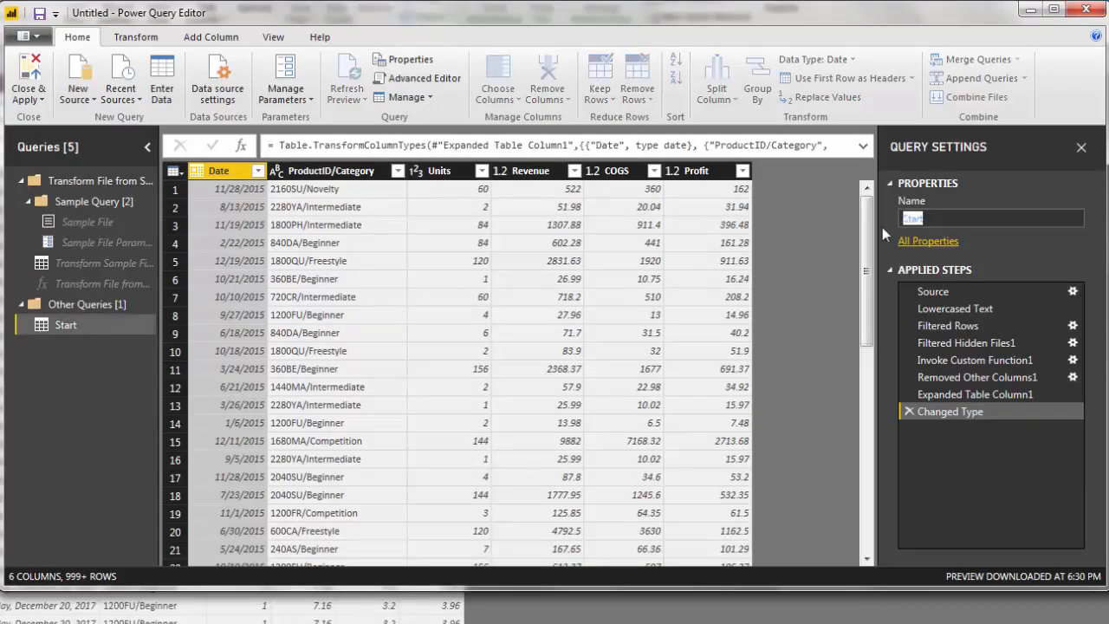
pyautogui.write('Sales')
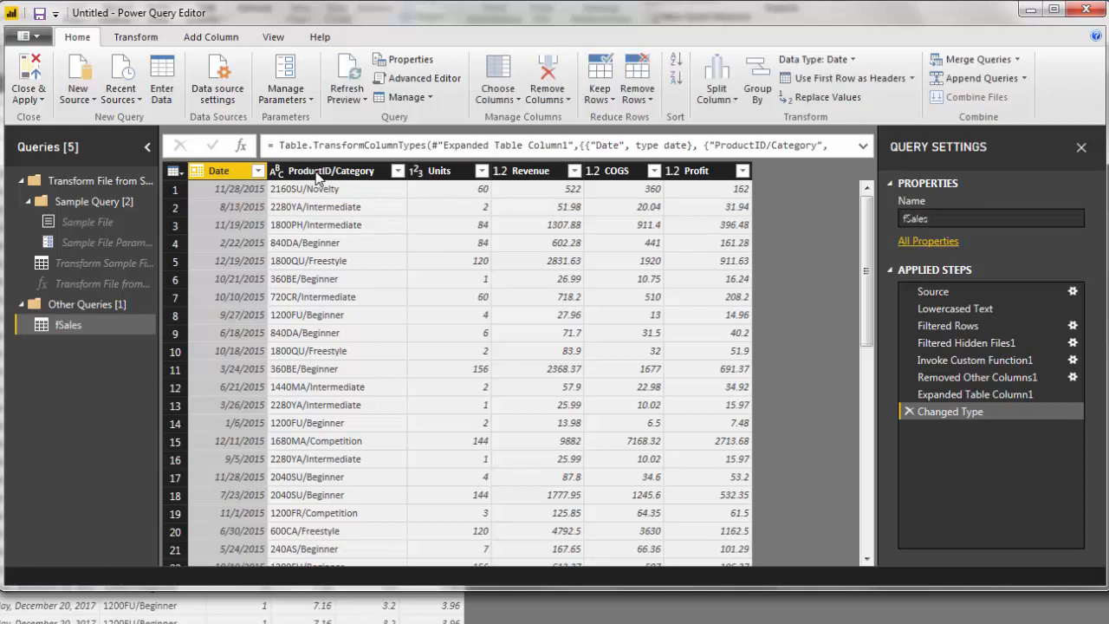
# Step: Split the ProductID/Category column at each occurrence of the / delimiter and remove the automatically added Changed Type1 step
pyautogui.rightClick(317, 176)
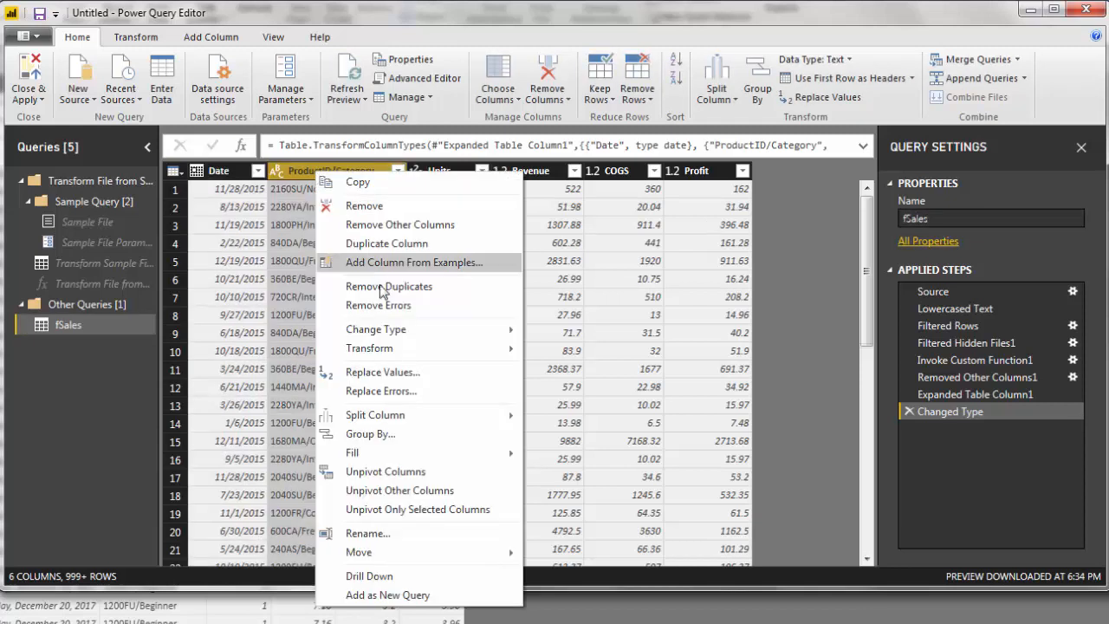
pyautogui.moveTo(413, 420)
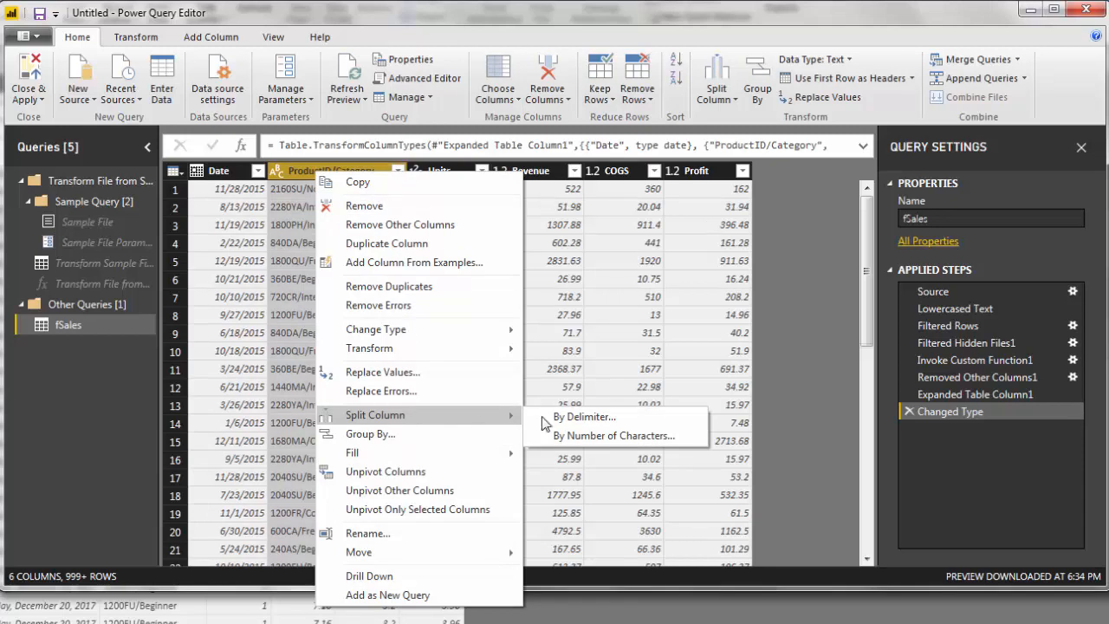
pyautogui.click(572, 417)
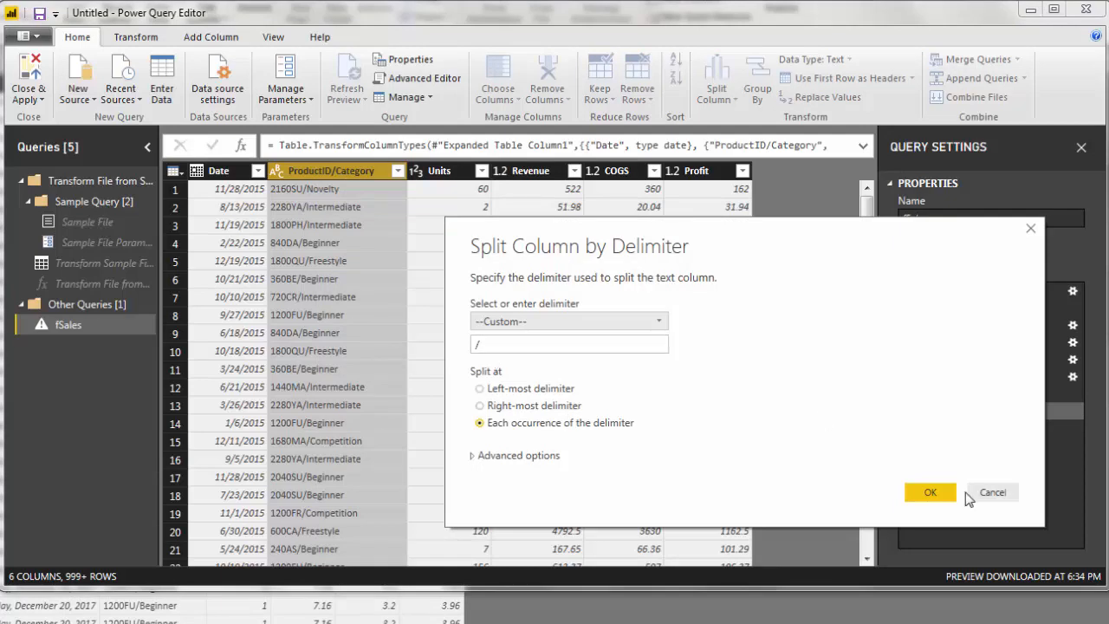
pyautogui.click(941, 492)
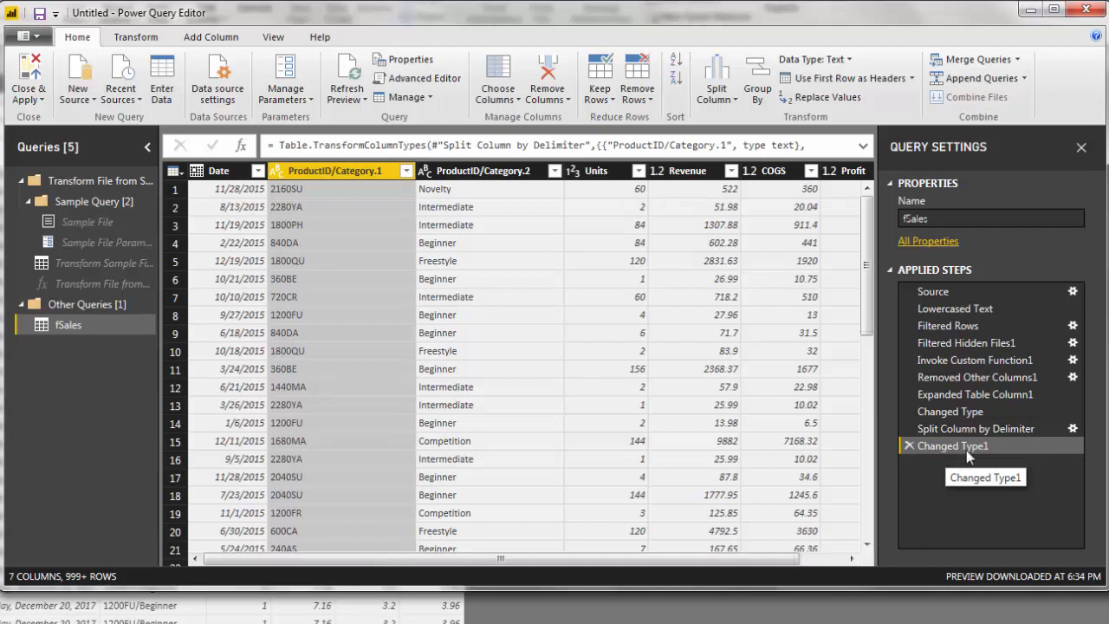
pyautogui.click(907, 446)
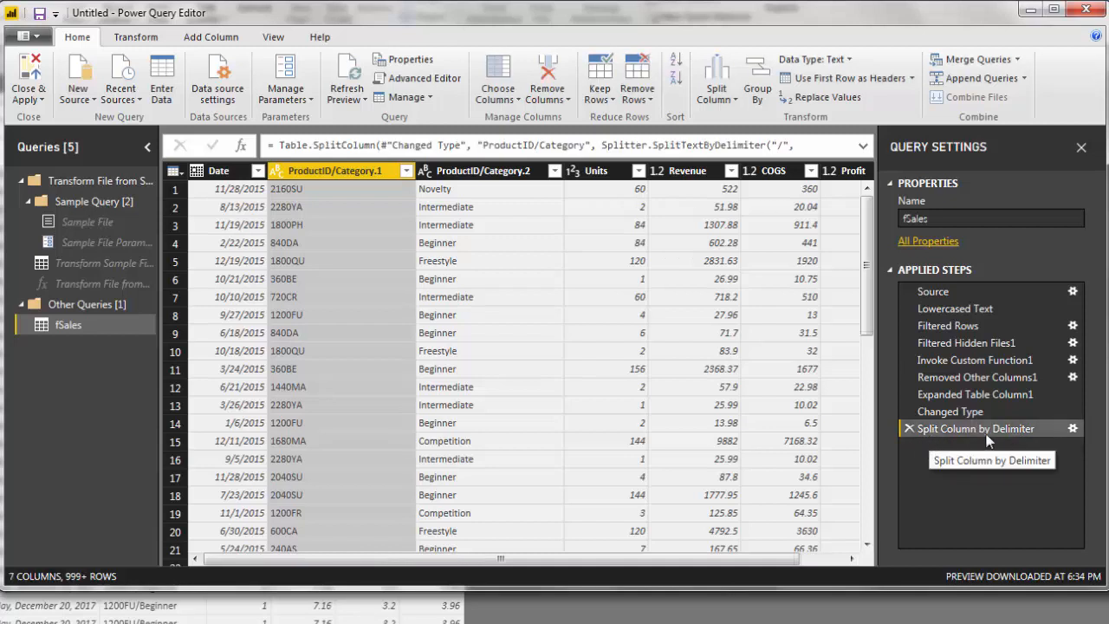
# Step: Rename the two split columns as ProductID and Category within the Split Column by Delimiter formula, and close and apply the query
pyautogui.click(864, 145)
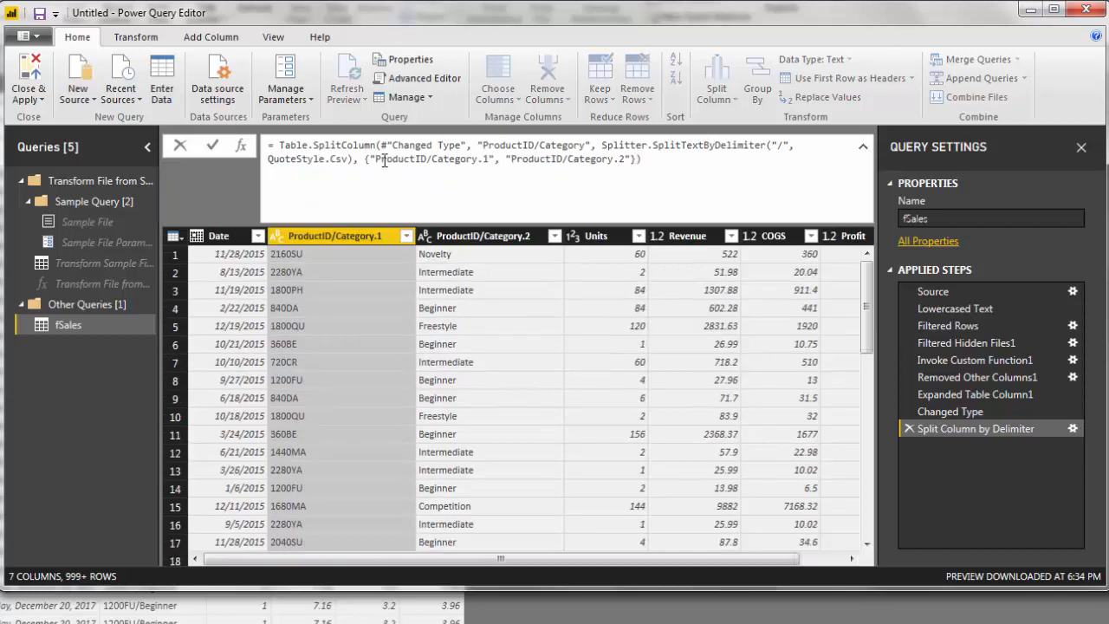
pyautogui.moveTo(375, 162); pyautogui.dragTo(491, 160)
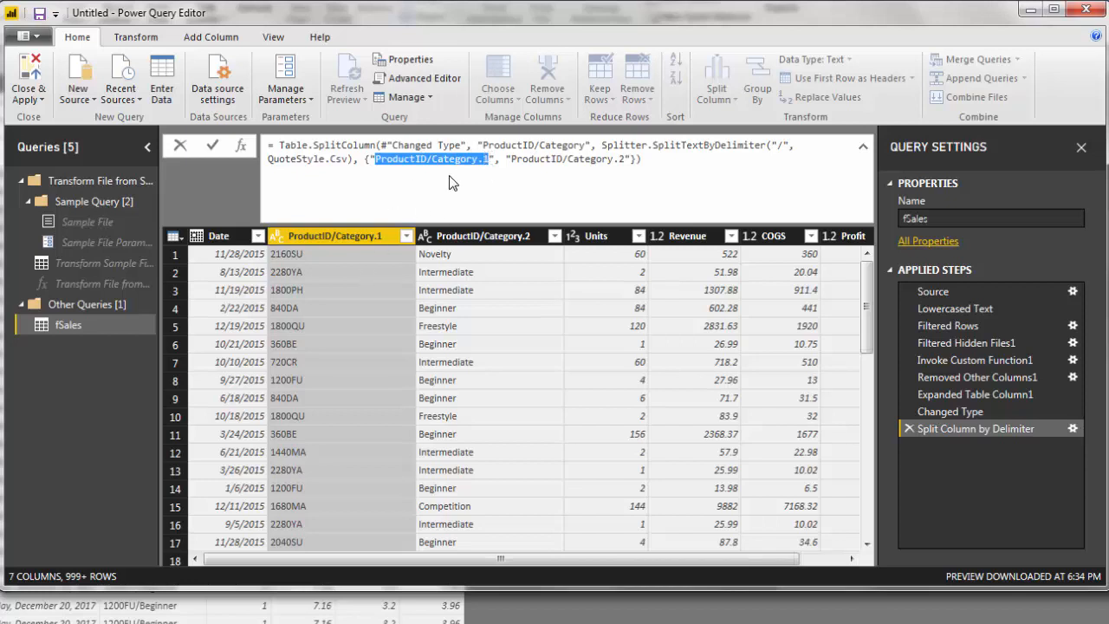
pyautogui.write('ProductID')
pyautogui.moveTo(449, 159); pyautogui.dragTo(562, 159)
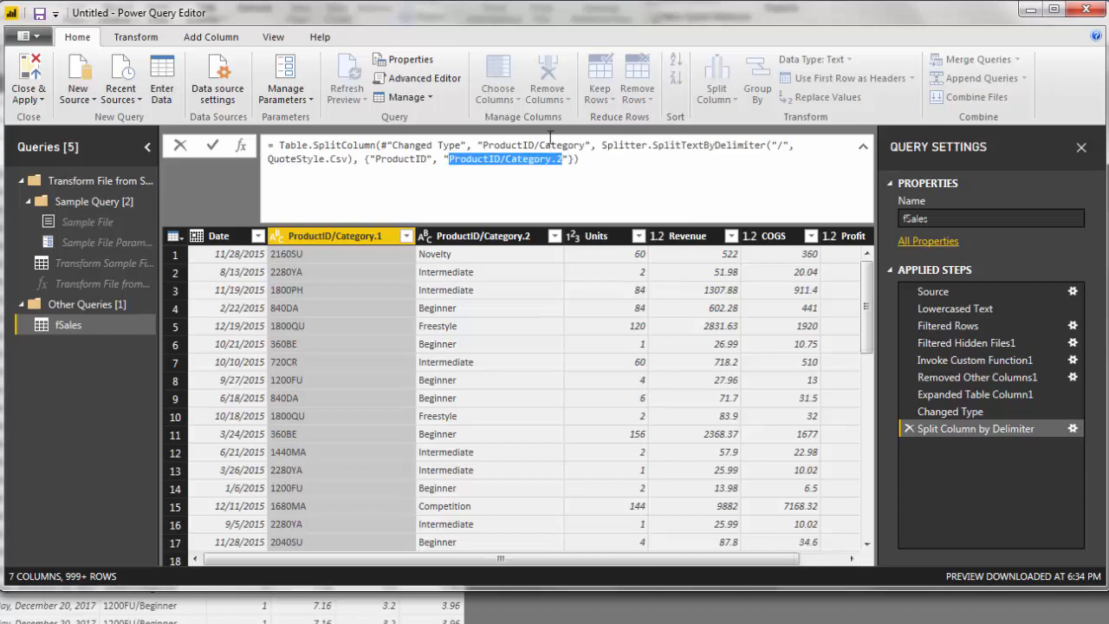
pyautogui.write('Category')
pyautogui.press('Return')
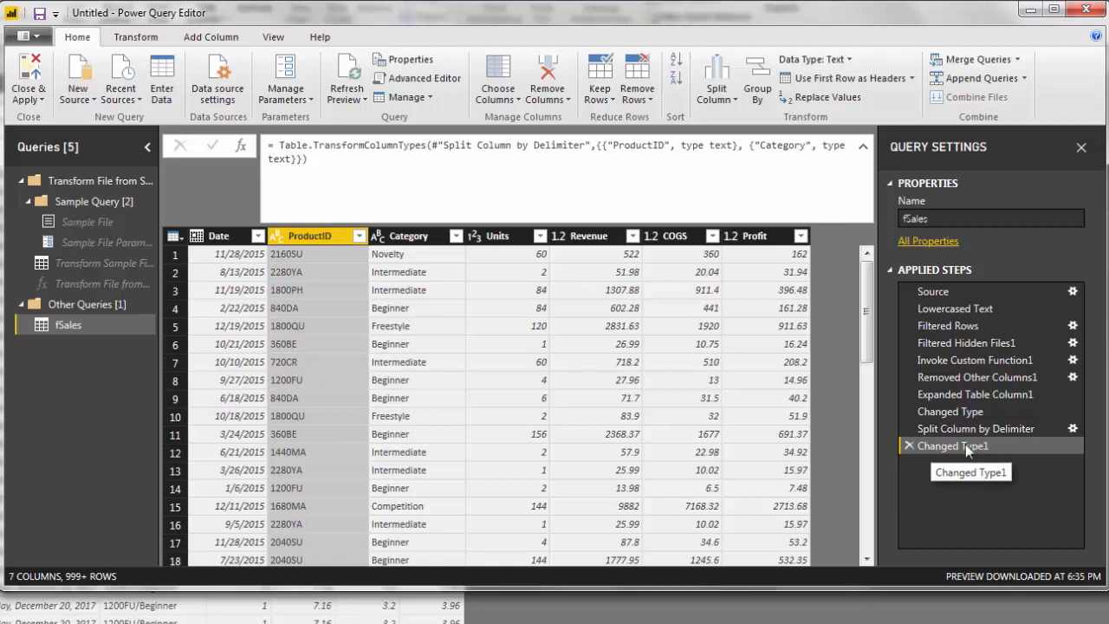
pyautogui.click(35, 62)
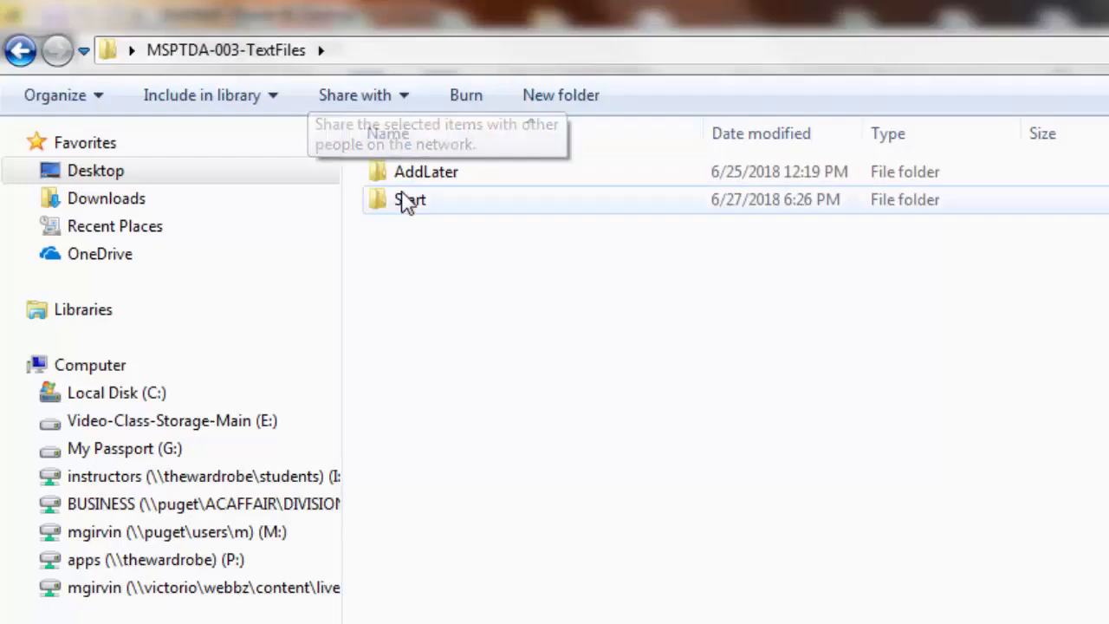
# Step: Copy 2018Sales.txt and 2019Sales.txt from the AddLater folder into the Start folder
pyautogui.doubleClick(436, 184)
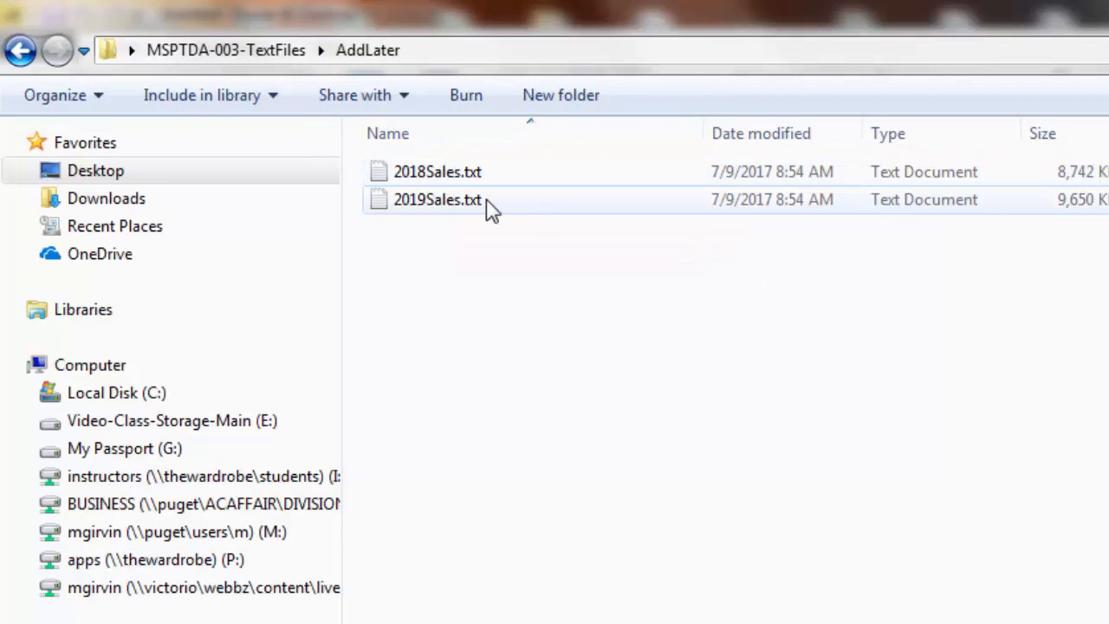
pyautogui.click(459, 208)
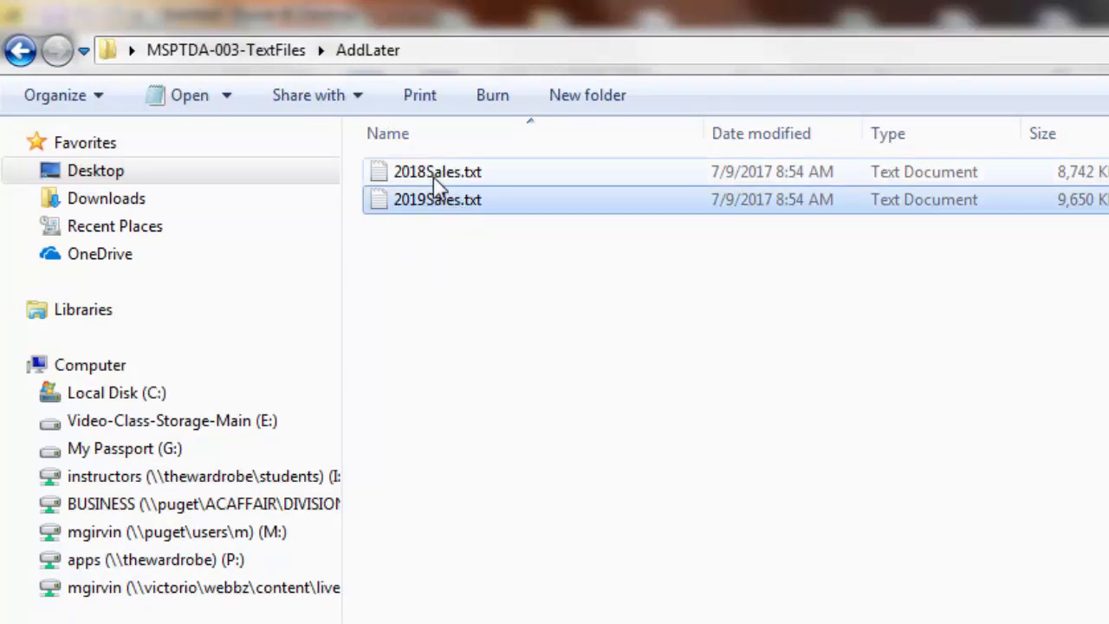
pyautogui.keyDown('shift'); pyautogui.click(437, 181); pyautogui.keyUp('shift')
pyautogui.hotkey('ctrl', 'c')
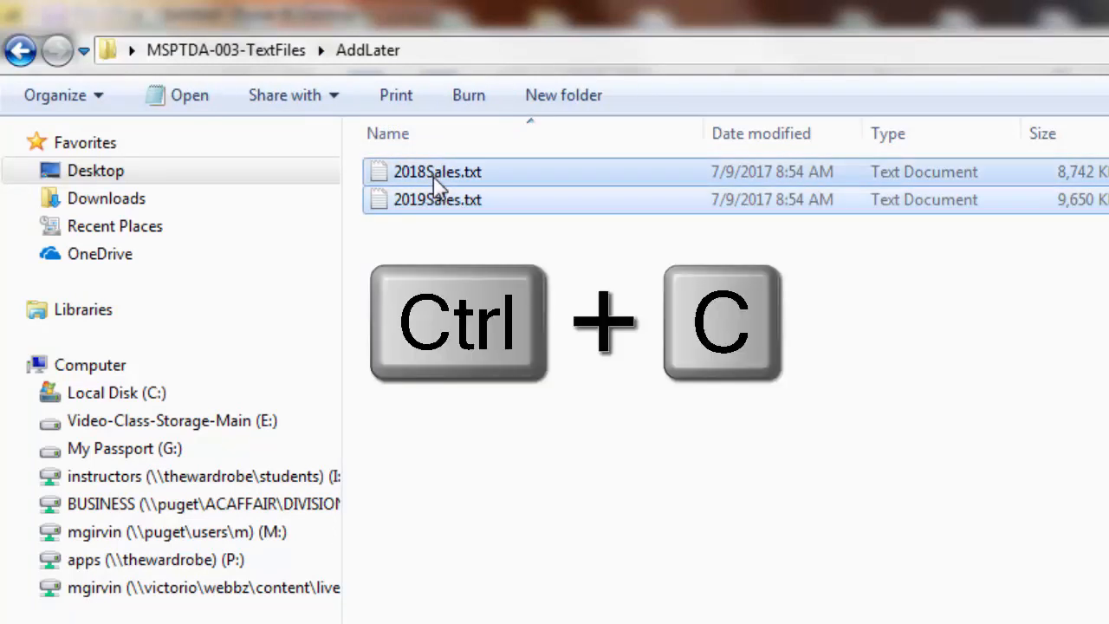
pyautogui.click(20, 51)
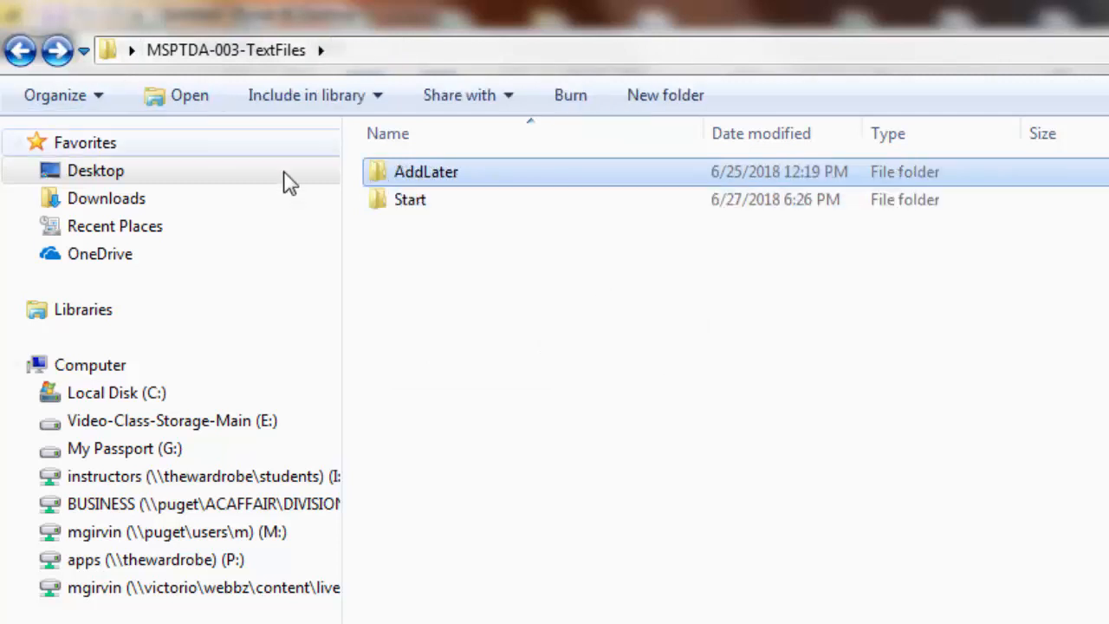
pyautogui.doubleClick(404, 206)
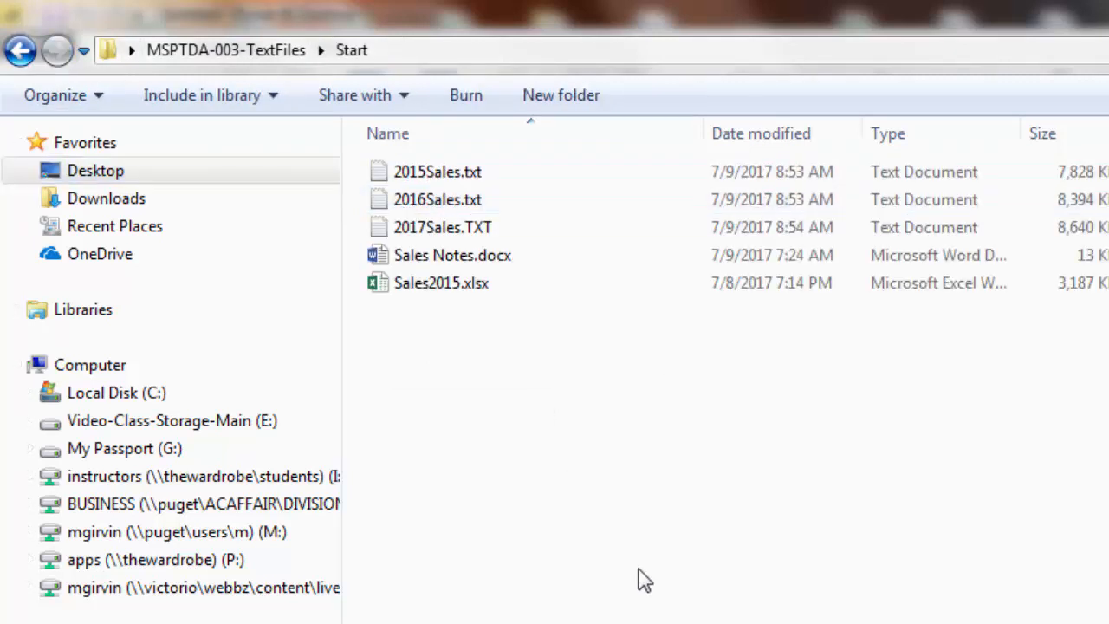
pyautogui.hotkey('ctrl', 'v')
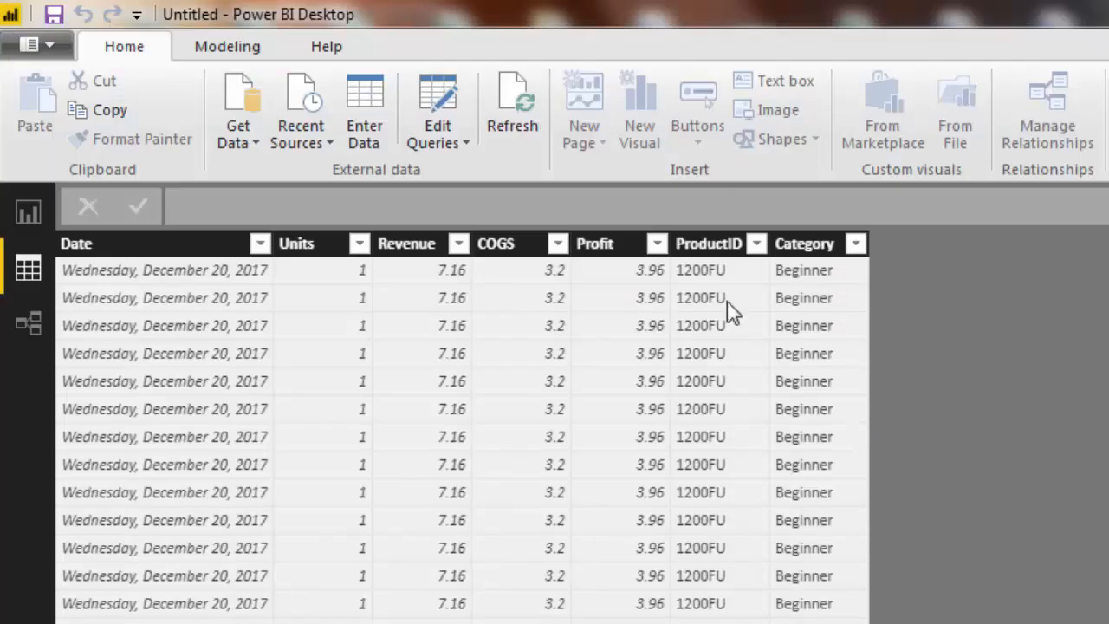
# Step: Refresh the fSales data and save the file to the Desktop as MSPTDA-003-PowerBITextImport.pbix
pyautogui.click(514, 104)
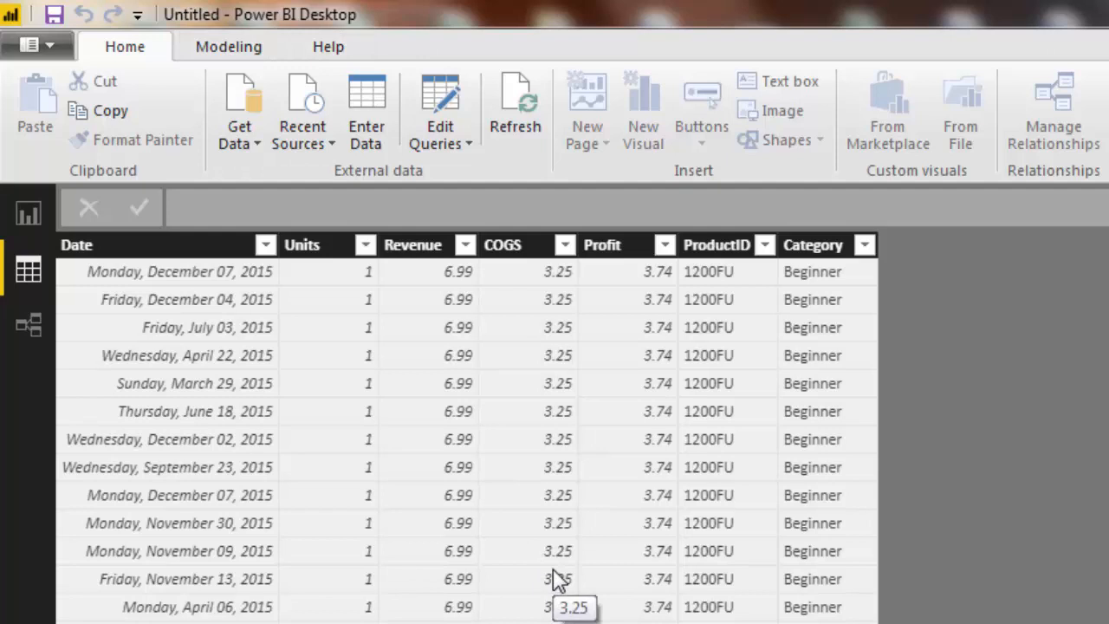
pyautogui.press('F12')
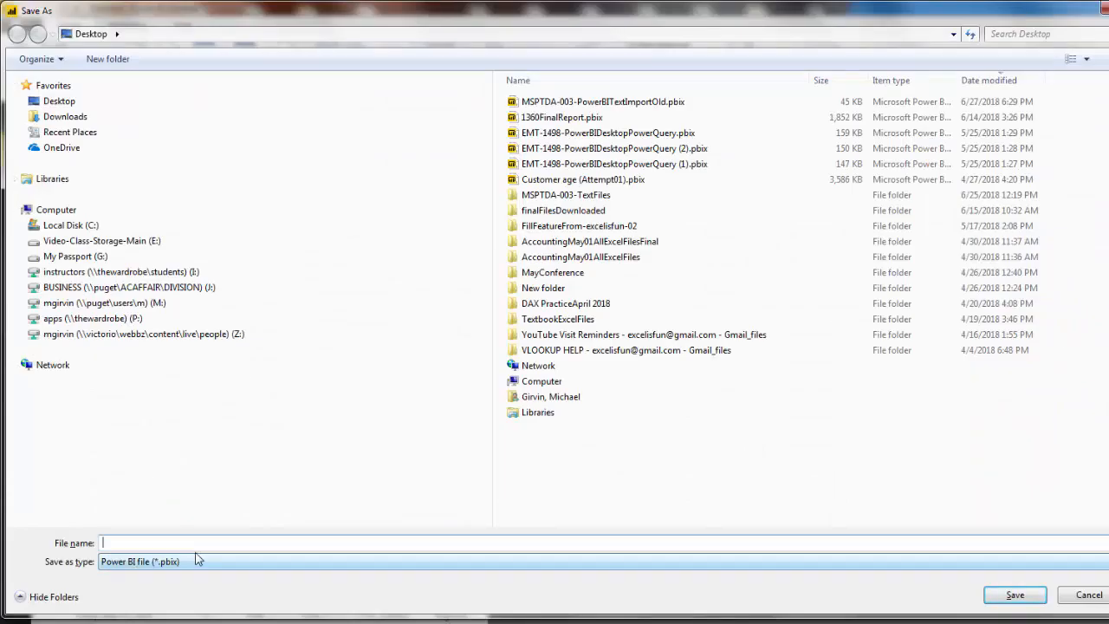
pyautogui.hotkey('ctrl', 'v')
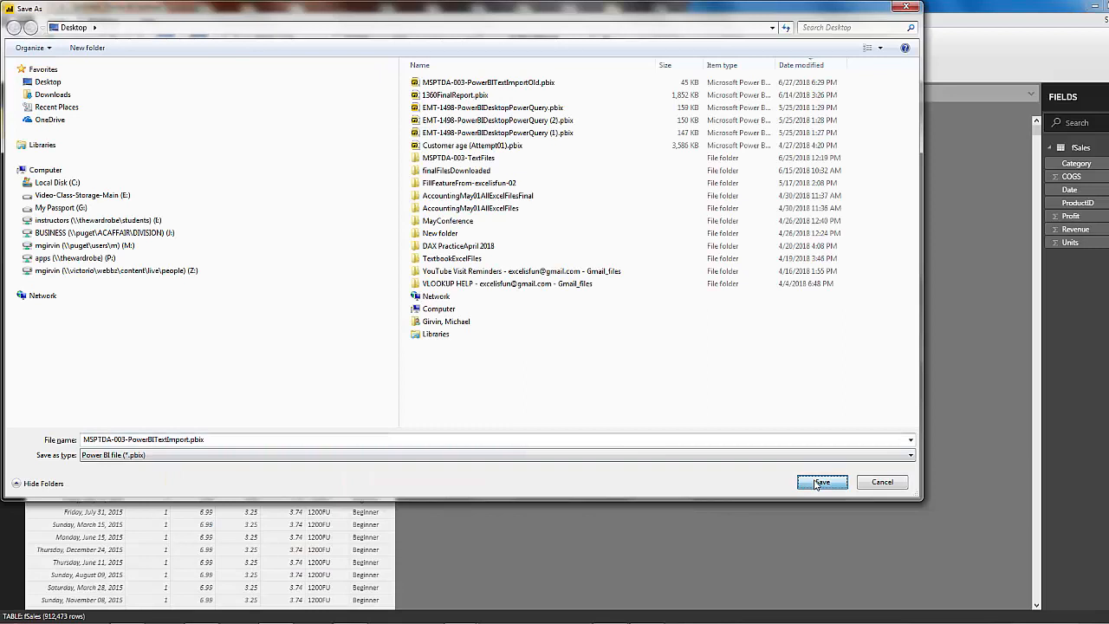
pyautogui.click(818, 481)
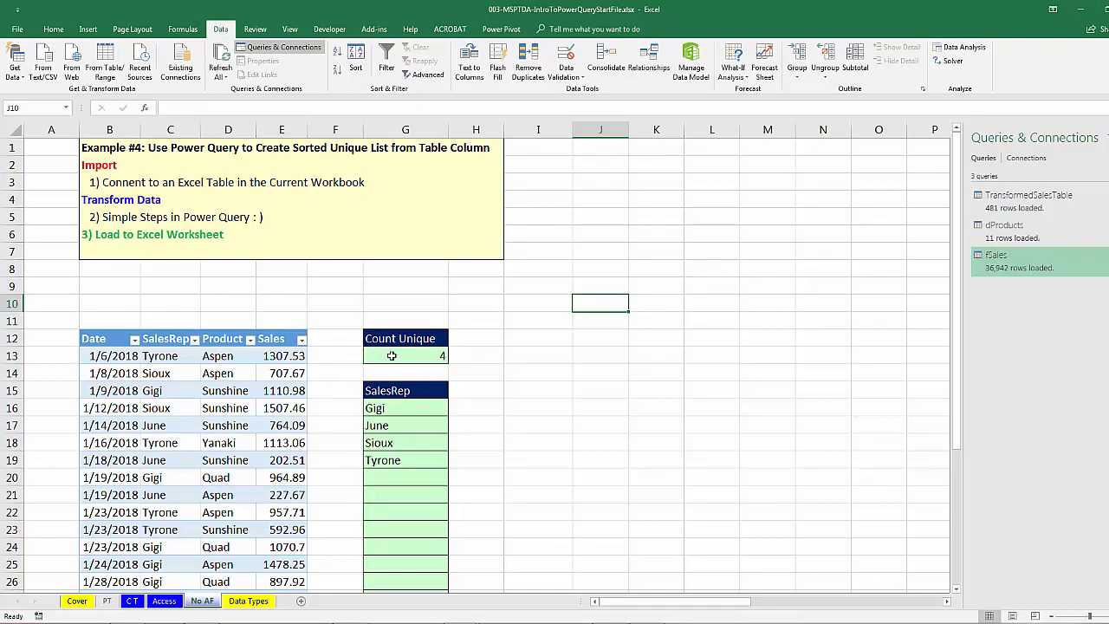
# Step: In the Excel workbook's No AF sheet, inspect the Count Unique formula in G13 and the SalesRep column in C12:C31
pyautogui.click(391, 356)
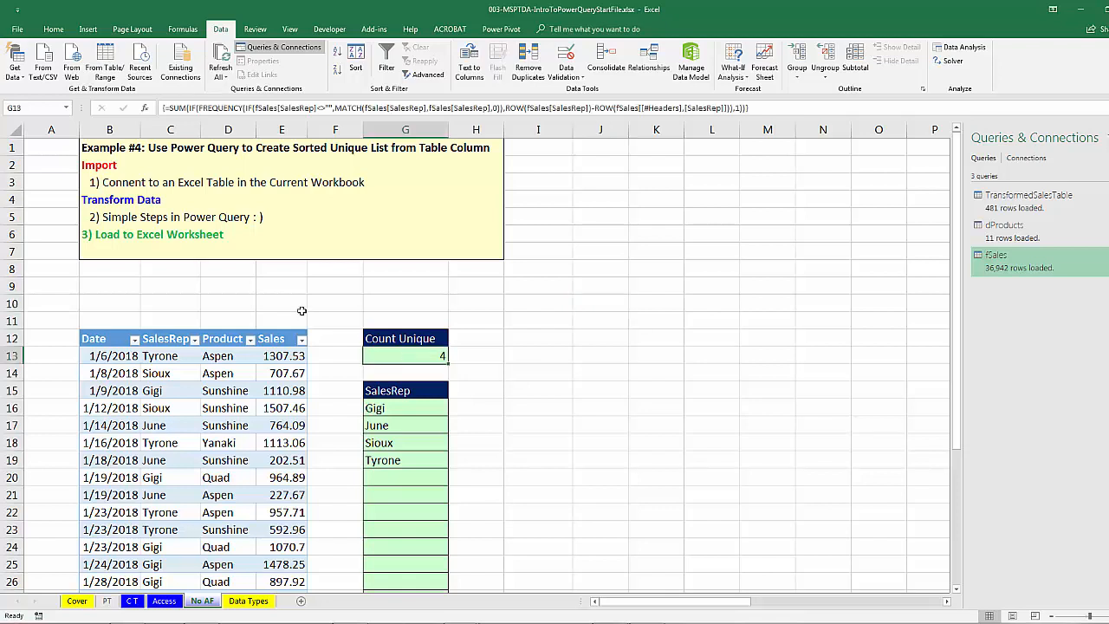
pyautogui.scroll(-3, 170, 345)
pyautogui.moveTo(165, 183); pyautogui.dragTo(161, 514)
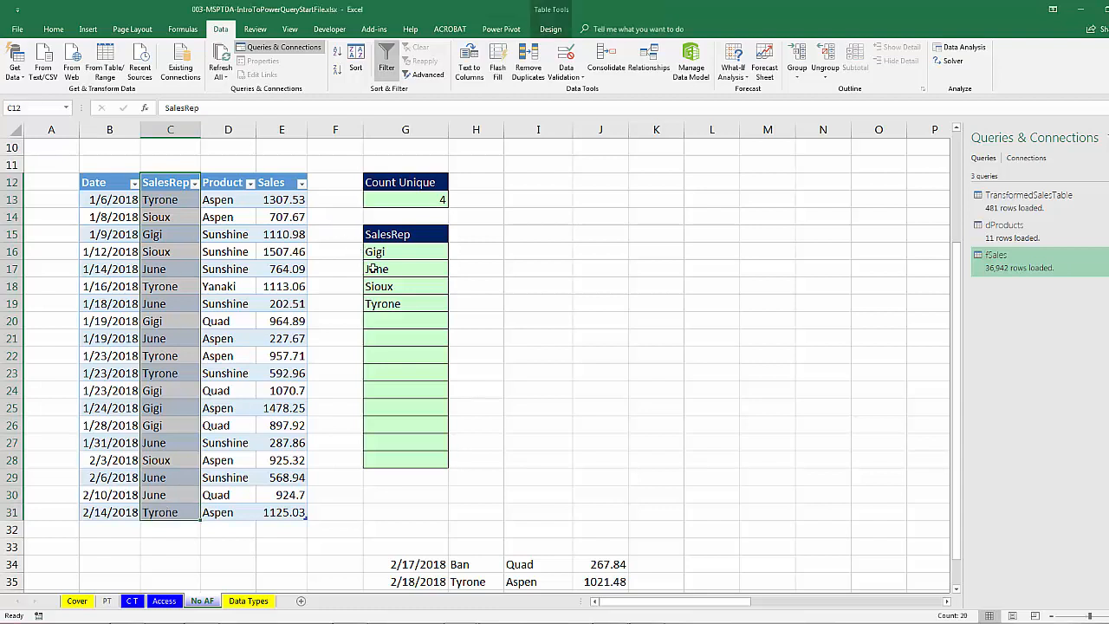
# Step: Inspect the Count Unique formula in G13 and the SalesRep array formula in G16, leaving both entered as they are
pyautogui.scroll(2, 415, 326)
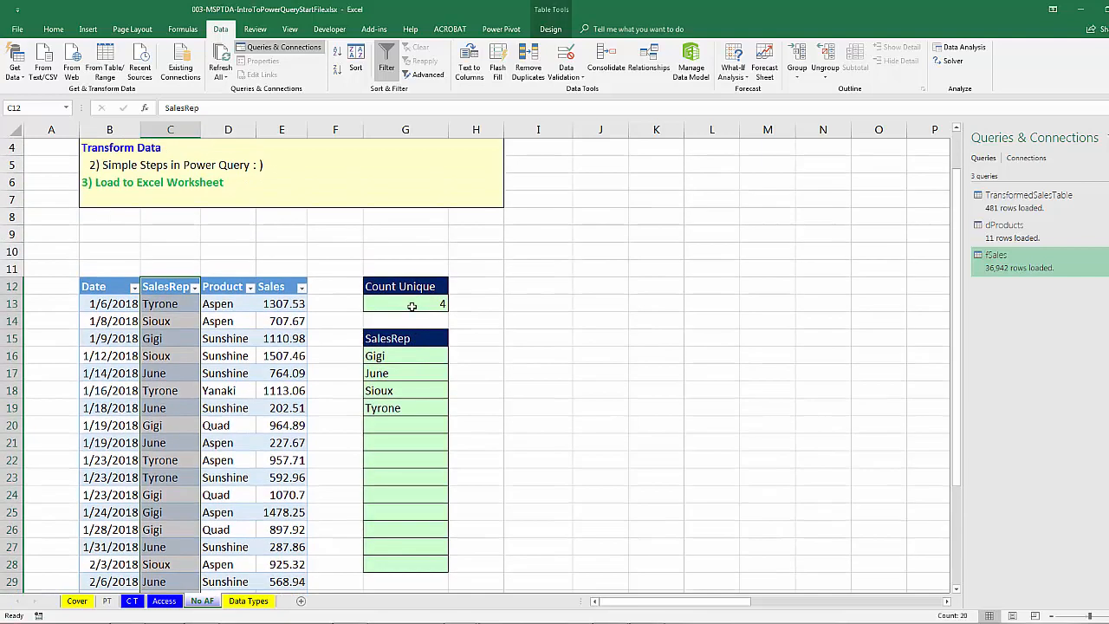
pyautogui.click(412, 300)
pyautogui.doubleClick(412, 300)
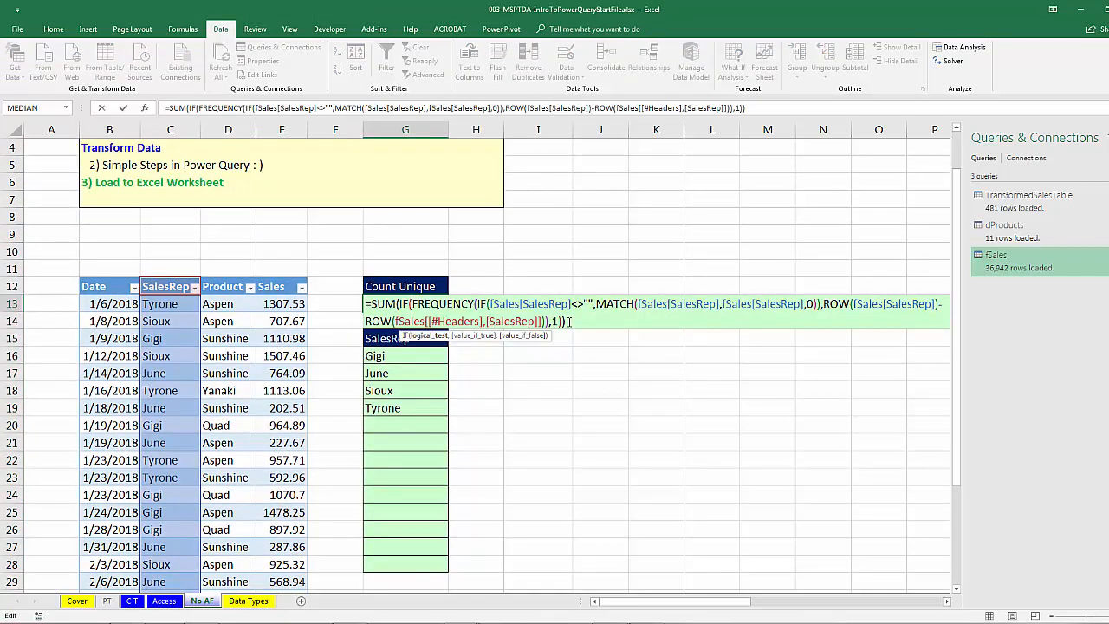
pyautogui.press('Return')
pyautogui.click(421, 355)
pyautogui.doubleClick(421, 355)
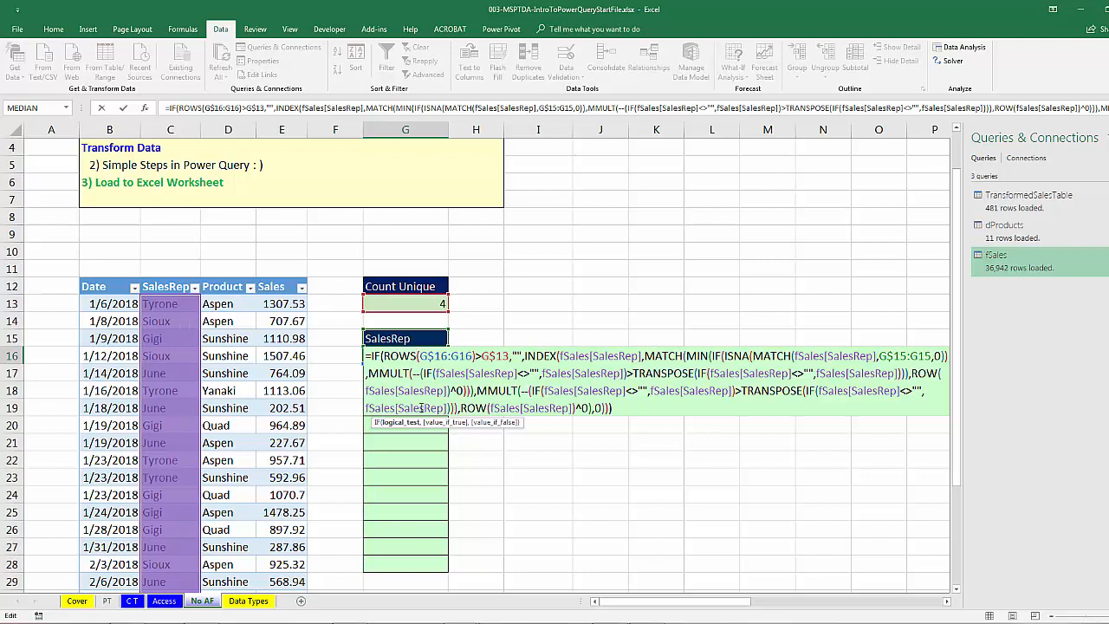
pyautogui.hotkey('ctrl', 'shift', 'Return')
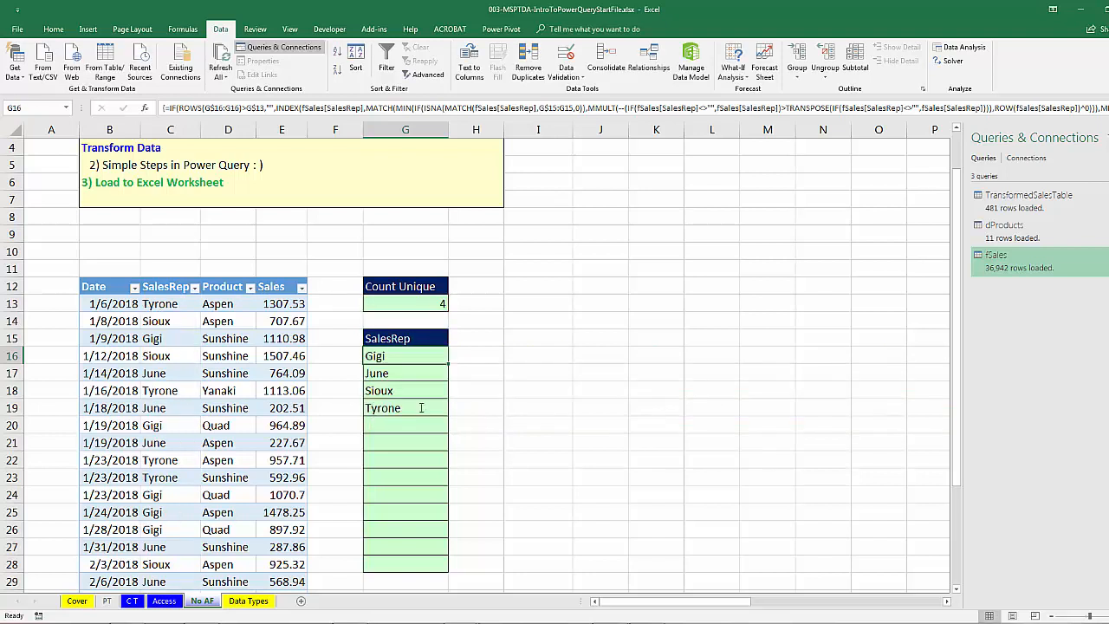
# Step: Import the sales table starting at B12 into the Power Query Editor and delete the Changed Type step
pyautogui.click(176, 301)
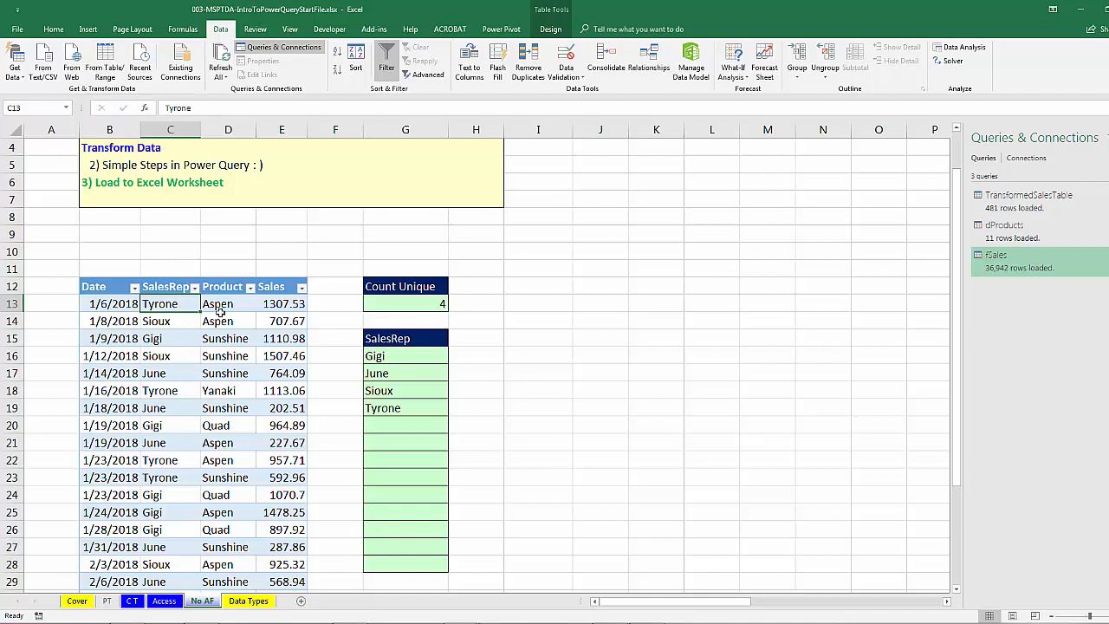
pyautogui.press('alt')
pyautogui.press('a')
pyautogui.press('p')
pyautogui.press('t')
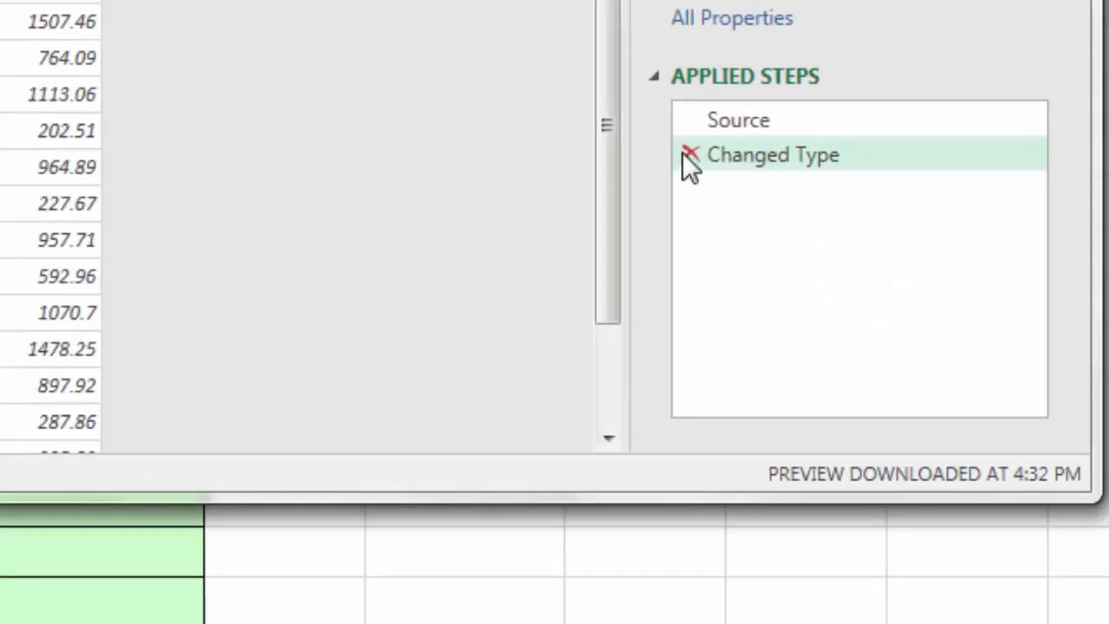
pyautogui.click(681, 151)
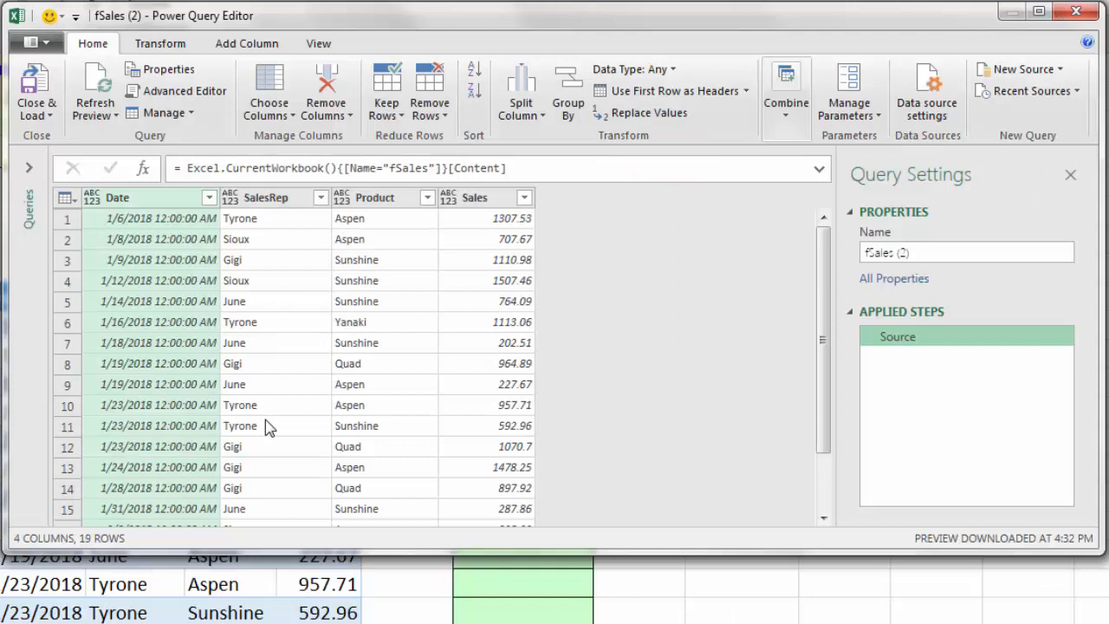
# Step: Keep only the SalesRep column in the query and remove its duplicate values
pyautogui.rightClick(275, 200)
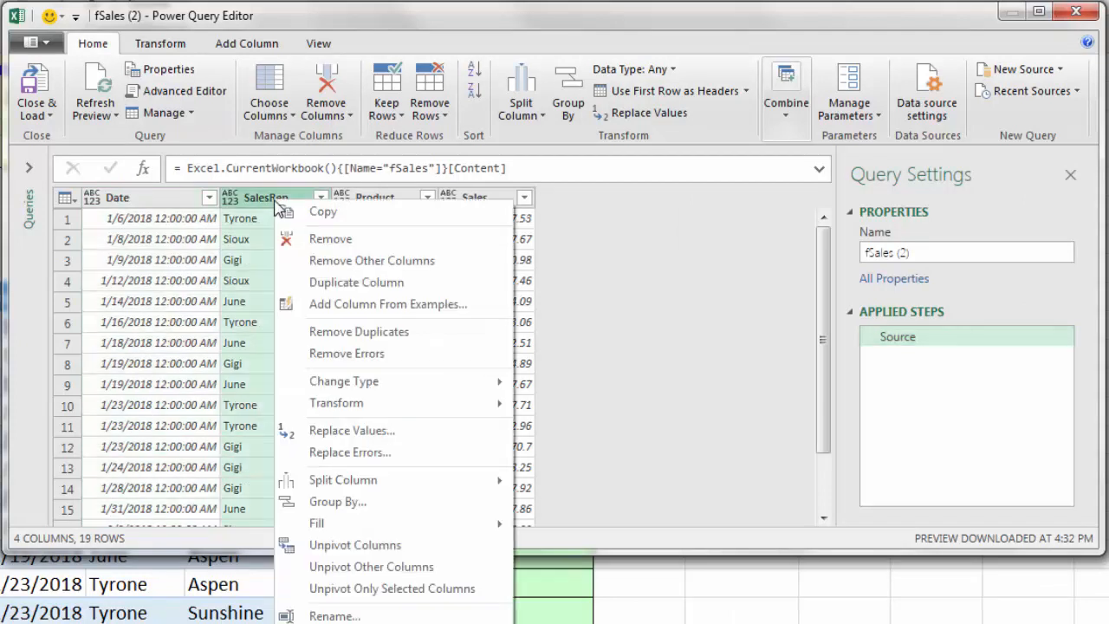
pyautogui.click(322, 261)
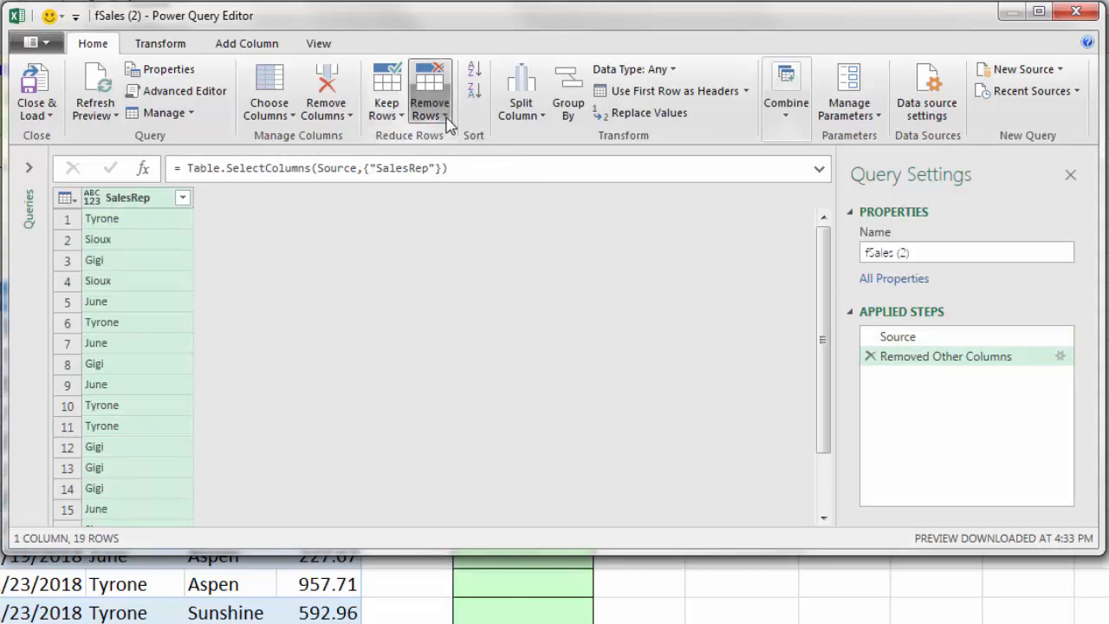
pyautogui.click(445, 118)
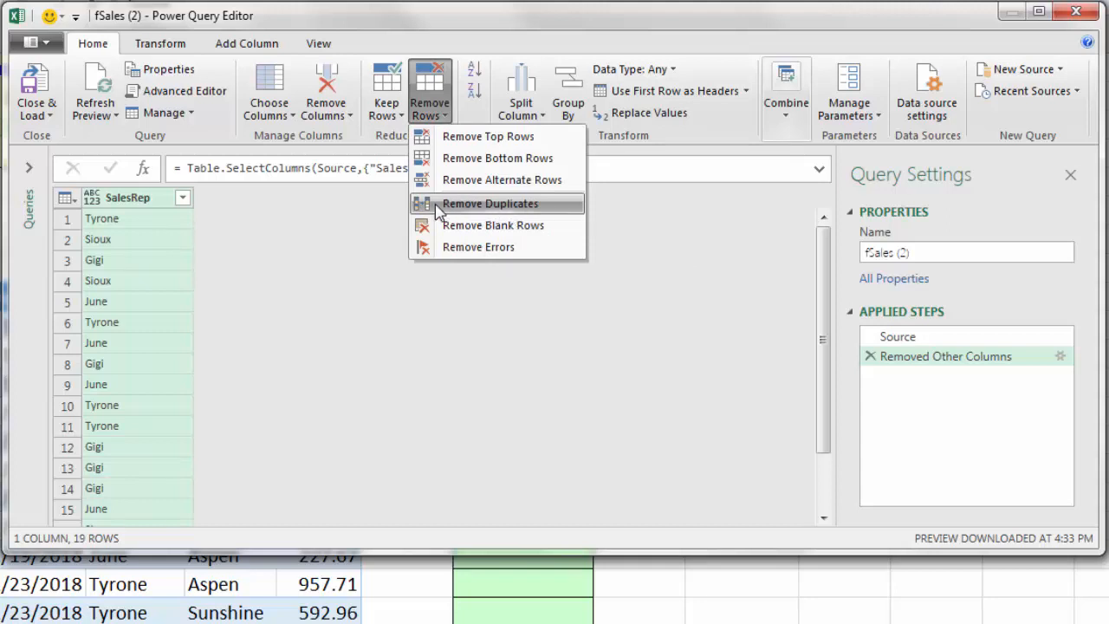
pyautogui.rightClick(130, 201)
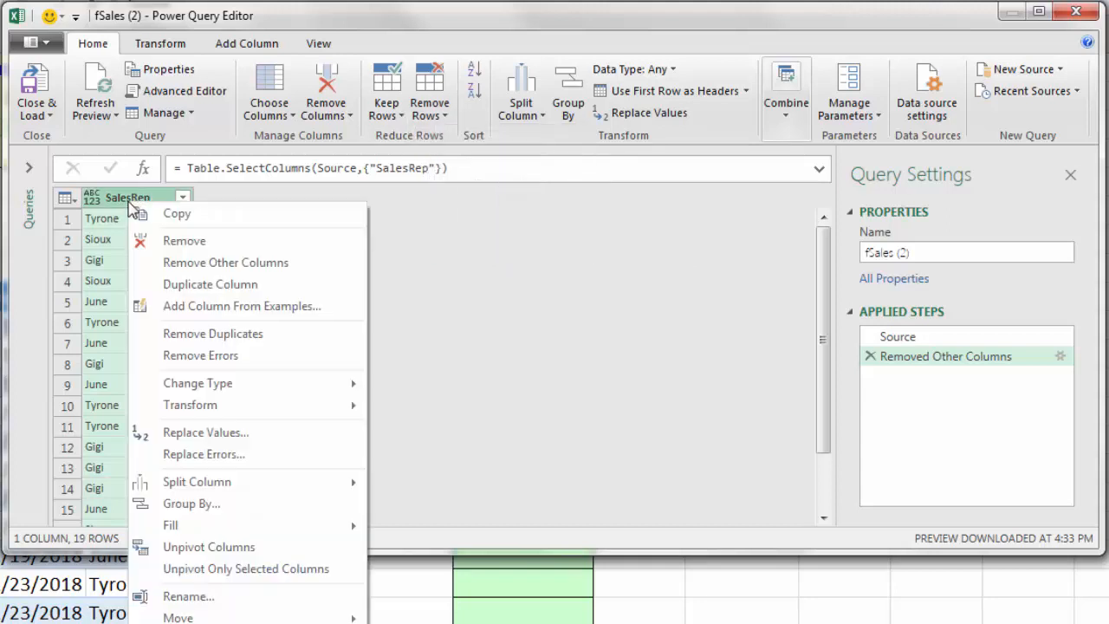
pyautogui.click(202, 336)
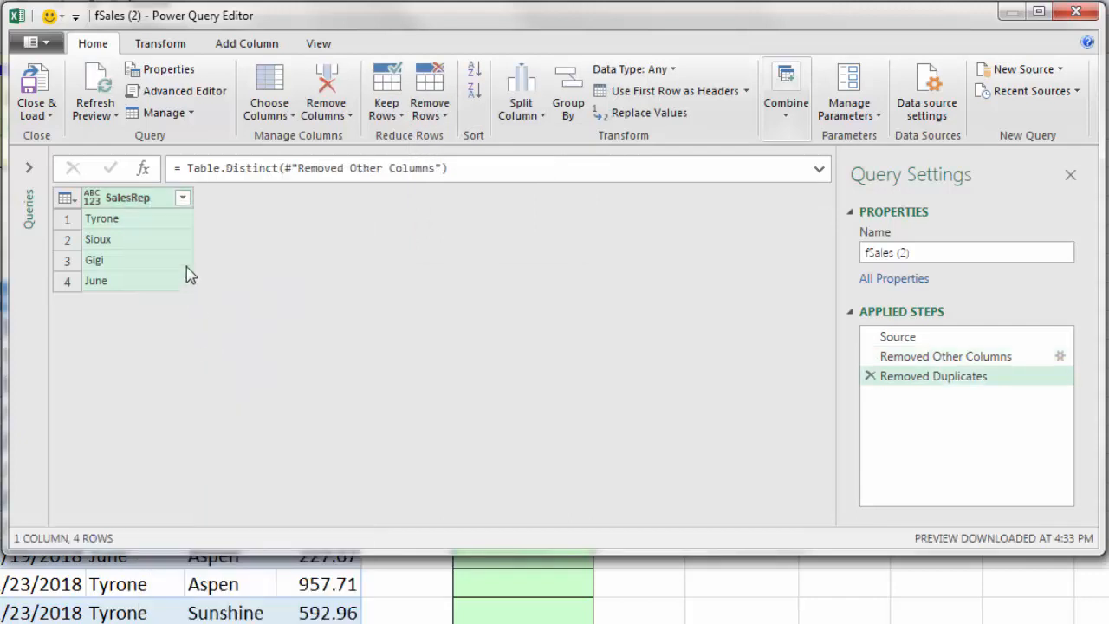
# Step: Sort the SalesRep column in ascending order and set its data type to Text
pyautogui.click(182, 198)
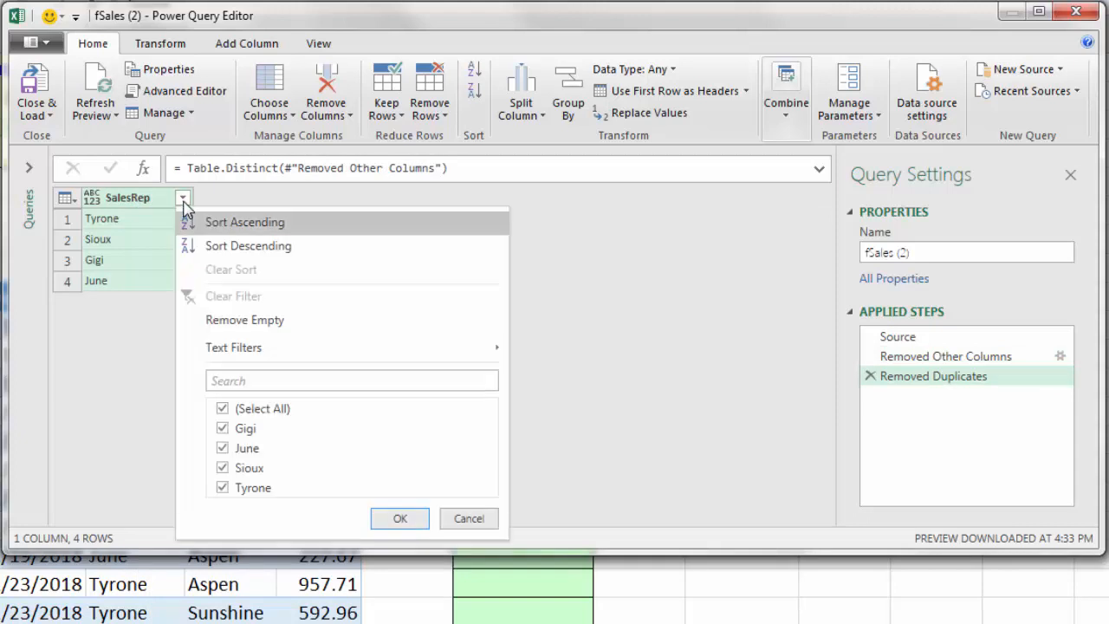
pyautogui.click(216, 223)
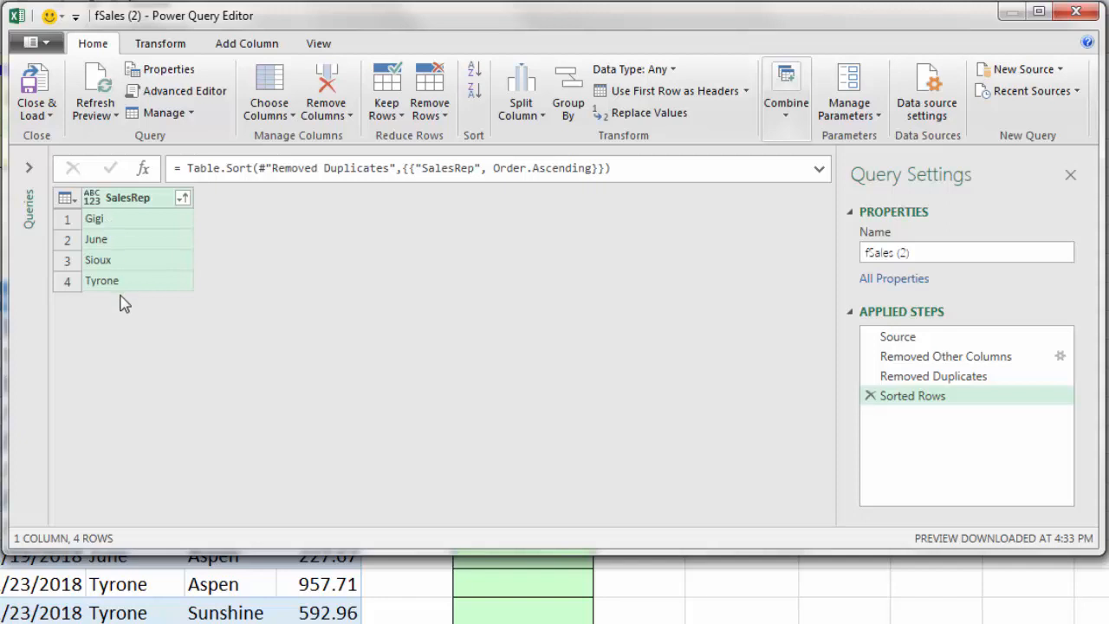
pyautogui.click(92, 199)
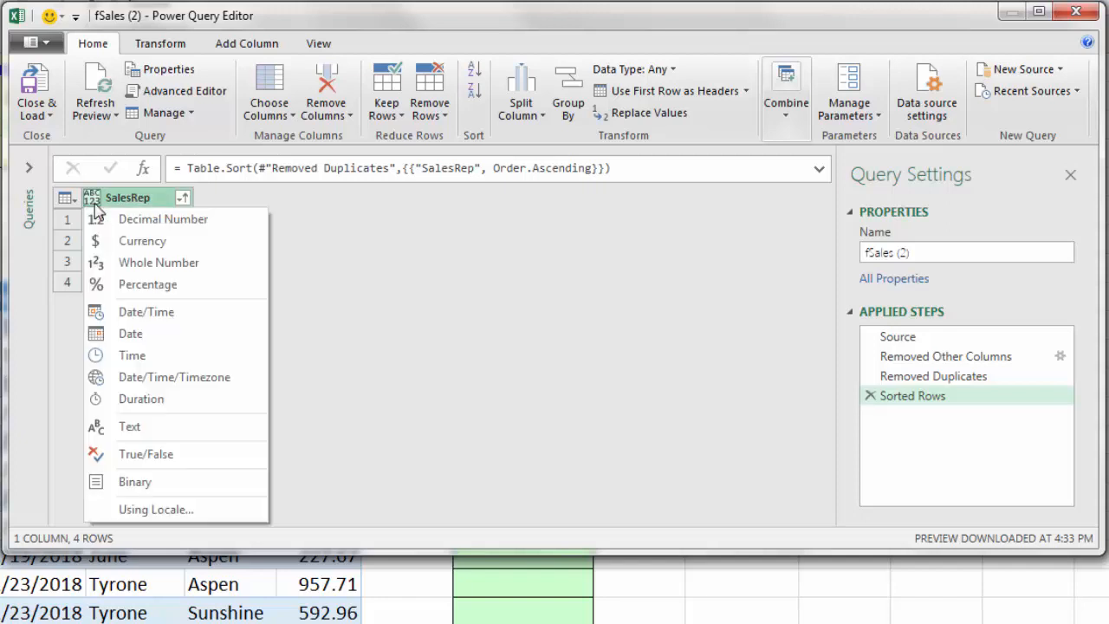
pyautogui.click(156, 426)
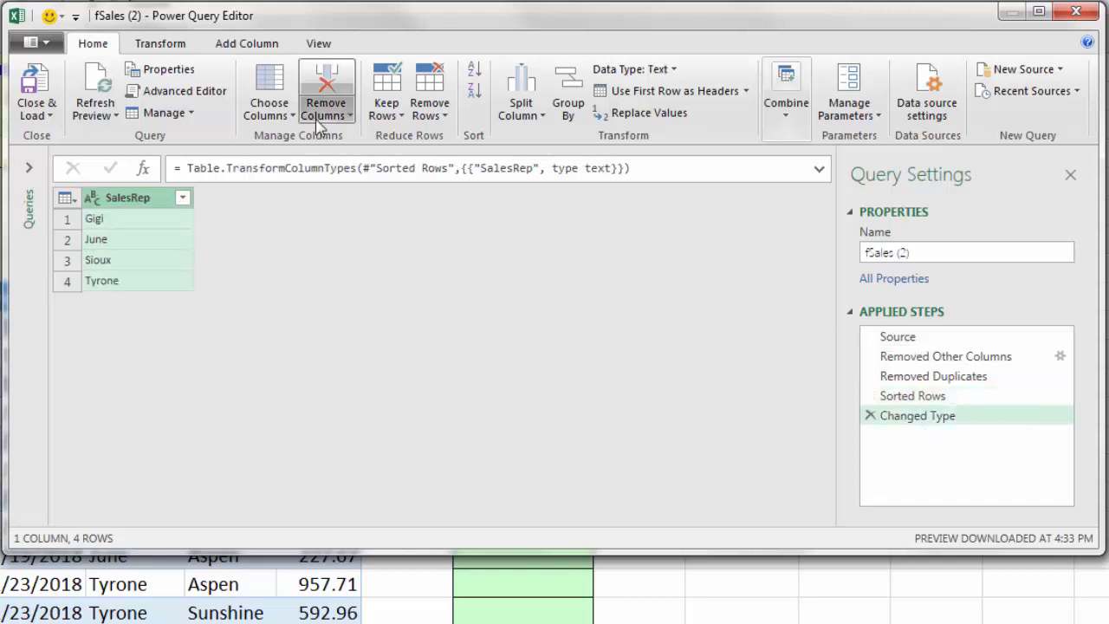
# Step: Close the query and load it as a table to cell I15 of the existing No AF worksheet
pyautogui.click(53, 115)
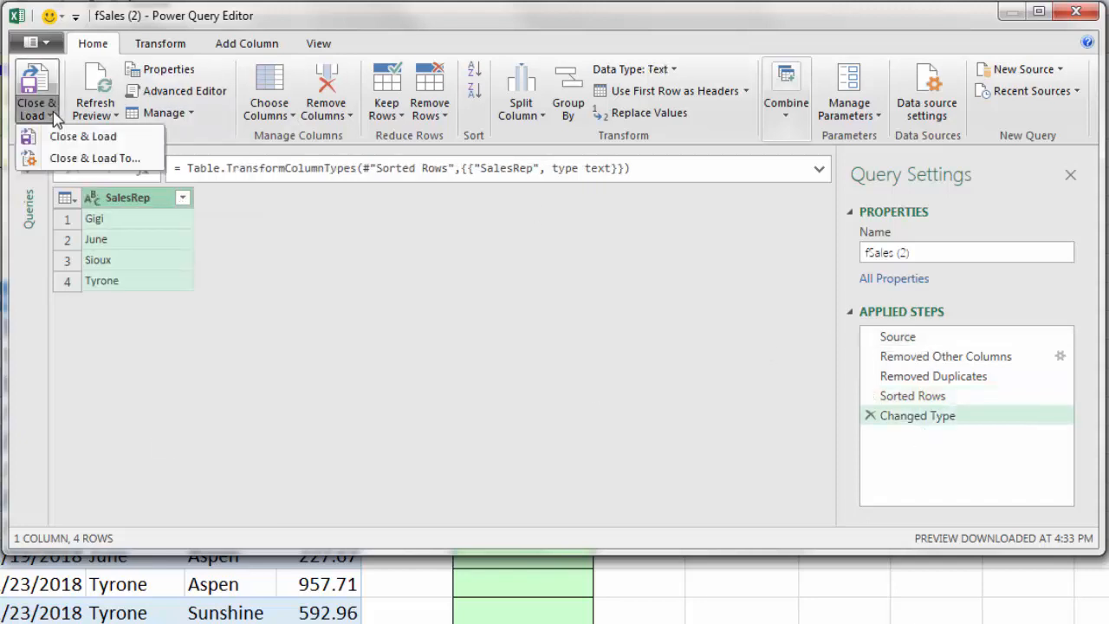
pyautogui.click(78, 160)
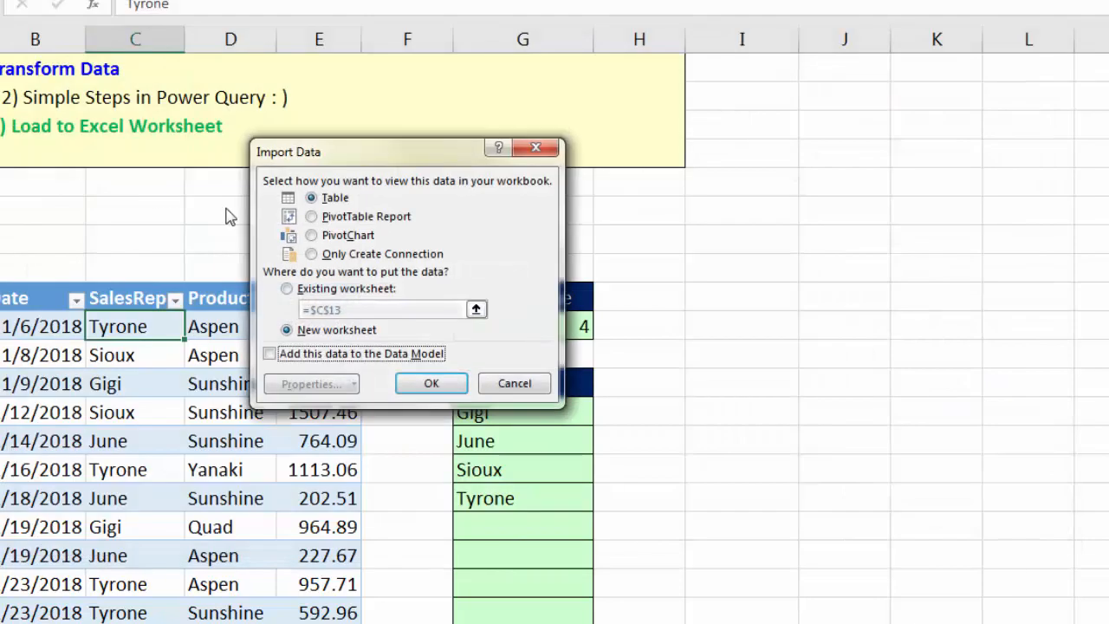
pyautogui.click(300, 290)
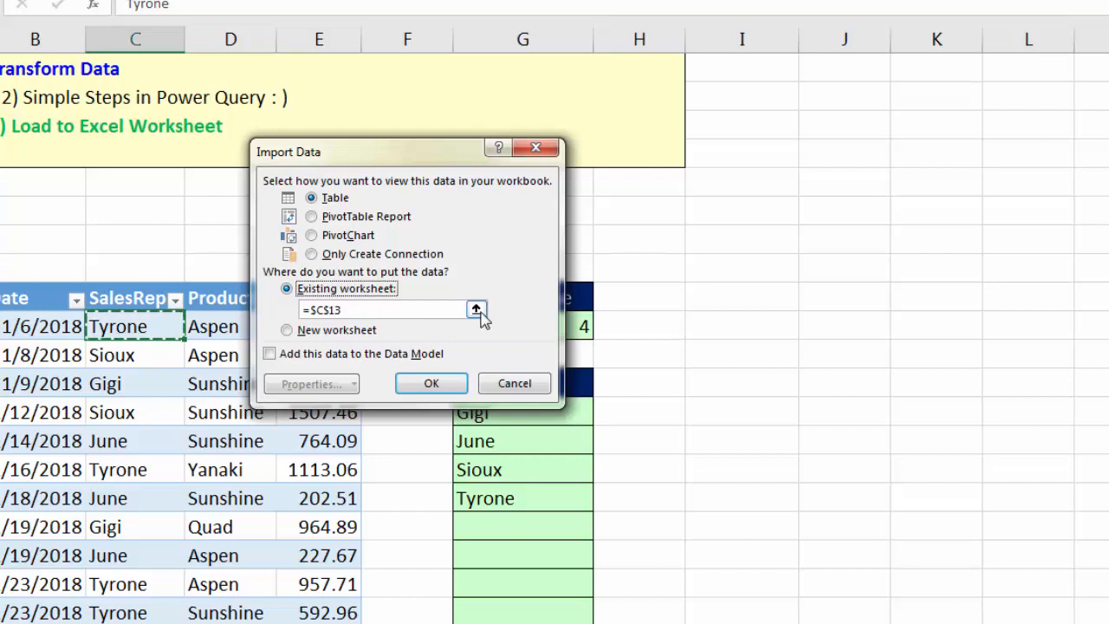
pyautogui.click(476, 310)
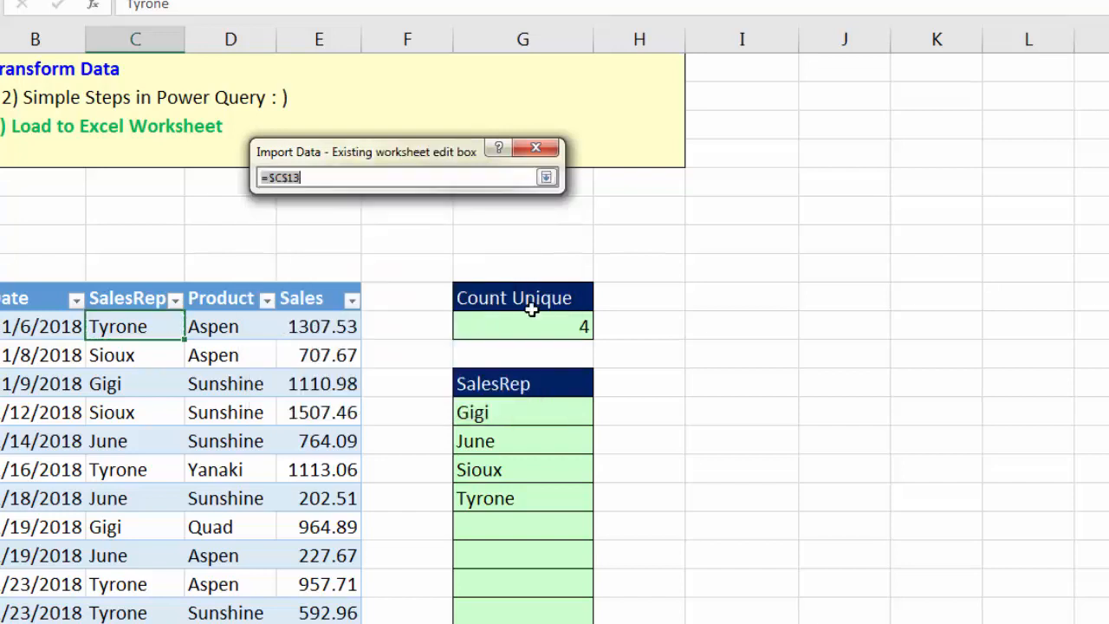
pyautogui.click(735, 384)
pyautogui.click(548, 178)
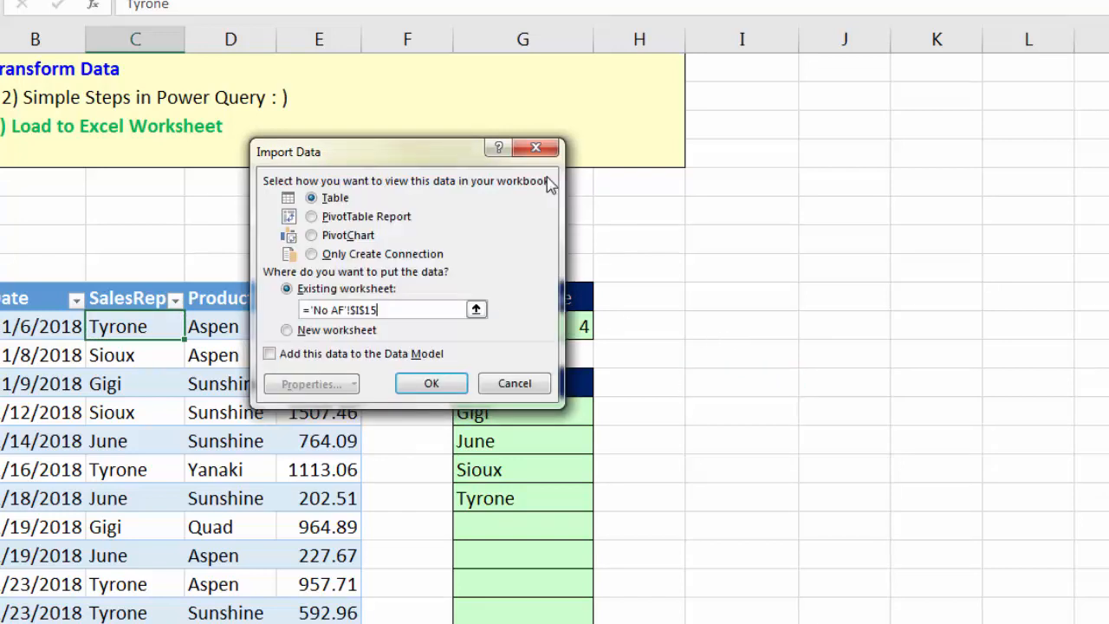
pyautogui.click(434, 385)
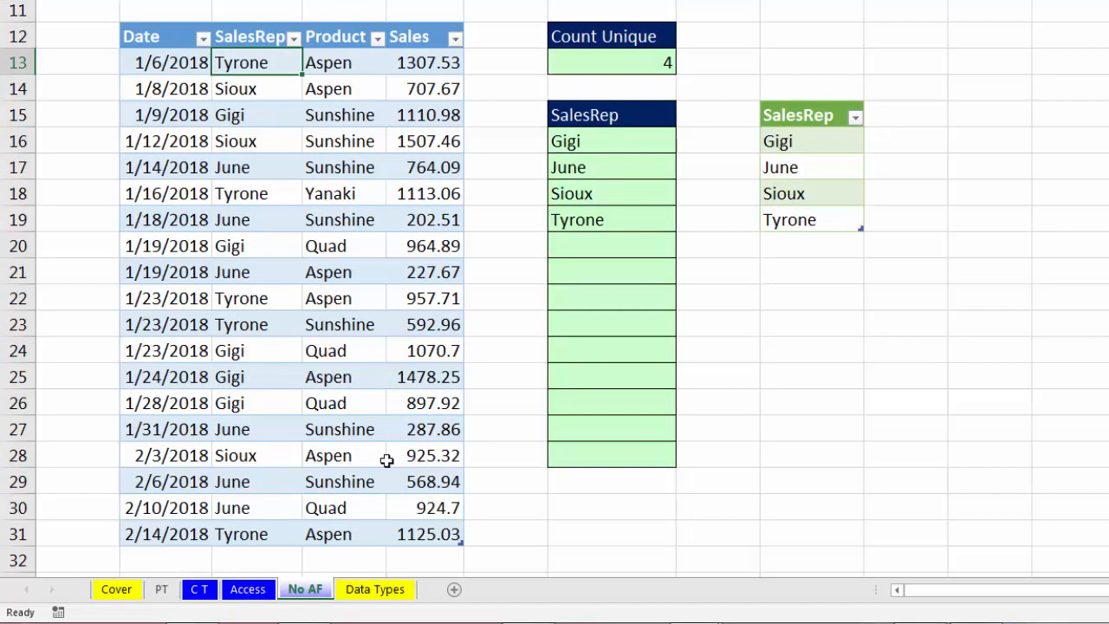
# Step: Add a new row to the end of the sales table with the date 2/14/2018 and a new sales rep's name
pyautogui.click(425, 534)
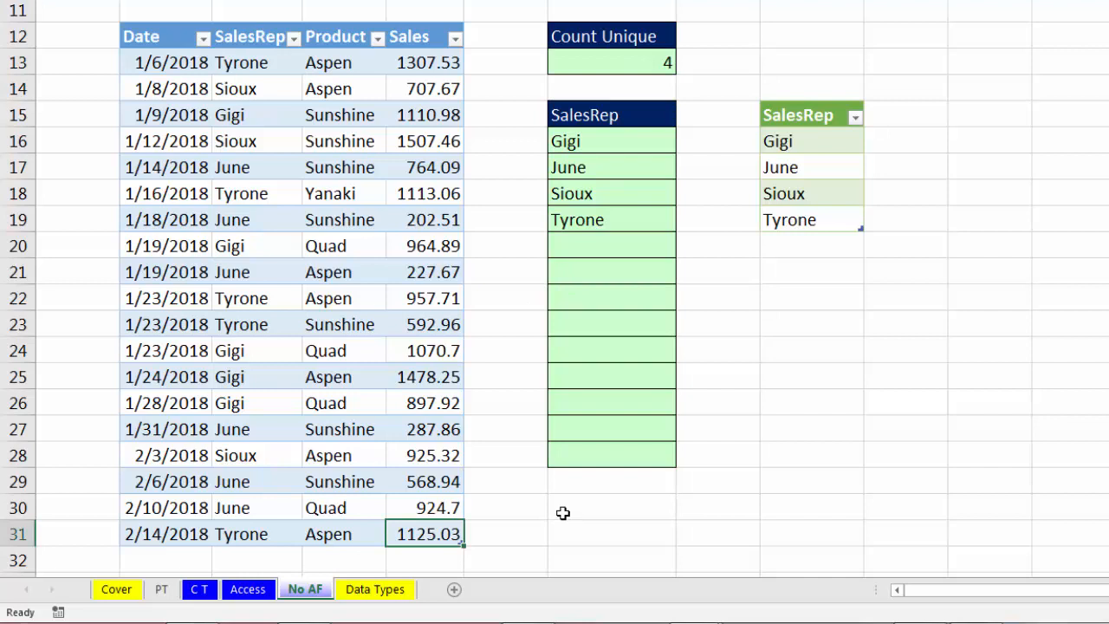
pyautogui.press('Tab')
pyautogui.scroll(-1, 451, 494)
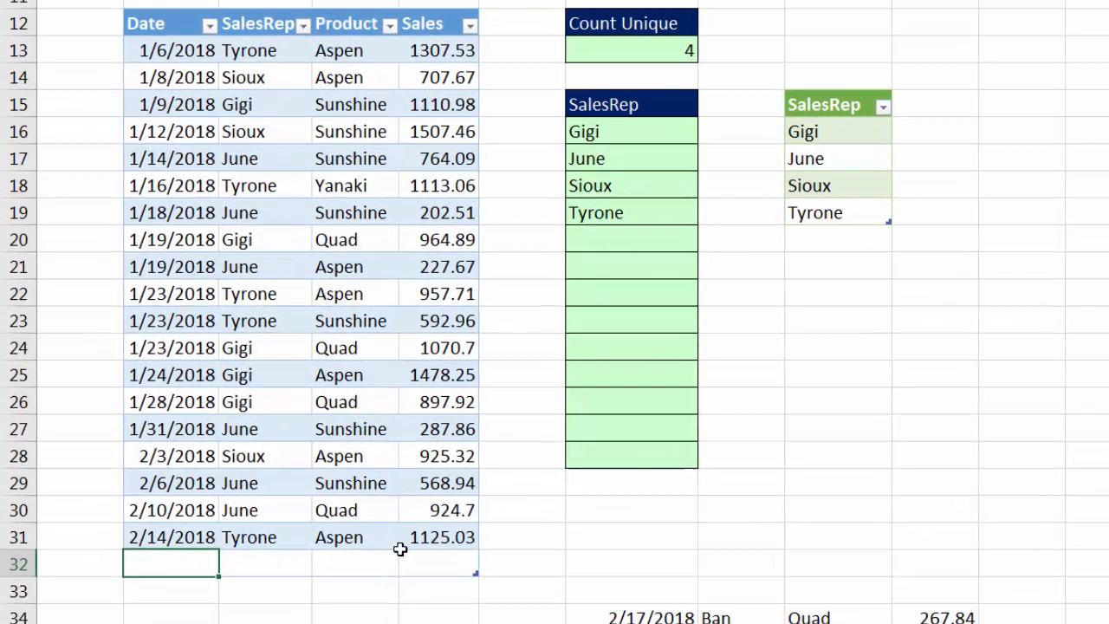
pyautogui.write('2/14/2018')
pyautogui.press('Tab')
pyautogui.write('Abdi')
pyautogui.press('Tab')
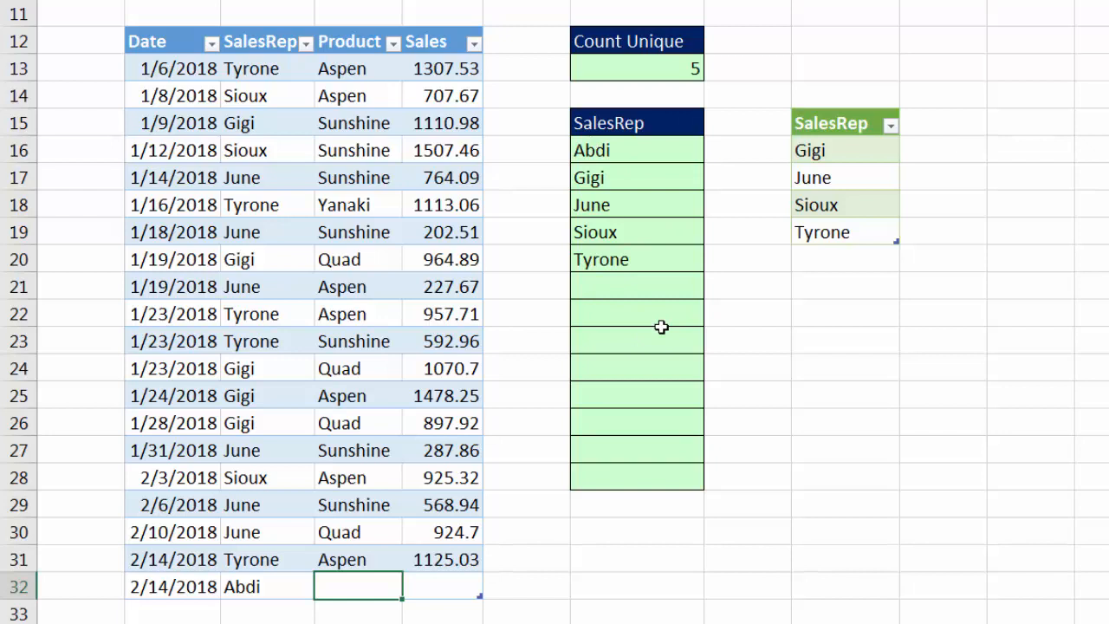
# Step: Refresh the SalesRep query table at I15 and rename its query fSales (2) as UniqueListSalesRep
pyautogui.rightClick(860, 149)
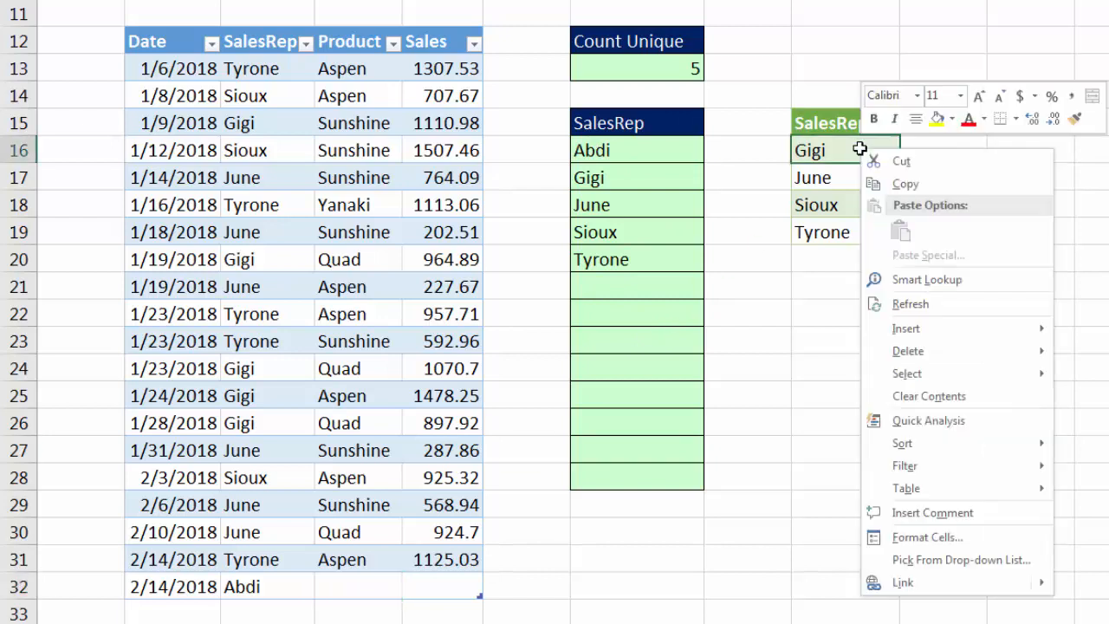
pyautogui.click(899, 307)
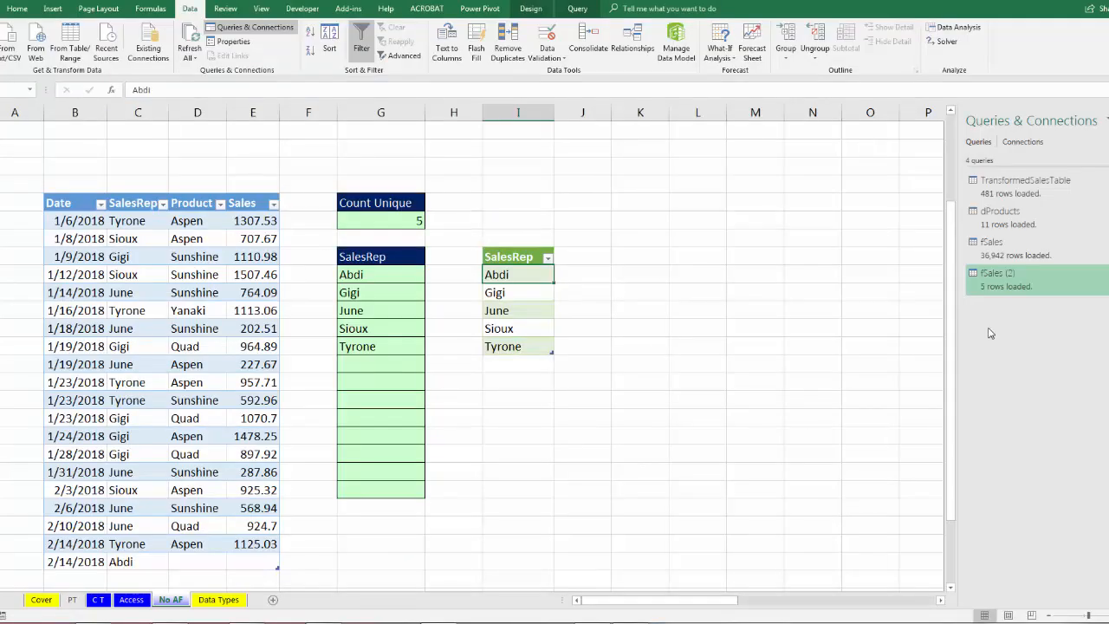
pyautogui.click(1010, 287)
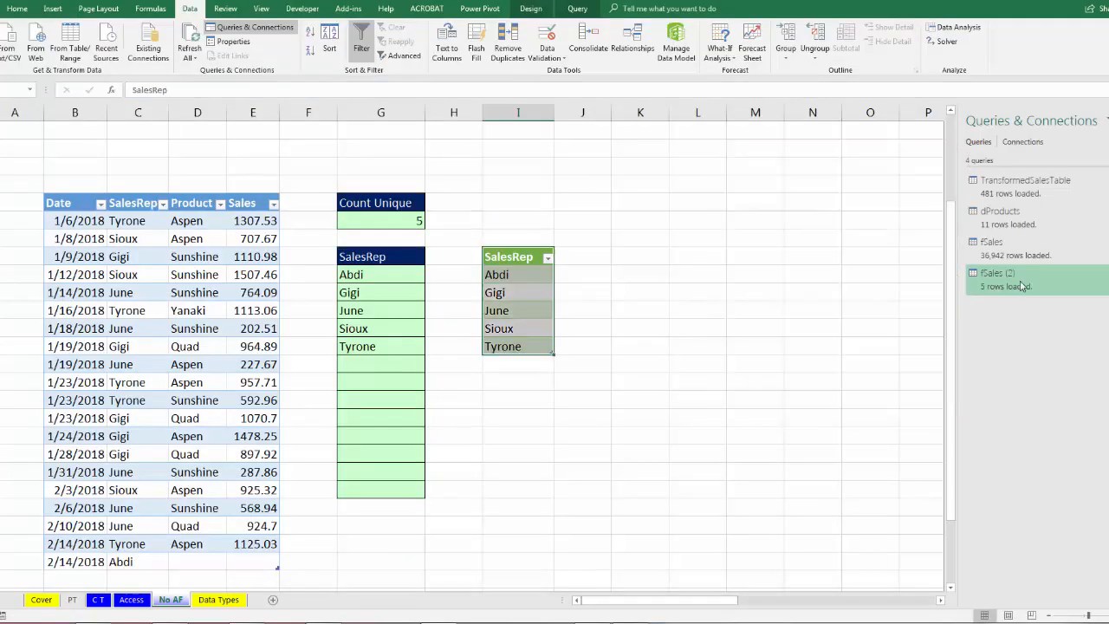
pyautogui.press('F2')
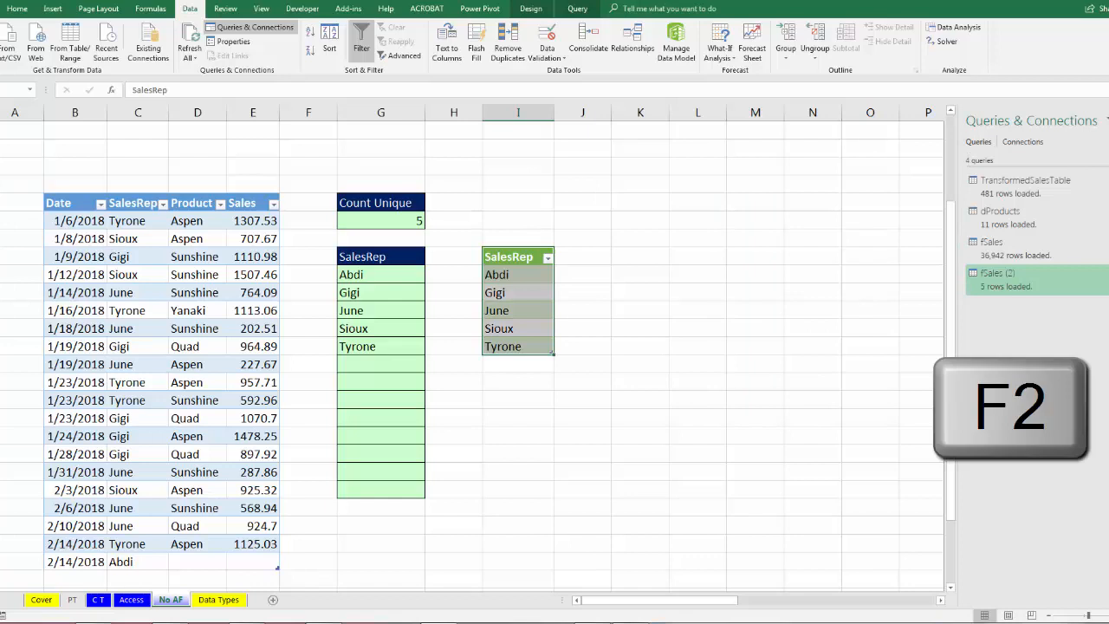
pyautogui.write('UniqueListSalesRe')
pyautogui.press('Return')
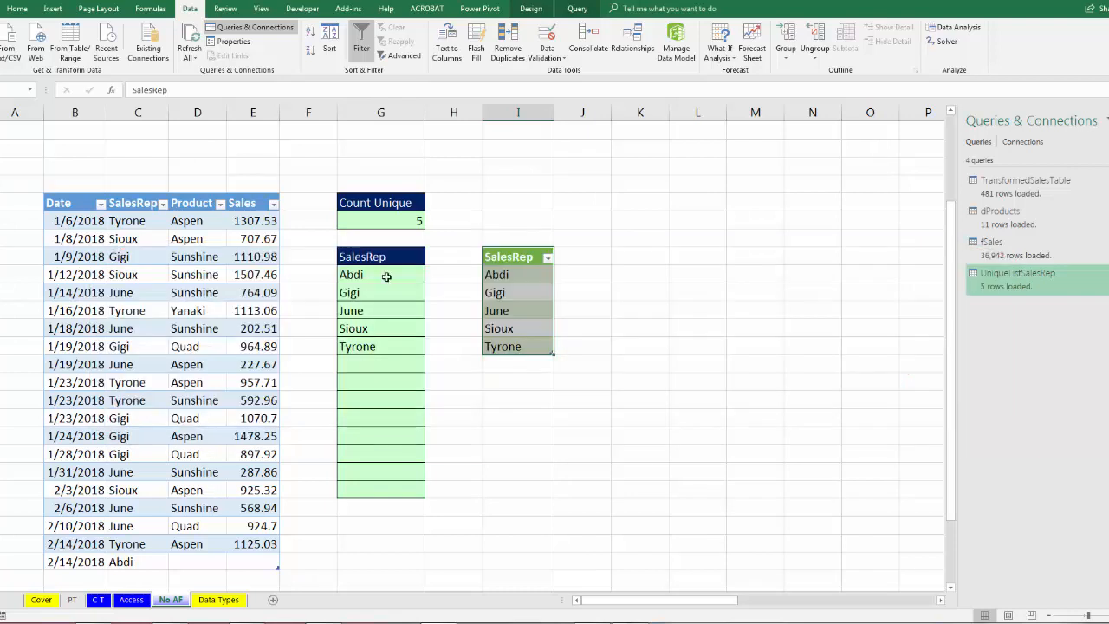
# Step: Examine the array formula in G16 that builds the unique SalesRep list, keeping it as an array formula
pyautogui.click(387, 276)
pyautogui.doubleClick(386, 276)
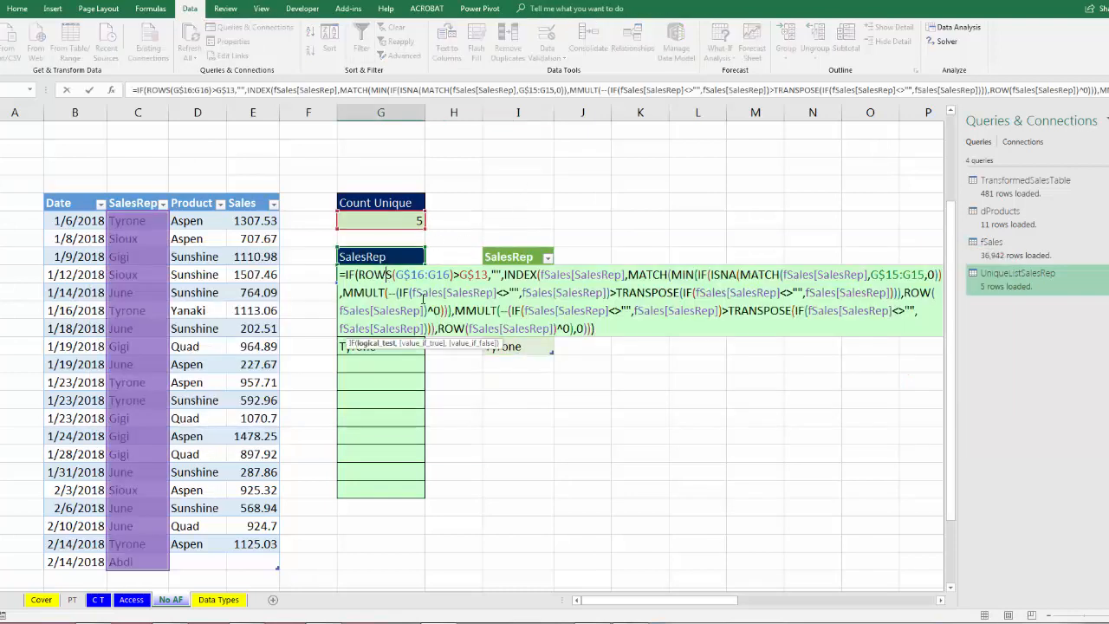
pyautogui.hotkey('ctrl', 'shift', 'Return')
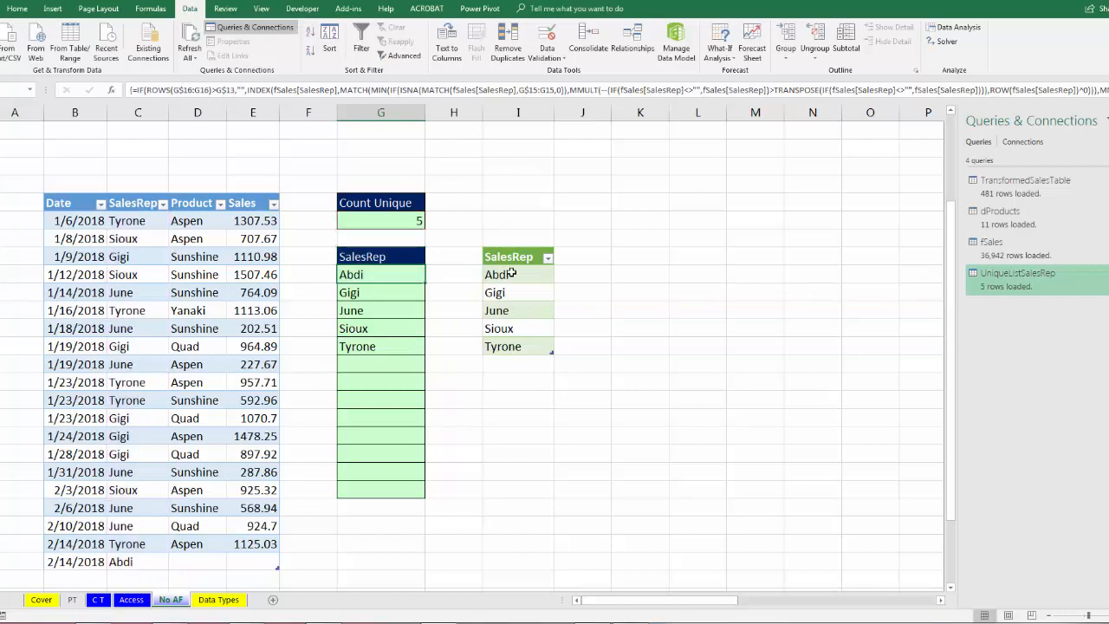
# Step: Review the query's SalesRep list, the Power Pivot data model diagram, and the reports on the C T and PT sheets
pyautogui.click(520, 275)
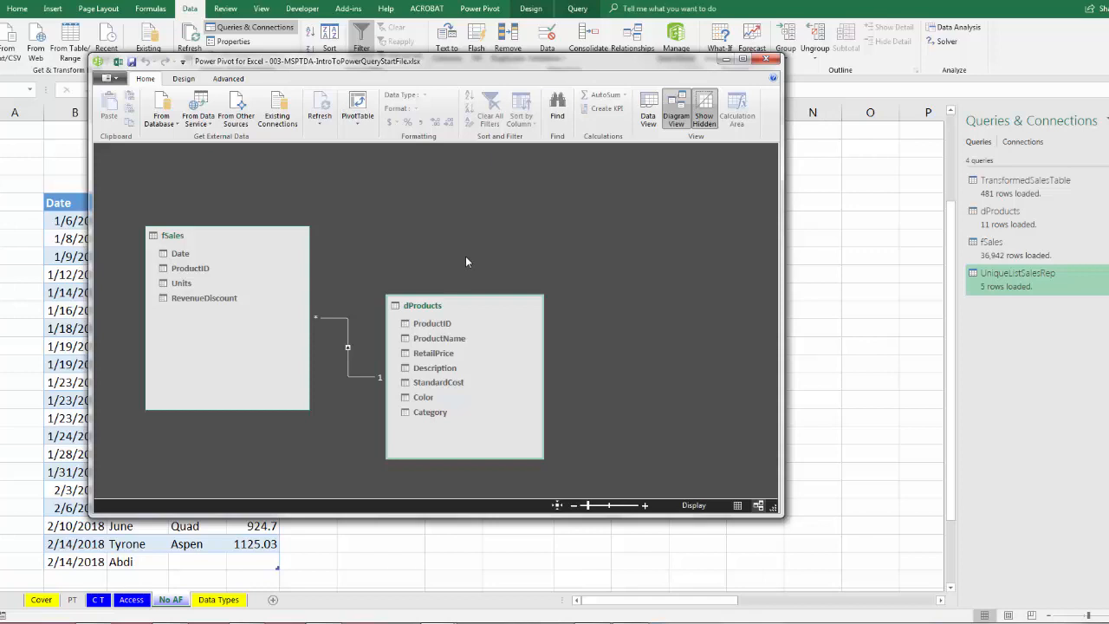
pyautogui.click(98, 599)
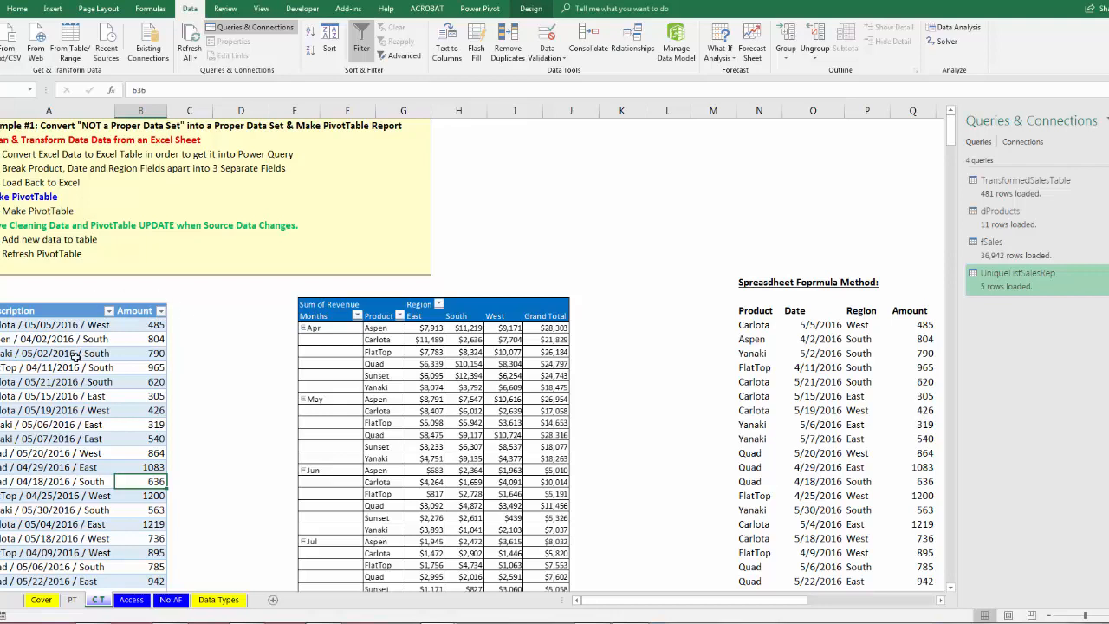
pyautogui.click(72, 600)
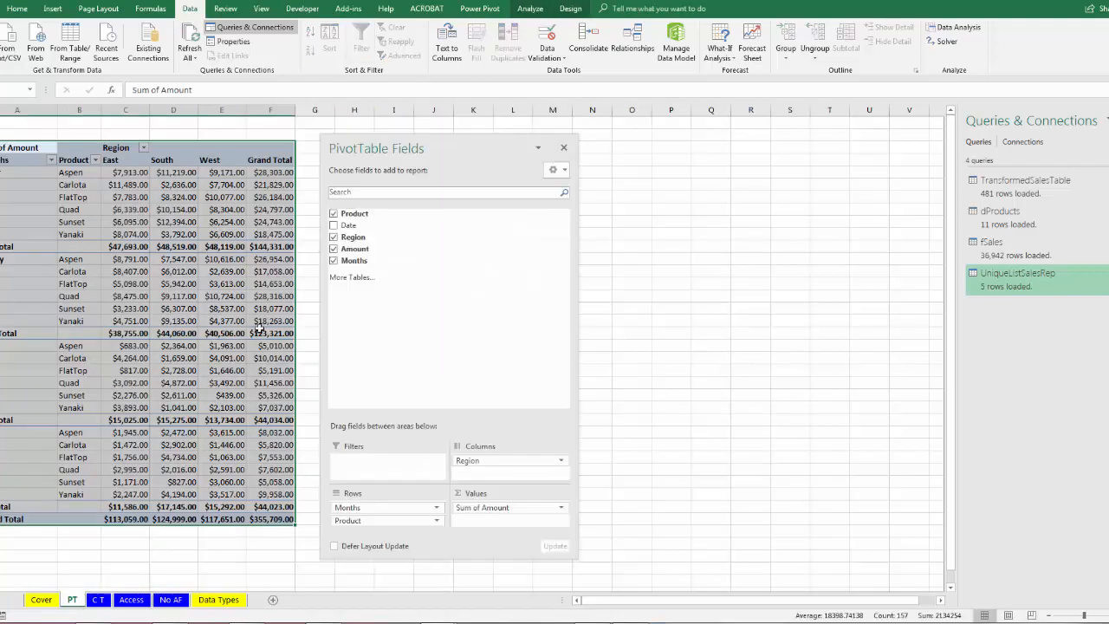